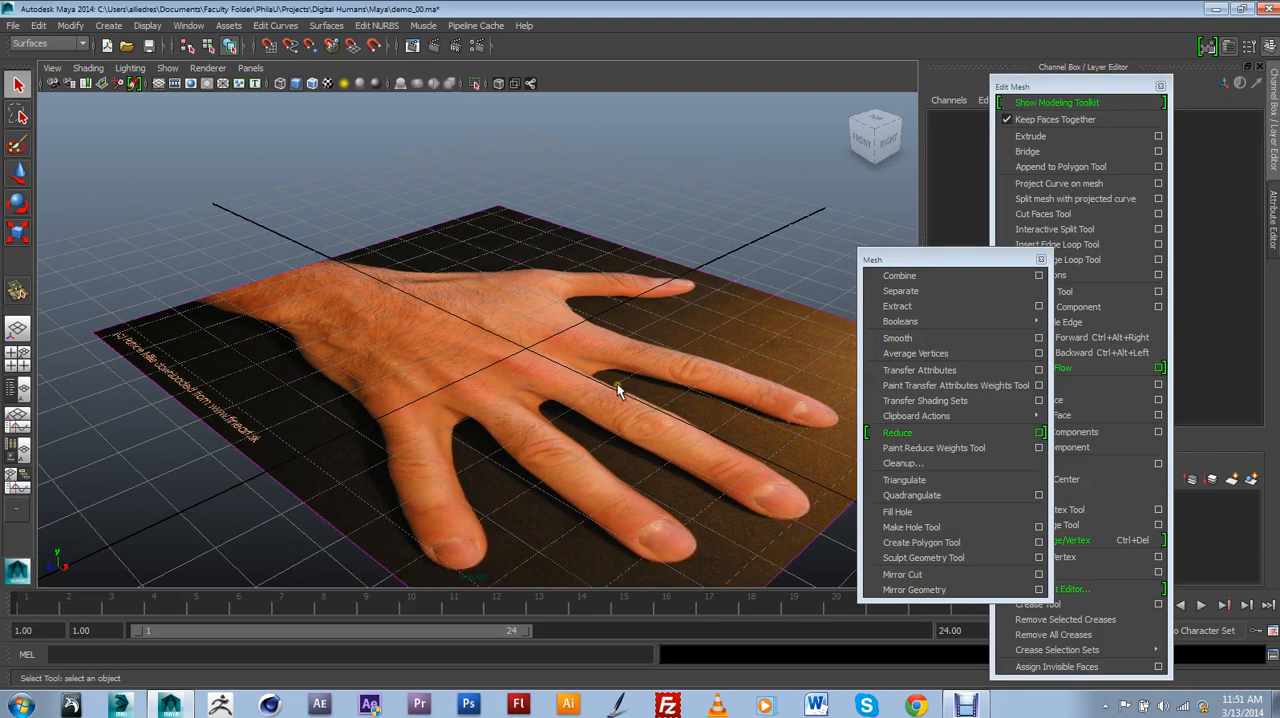
Examine the hand reference image from several perspective angles, including from above.
alt+drag(577, 312, 650, 370)
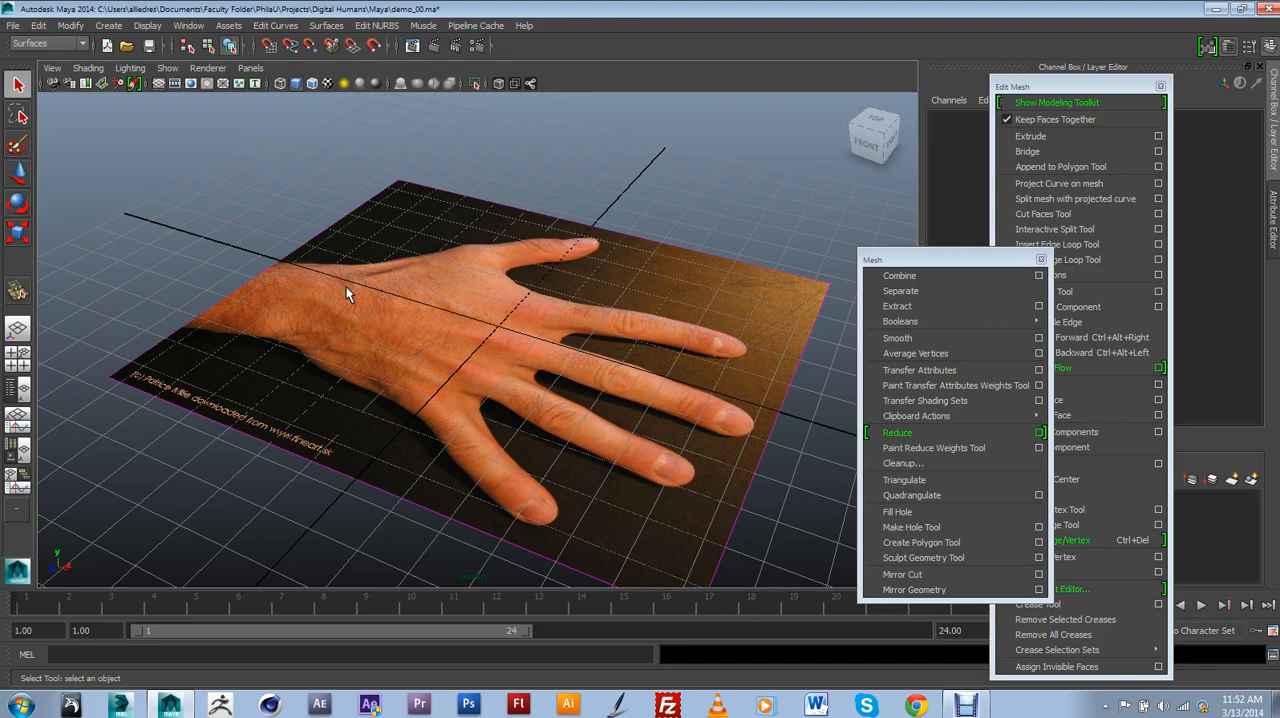
alt+drag(348, 268, 523, 366)
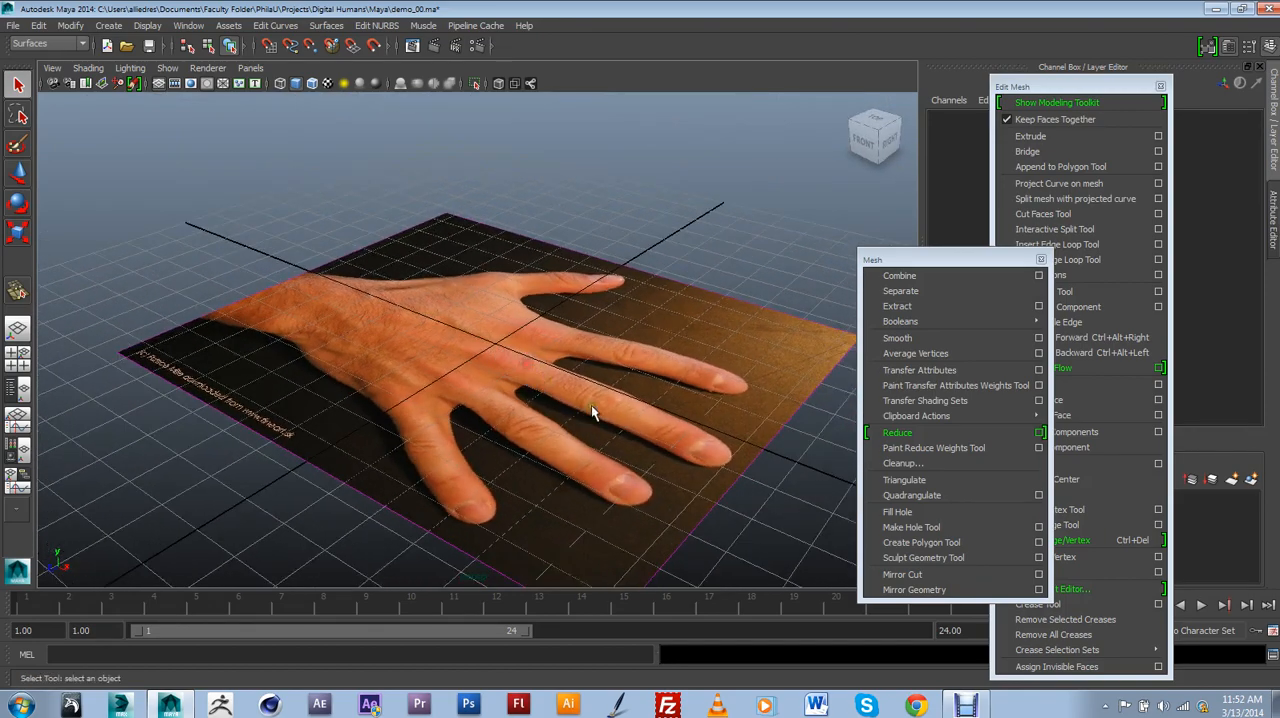
alt+drag(591, 403, 539, 424)
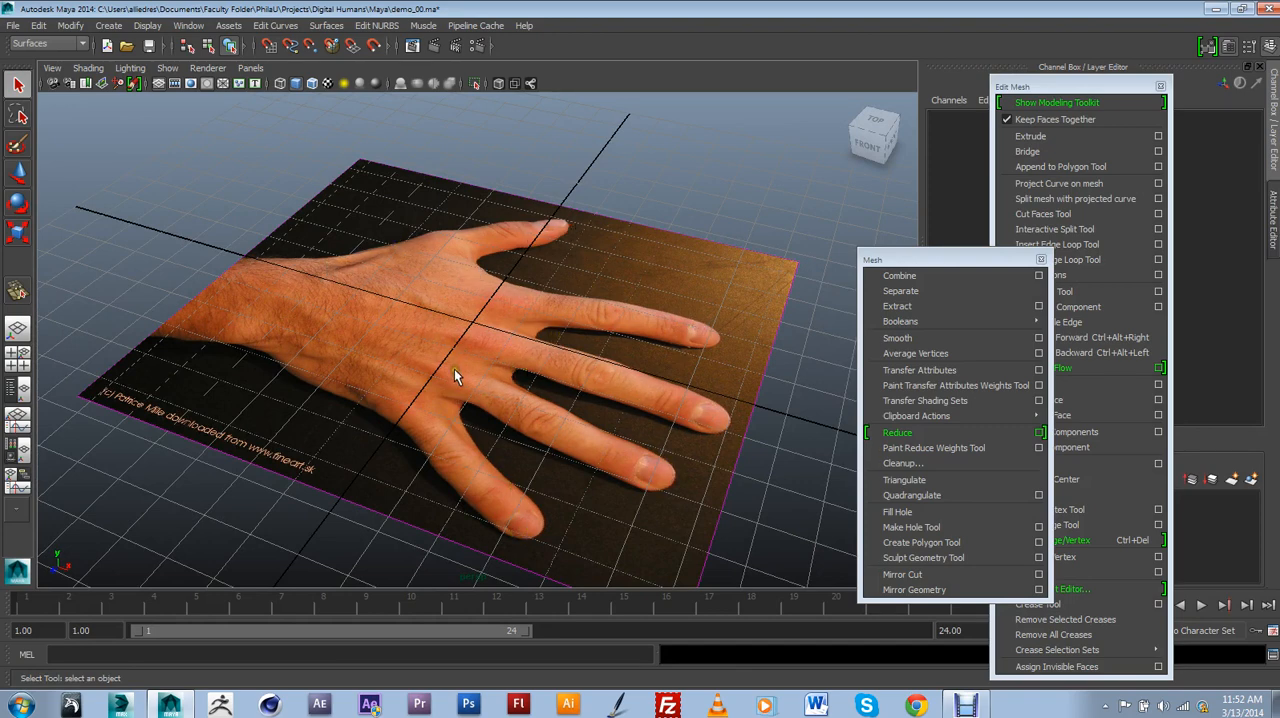
alt+drag(456, 388, 425, 392)
alt+middle_drag(460, 396, 450, 342)
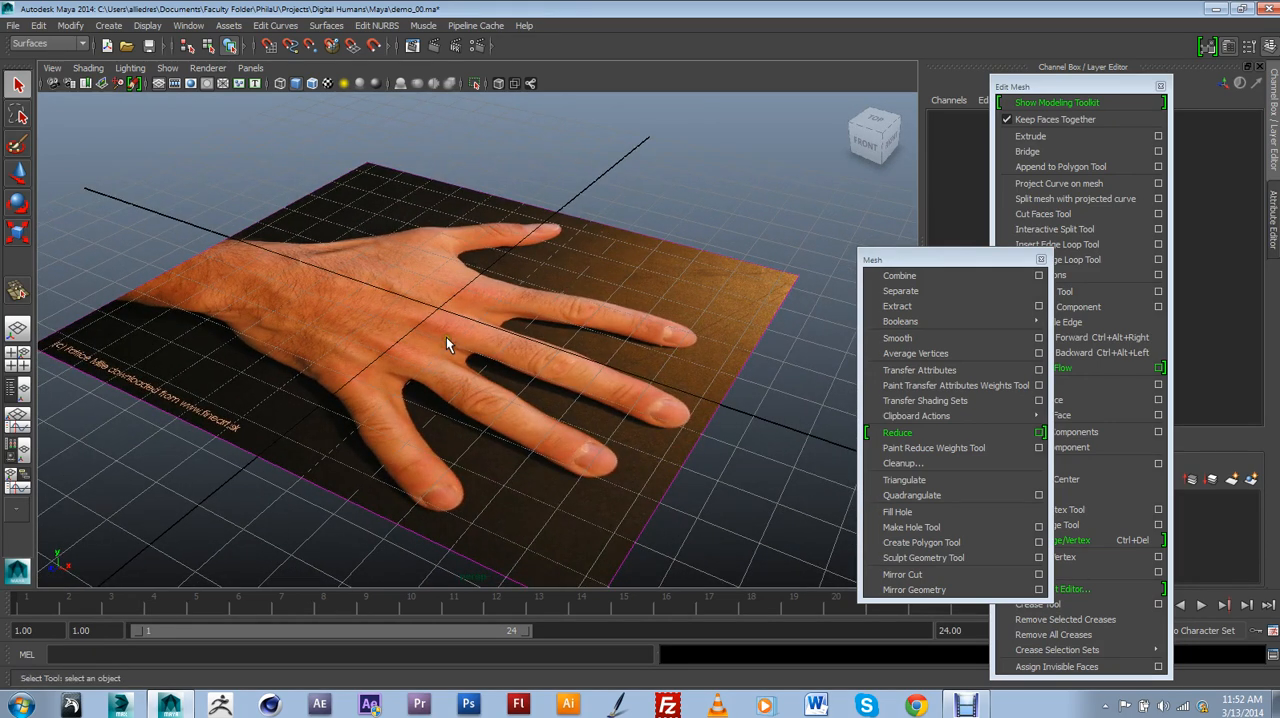
alt+drag(446, 337, 640, 437)
alt+middle_drag(640, 437, 634, 462)
alt+drag(634, 463, 729, 480)
alt+right_drag(729, 480, 669, 417)
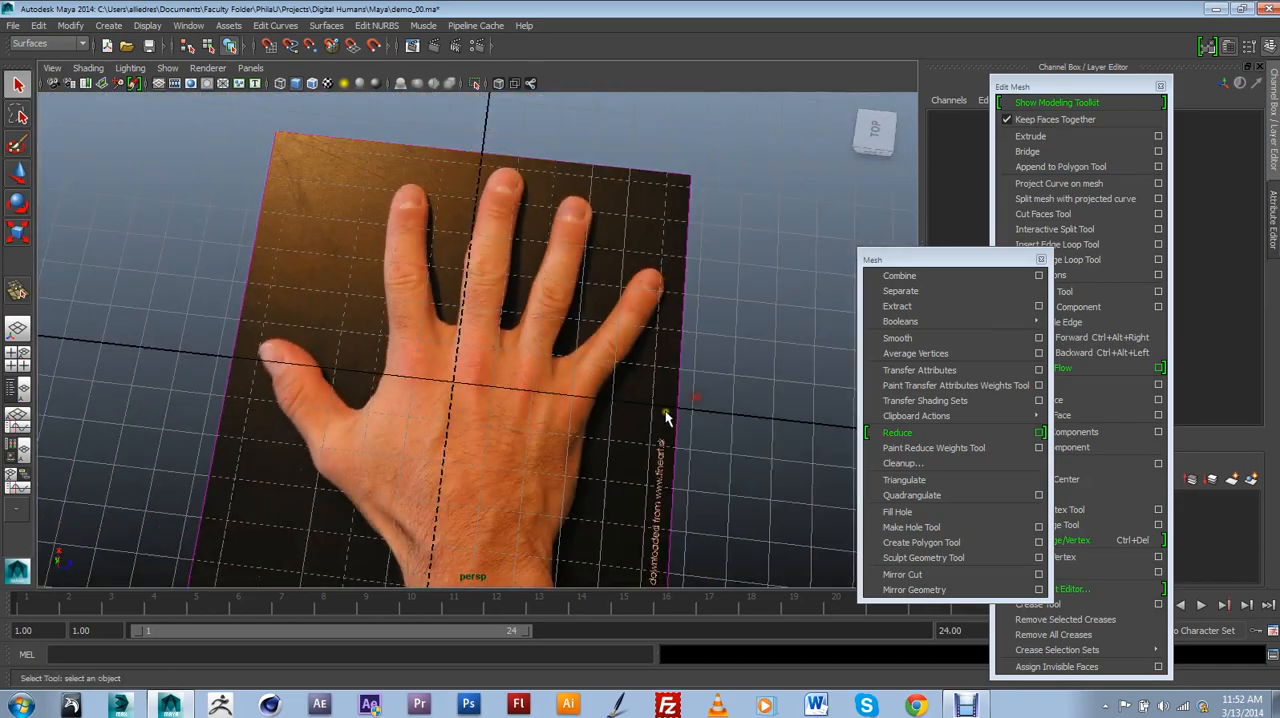
alt+drag(669, 417, 671, 434)
alt+middle_drag(671, 434, 582, 421)
alt+drag(581, 420, 506, 463)
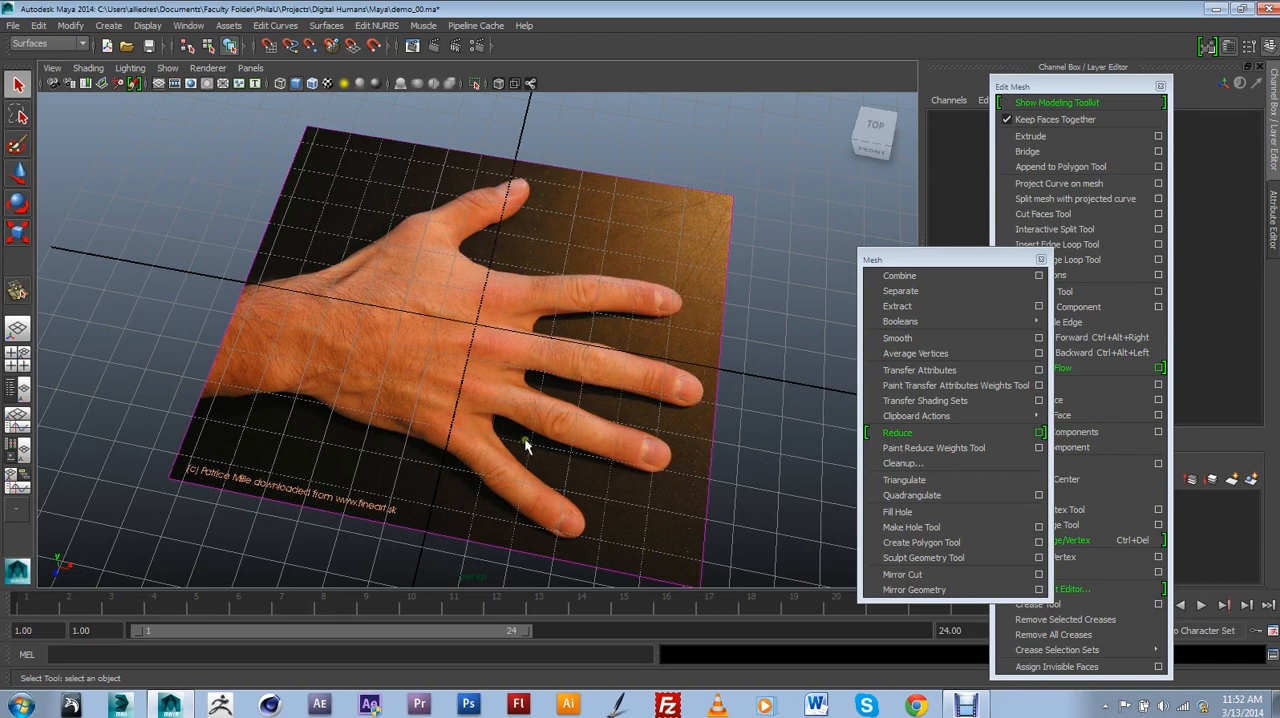
alt+middle_drag(495, 405, 503, 432)
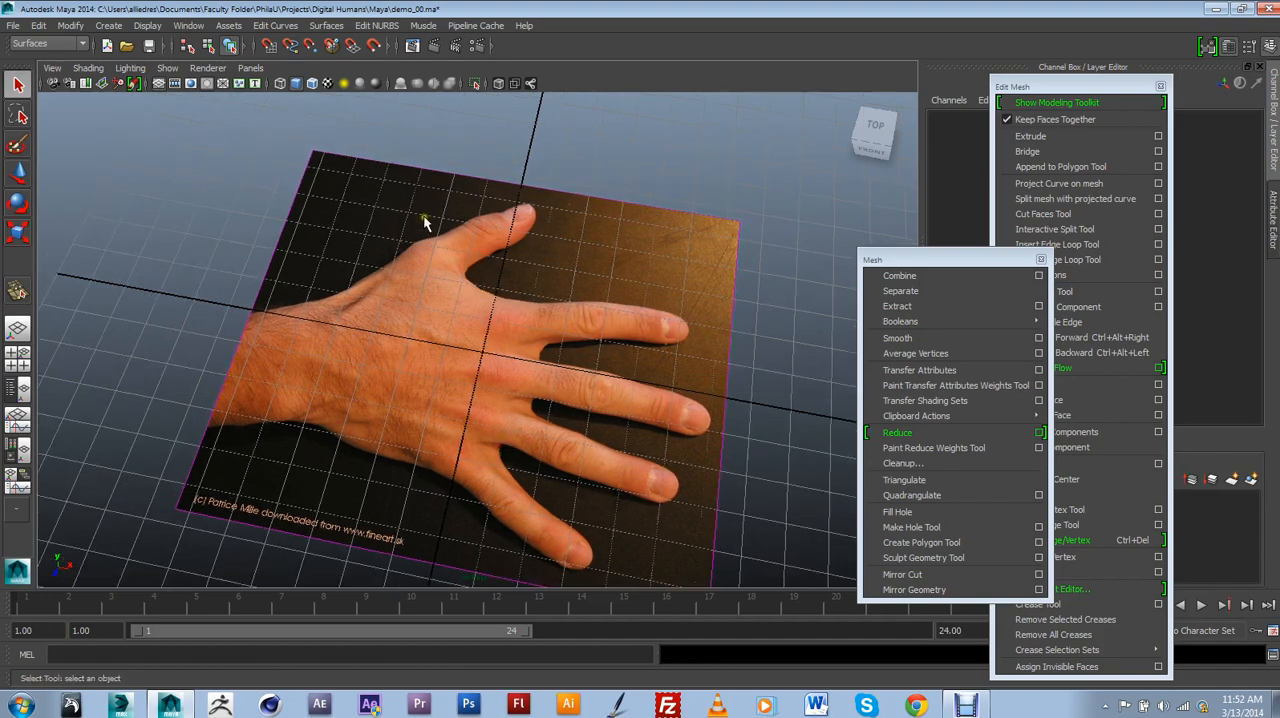
mouse_move(522, 340)
alt+mouse_down()
mouse_move(523, 352)
mouse_move(520, 338)
alt+mouse_up()
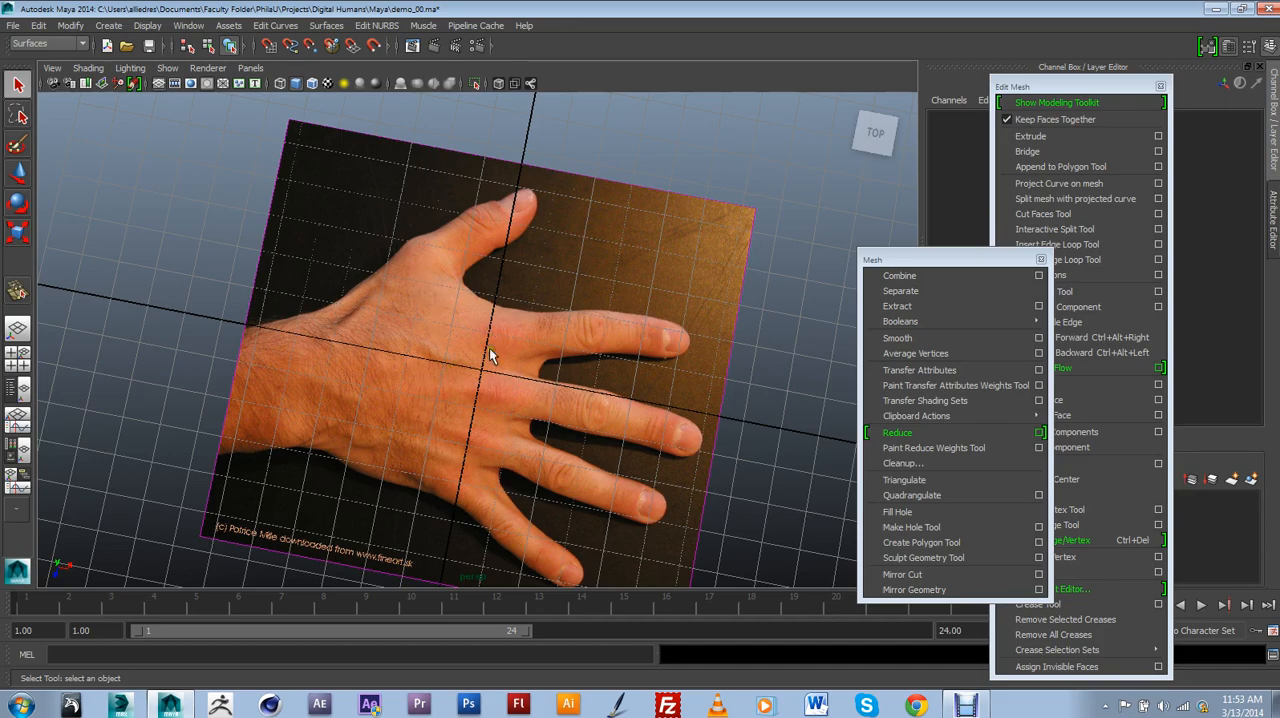
Draw a long polygon cube over the middle finger of the hand reference in the top view.
alt+drag(583, 414, 571, 297)
scroll(602, 350, up, 4)
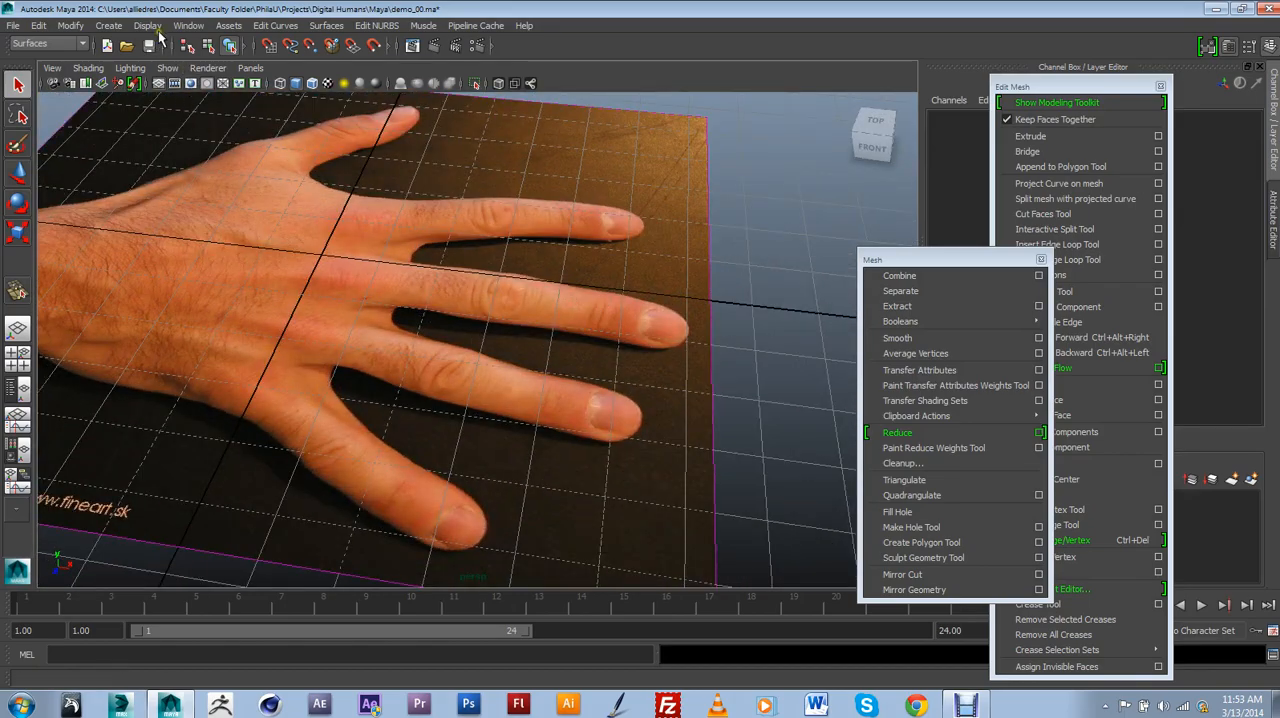
click(109, 26)
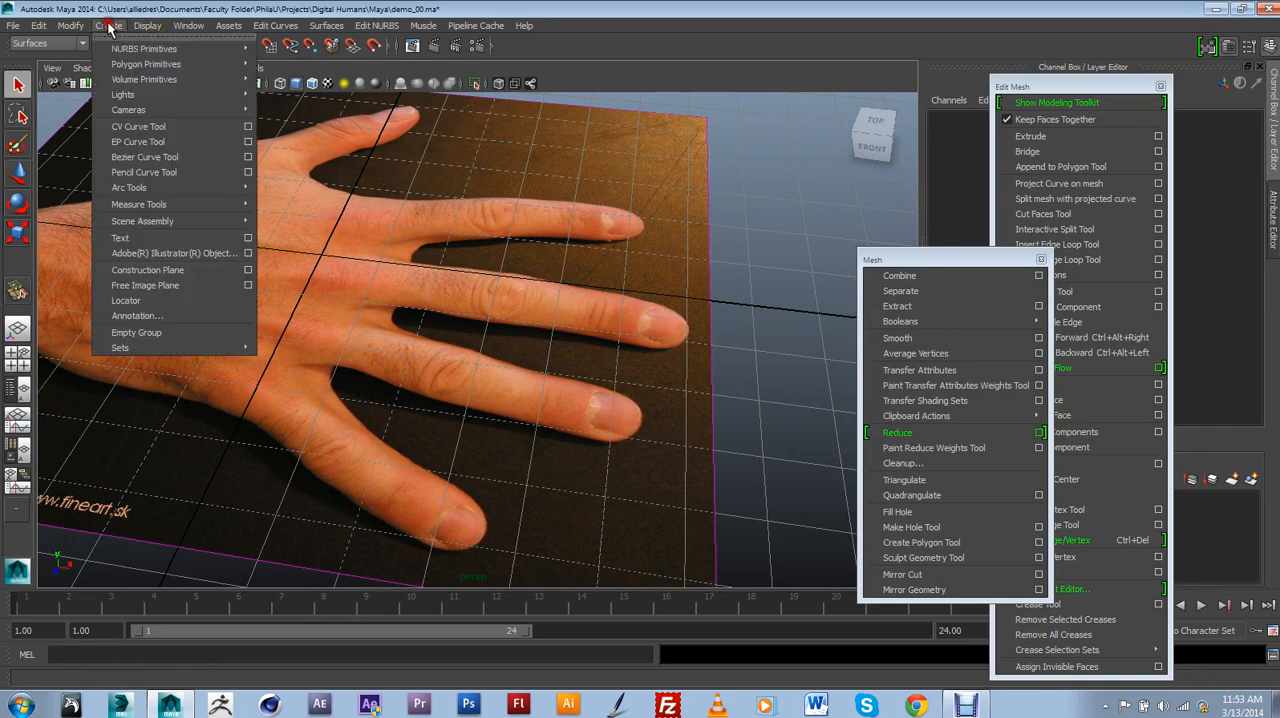
mouse_move(128, 66)
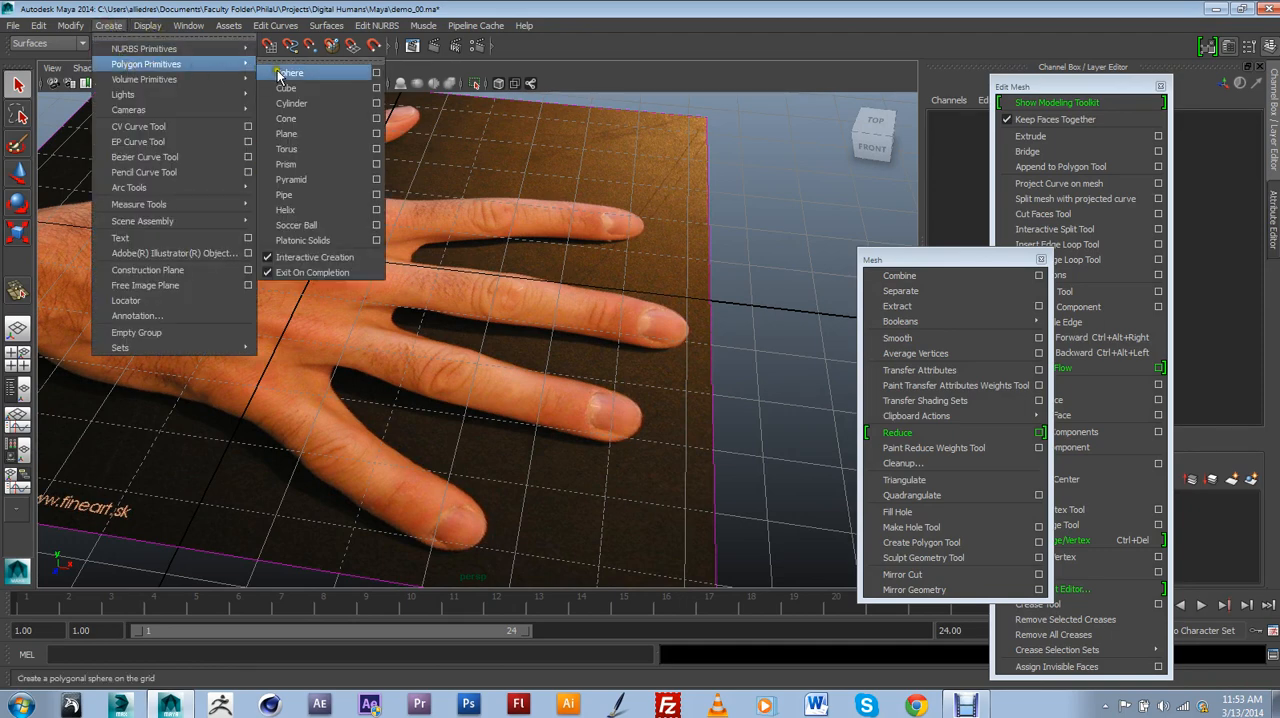
click(300, 92)
alt+drag(400, 196, 443, 280)
key(space)
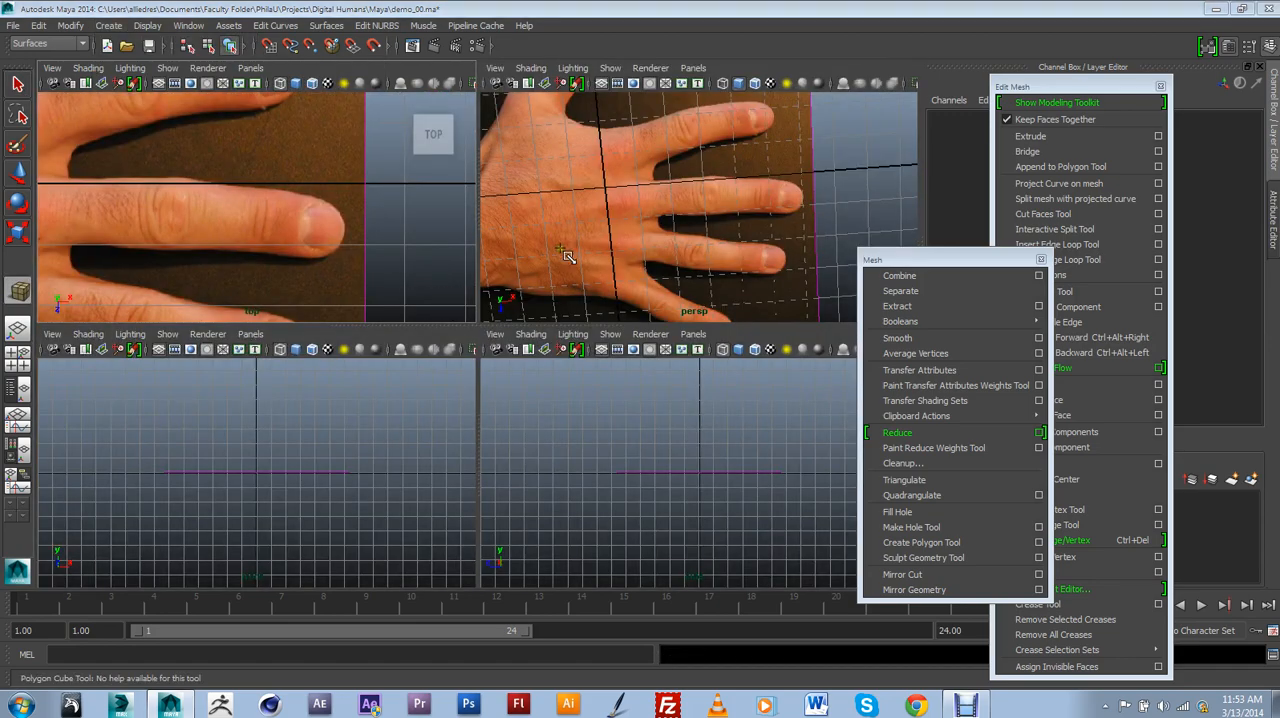
key(space)
alt+drag(566, 251, 554, 192)
drag(378, 291, 478, 398)
Move the cube over the middle finger, to about X 3.55 and Z 0.58.
key(w)
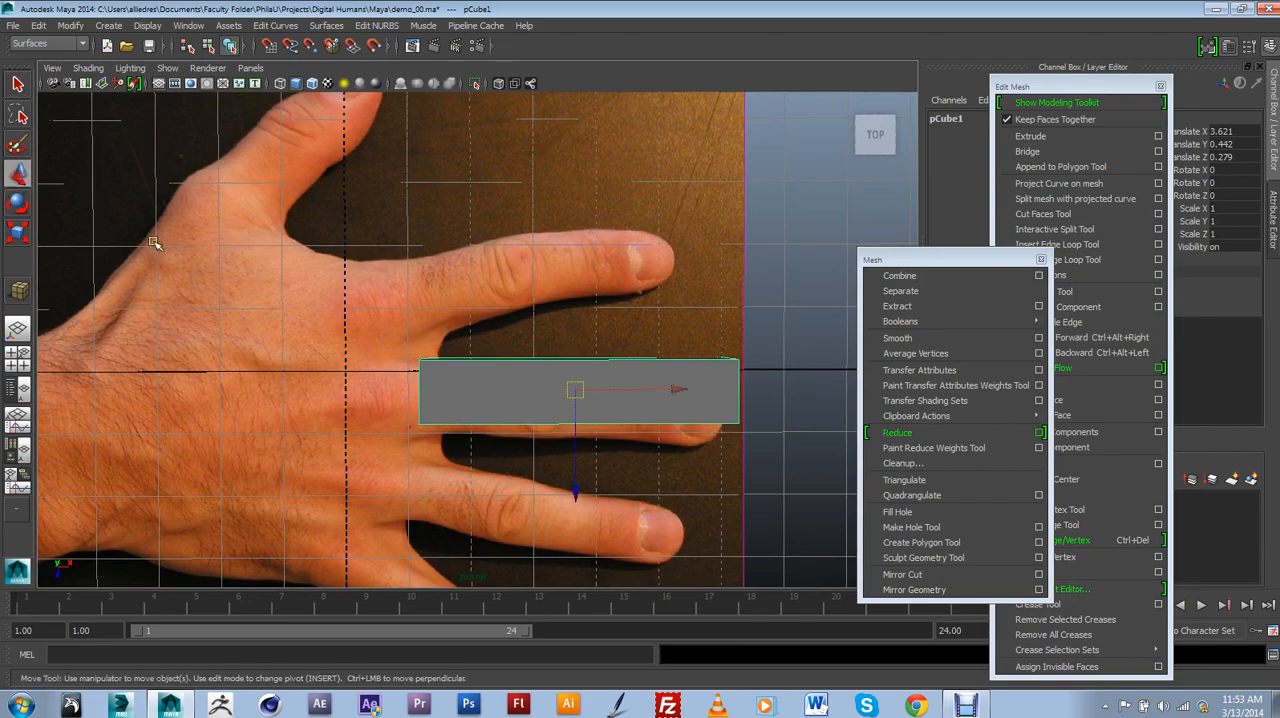
drag(576, 390, 576, 409)
key(space)
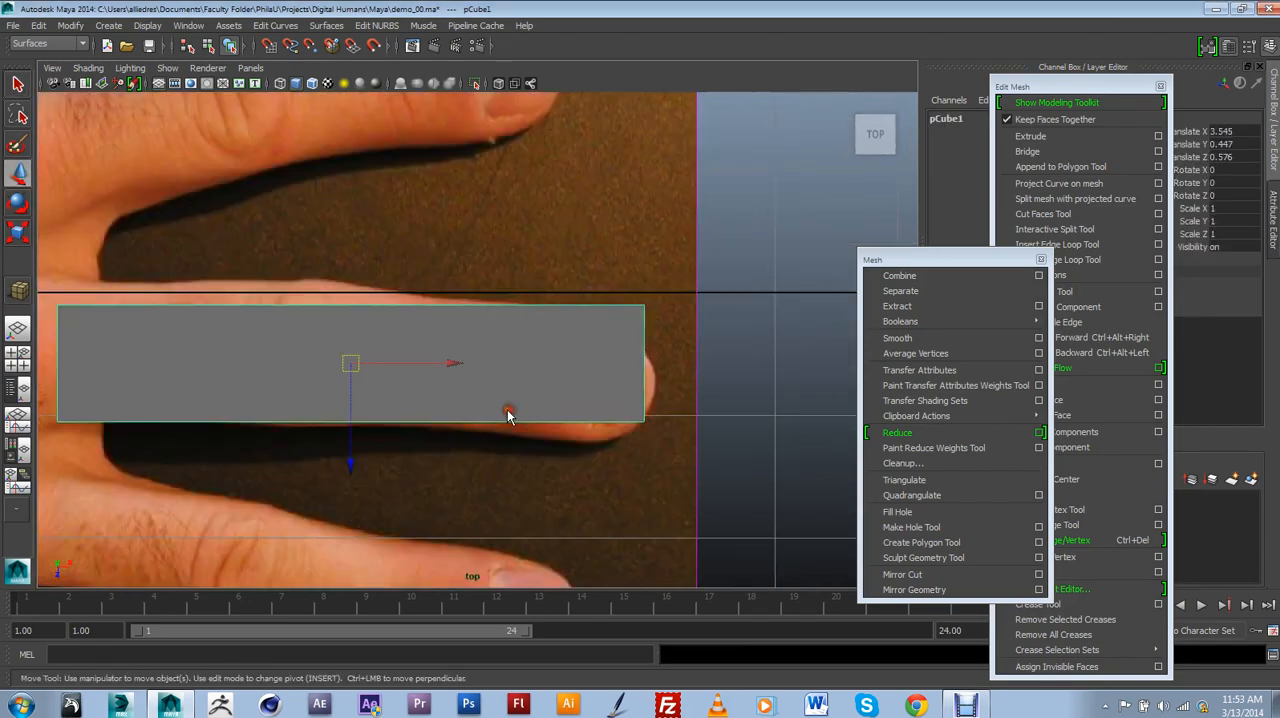
scroll(507, 410, down, 6)
scroll(507, 418, up, 4)
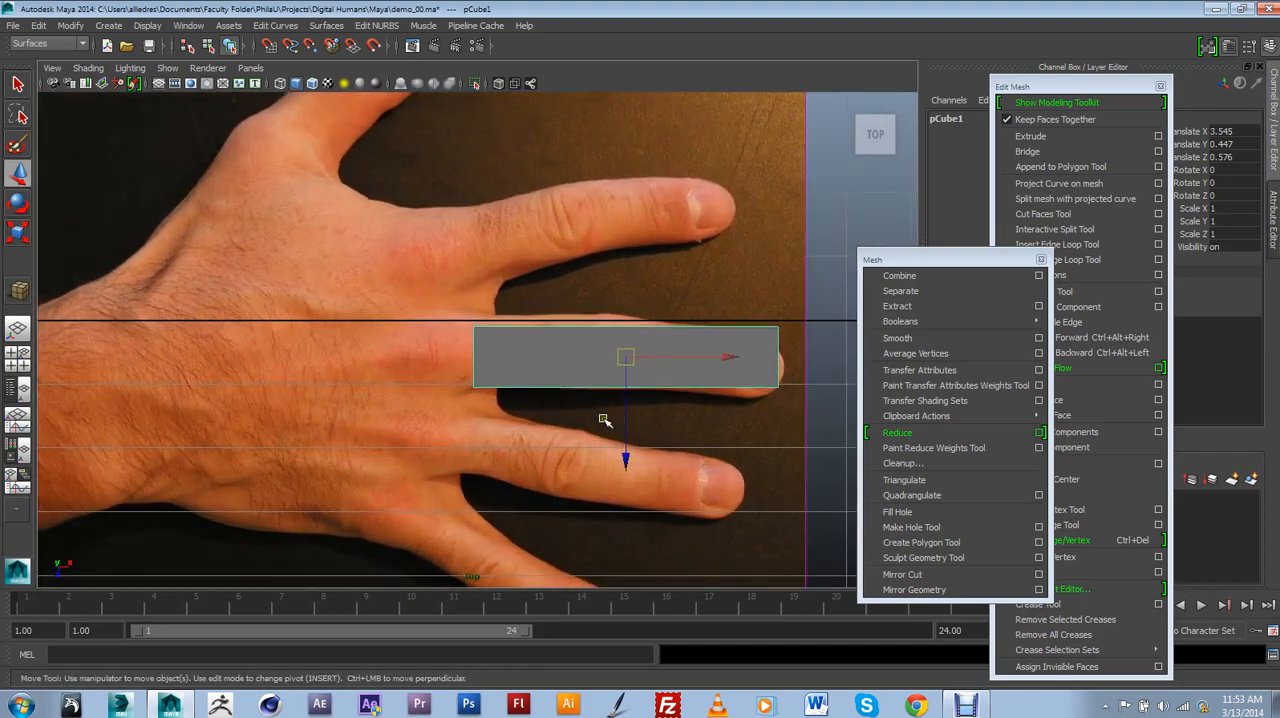
scroll(523, 383, up, 1)
scroll(523, 383, up, 1)
Rotate the cube to about -1.95 degrees around Y to match the middle finger's angle.
key(e)
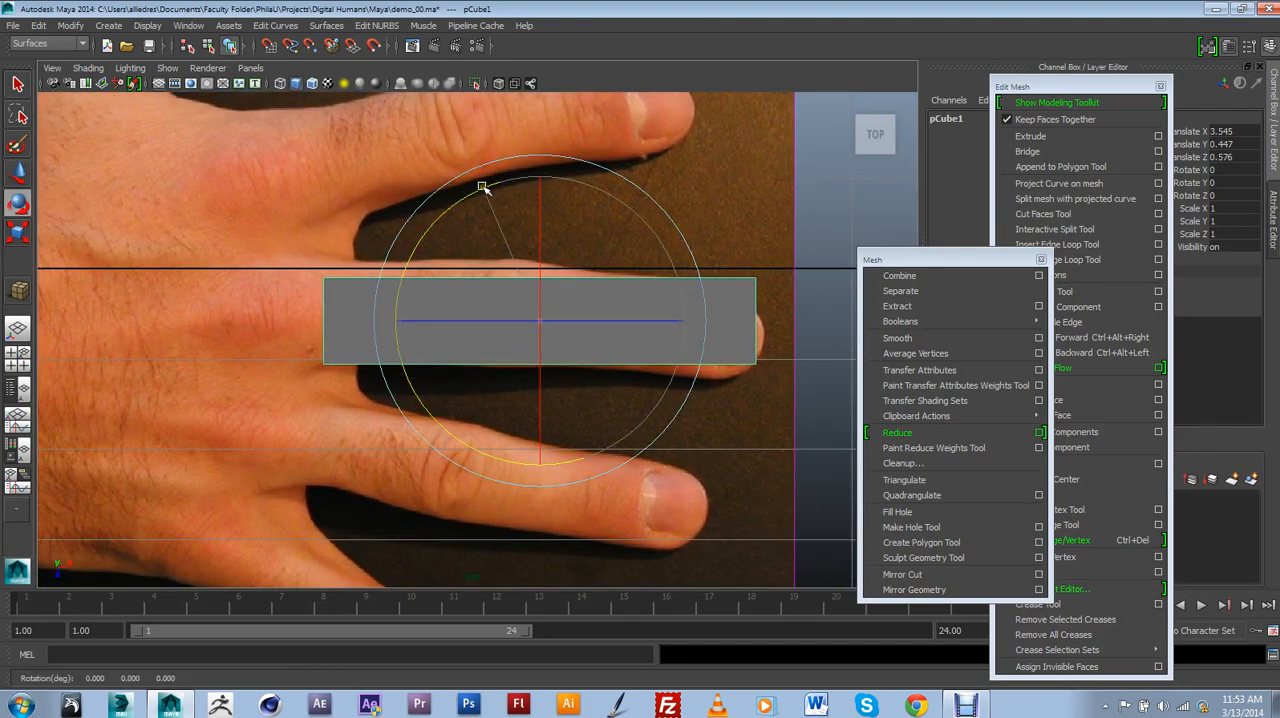
drag(480, 184, 497, 200)
click(18, 176)
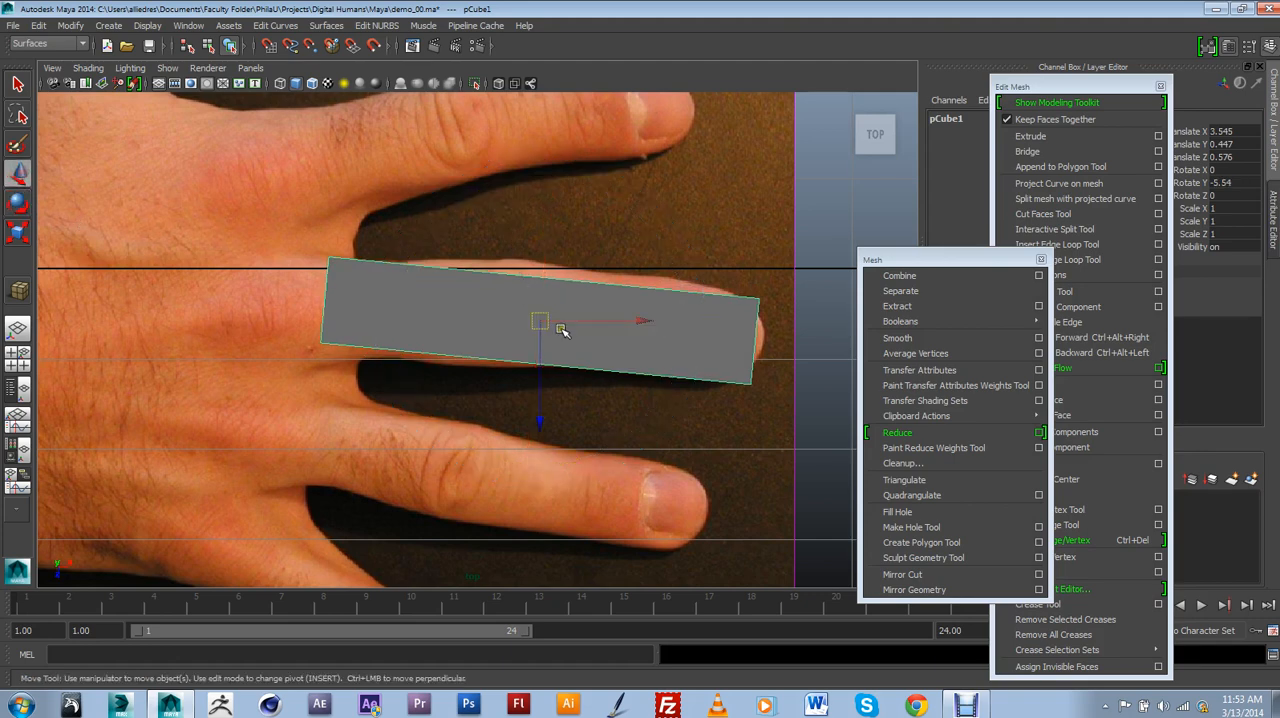
drag(563, 331, 571, 343)
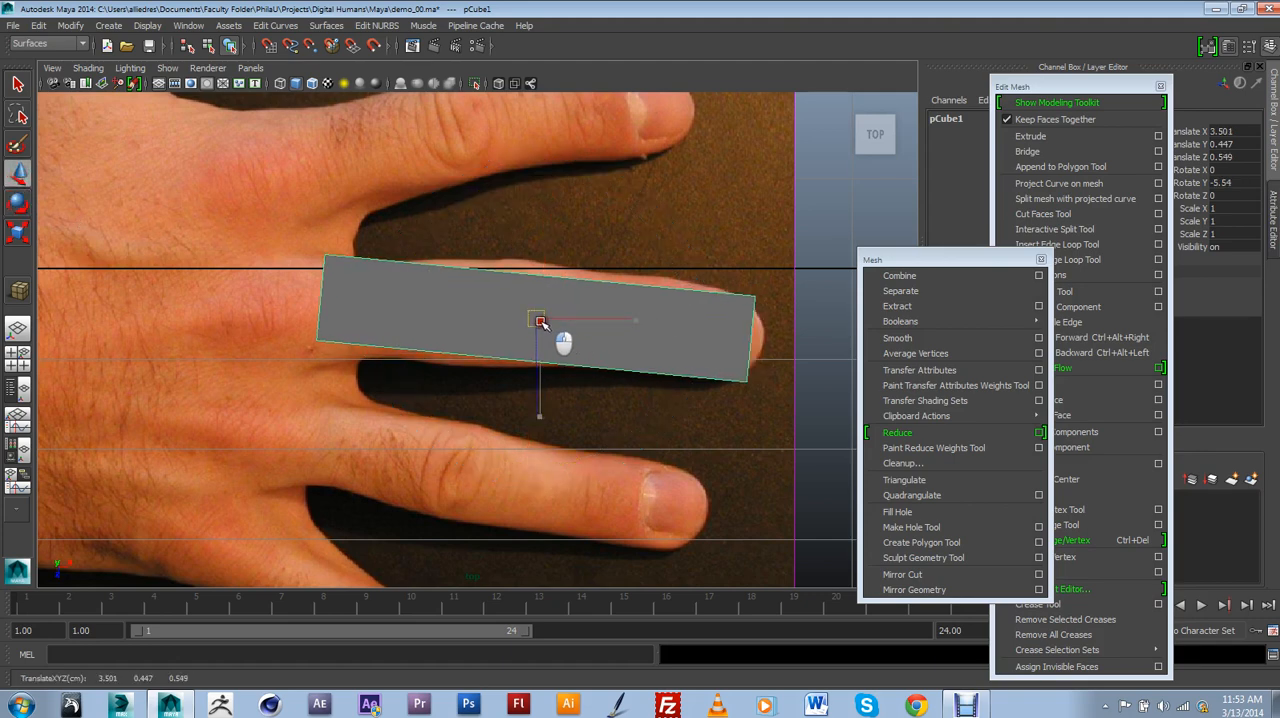
click(18, 204)
drag(470, 192, 463, 196)
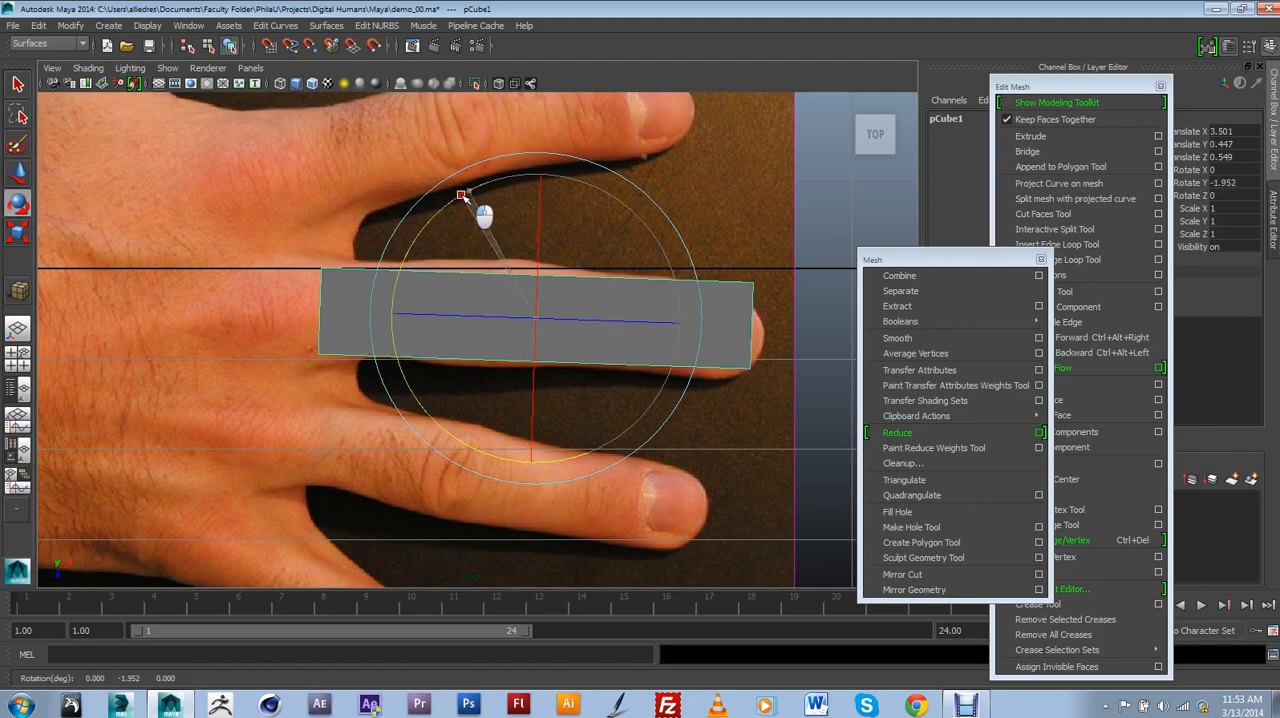
Shift the cube to about X 3.59 and Z 0.58 to cover the fingertip, and show it in wireframe.
alt+middle_drag(683, 324, 569, 306)
click(18, 176)
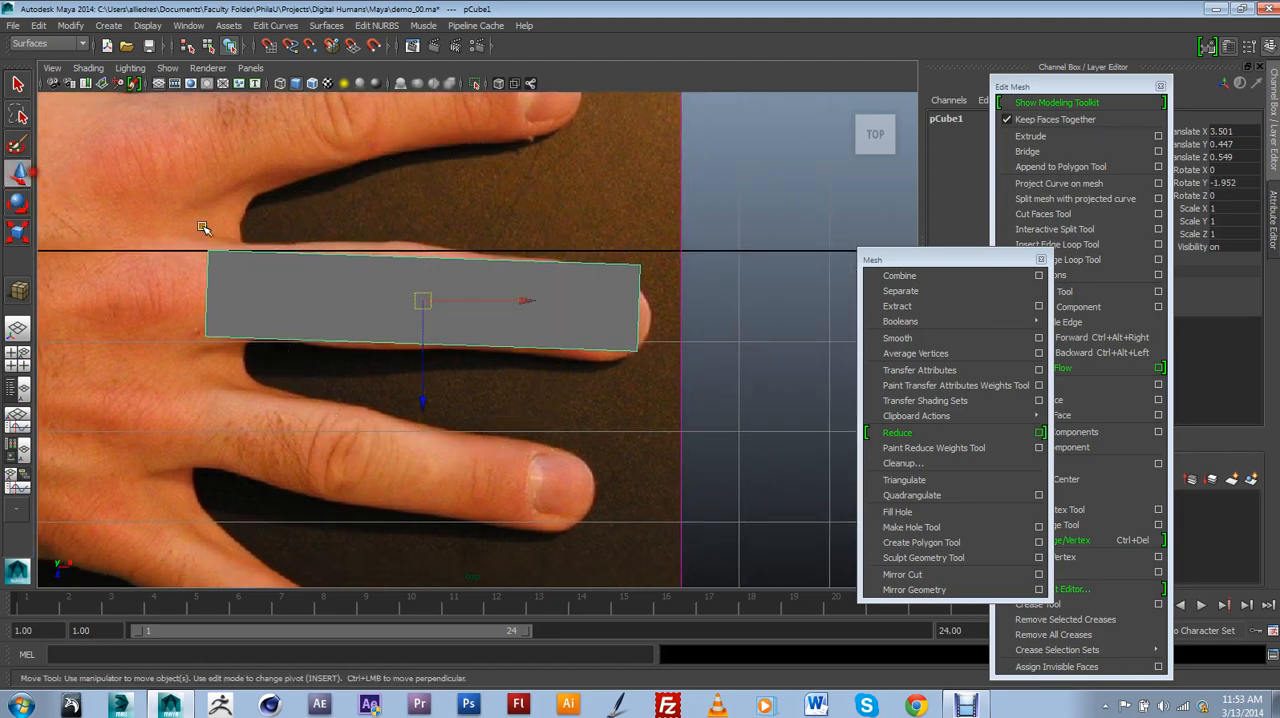
drag(425, 295, 436, 300)
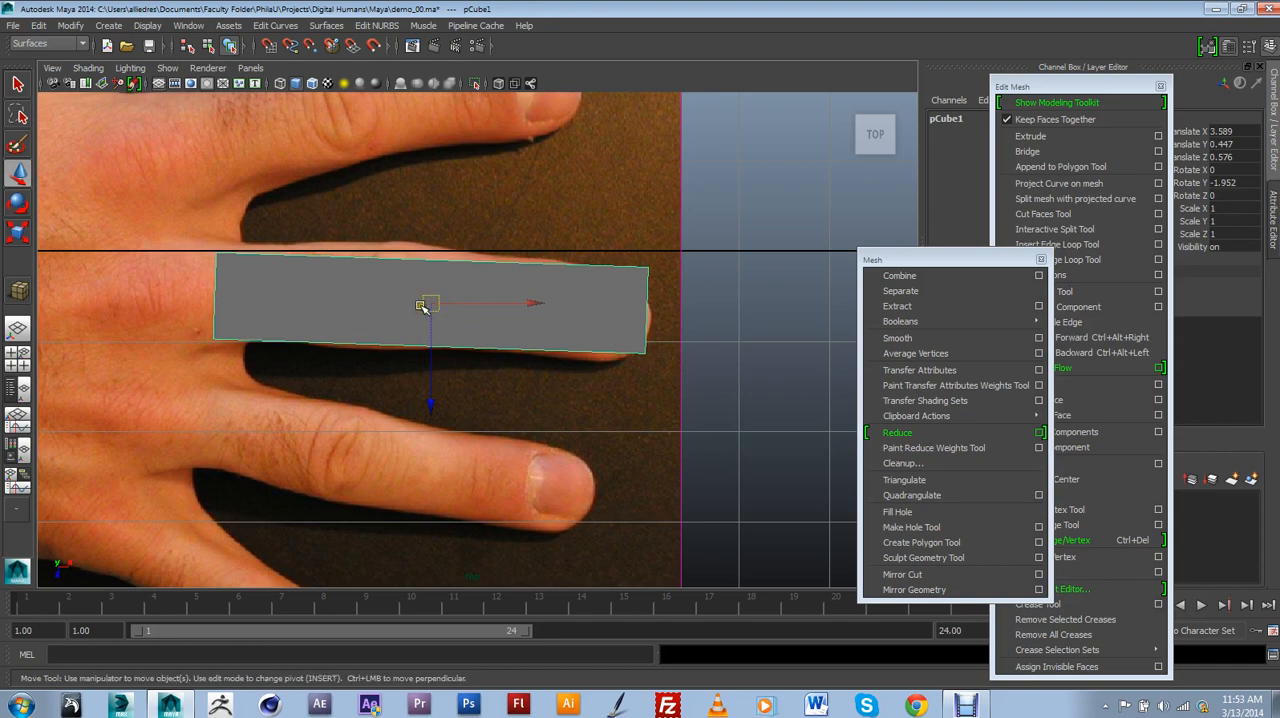
key(4)
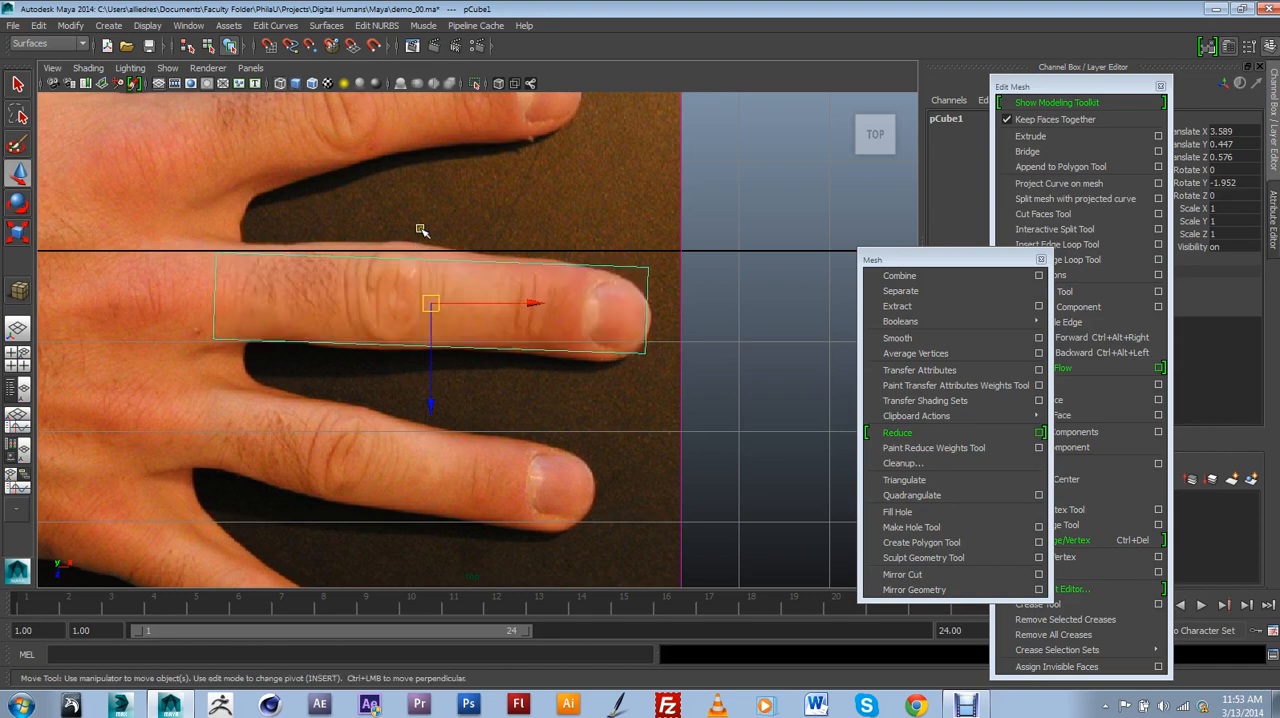
alt+middle_drag(436, 270, 425, 267)
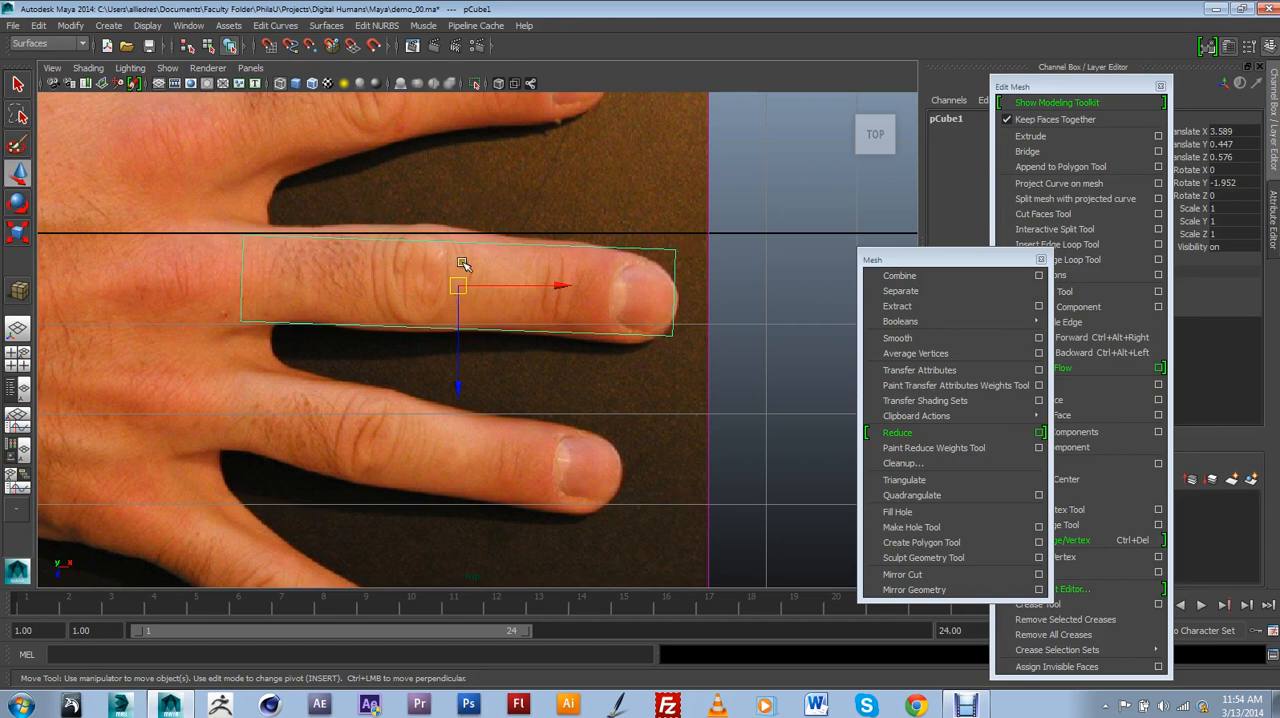
Insert seven edge loops across the finger box: three at the middle knuckle, three at the end joint and one at the nail's base.
scroll(370, 280, down, 6)
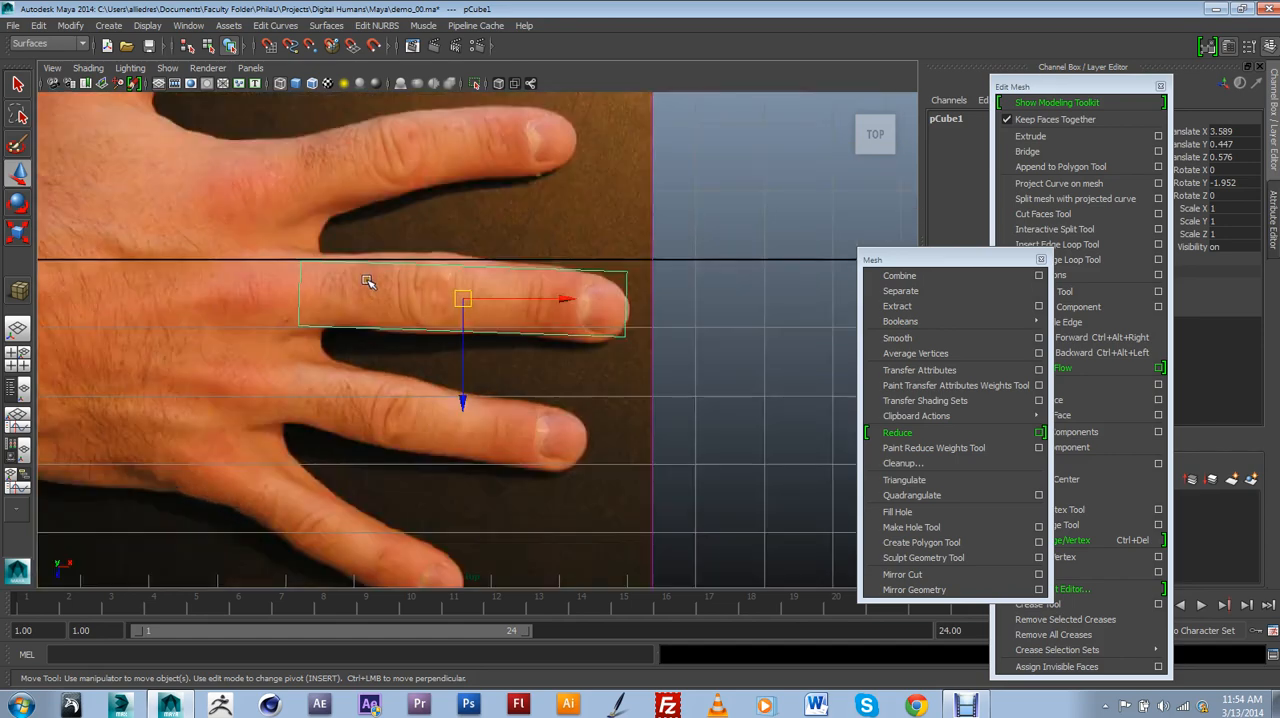
drag(963, 260, 900, 337)
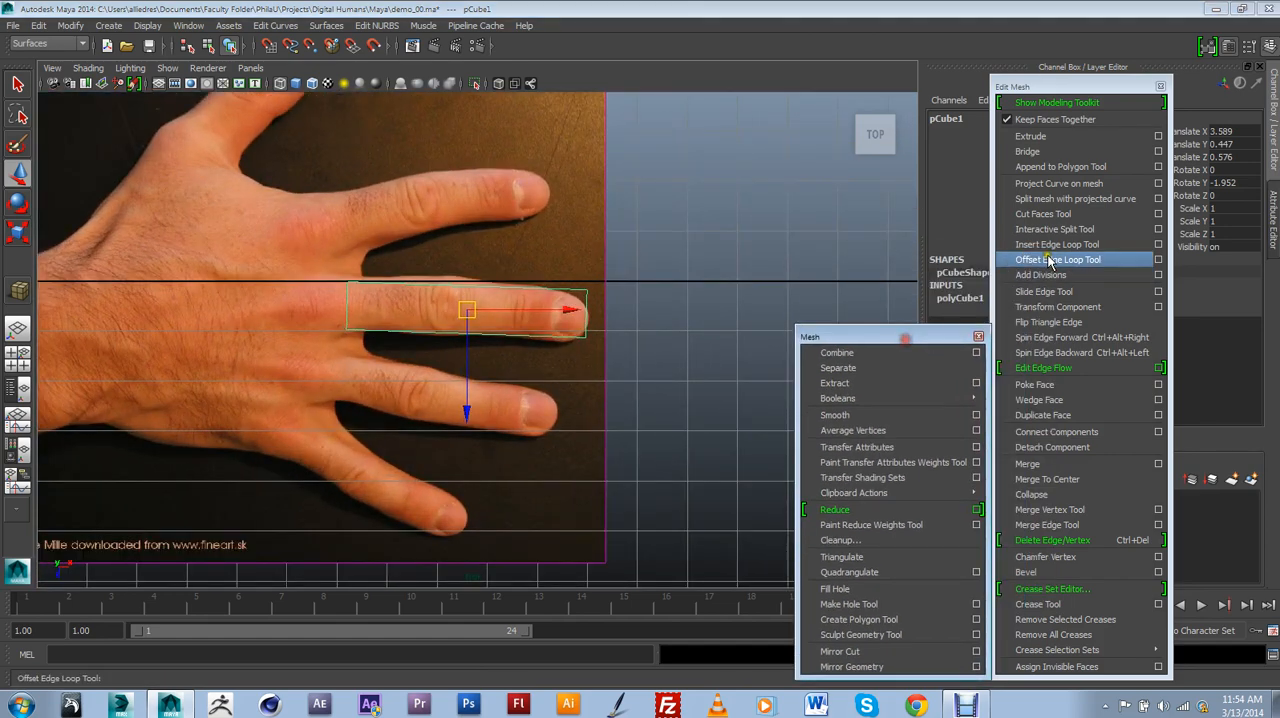
click(1063, 247)
scroll(420, 391, up, 5)
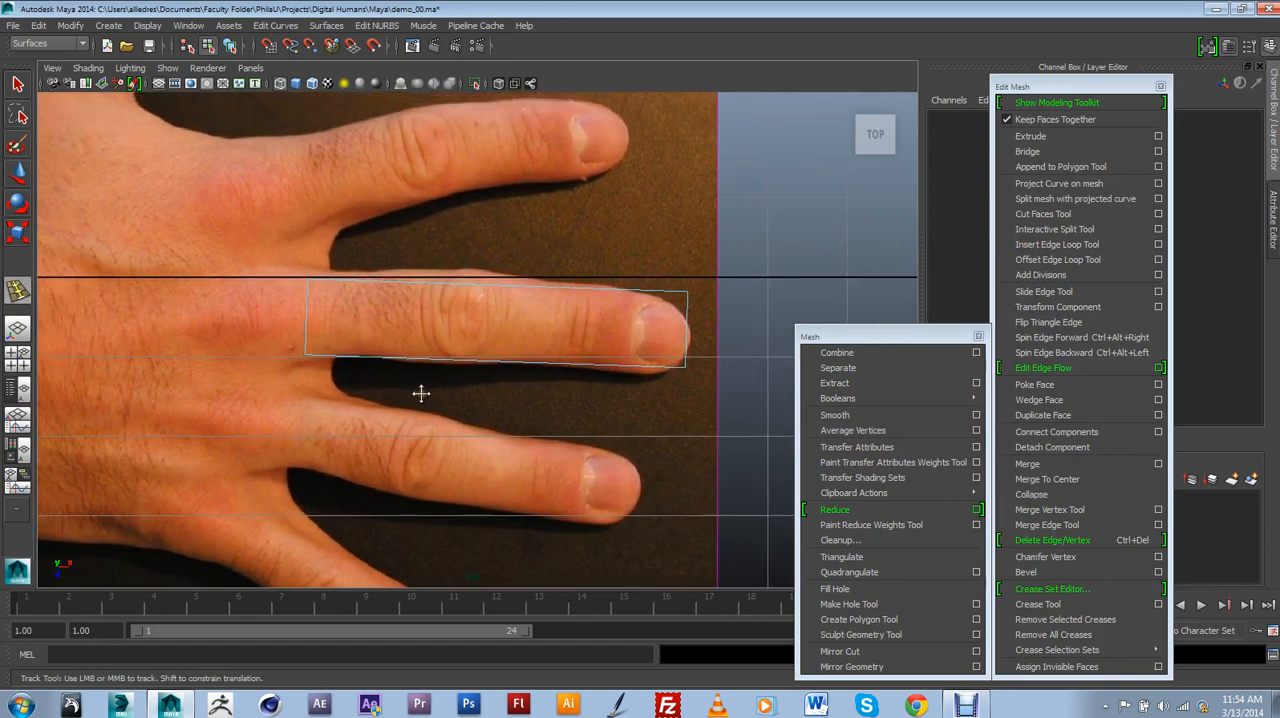
click(470, 279)
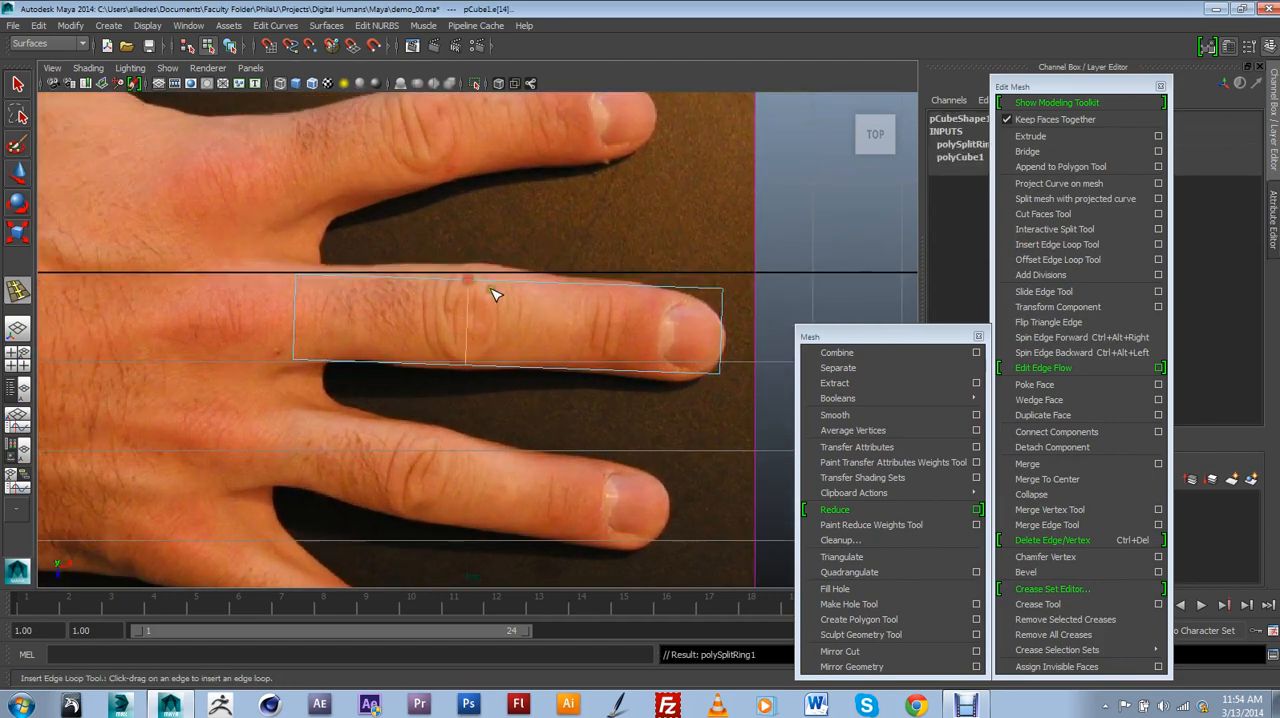
click(497, 284)
click(500, 285)
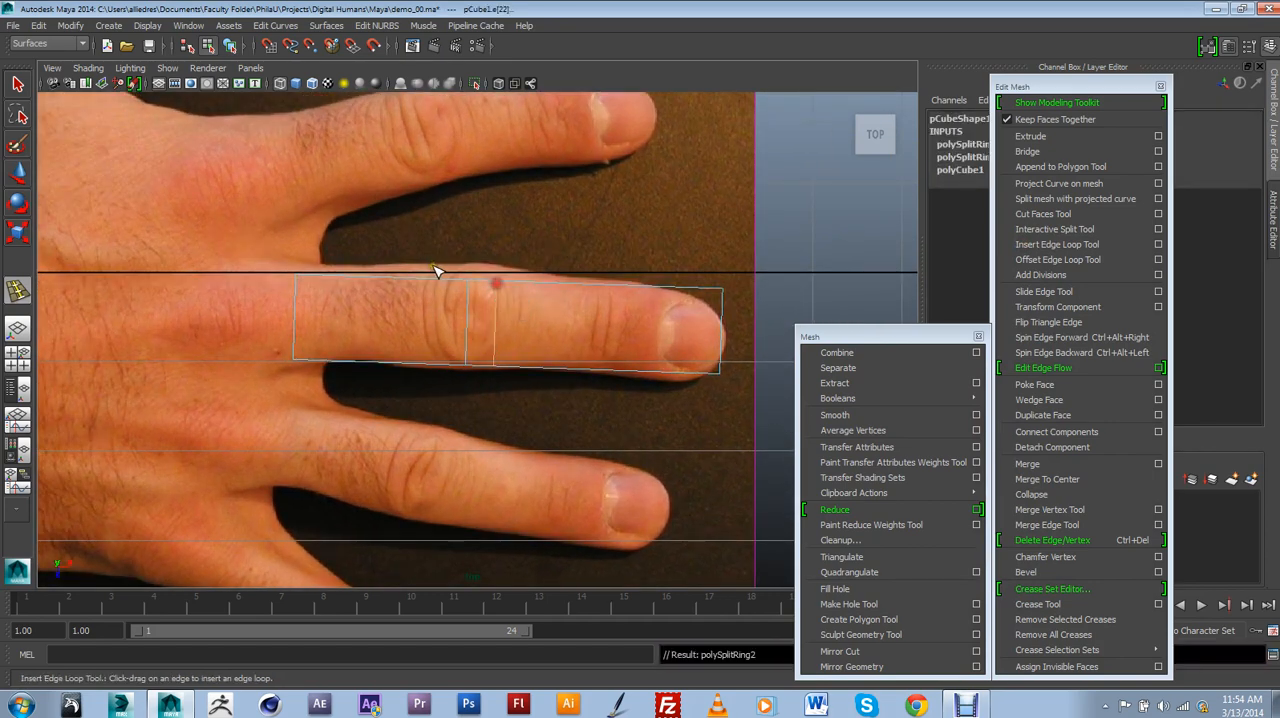
drag(443, 284, 443, 287)
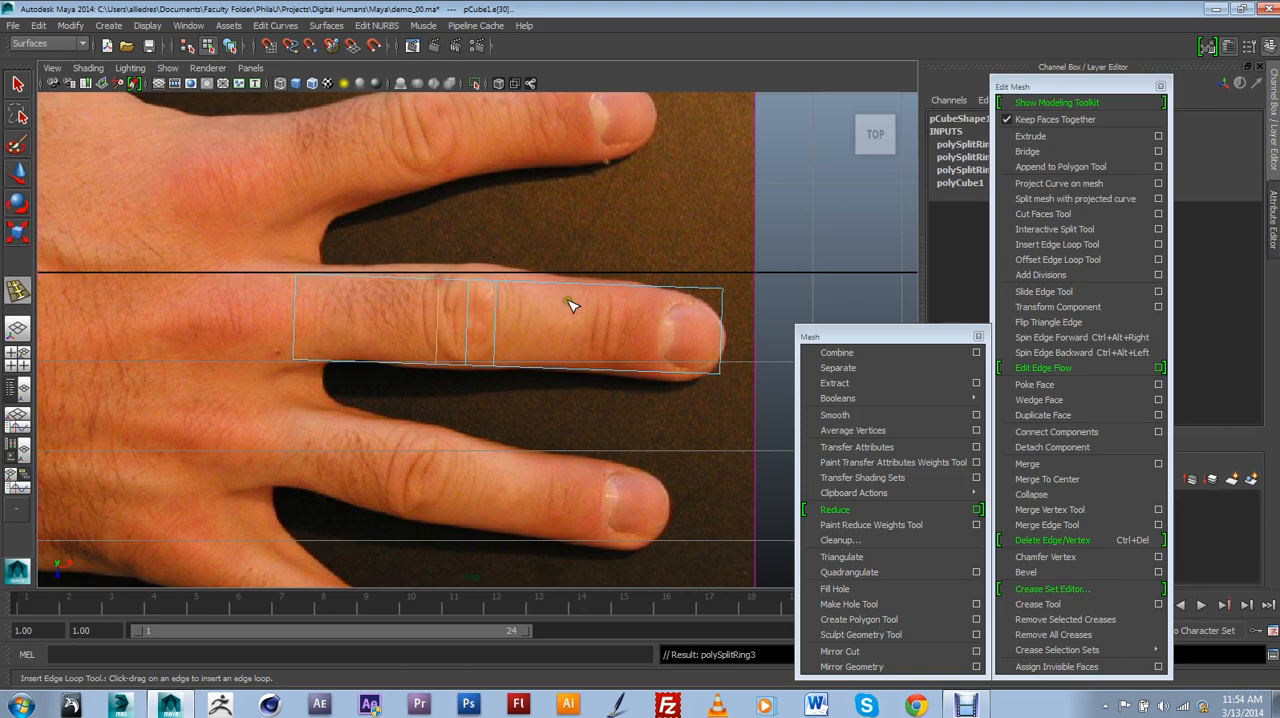
drag(585, 288, 663, 297)
click(604, 288)
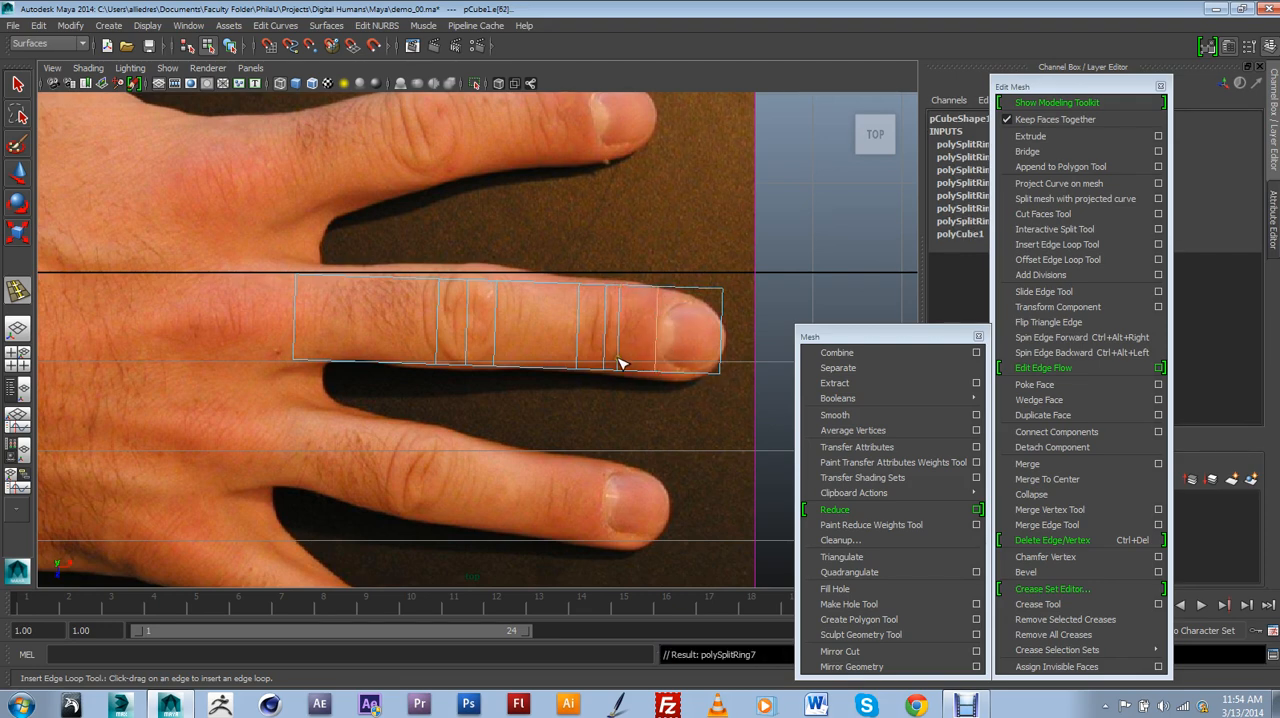
Pull the upper edge of the fingertip's end face outward along X so the end slants forward over the nail.
alt+drag(620, 363, 465, 355)
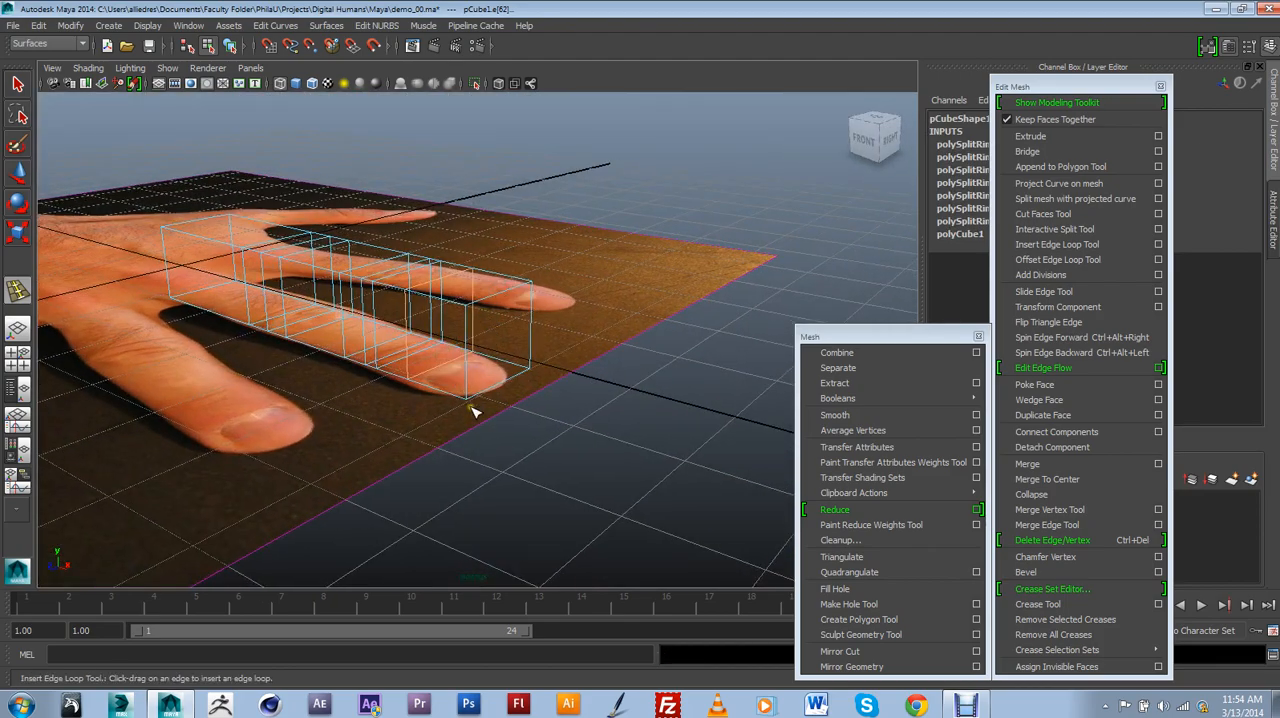
alt+drag(475, 412, 452, 396)
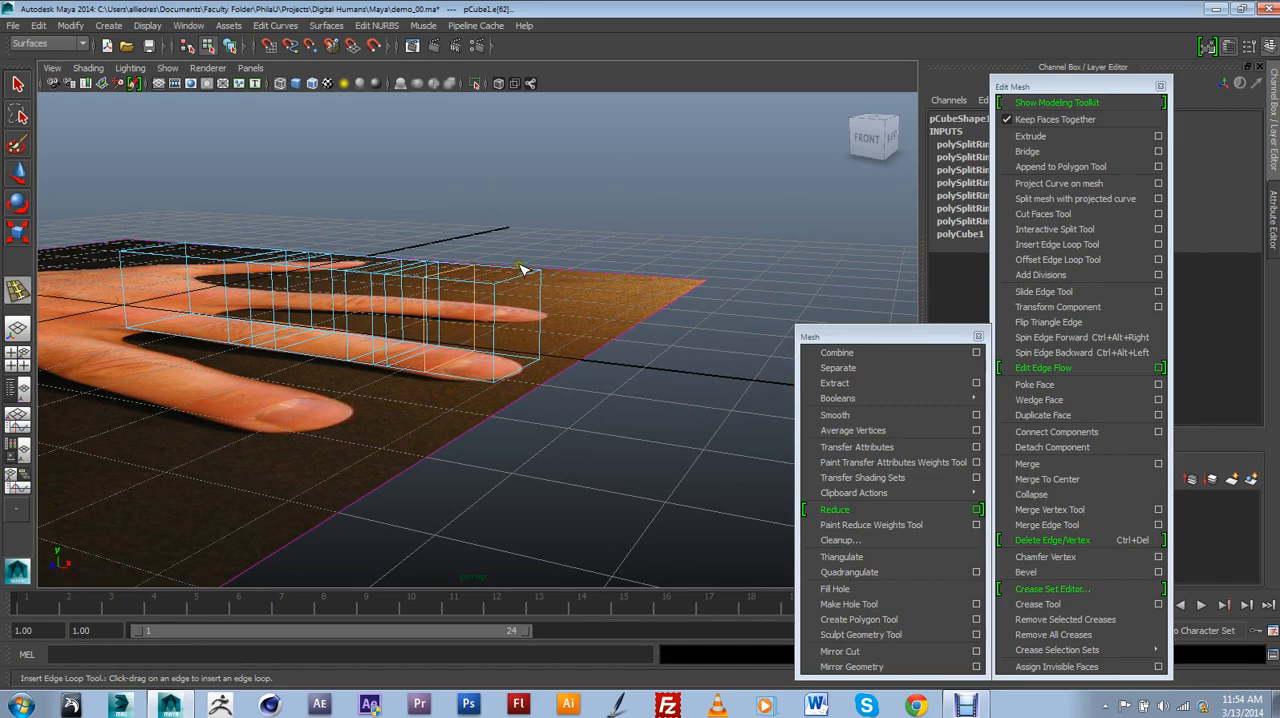
alt+drag(520, 268, 458, 318)
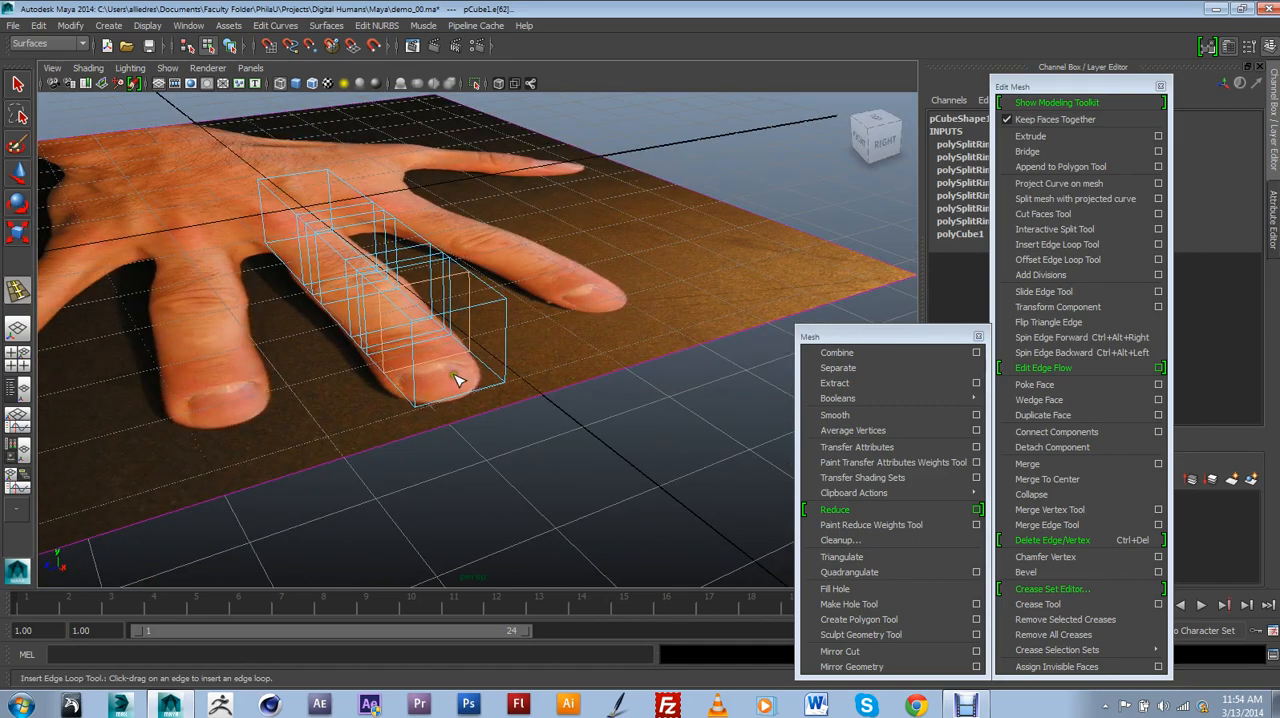
alt+drag(457, 377, 413, 401)
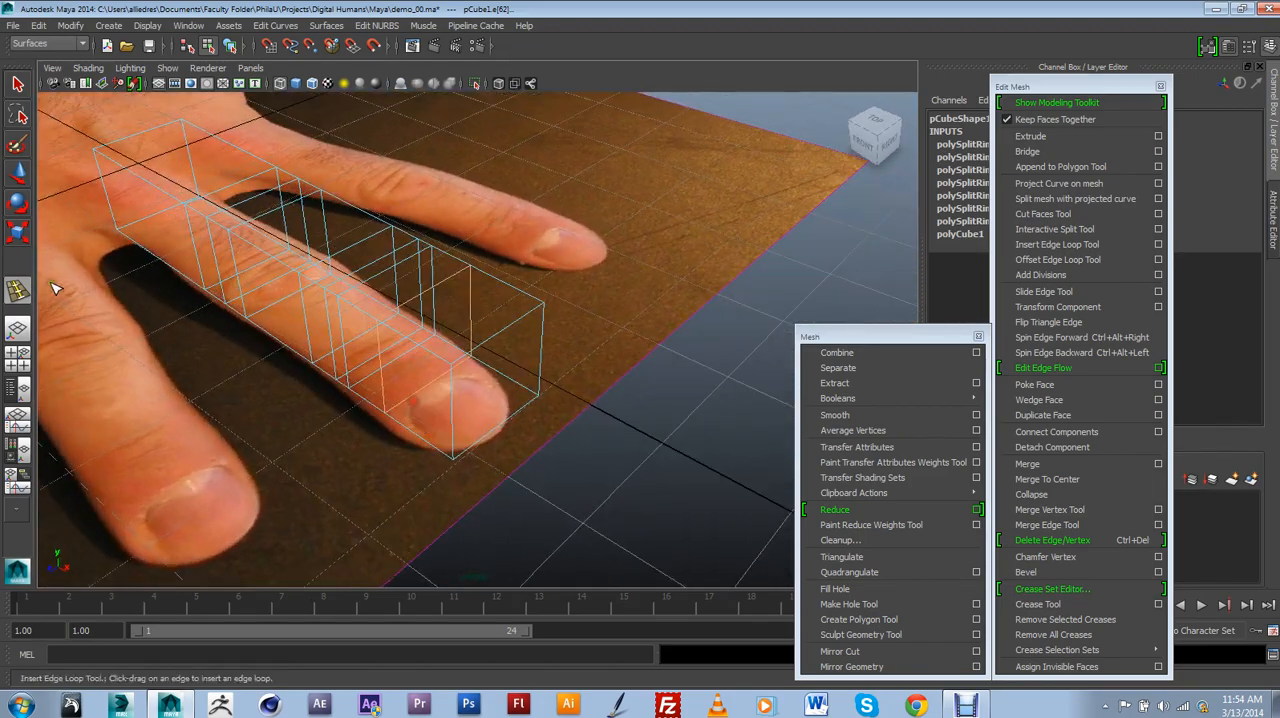
key(w)
alt+drag(606, 426, 568, 349)
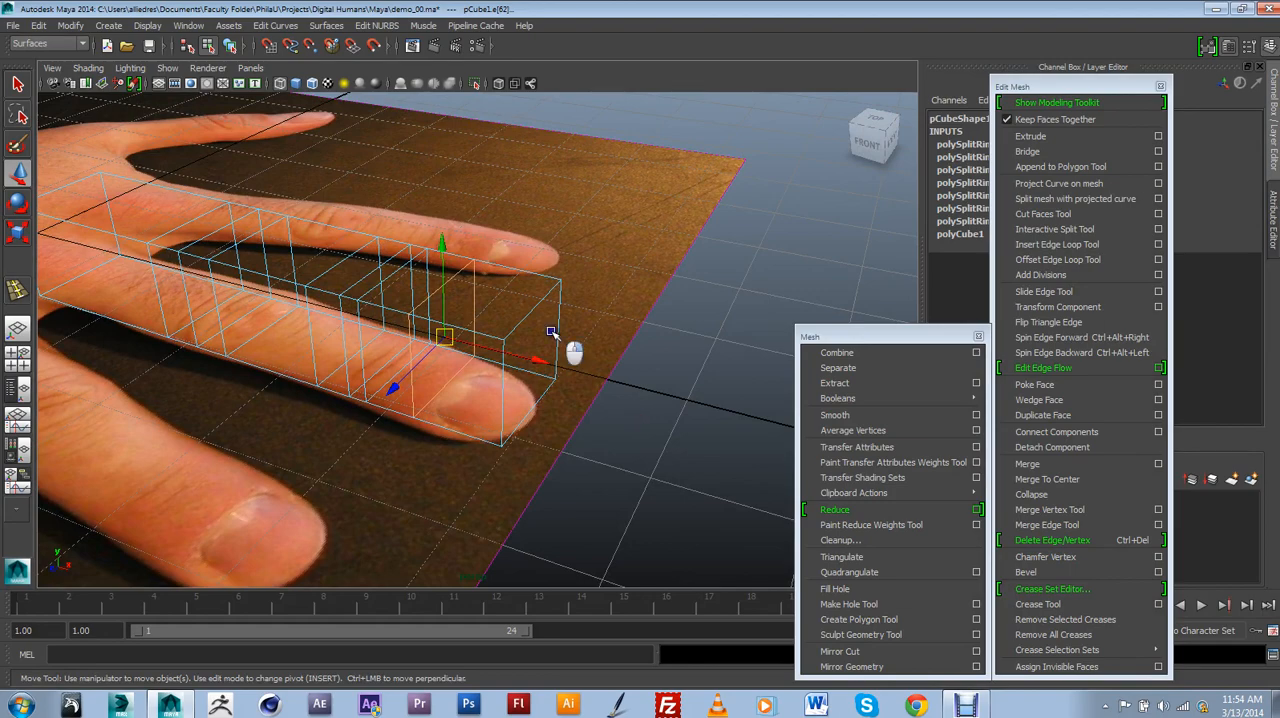
alt+drag(528, 297, 572, 327)
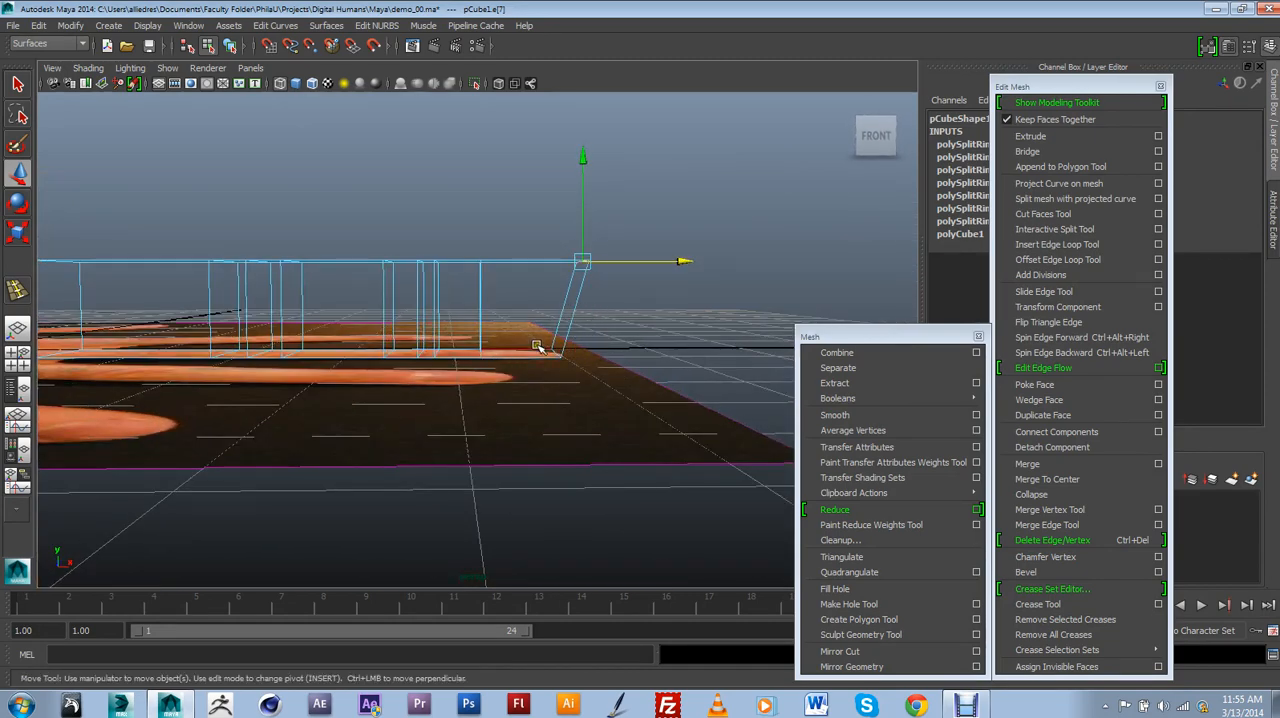
alt+drag(598, 274, 541, 330)
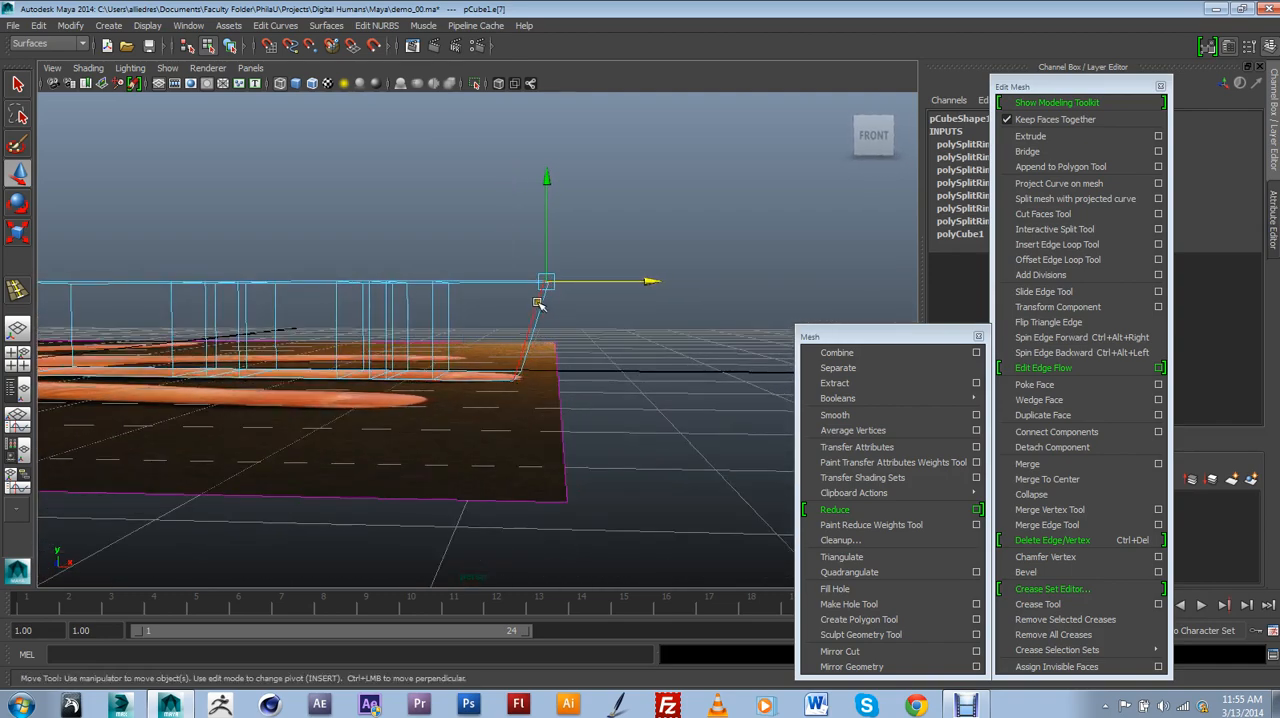
scroll(530, 375, up, 2)
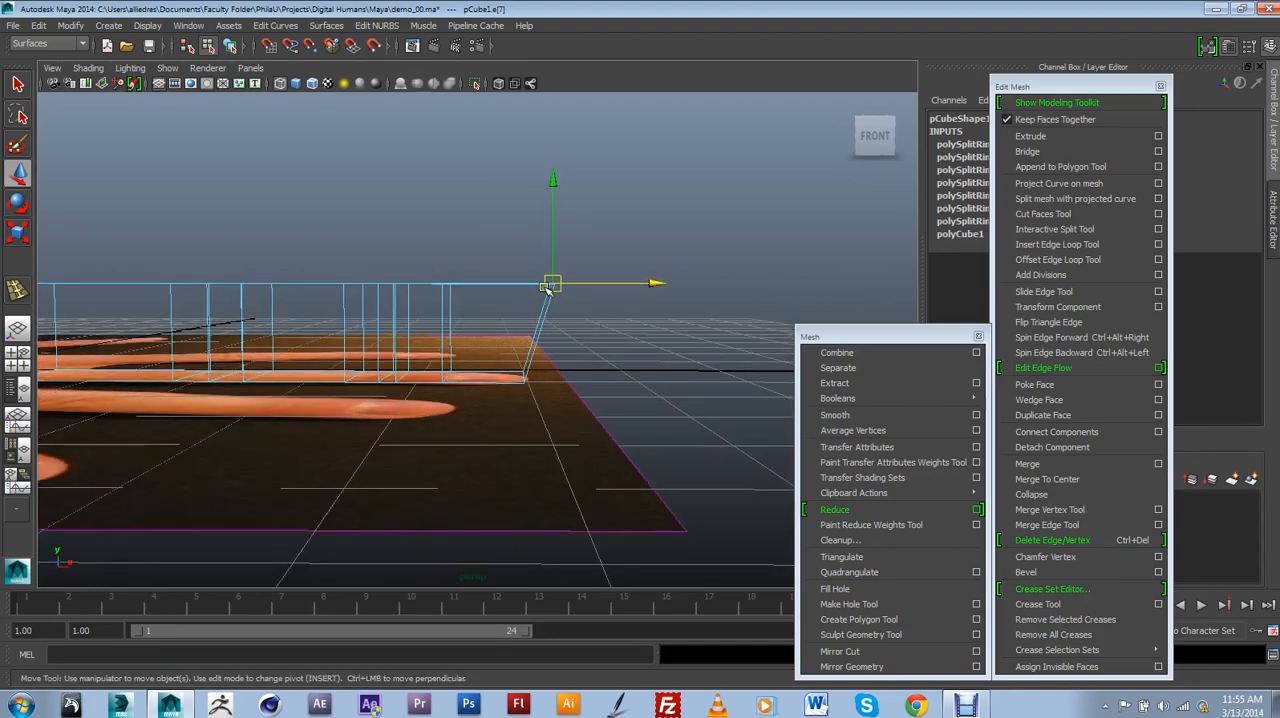
alt+drag(549, 288, 543, 337)
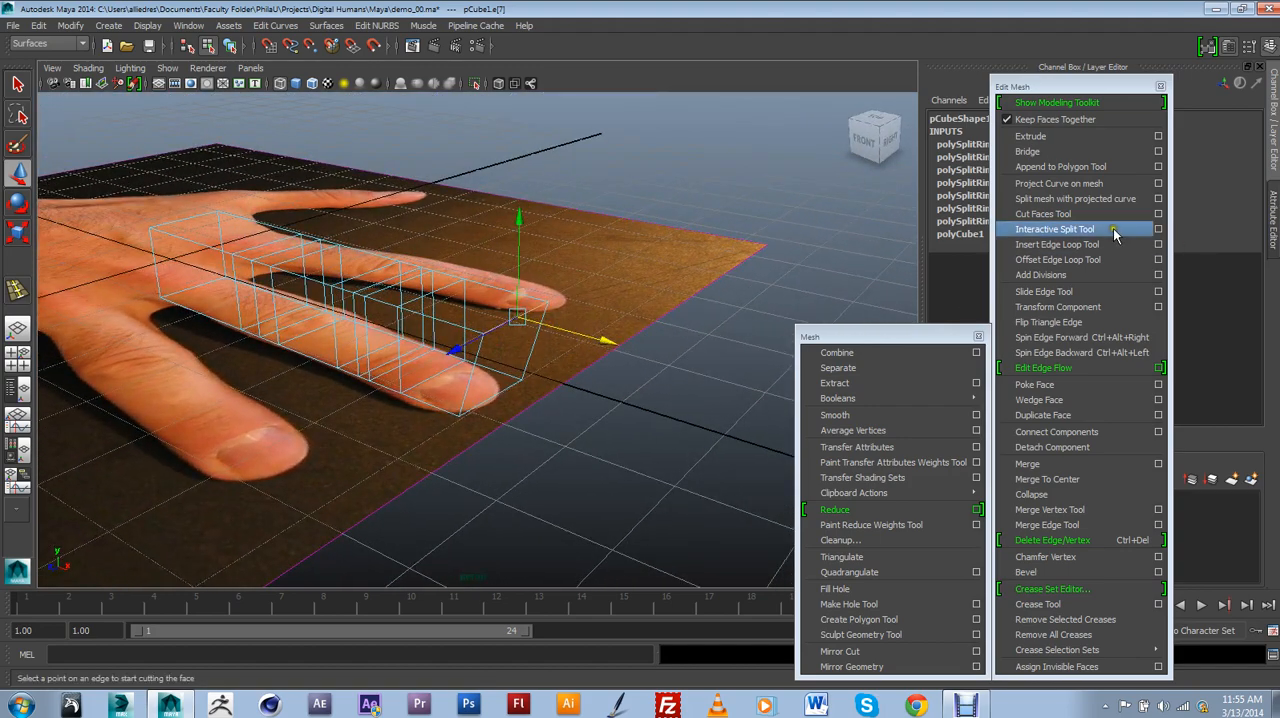
Insert two lengthwise edge loops in the finger box, one along the middle of the sides and one along the top.
click(1073, 245)
alt+drag(560, 320, 525, 343)
click(18, 176)
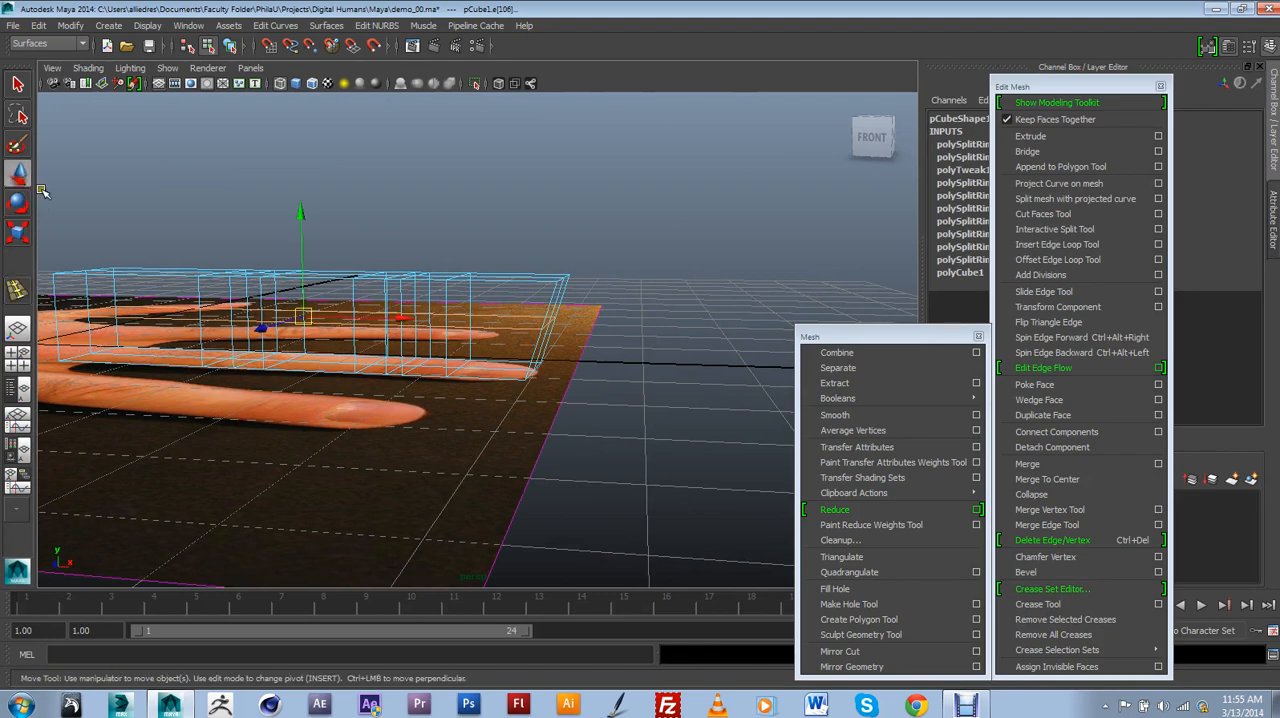
Display the finger box shaded with a smooth mesh preview, and activate the Scale tool.
alt+drag(415, 285, 341, 339)
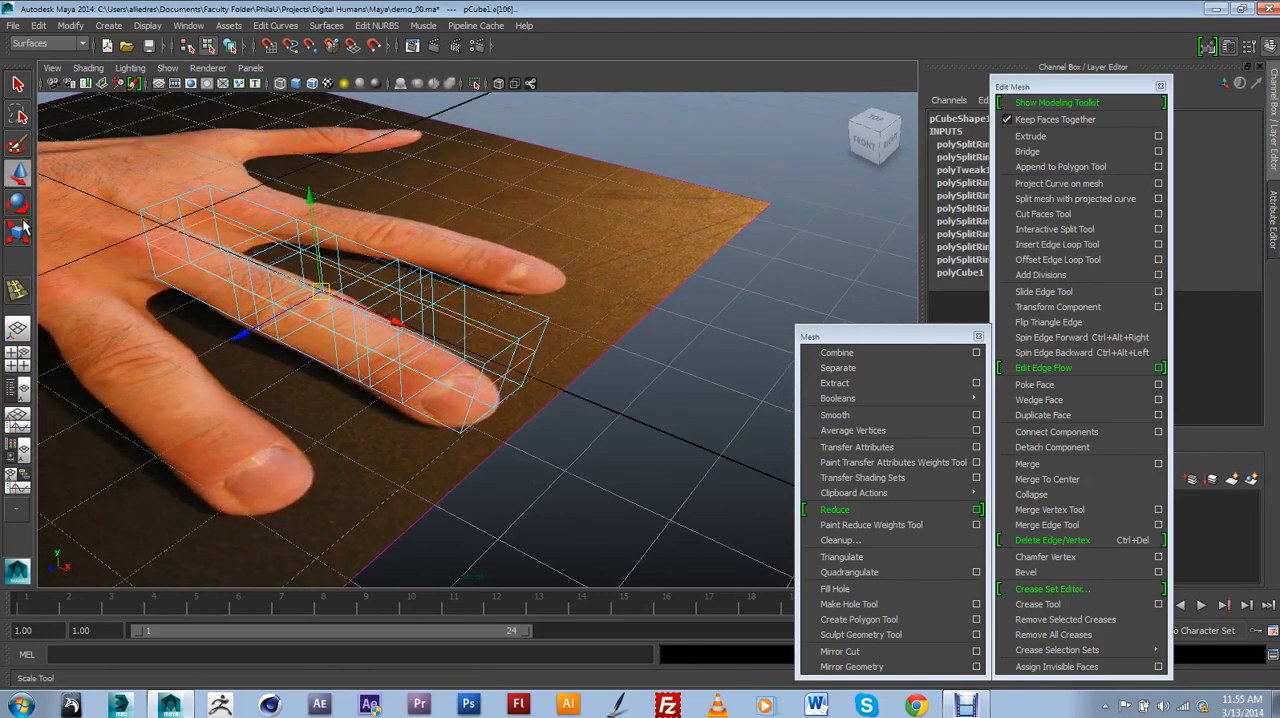
key(5)
click(19, 207)
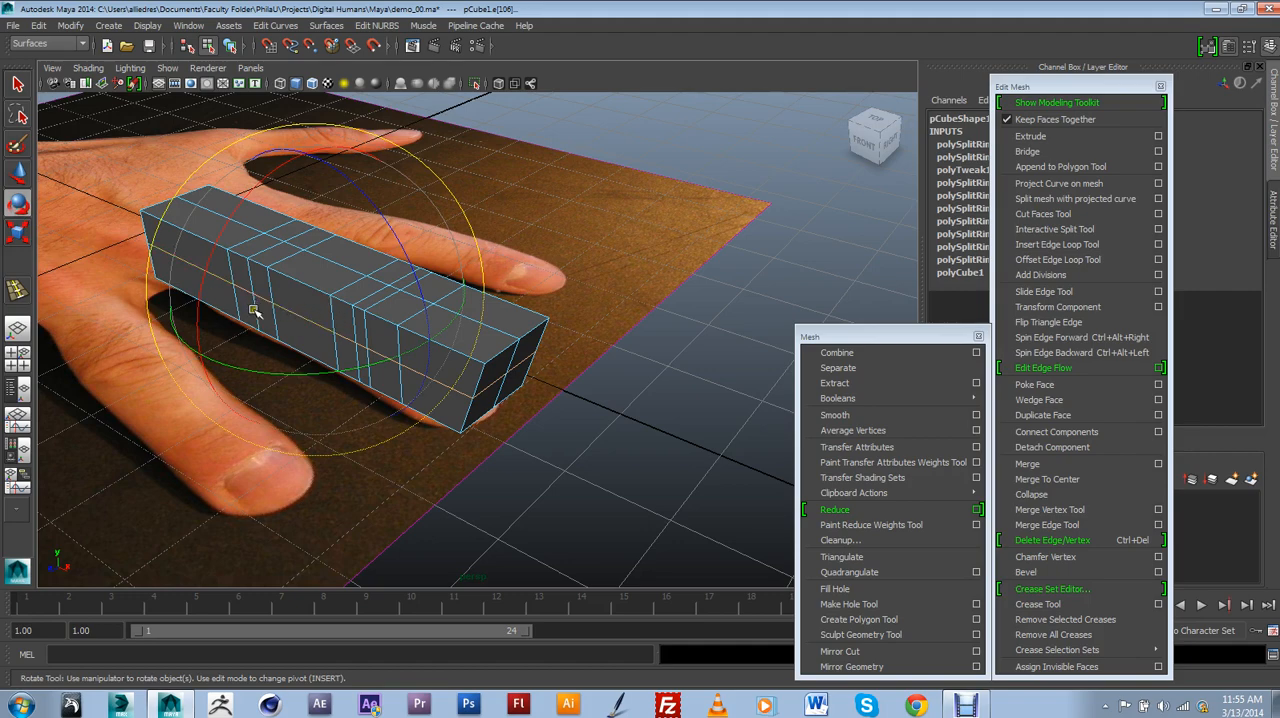
click(17, 232)
alt+drag(393, 335, 424, 358)
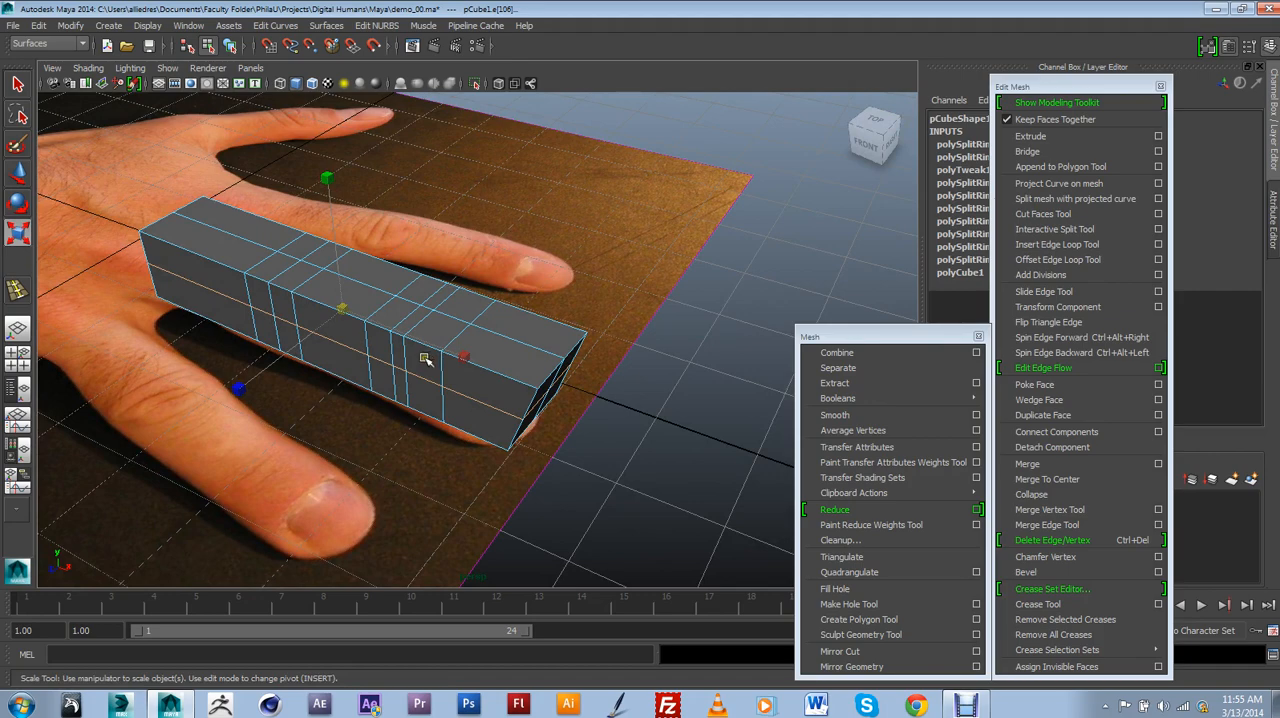
key(4)
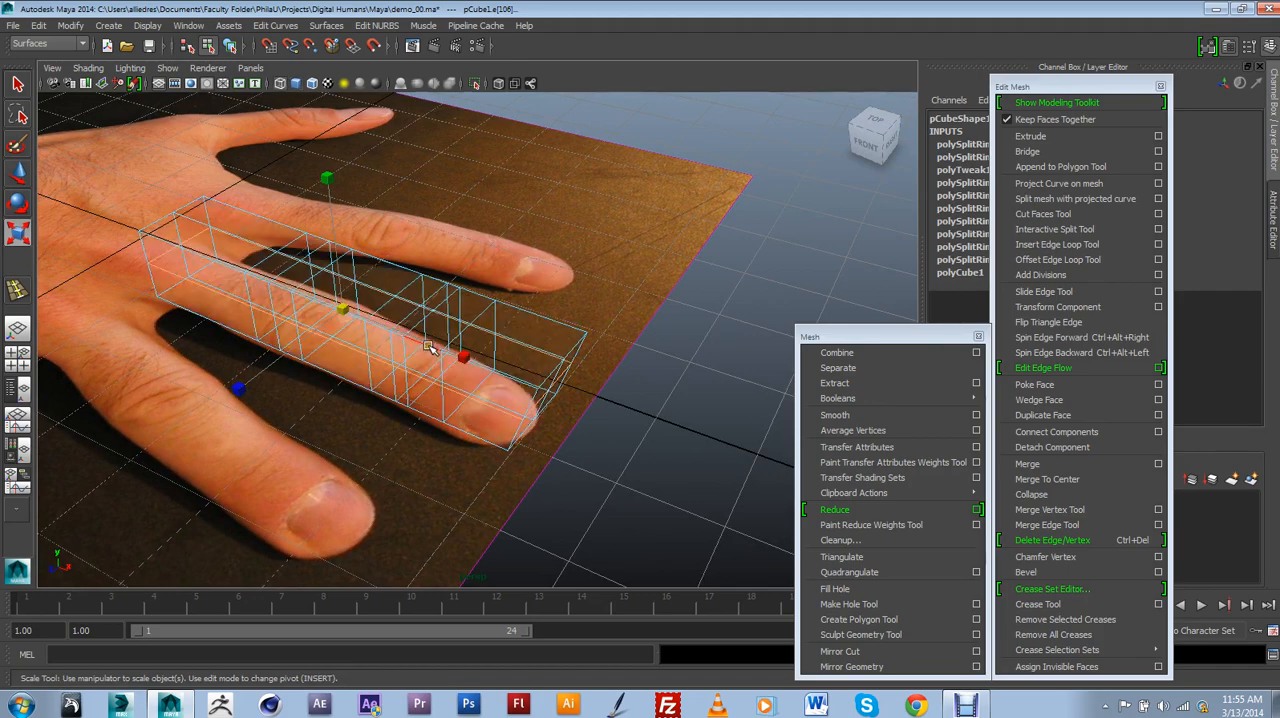
key(5)
key(3)
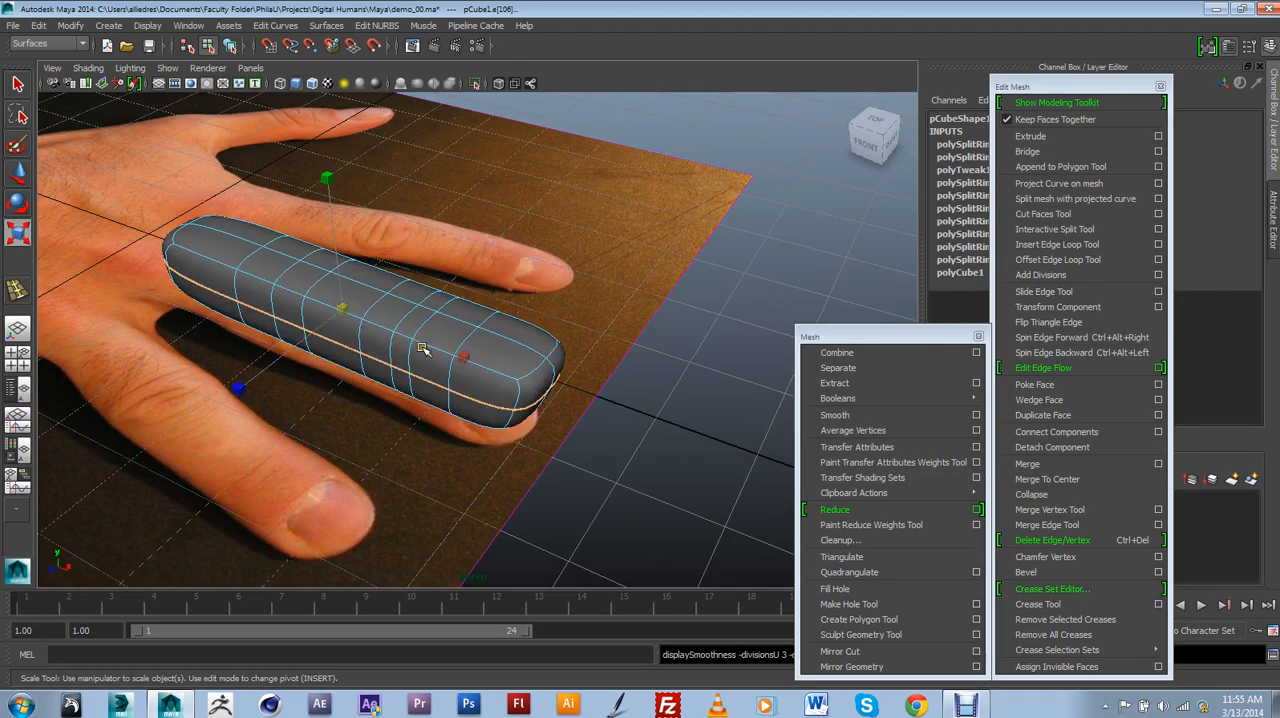
Delete the four end faces at the finger's base so the mesh is open toward the palm.
alt+drag(422, 348, 555, 333)
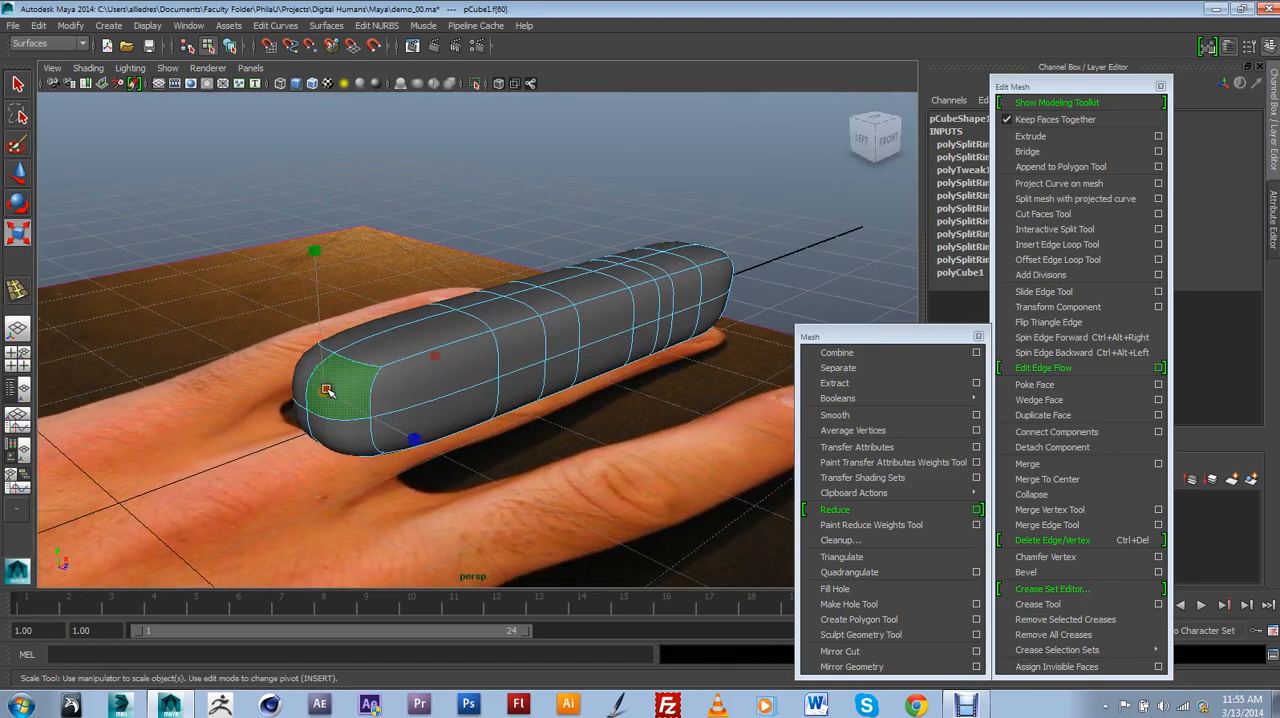
click(307, 425)
click(325, 423)
key(Delete)
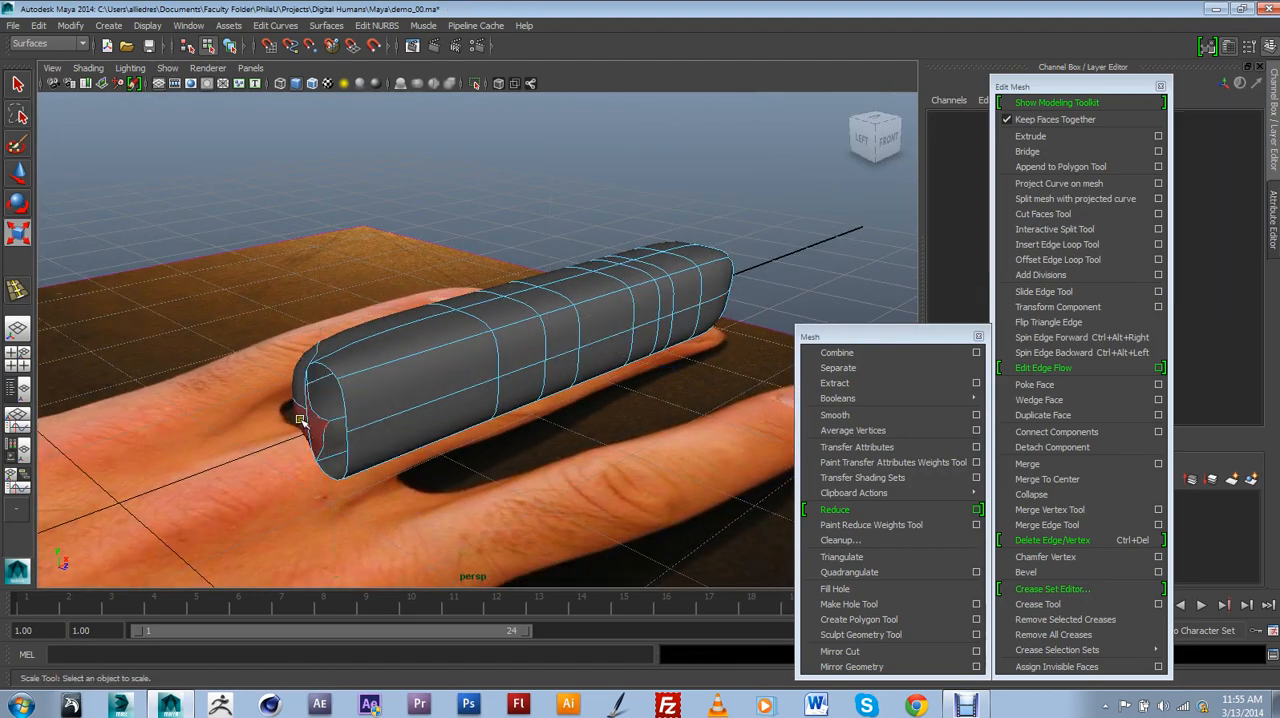
click(309, 423)
key(Delete)
click(322, 401)
key(Delete)
Scale the lengthwise edge loop along the finger's top and underside in height to round the finger.
alt+drag(322, 390, 440, 378)
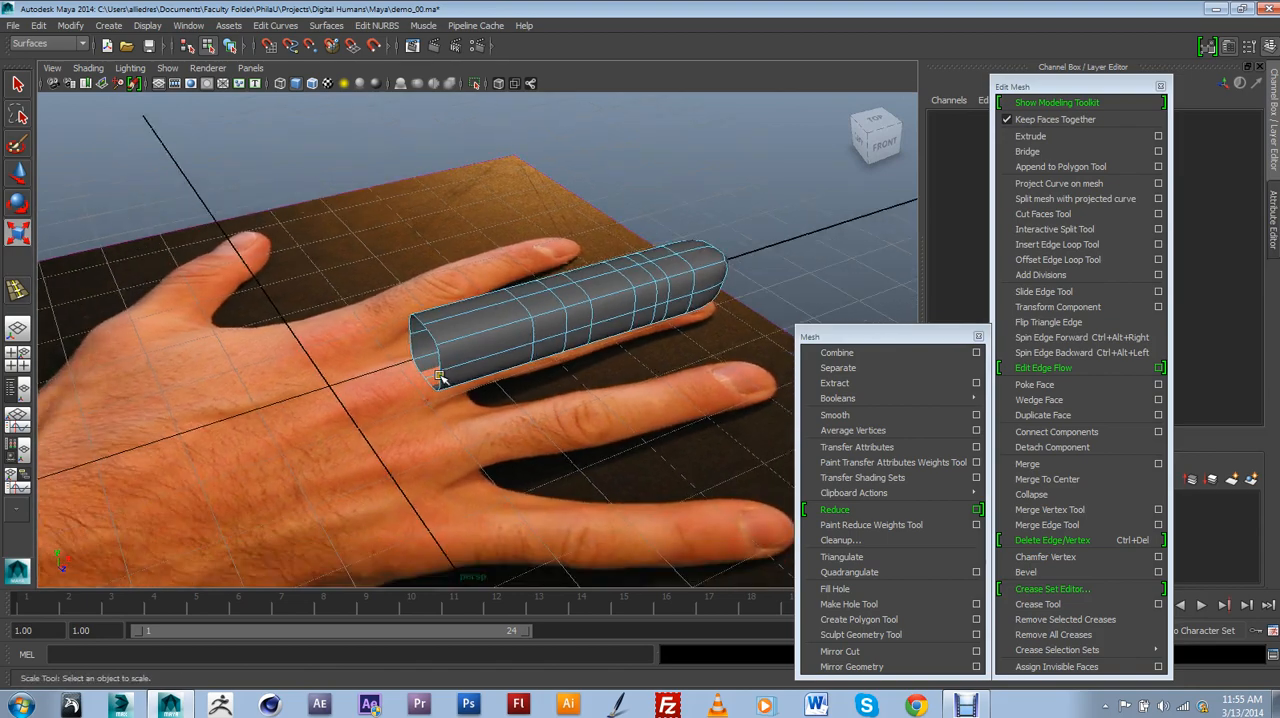
alt+drag(308, 366, 374, 366)
alt+middle_drag(374, 366, 347, 368)
alt+right_drag(347, 368, 380, 386)
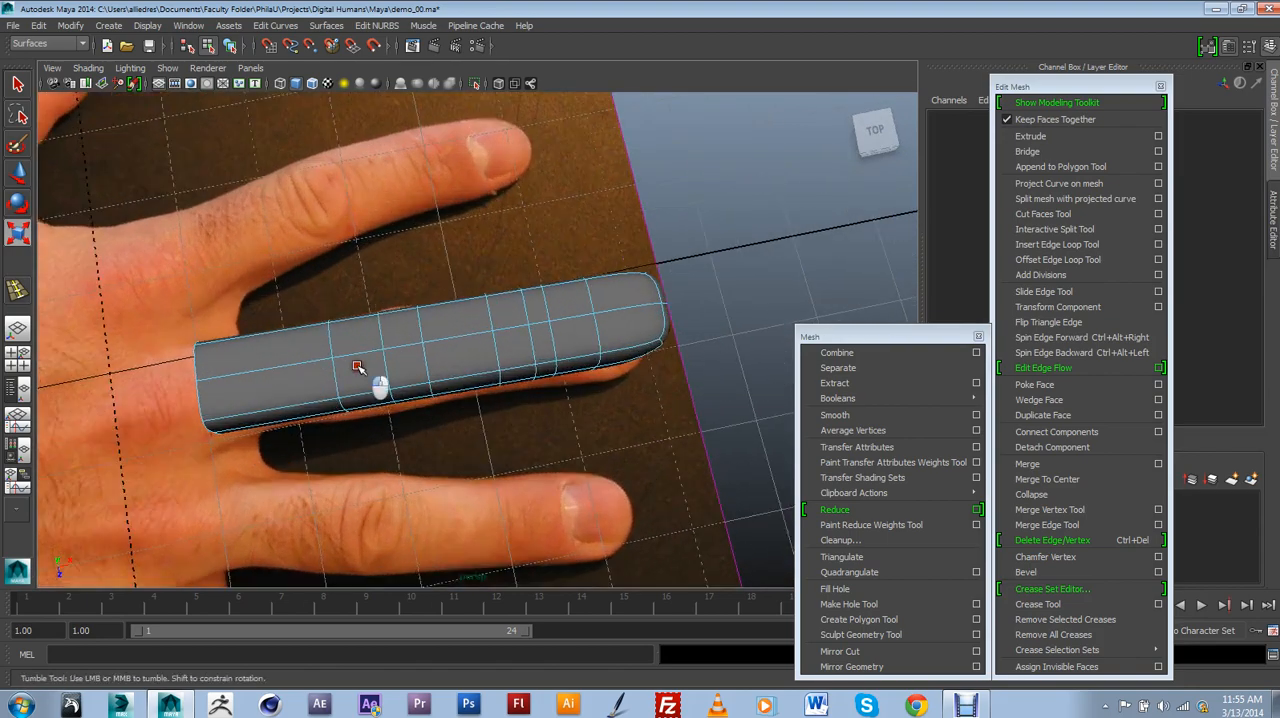
alt+drag(380, 386, 337, 311)
alt+right_drag(337, 311, 338, 385)
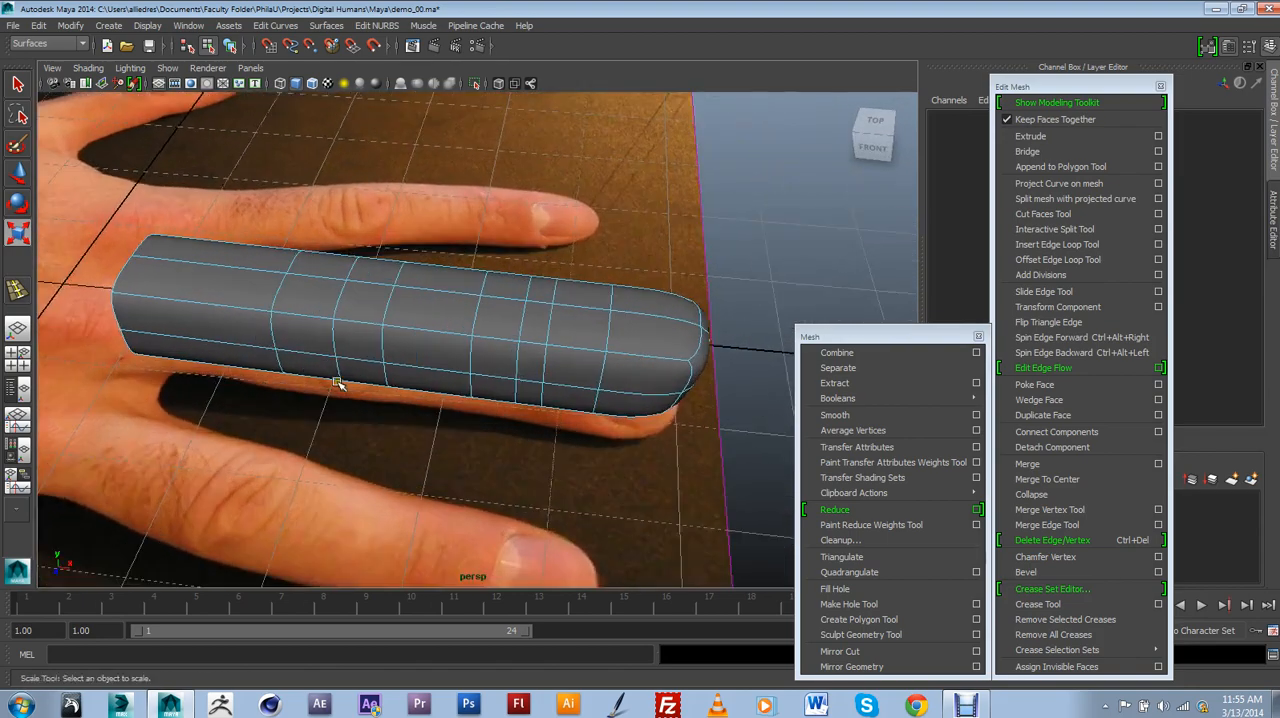
click(18, 172)
click(198, 263)
click(198, 230)
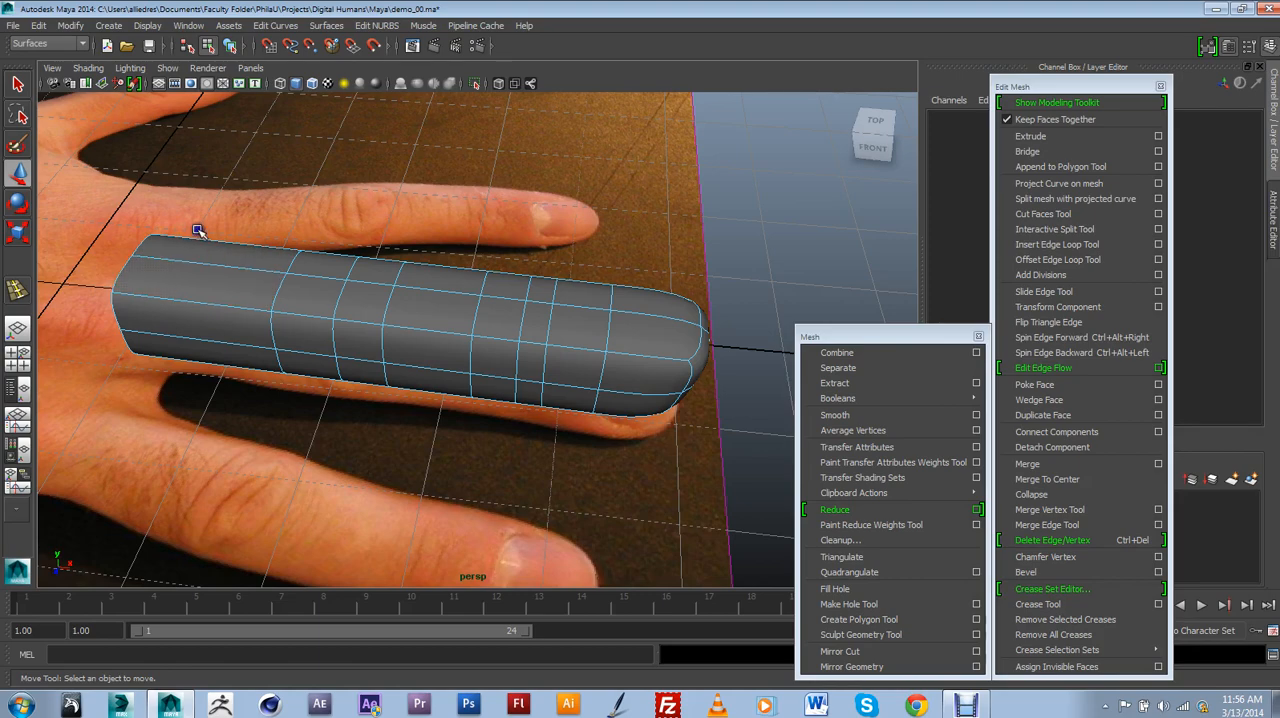
double_click(203, 262)
mouse_move(225, 281)
alt+mouse_down()
mouse_move(329, 264)
mouse_move(266, 254)
mouse_move(210, 290)
alt+mouse_up()
click(19, 235)
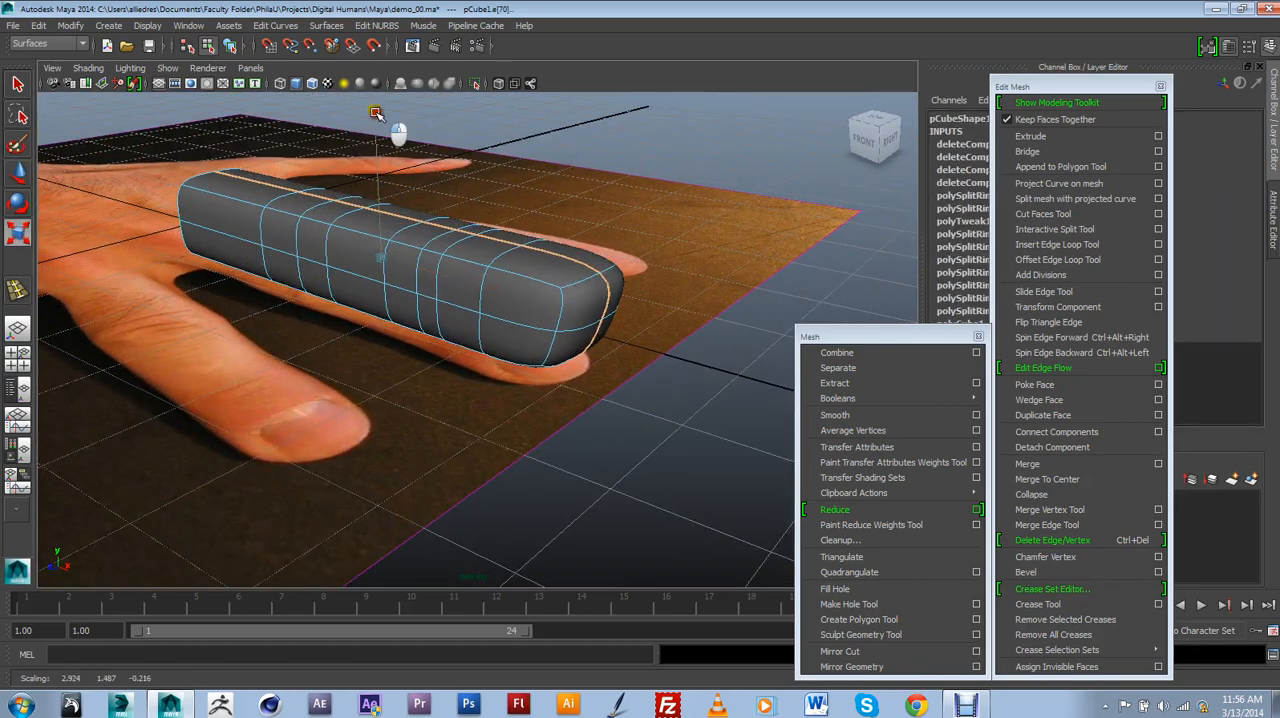
drag(380, 108, 393, 133)
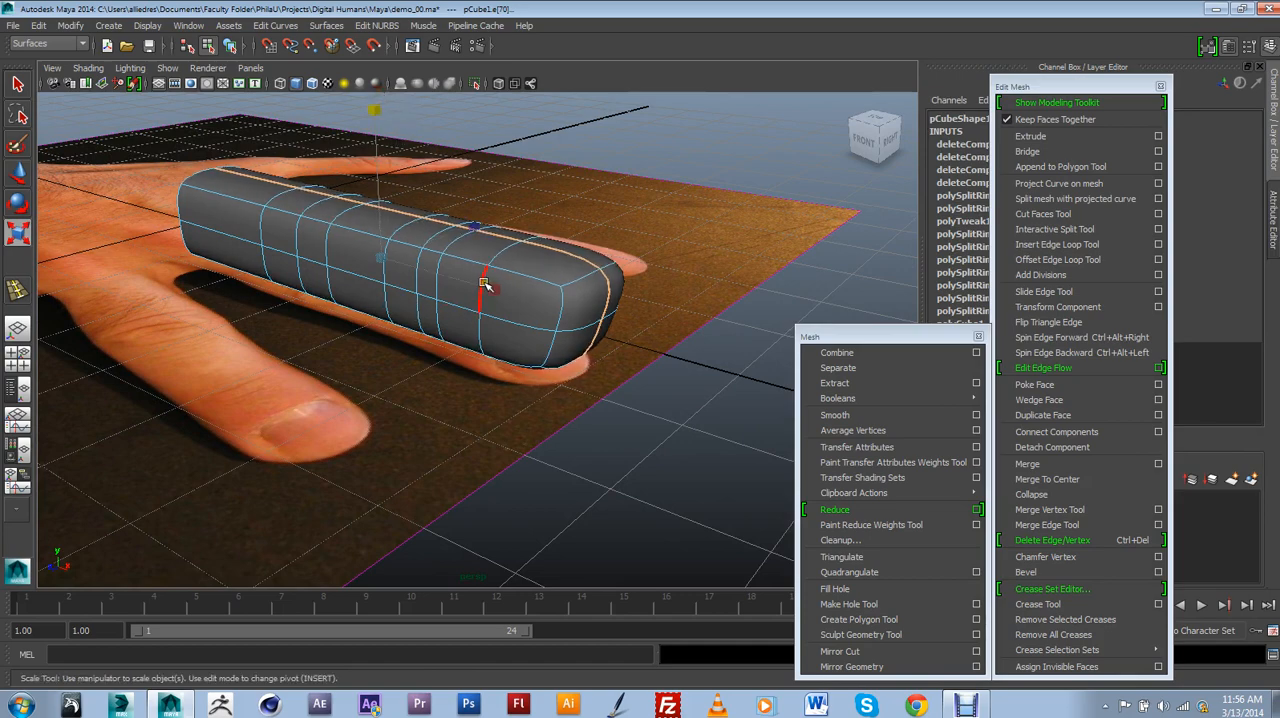
Scale the lengthwise edge loop along the finger's sides outward in width to round its cross-section.
alt+drag(503, 294, 214, 250)
double_click(423, 360)
alt+drag(387, 323, 449, 319)
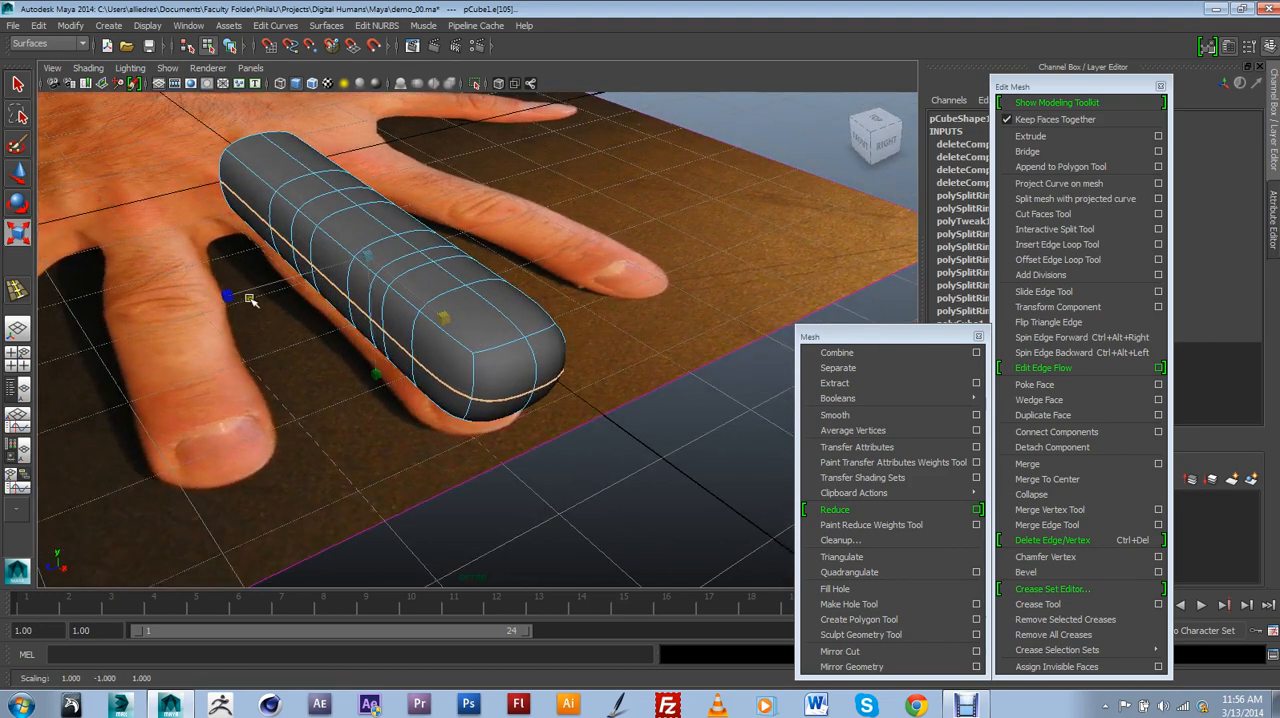
drag(250, 300, 220, 299)
alt+drag(418, 347, 453, 307)
Raise the finger's underside vertices at the middle knuckle to about Y 0.13, and adjust those at the end joint, to form creases.
right_drag(423, 250, 451, 245)
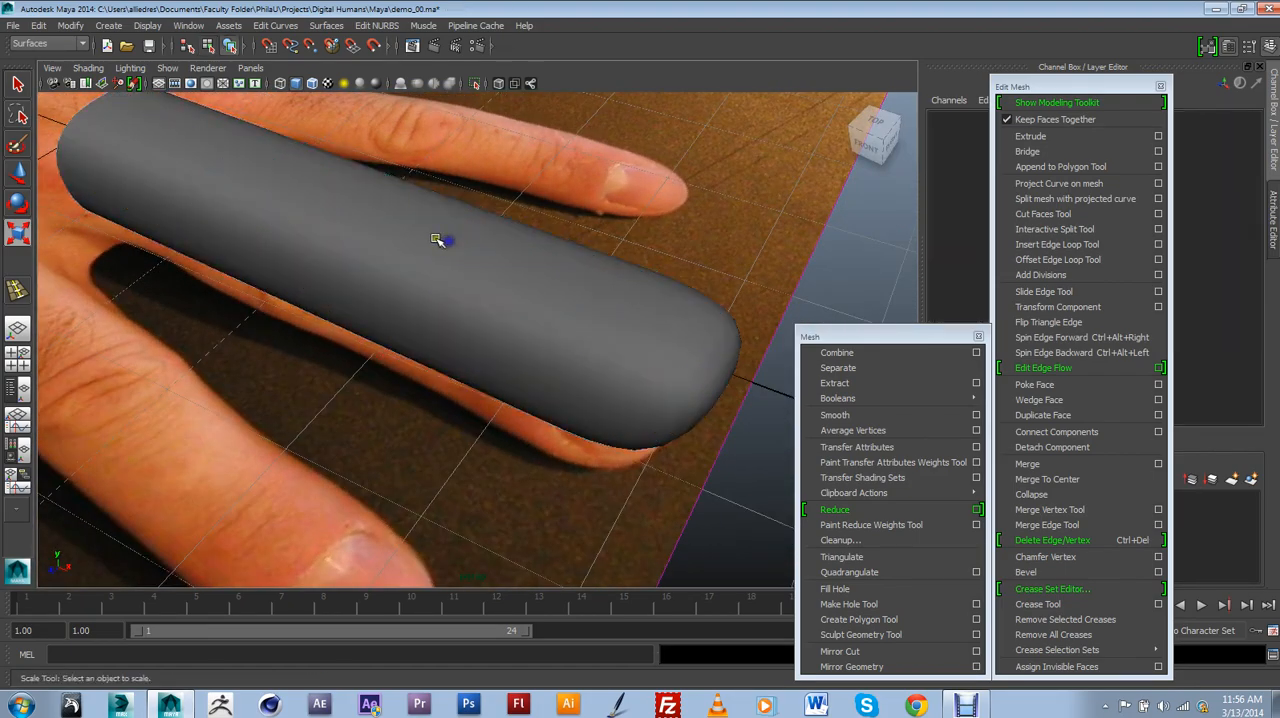
alt+drag(441, 240, 494, 243)
click(450, 245)
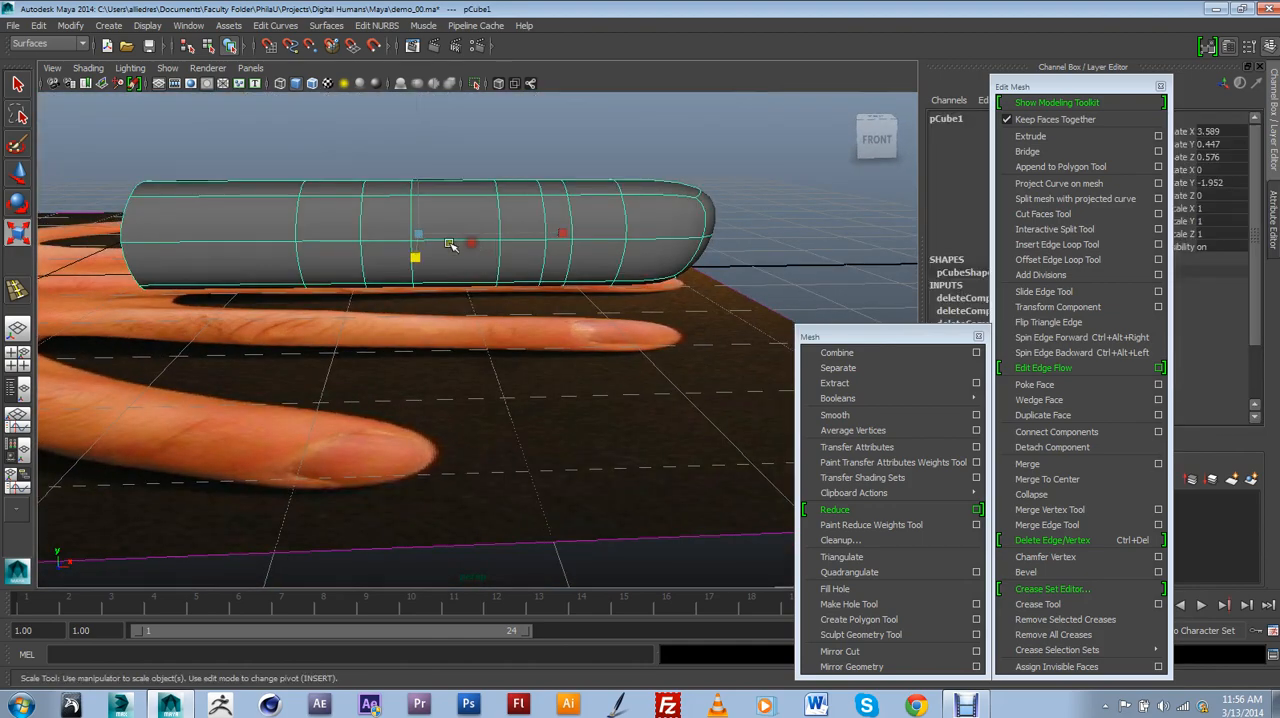
click(15, 175)
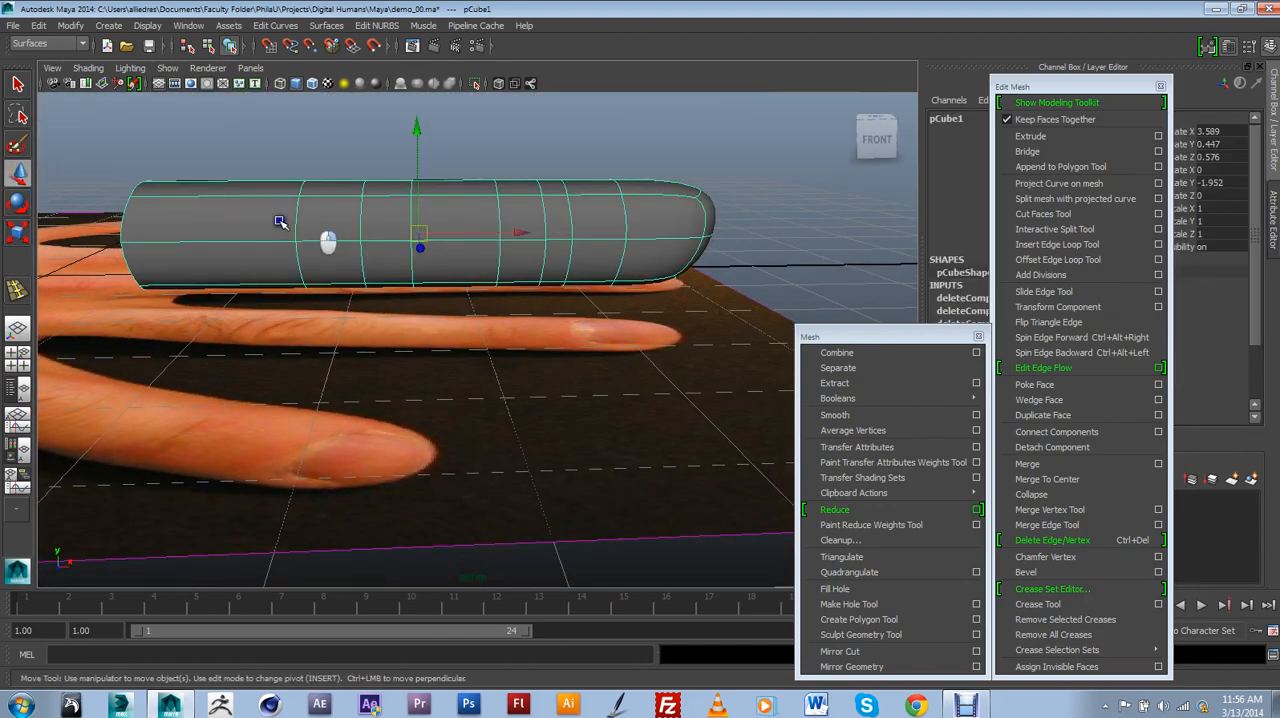
right_drag(280, 222, 262, 224)
mouse_move(320, 256)
alt+mouse_down()
mouse_move(328, 233)
mouse_move(324, 253)
alt+mouse_up()
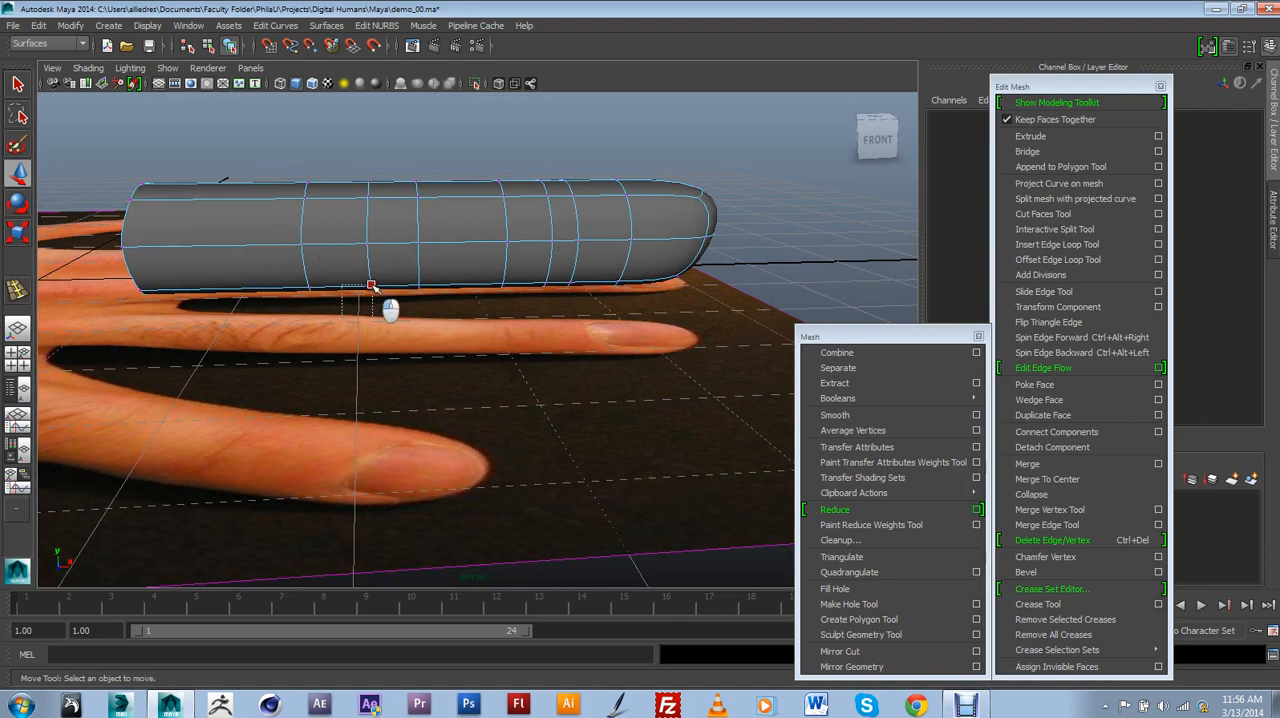
drag(372, 287, 374, 285)
middle_drag(380, 262, 372, 243)
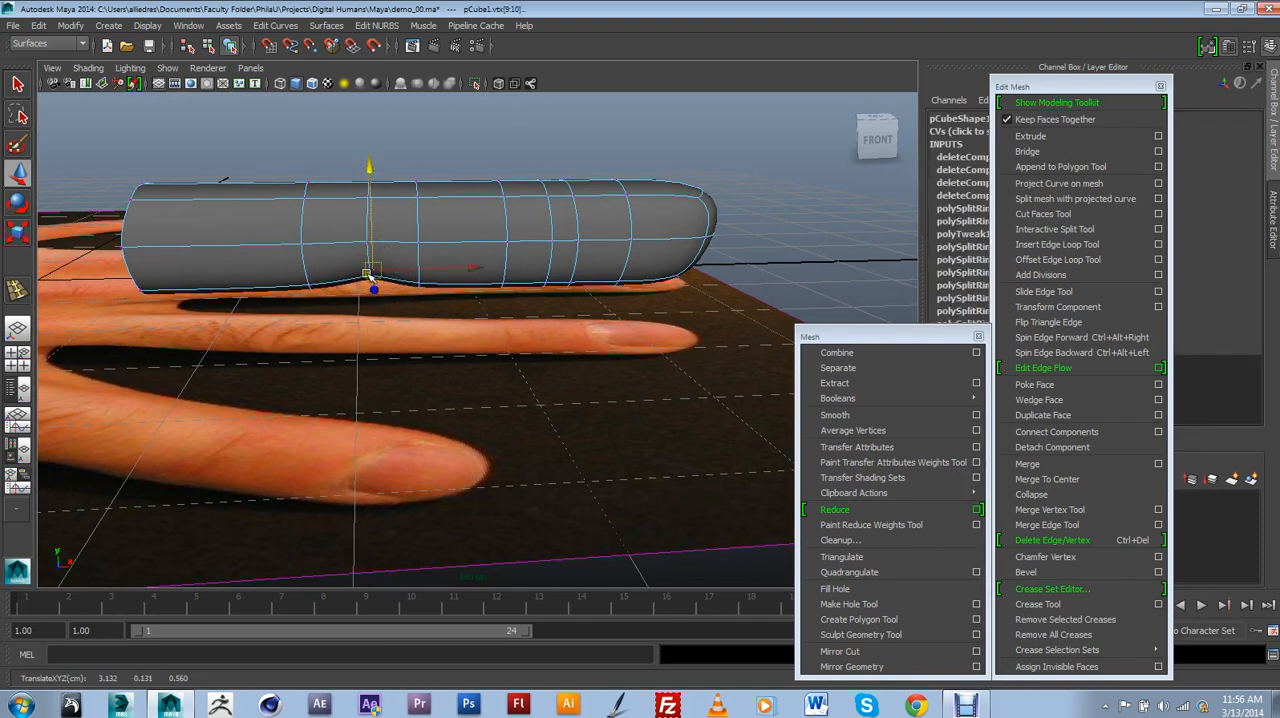
alt+drag(388, 291, 465, 318)
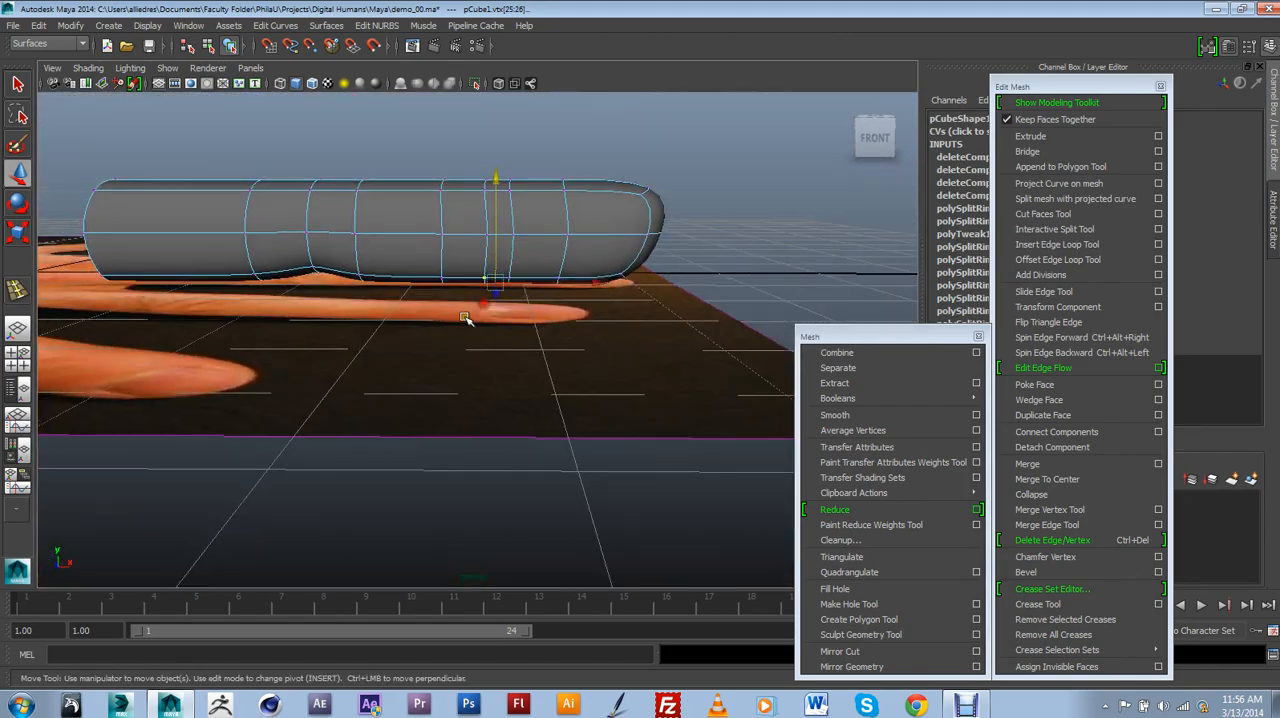
drag(495, 254, 383, 337)
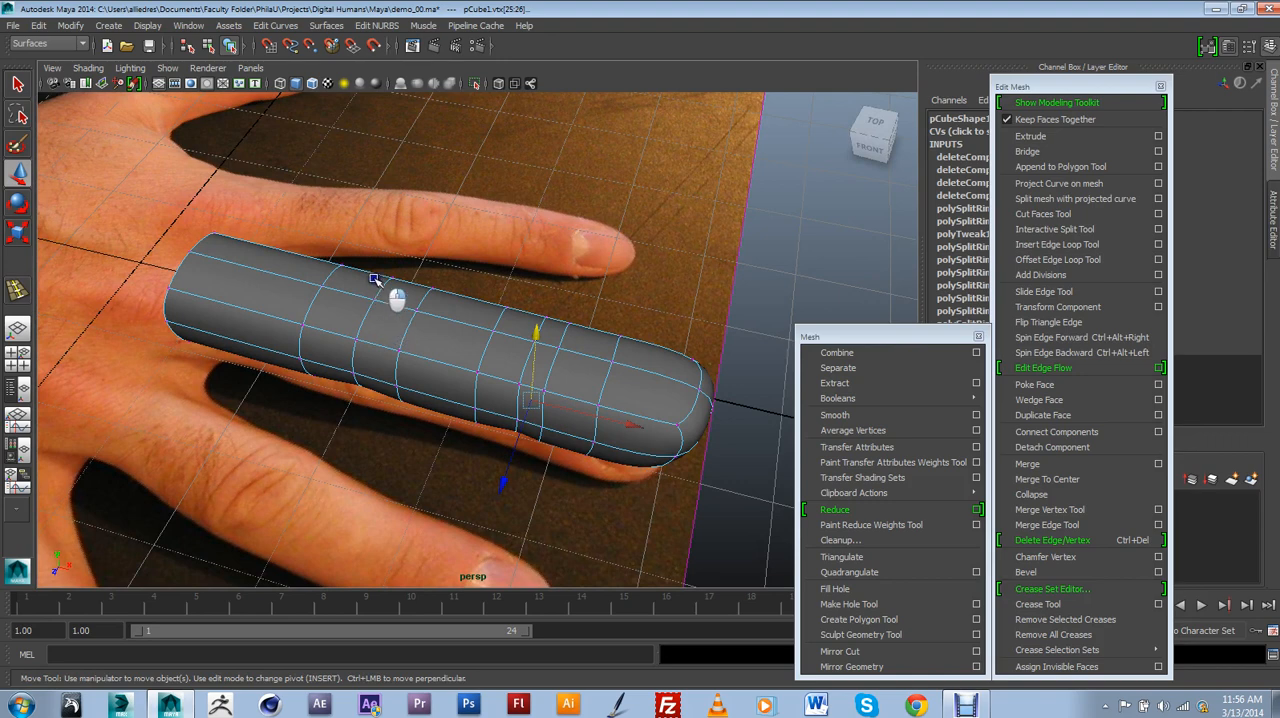
Raise the top edges at the middle knuckle and end joint to form bumps, and return to selecting the whole finger.
click(380, 287)
shift+click(380, 287)
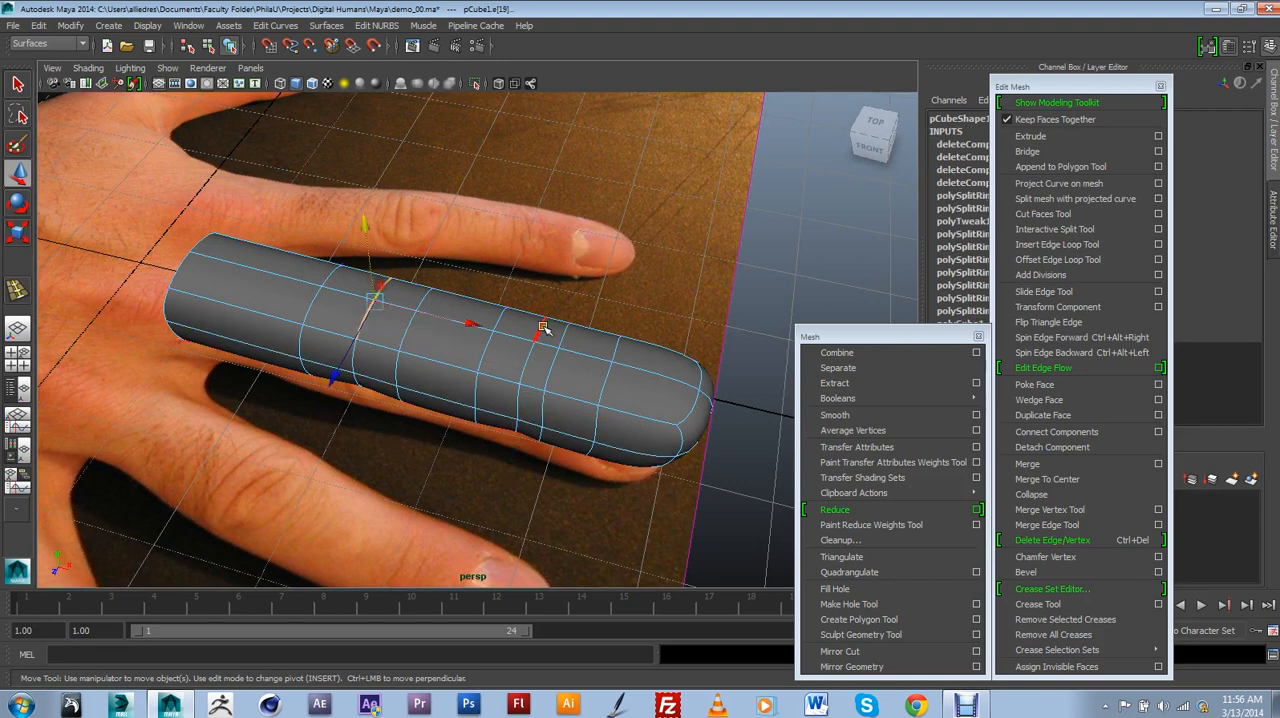
shift+click(530, 352)
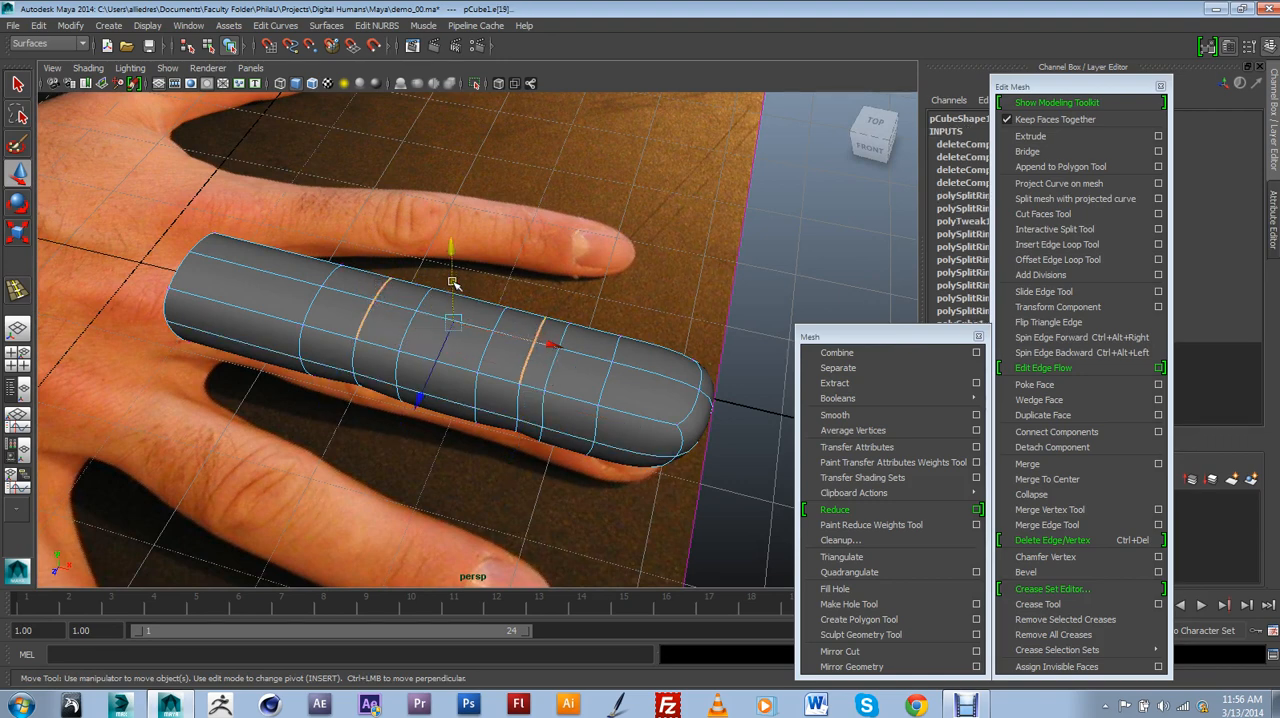
drag(453, 283, 556, 334)
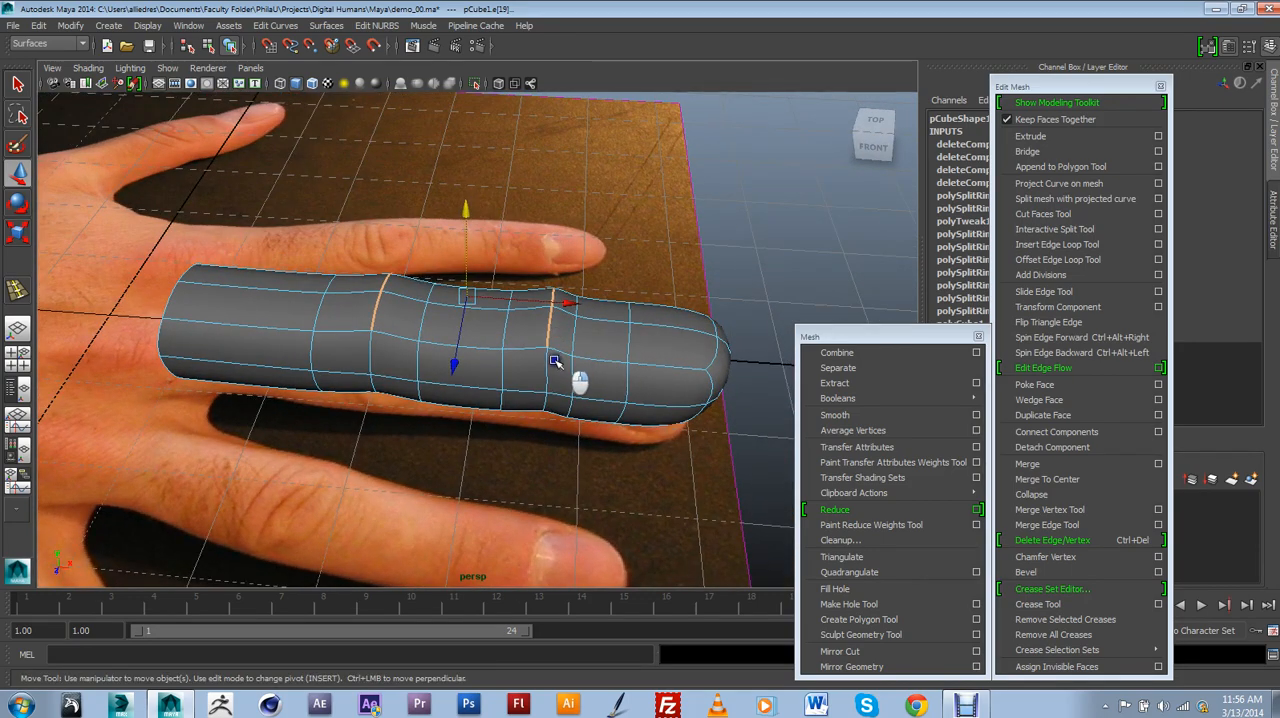
click(641, 342)
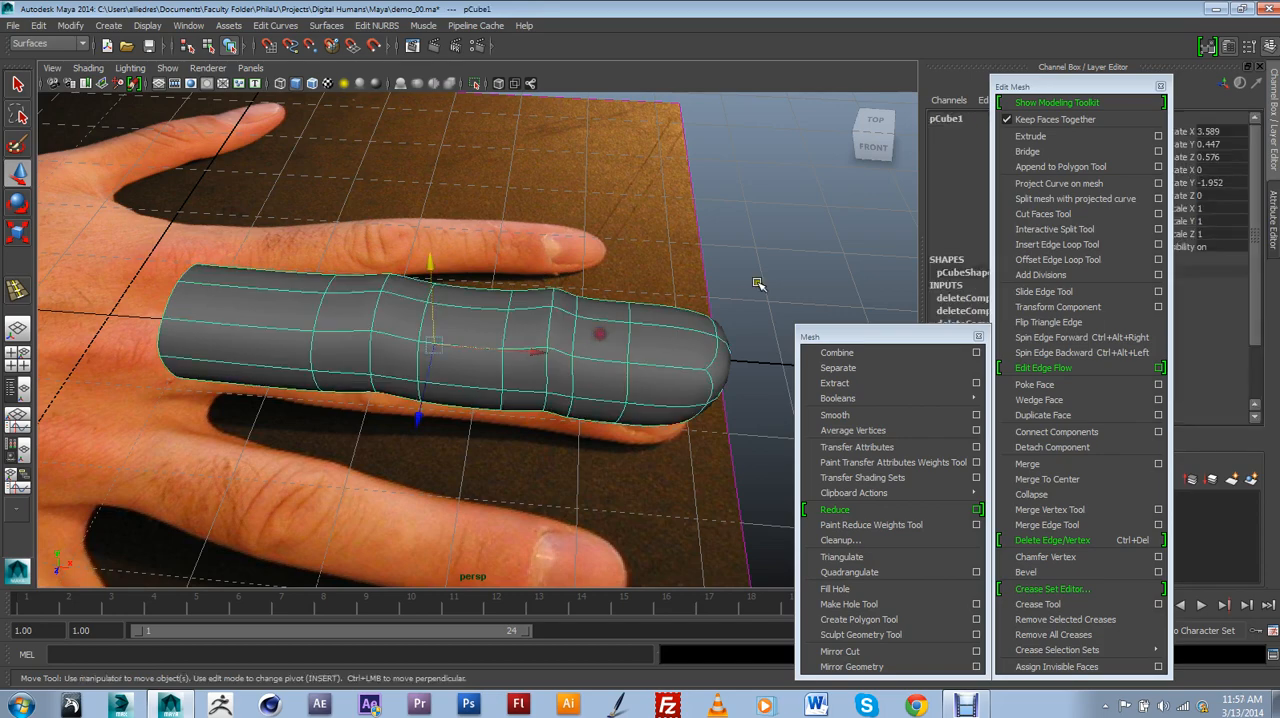
Slide the edge loop just in front of the end joint a little toward the fingertip.
alt+drag(610, 378, 543, 277)
click(541, 283)
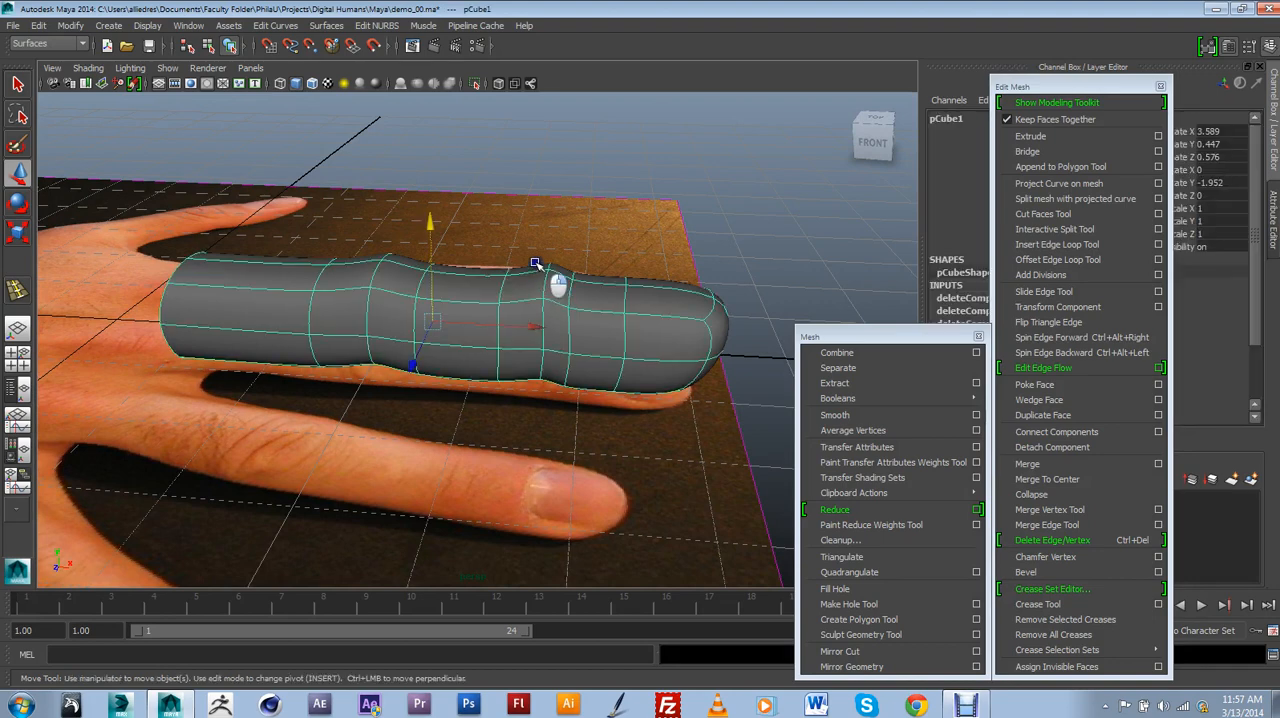
right_drag(535, 263, 539, 250)
middle_drag(486, 249, 521, 293)
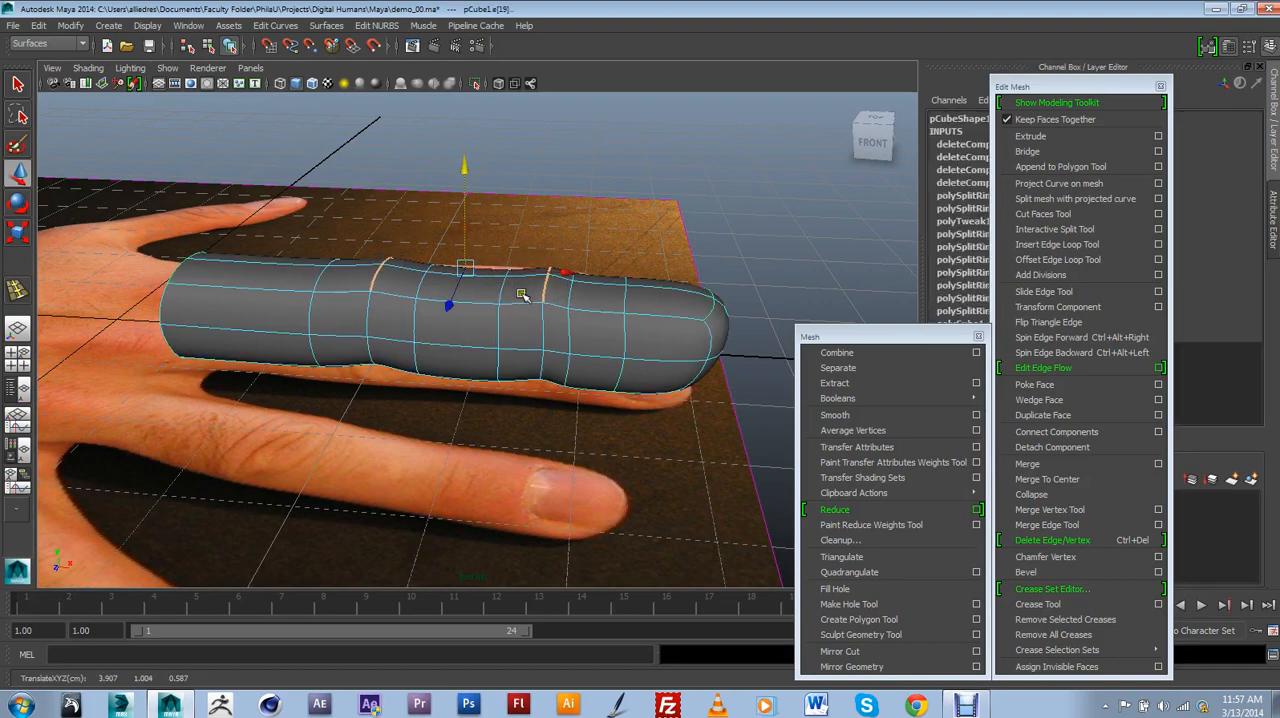
double_click(566, 330)
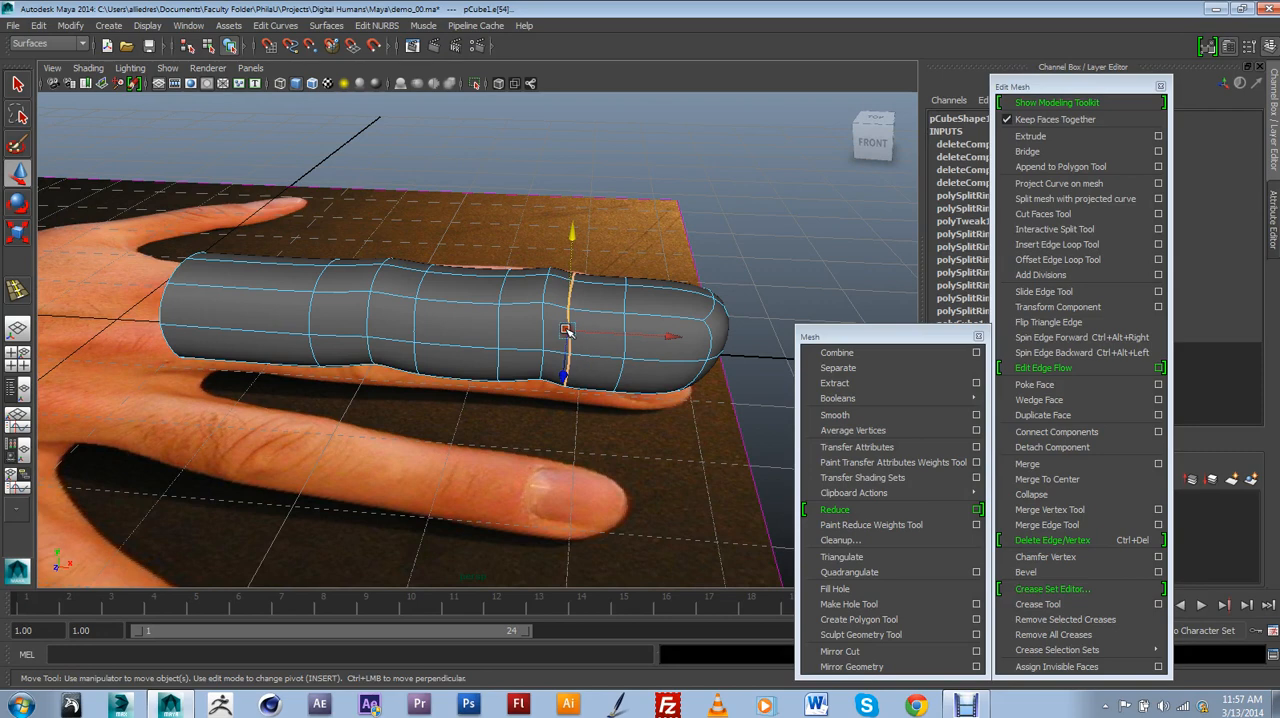
click(1077, 293)
middle_drag(570, 330, 588, 330)
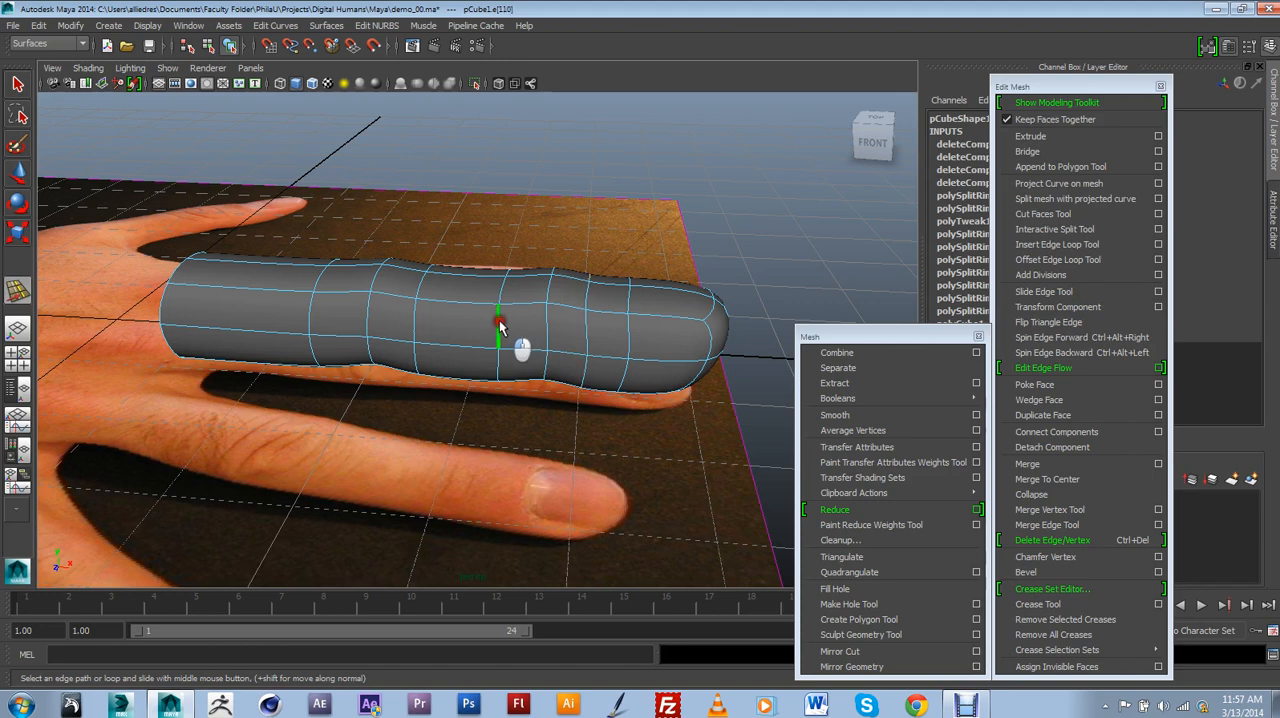
Slide the edge loops between the finger's joints and near its base slightly back toward the base.
middle_drag(500, 330, 428, 335)
click(411, 323)
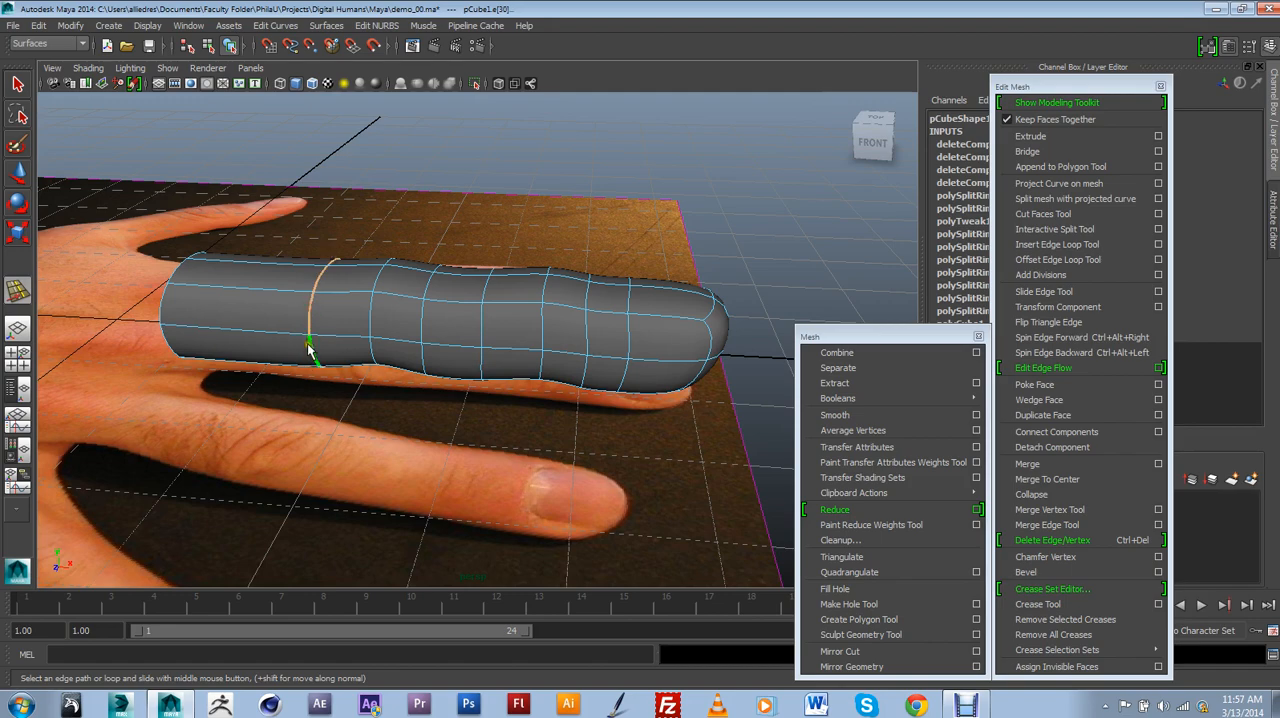
alt+drag(300, 318, 294, 343)
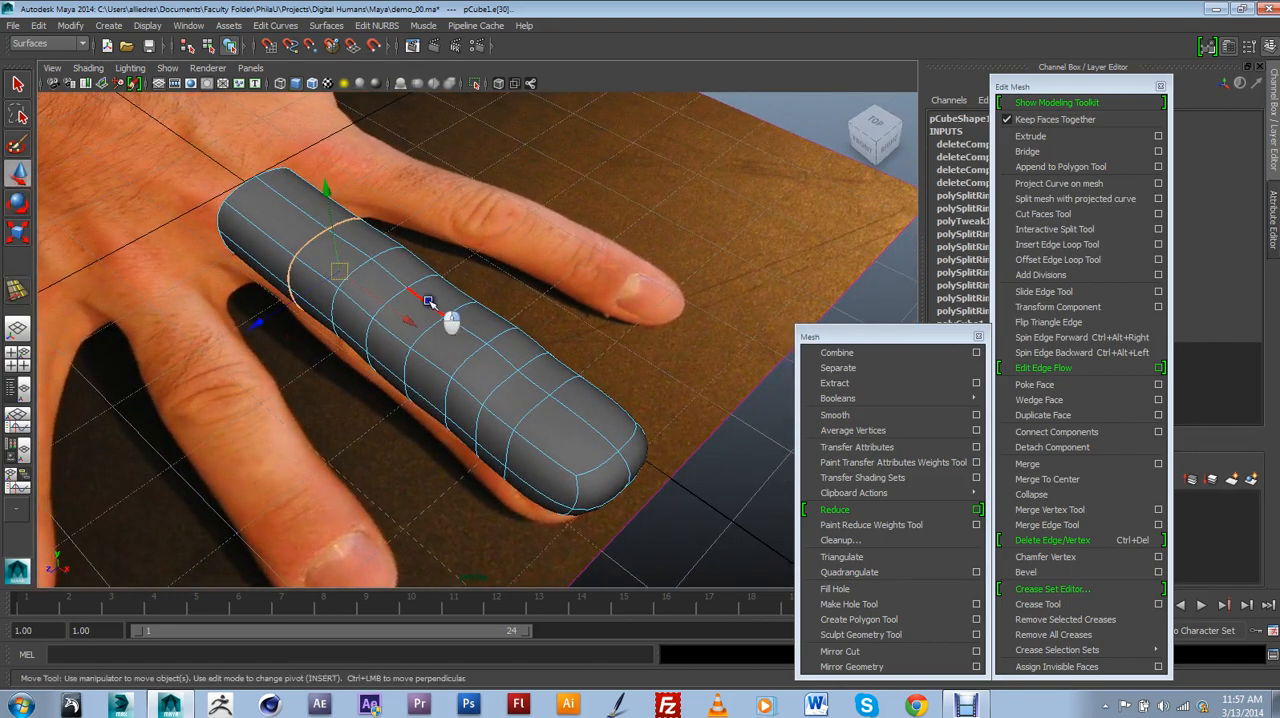
Select the two top faces at the fingertip where the nail sits.
right_drag(428, 301, 471, 286)
click(466, 311)
alt+drag(466, 311, 486, 424)
scroll(566, 418, up, 3)
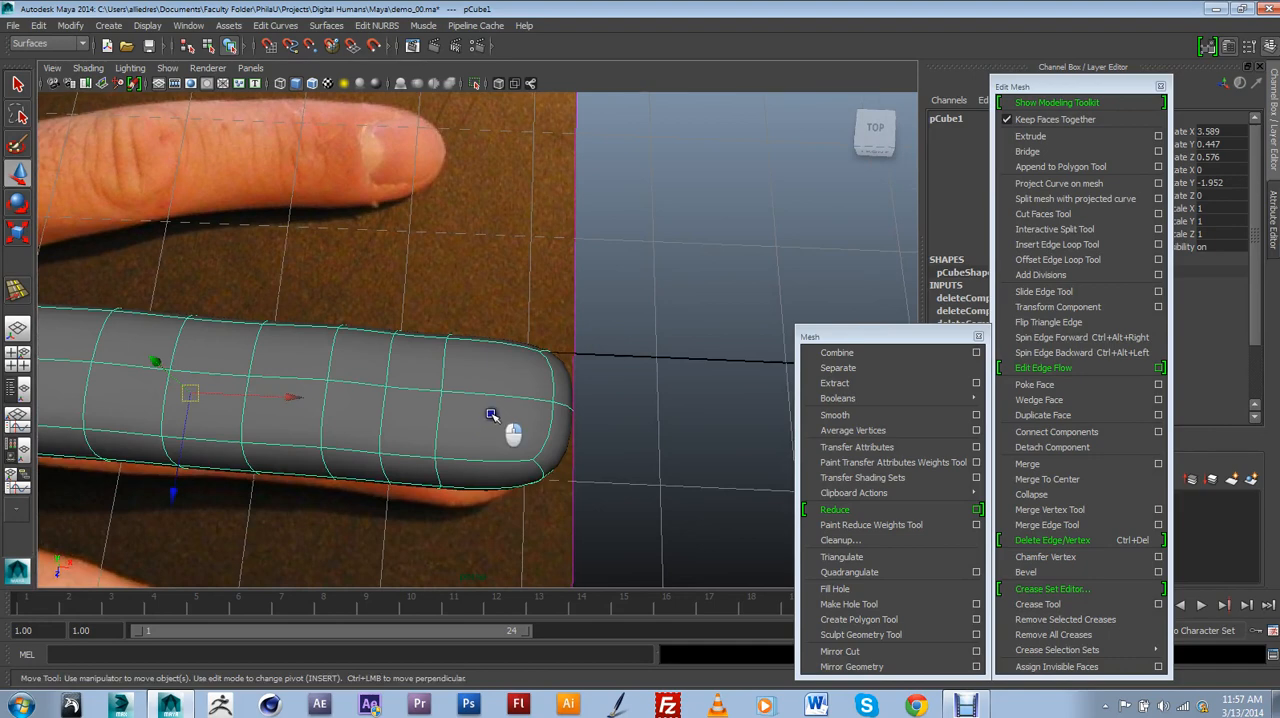
click(500, 366)
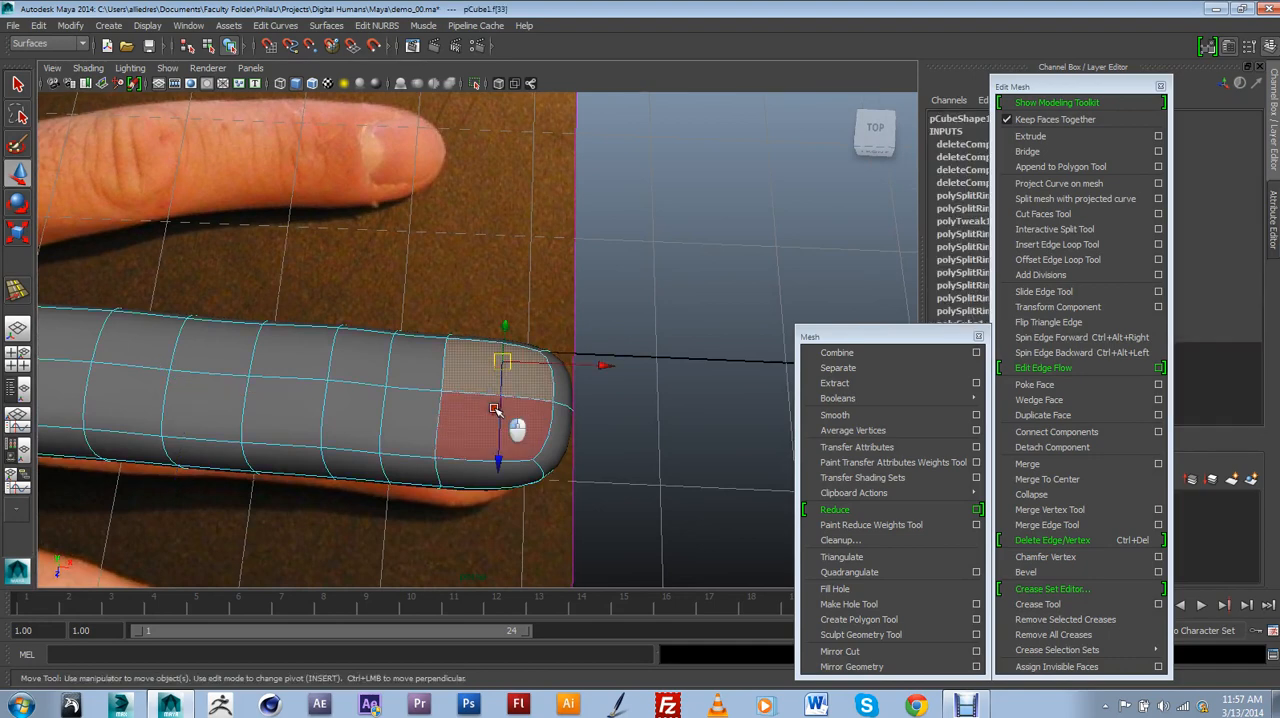
shift+click(495, 409)
alt+drag(495, 409, 531, 443)
Show the unsmoothed mesh, extrude the two nail faces and scale them inward to form an inset border.
key(1)
scroll(543, 437, up, 3)
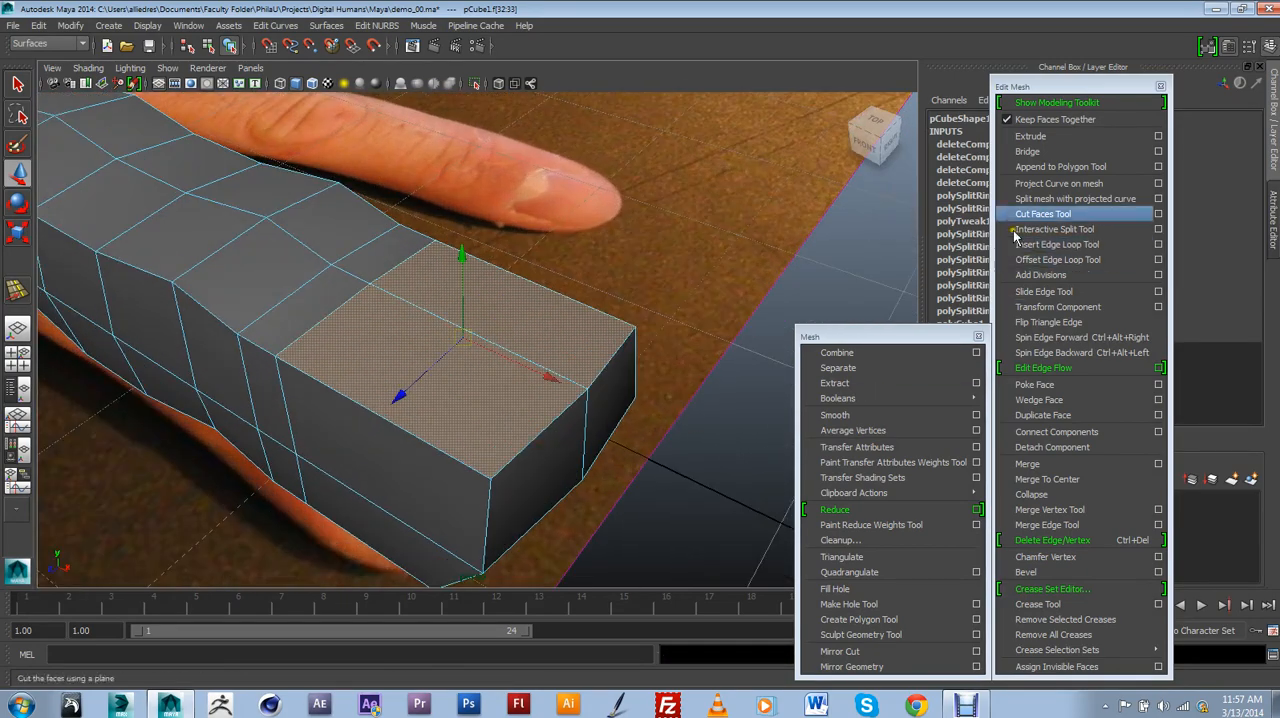
click(1031, 136)
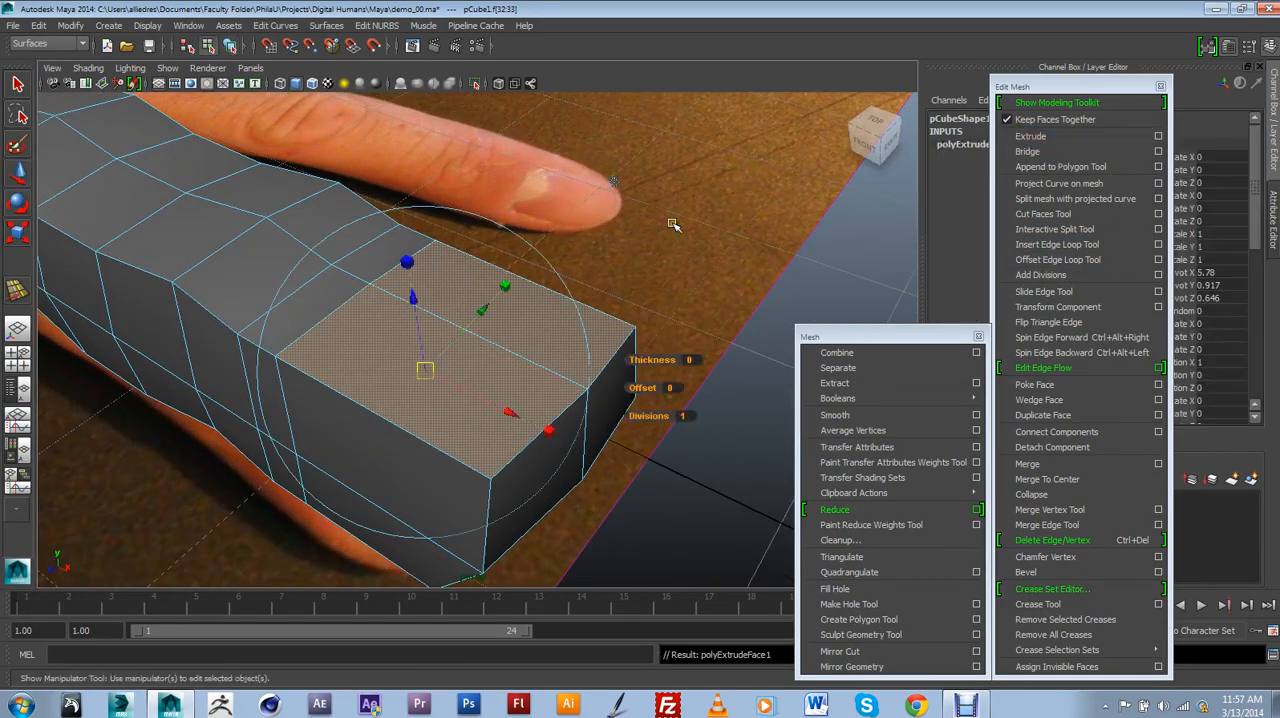
click(18, 231)
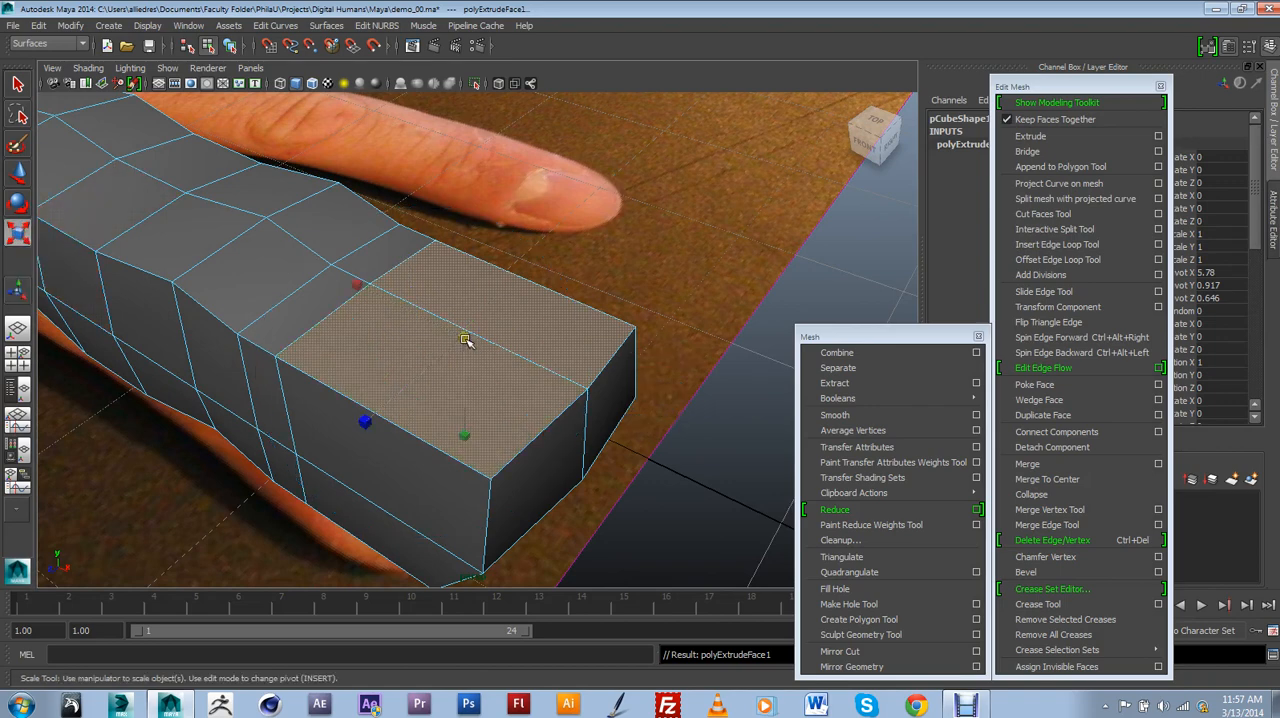
drag(465, 340, 437, 211)
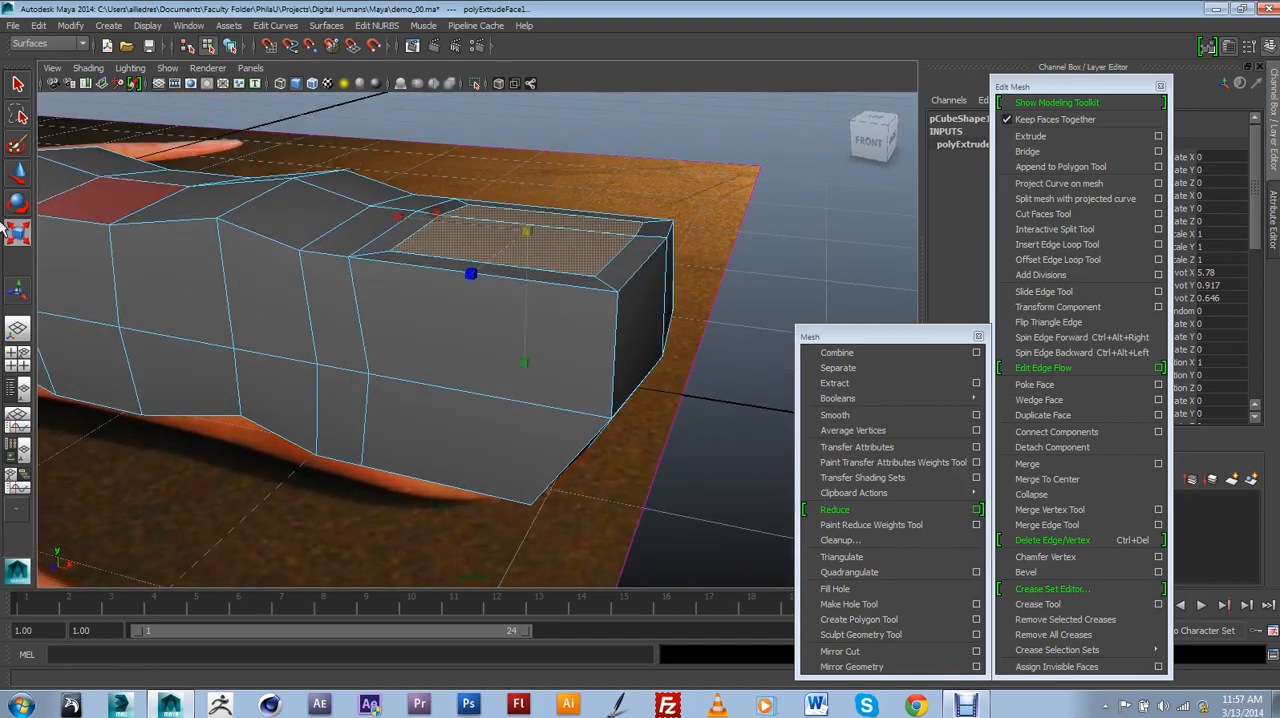
Move the inset nail faces down to about Y 0.864 to sink the nail bed below its border.
key(w)
drag(530, 192, 531, 208)
alt+drag(570, 262, 540, 326)
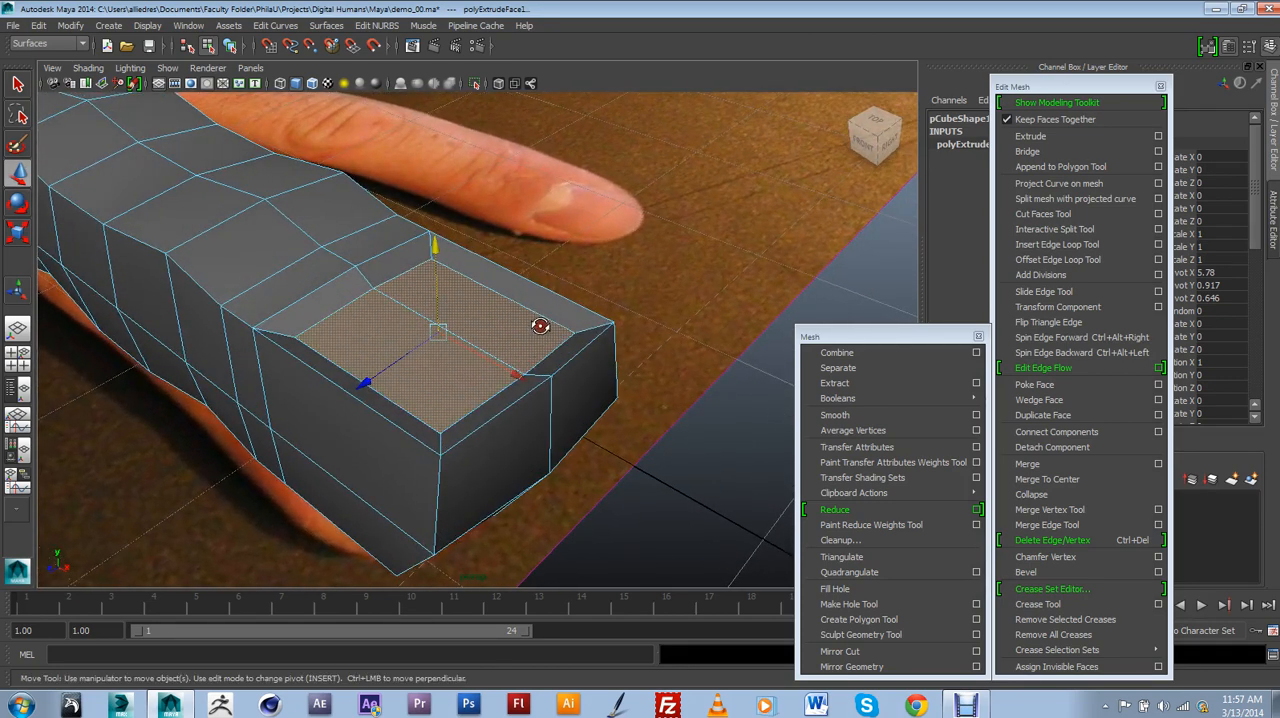
drag(507, 374, 506, 372)
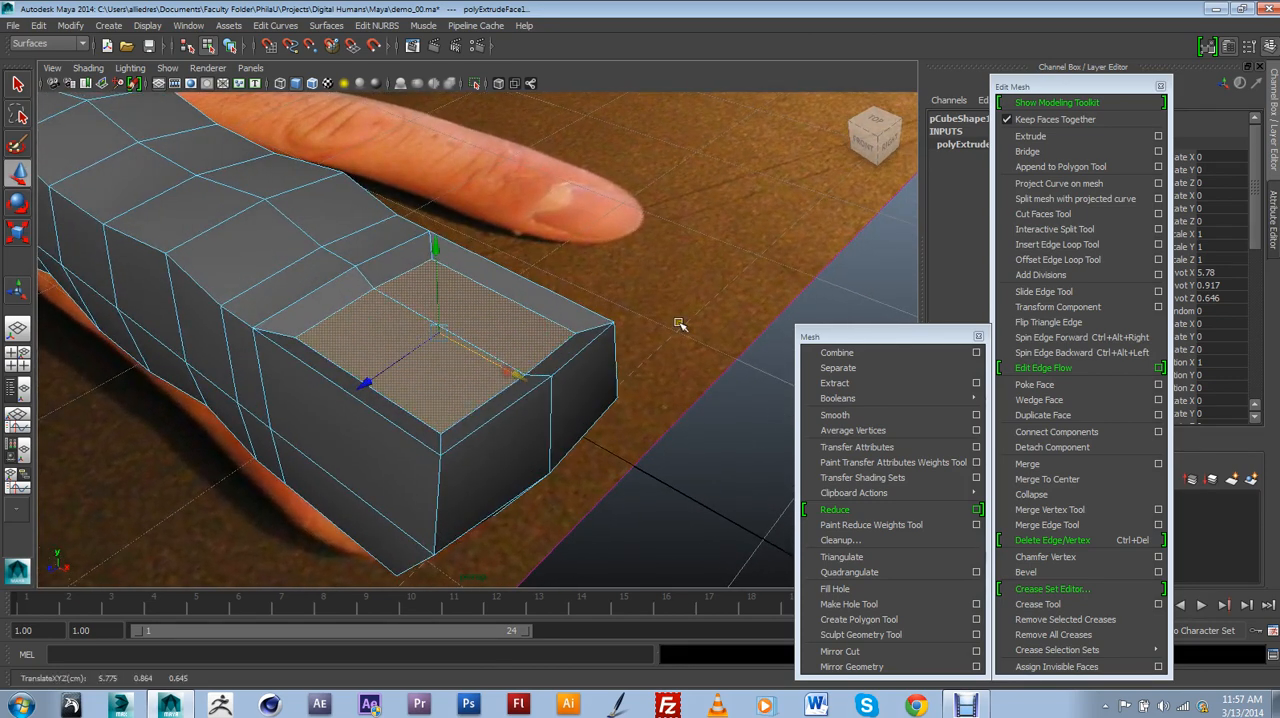
Extrude the sunken nail faces again and raise them to form the nail plate.
click(1049, 136)
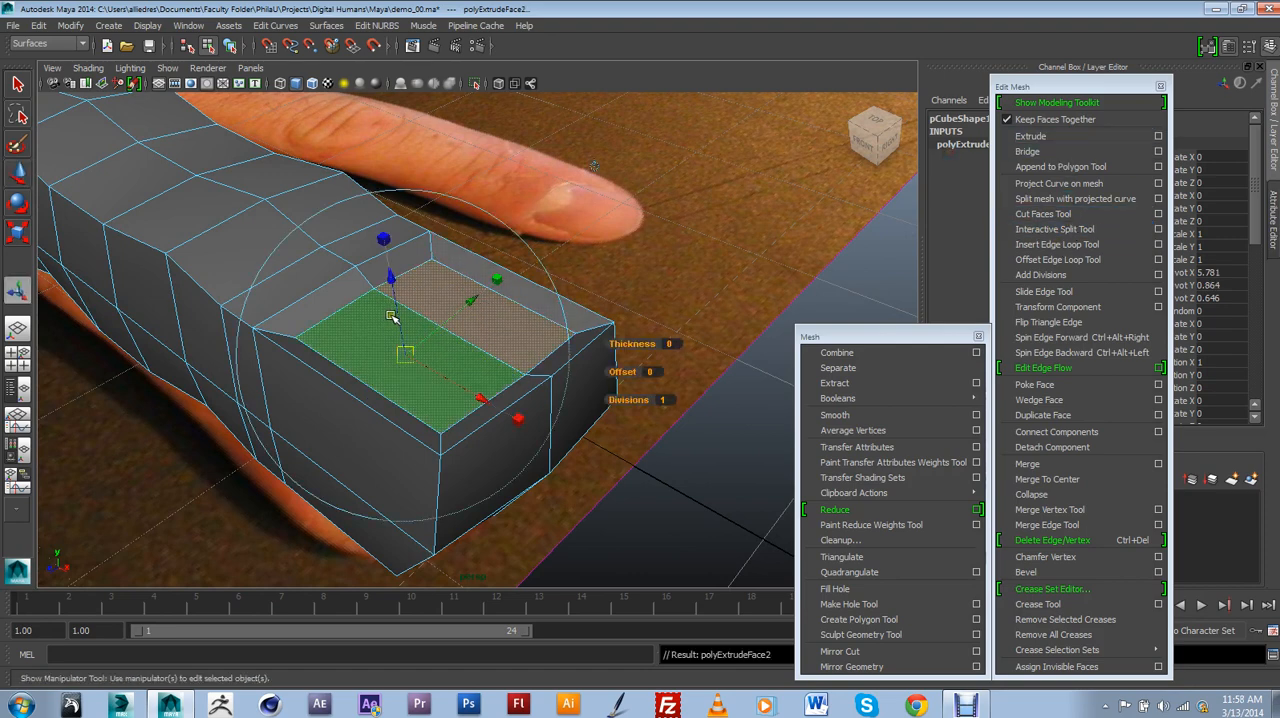
drag(393, 316, 521, 470)
key(t)
Move the middle vertices at the nail's base back toward the knuckle and those at its tip forward, rounding both ends.
right_drag(453, 410, 430, 415)
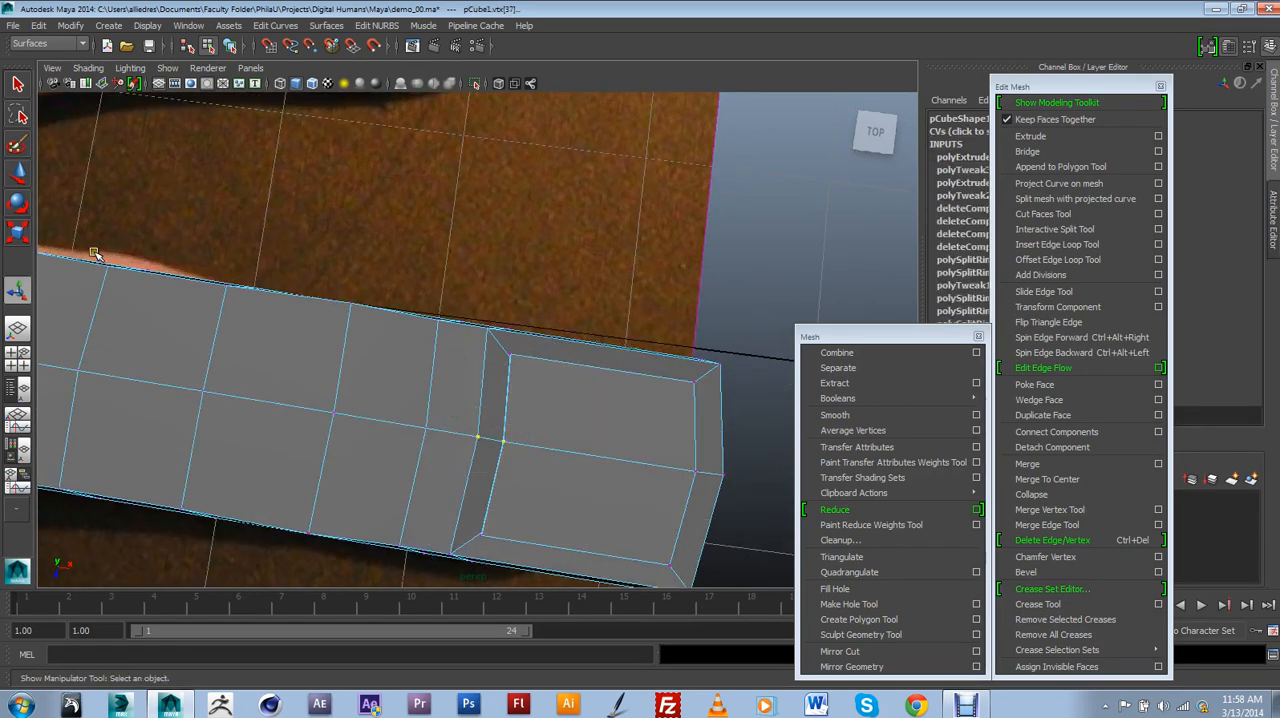
click(19, 176)
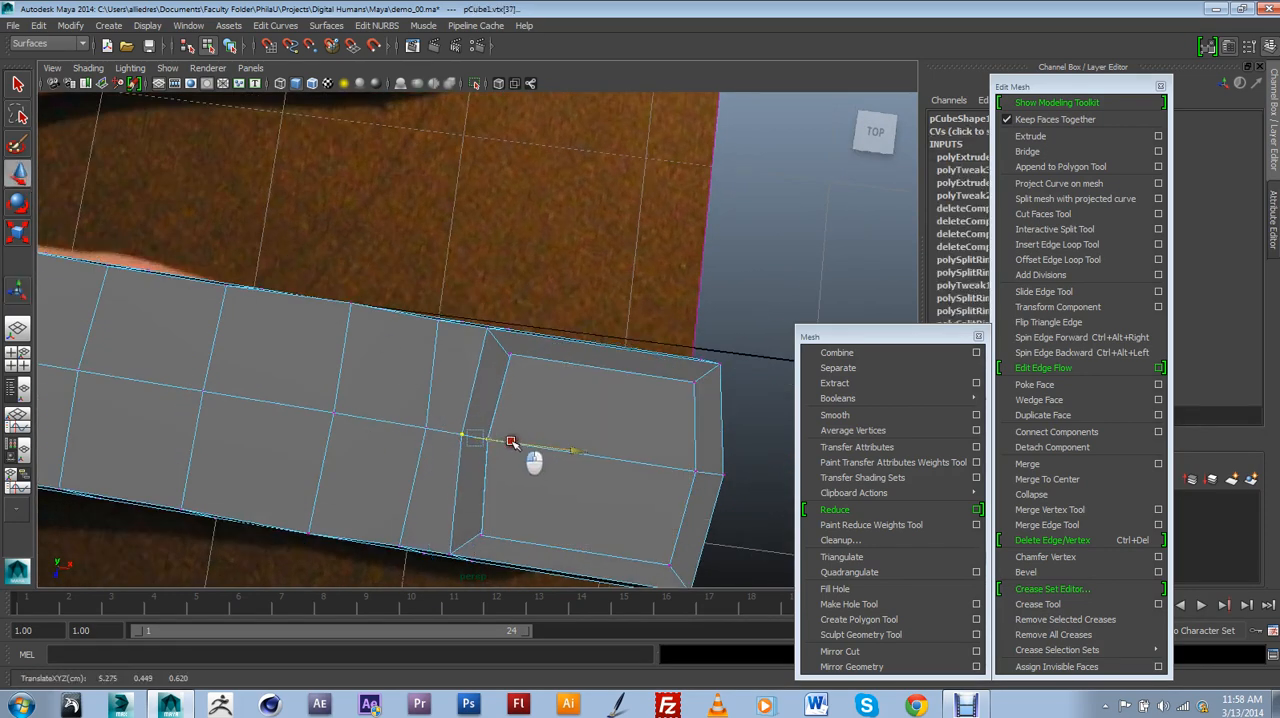
alt+drag(520, 449, 619, 366)
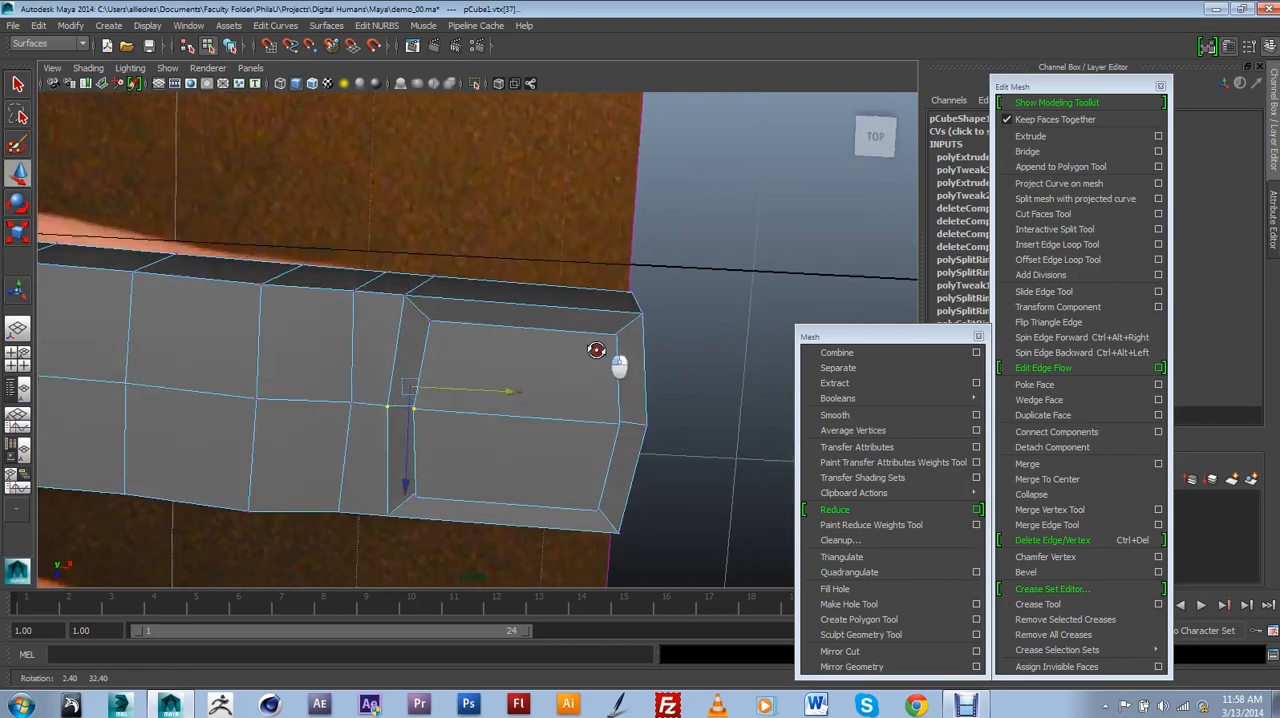
alt+drag(660, 445, 525, 440)
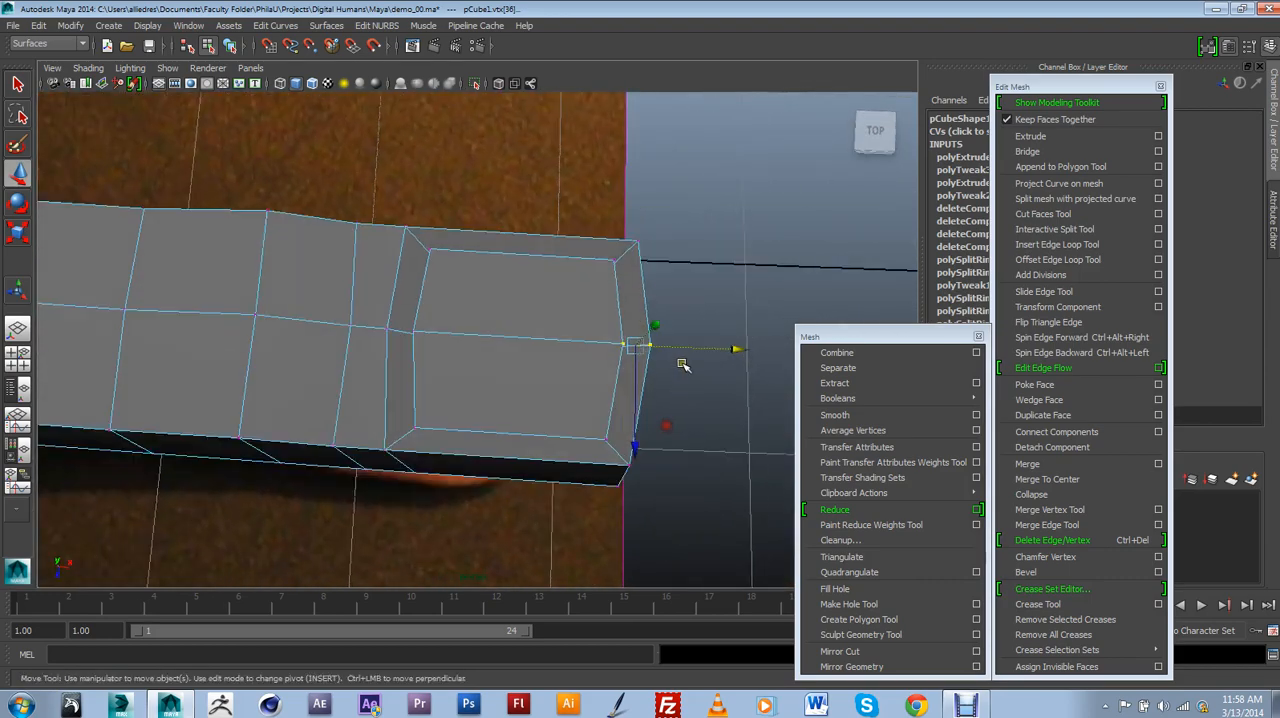
alt+drag(694, 366, 529, 286)
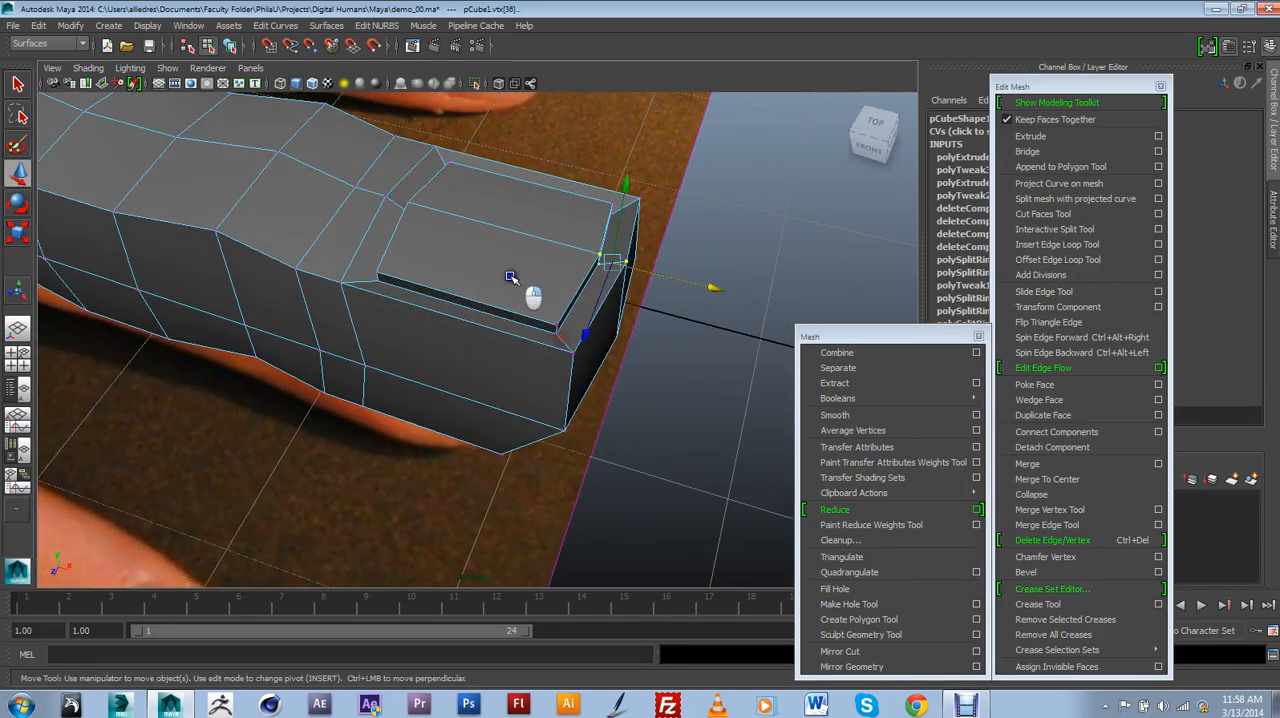
Return to whole-object selection, turn the smooth preview on for the finger and deselect it.
click(566, 270)
click(591, 260)
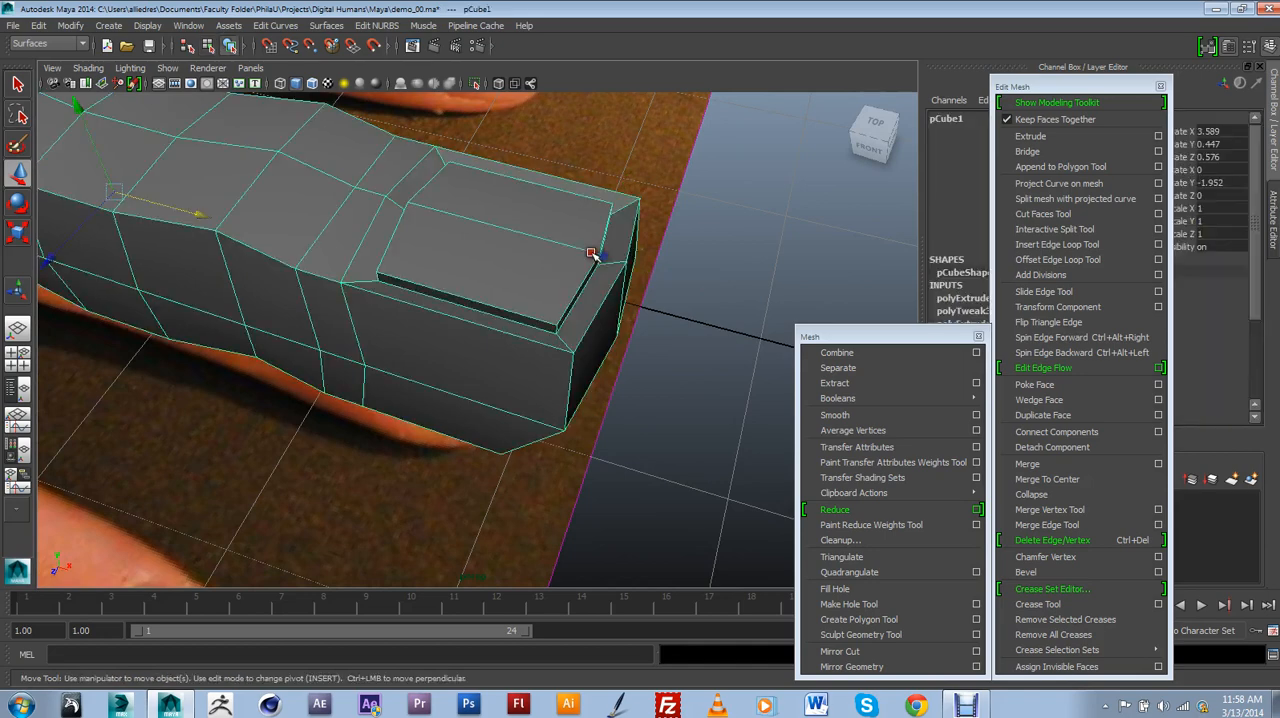
key(3)
click(661, 304)
scroll(663, 306, down, 4)
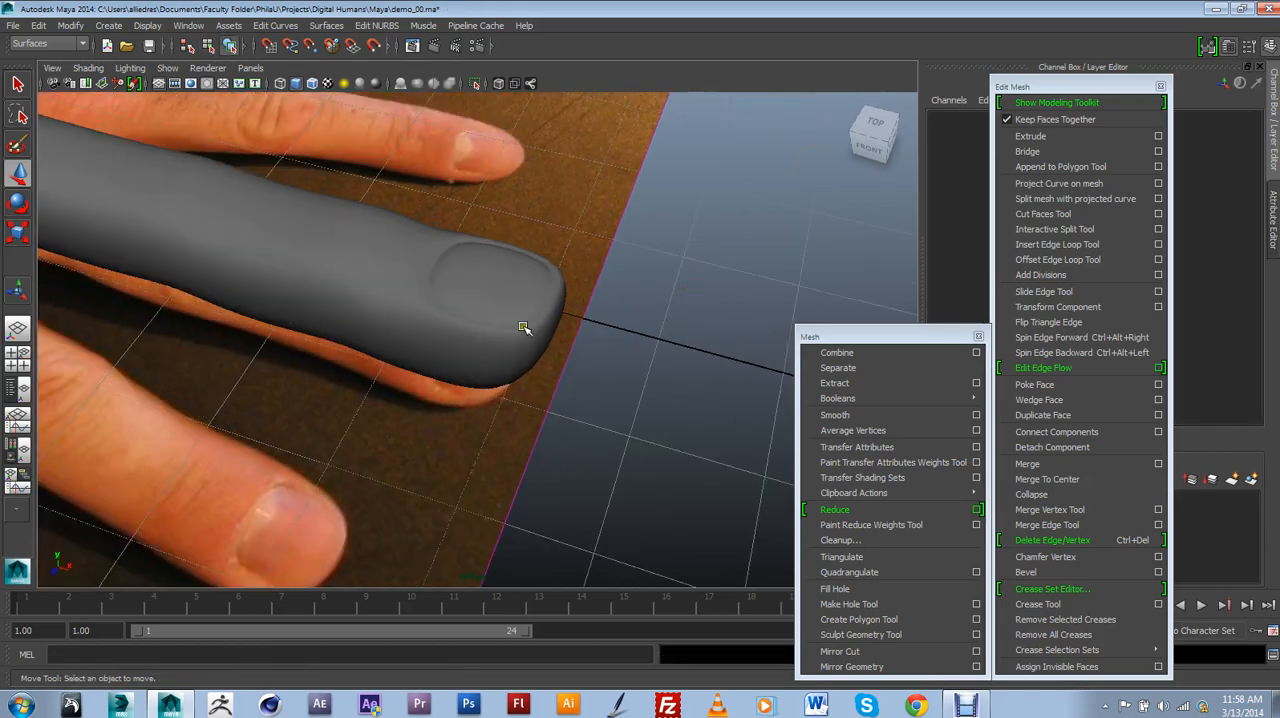
Examine the smoothed finger and nail from several angles against the reference photo.
alt+drag(523, 327, 571, 383)
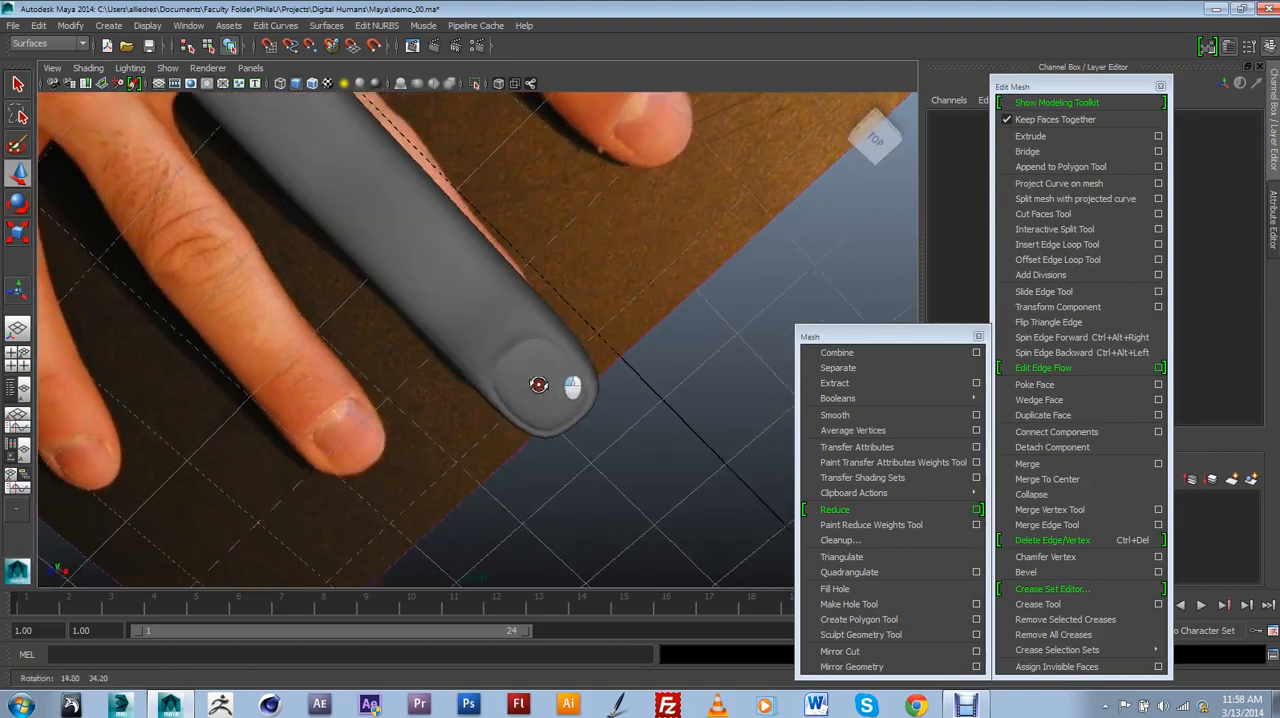
alt+right_drag(571, 383, 546, 417)
alt+drag(546, 417, 532, 361)
alt+middle_drag(532, 361, 511, 341)
alt+drag(511, 341, 586, 357)
scroll(502, 369, up, 5)
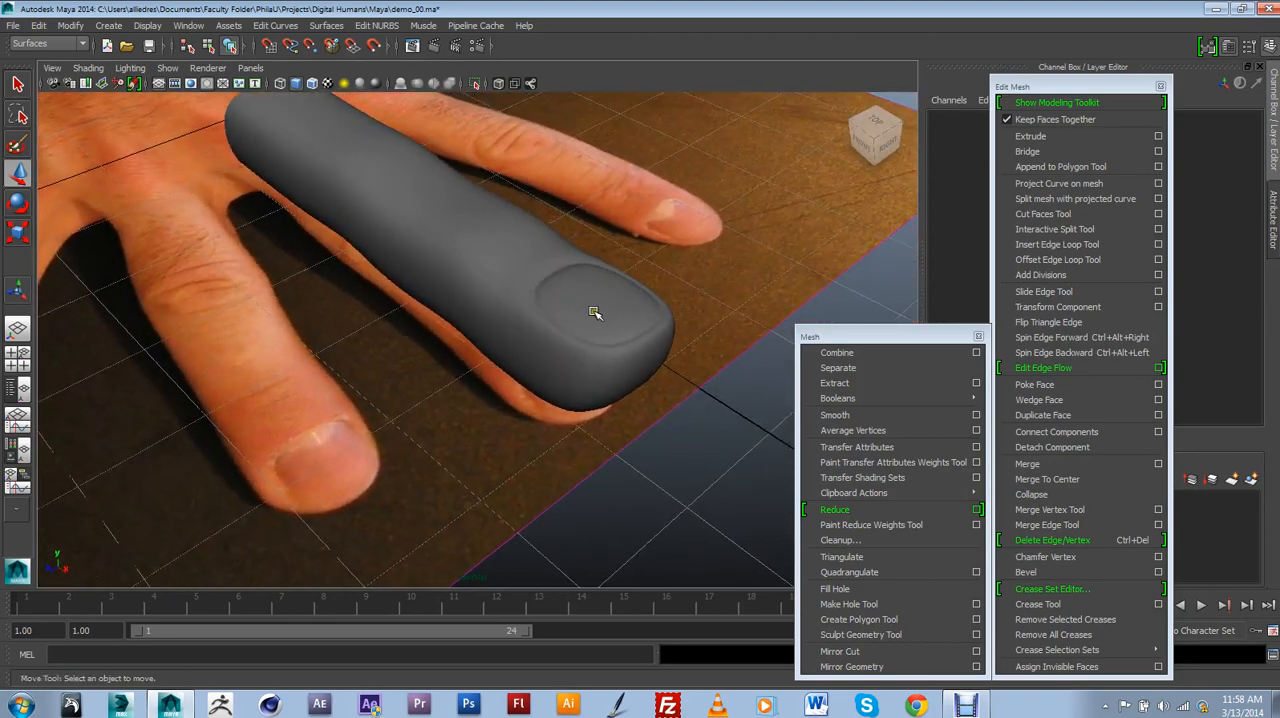
alt+drag(370, 498, 566, 295)
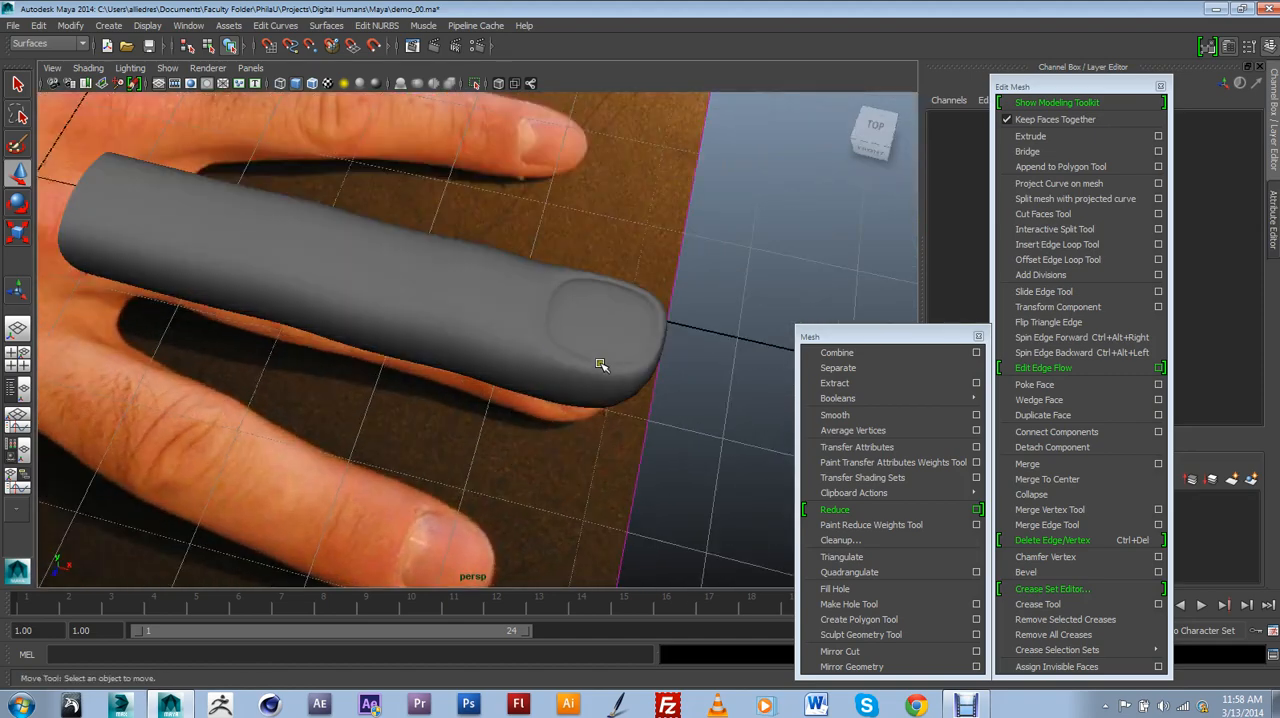
alt+drag(600, 365, 584, 391)
scroll(535, 342, up, 3)
alt+drag(609, 326, 567, 291)
Select the open border edge loop at the finger's base for scaling.
alt+drag(510, 361, 258, 321)
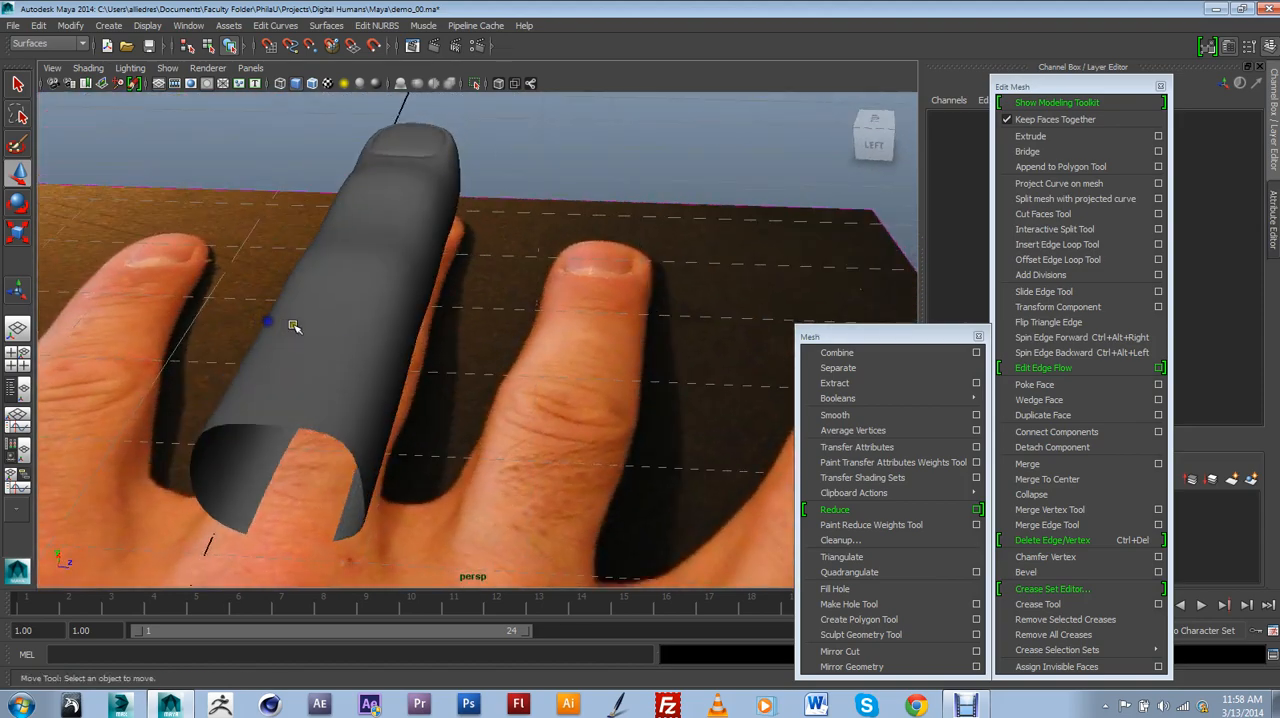
click(295, 387)
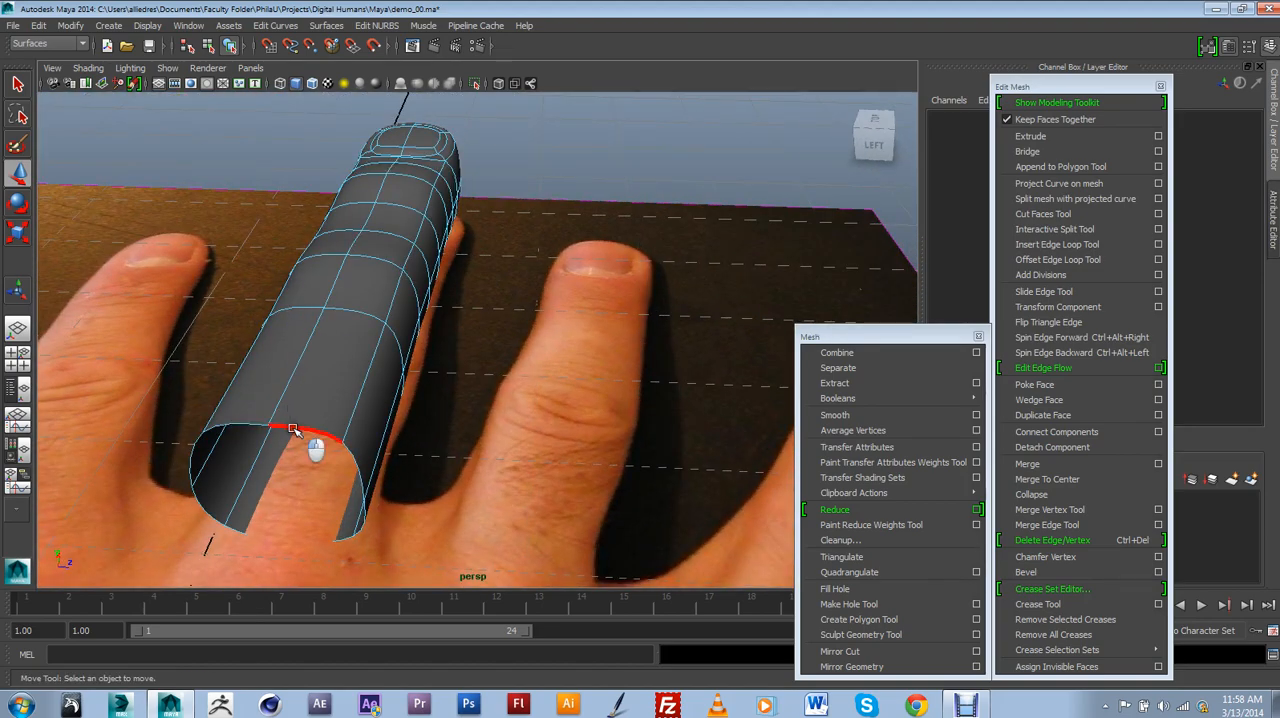
double_click(293, 429)
click(17, 231)
alt+drag(434, 347, 320, 392)
Enable soft selection with a falloff radius of 6.54 and scale the base edge loop uniformly with a gradual falloff.
double_click(17, 231)
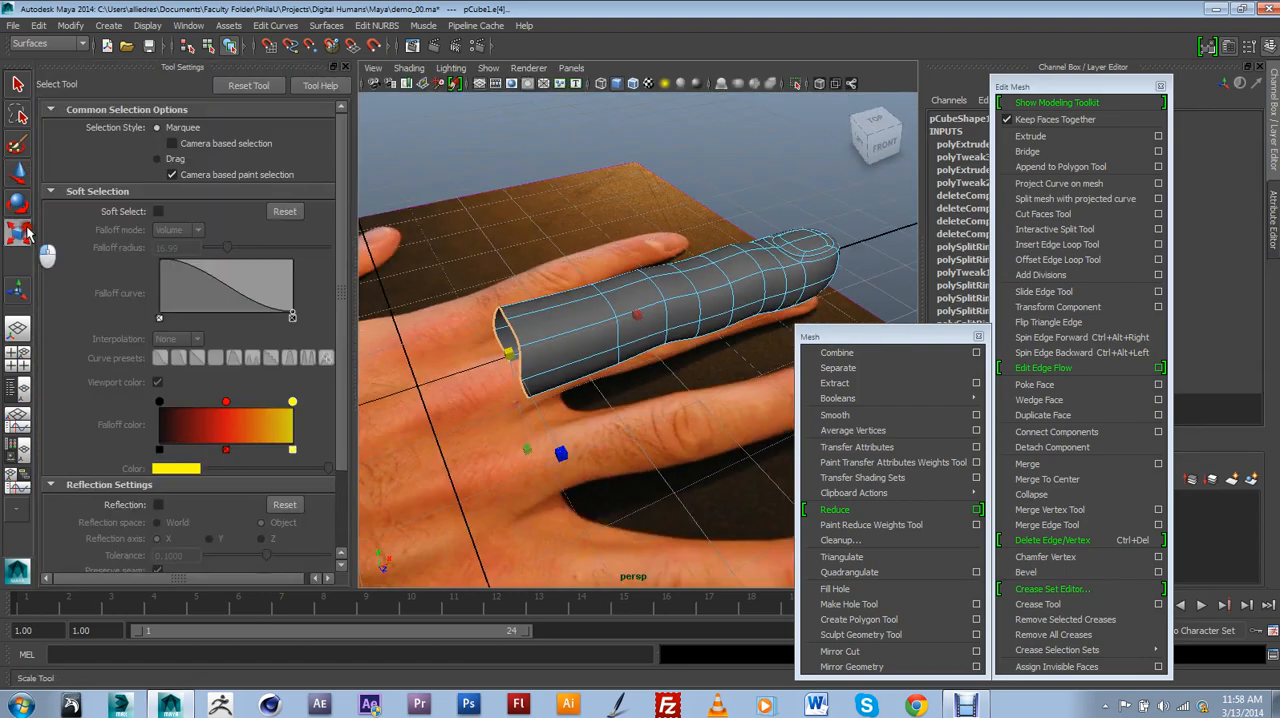
scroll(127, 365, up, 5)
scroll(168, 412, down, 1)
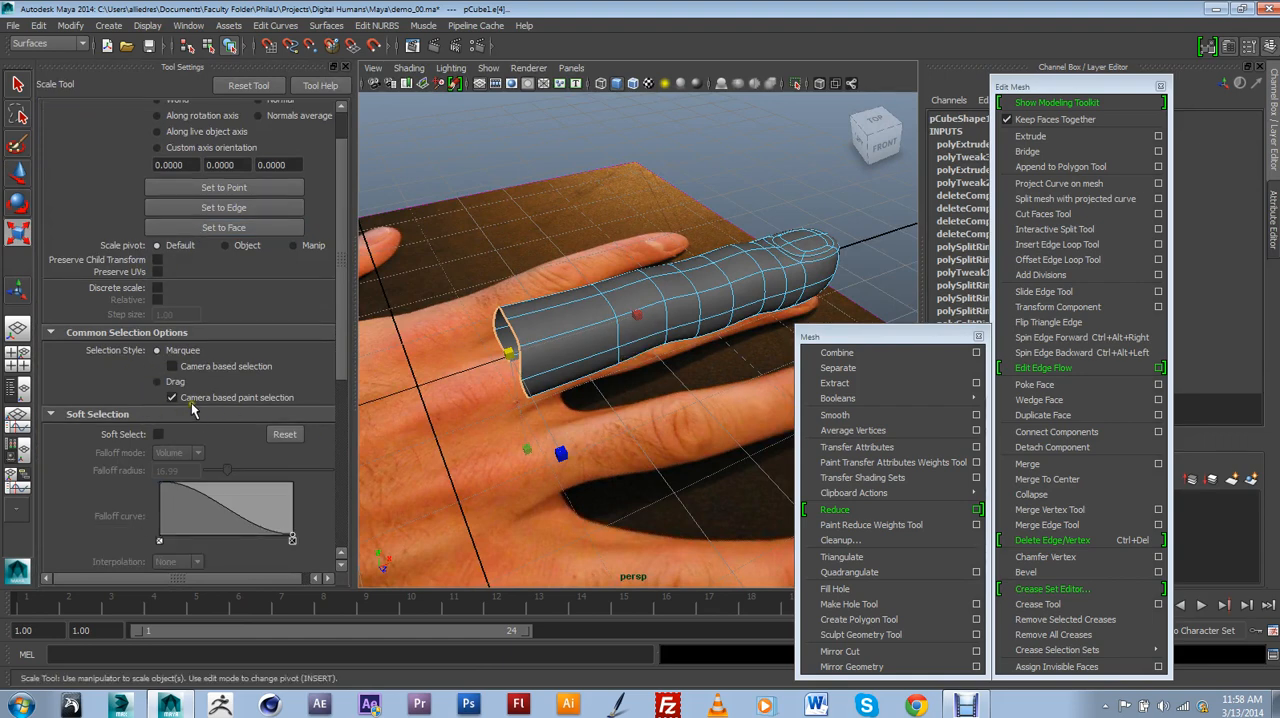
scroll(188, 415, down, 2)
click(158, 387)
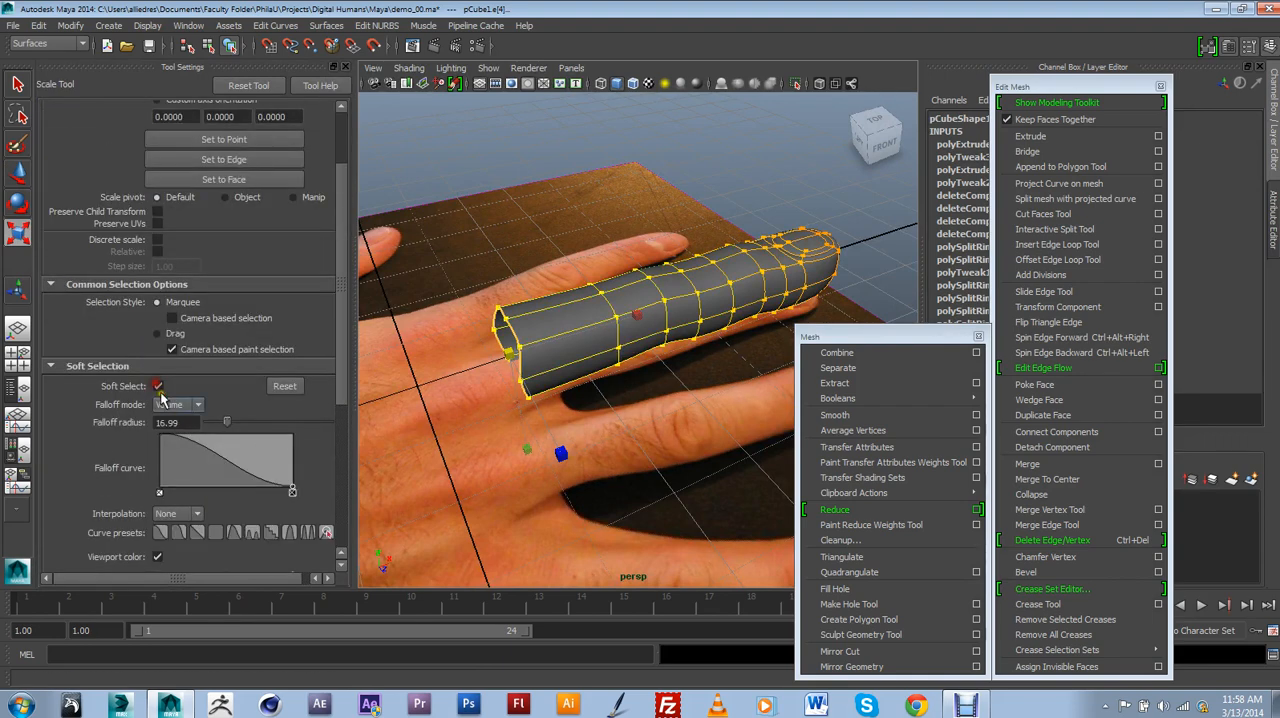
drag(220, 424, 213, 426)
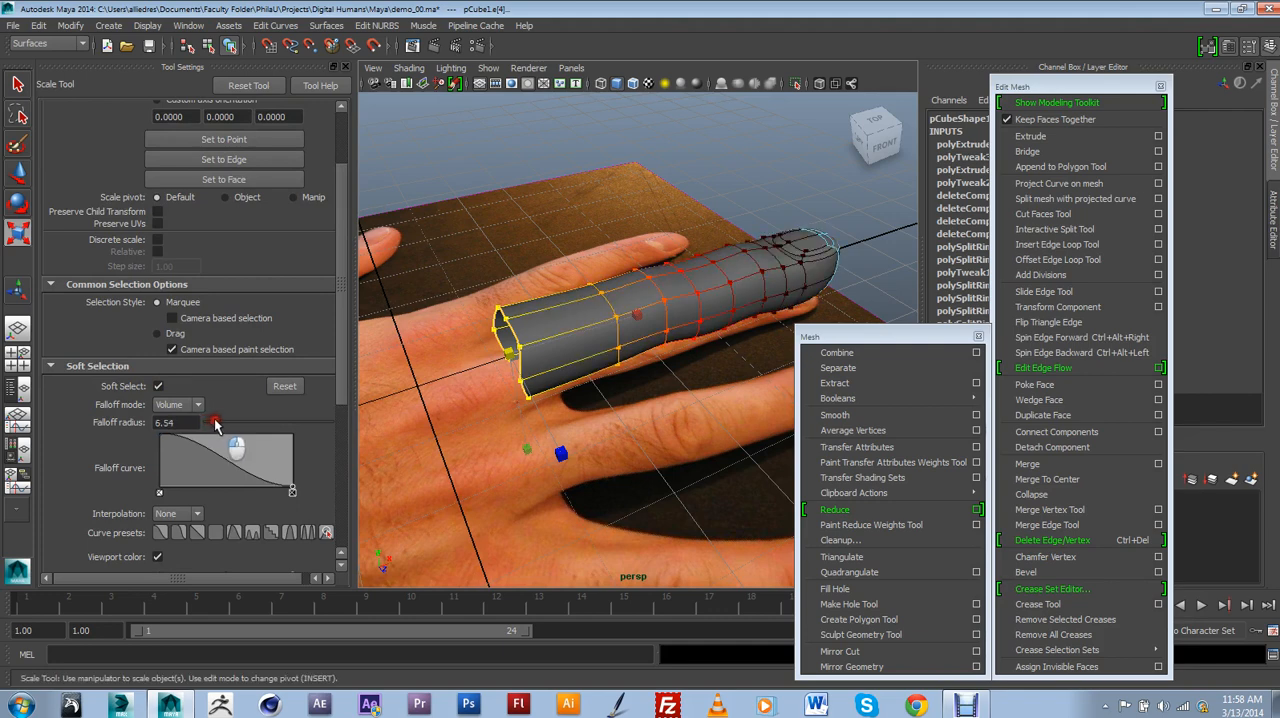
drag(510, 355, 711, 320)
right_drag(674, 277, 702, 257)
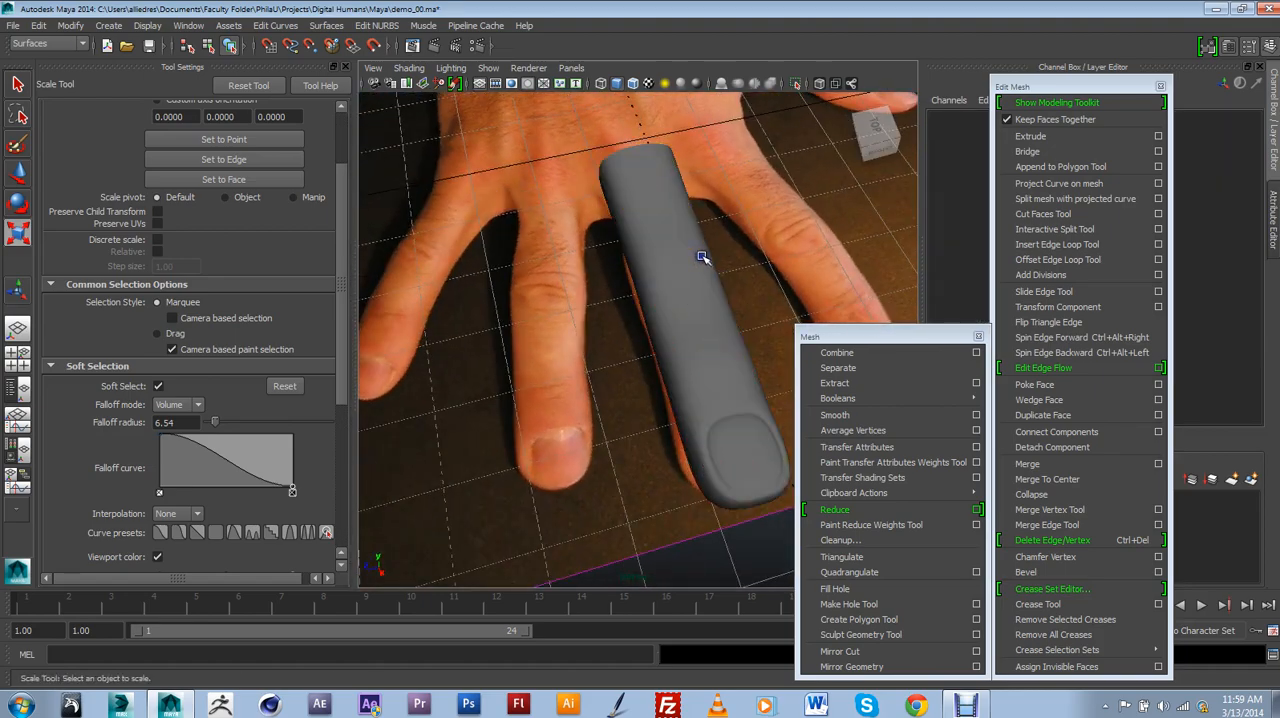
Select the finger for moving and compare it with the whole hand in the reference photo from the top view.
click(685, 259)
scroll(685, 262, down, 6)
alt+drag(676, 300, 507, 313)
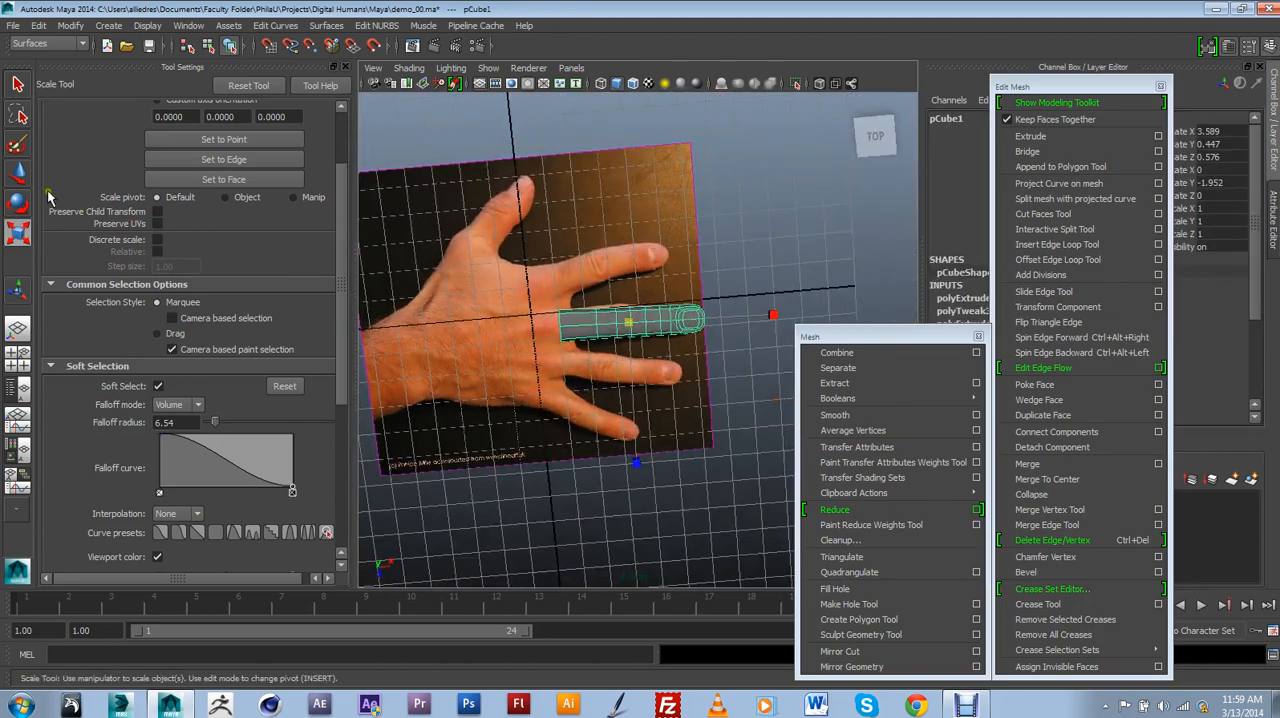
click(17, 172)
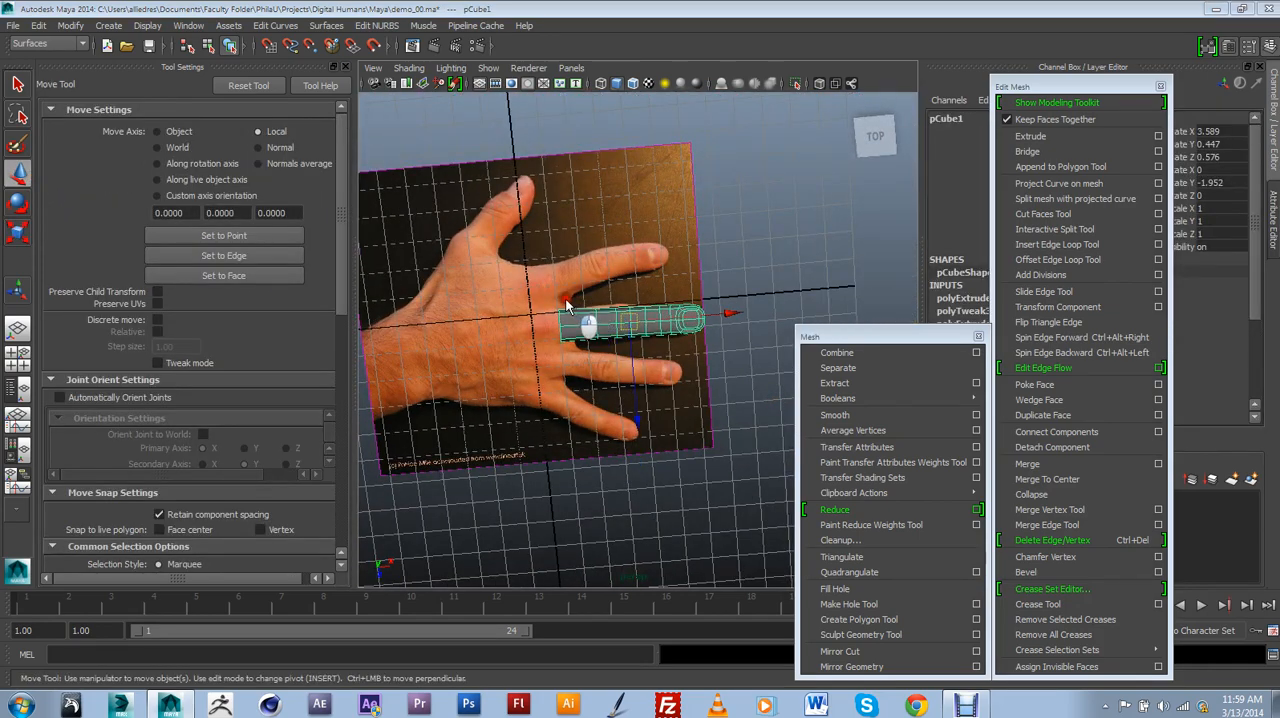
key(space)
key(space)
alt+right_drag(626, 345, 662, 370)
alt+middle_drag(662, 370, 657, 331)
alt+right_drag(657, 331, 634, 346)
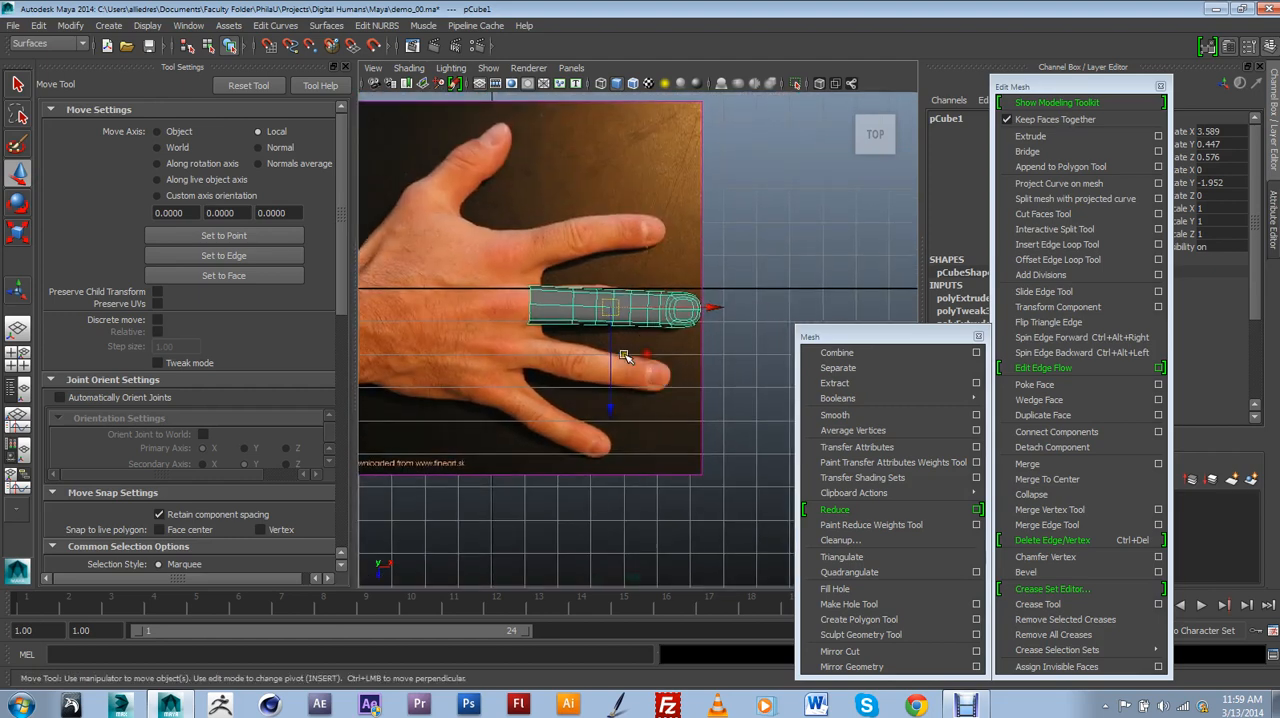
alt+middle_drag(642, 373, 599, 406)
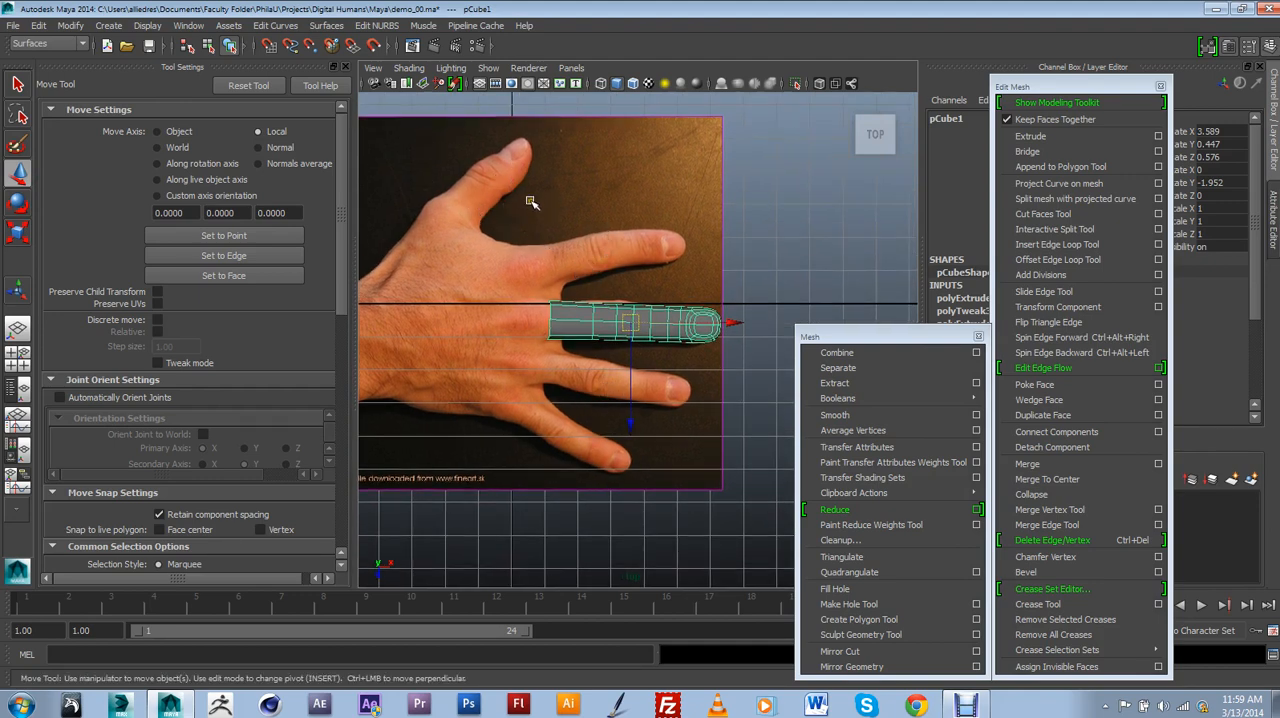
Open the scene Hands_01.ma without saving the changes to demo_00.ma.
click(13, 25)
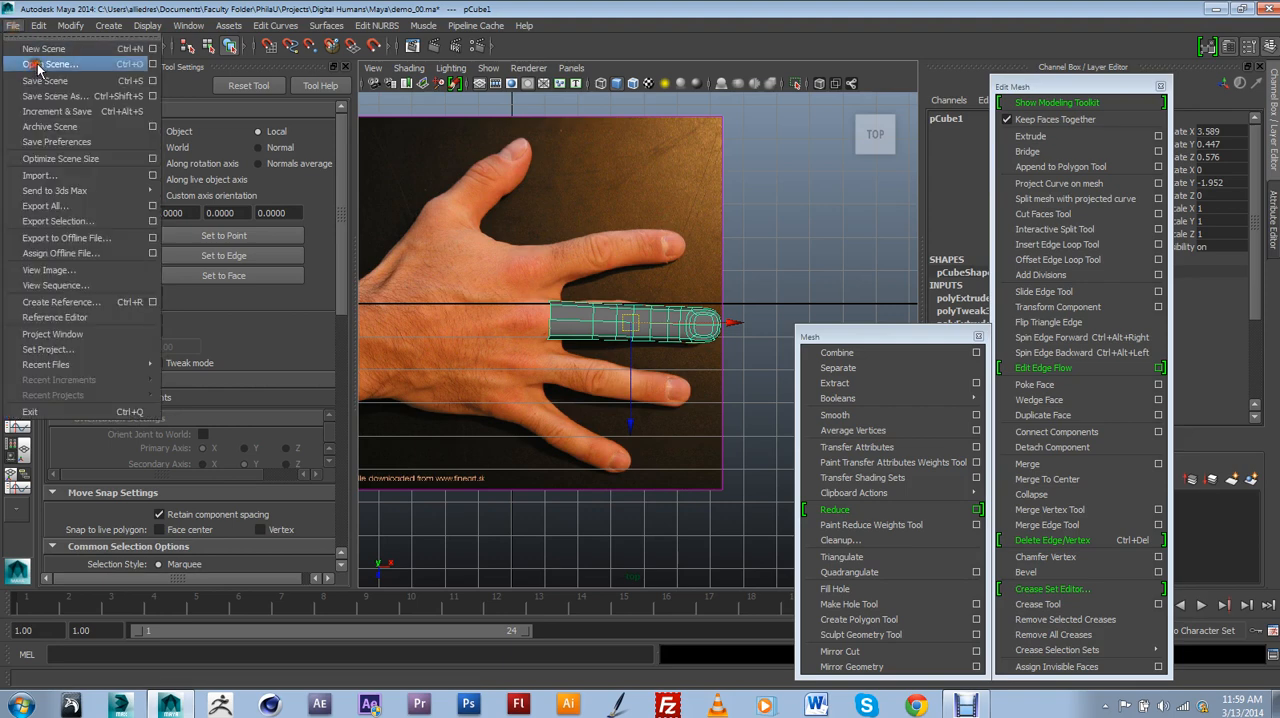
click(38, 66)
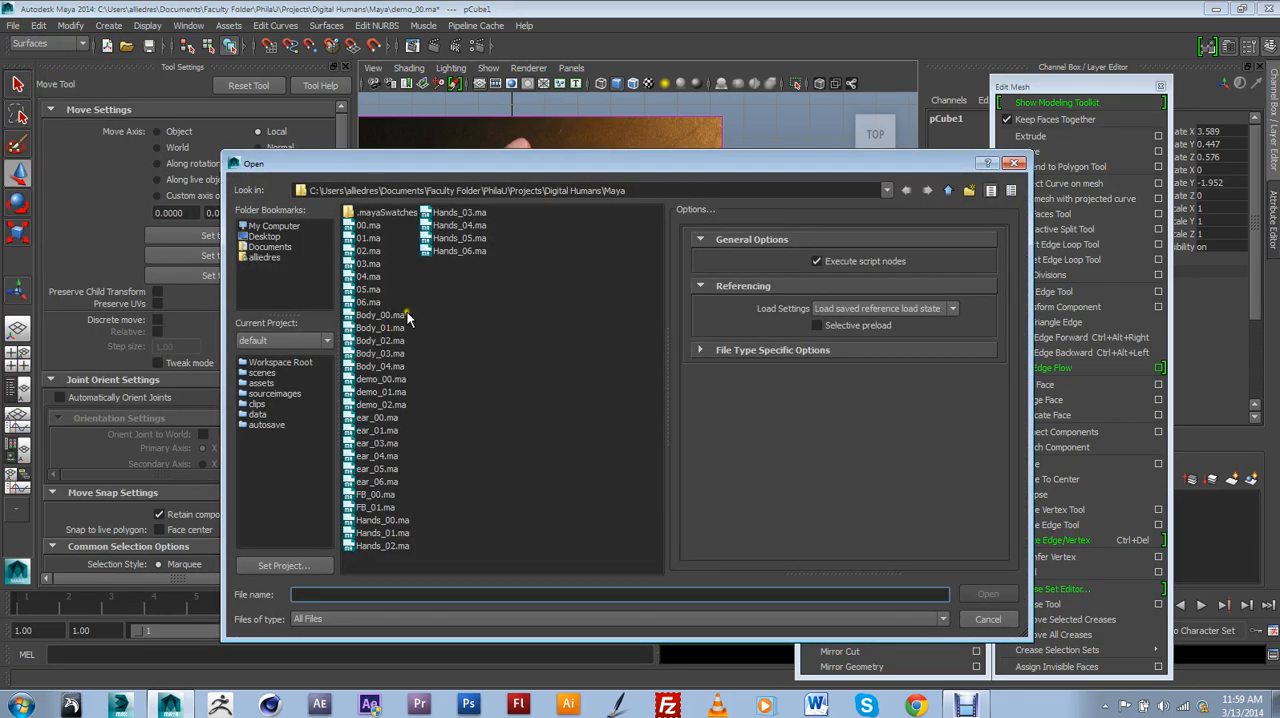
click(386, 533)
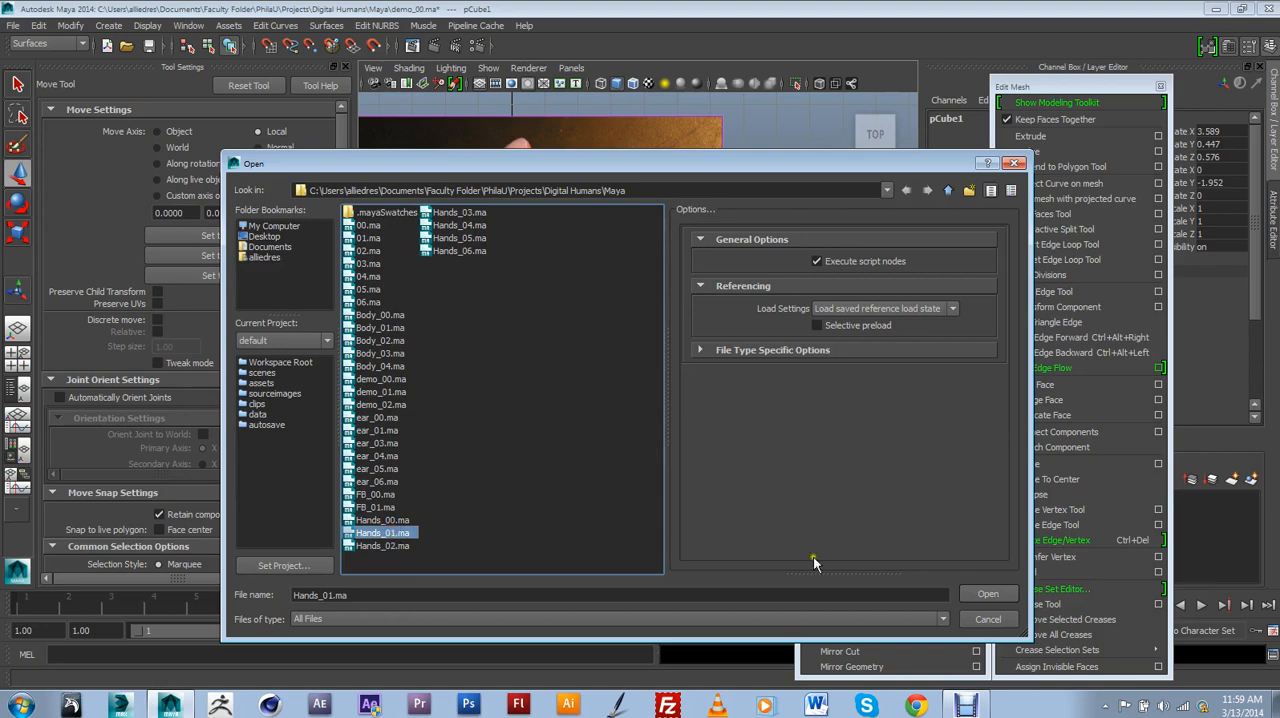
click(987, 595)
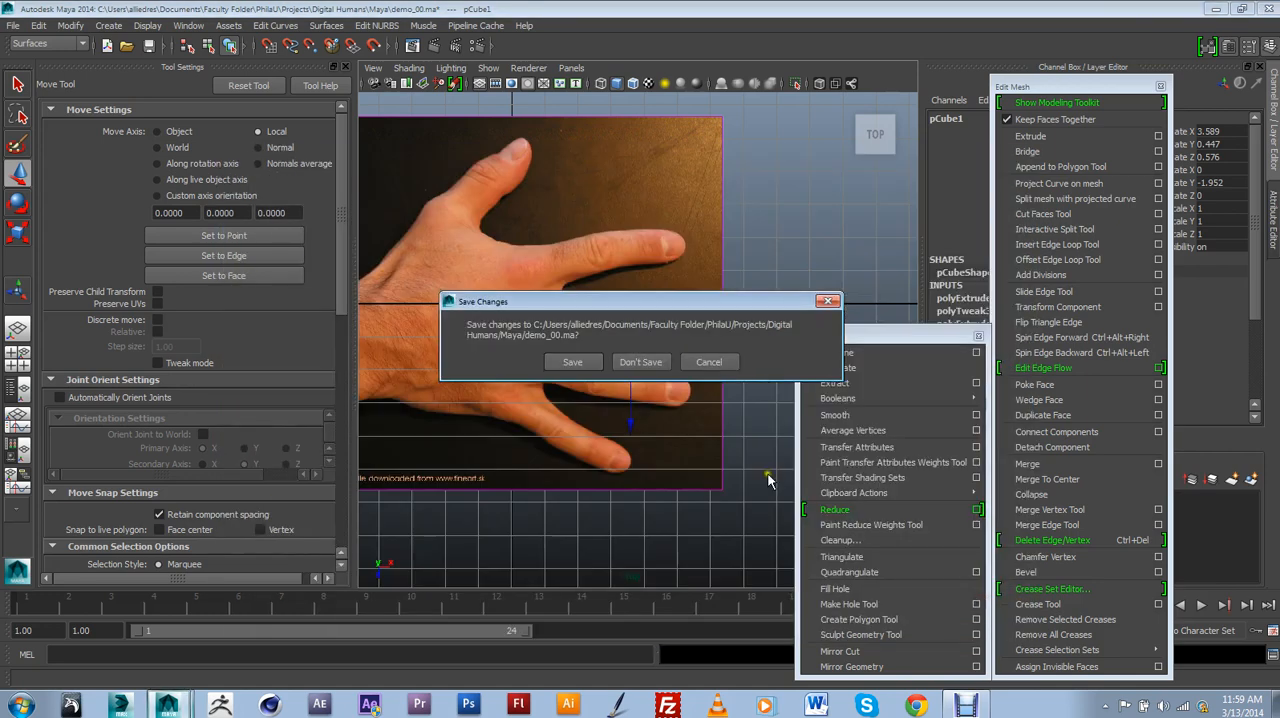
click(652, 363)
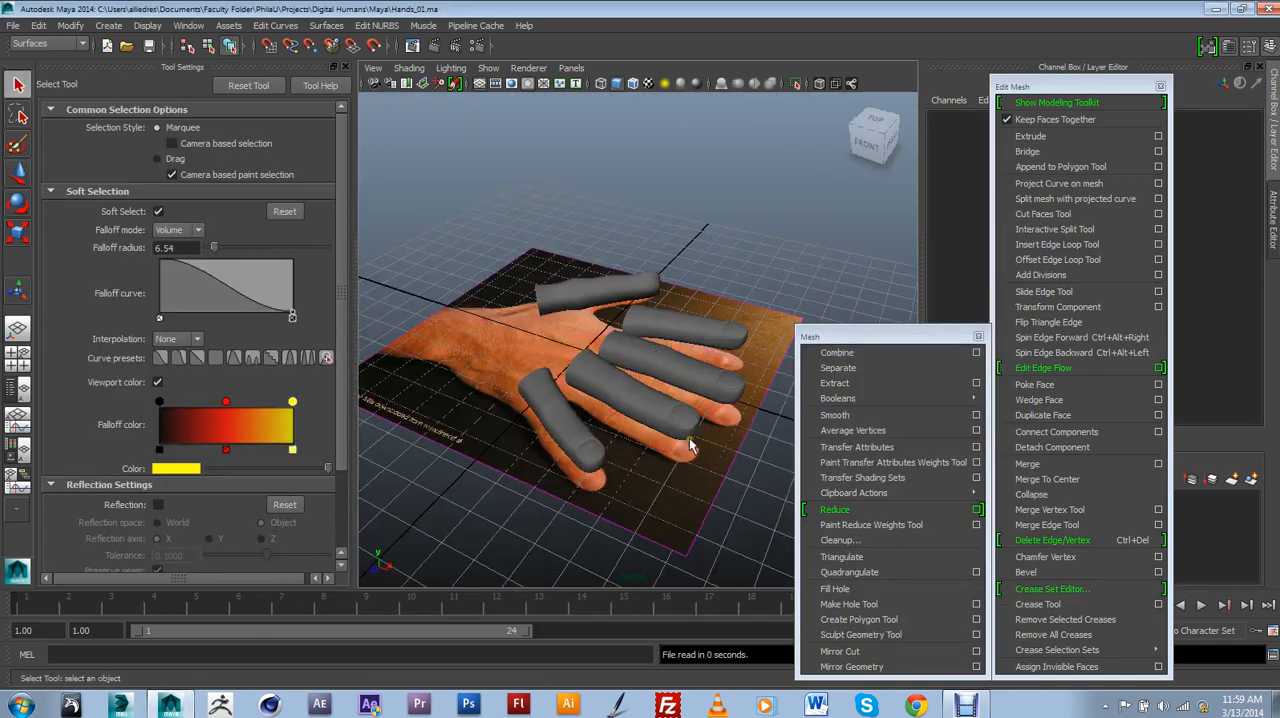
Examine the separate finger and thumb models around the reference hand, selecting individual pieces.
alt+drag(690, 446, 617, 380)
click(617, 375)
alt+drag(677, 312, 638, 352)
click(634, 383)
scroll(680, 370, down, 5)
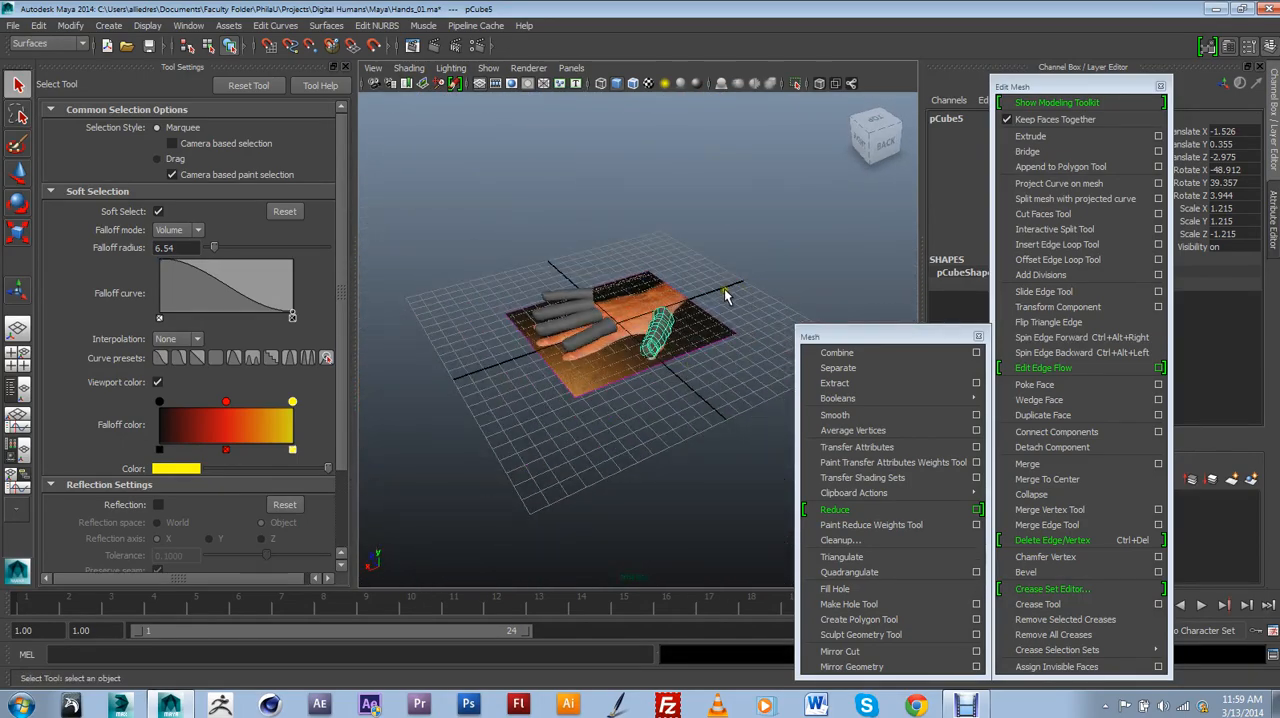
Select the reference image plane and lower it beneath the fingers to a Translate Y of -2.68.
drag(709, 321, 747, 397)
click(19, 174)
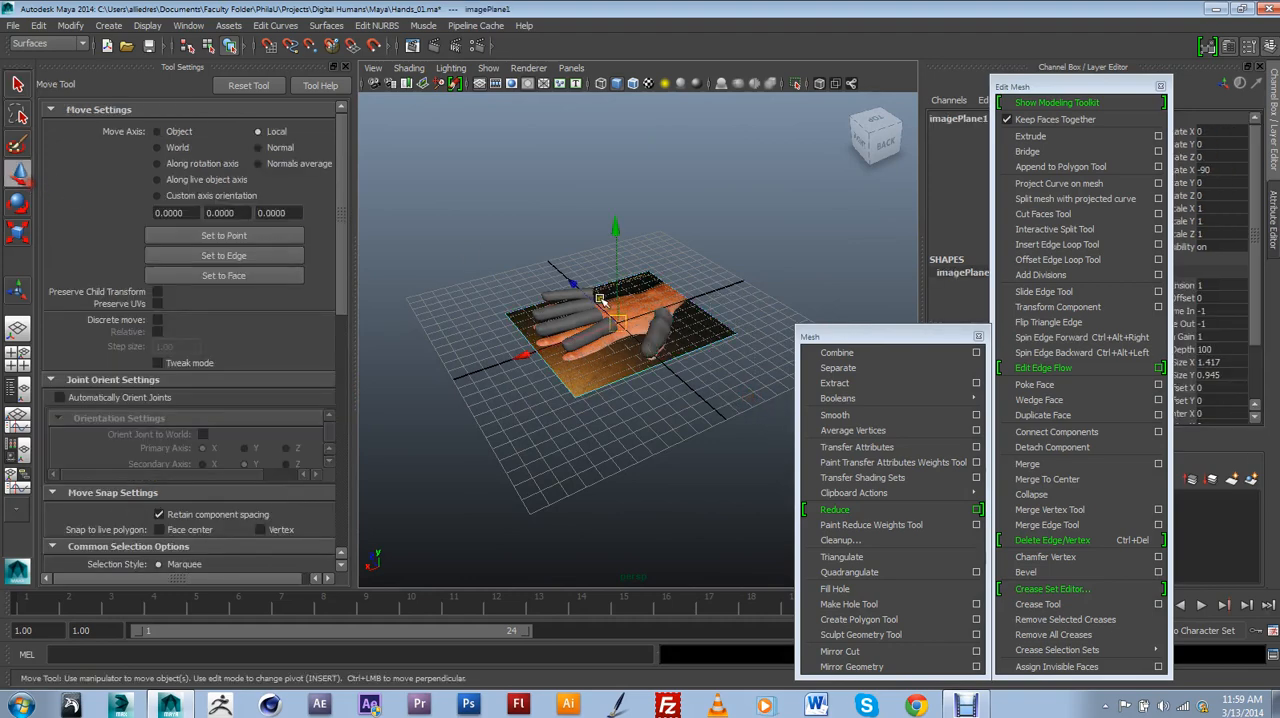
drag(615, 290, 748, 386)
Examine the placement and angle of the thumb and fingers against the reference hand from several sides.
scroll(622, 333, up, 5)
alt+middle_drag(748, 386, 674, 386)
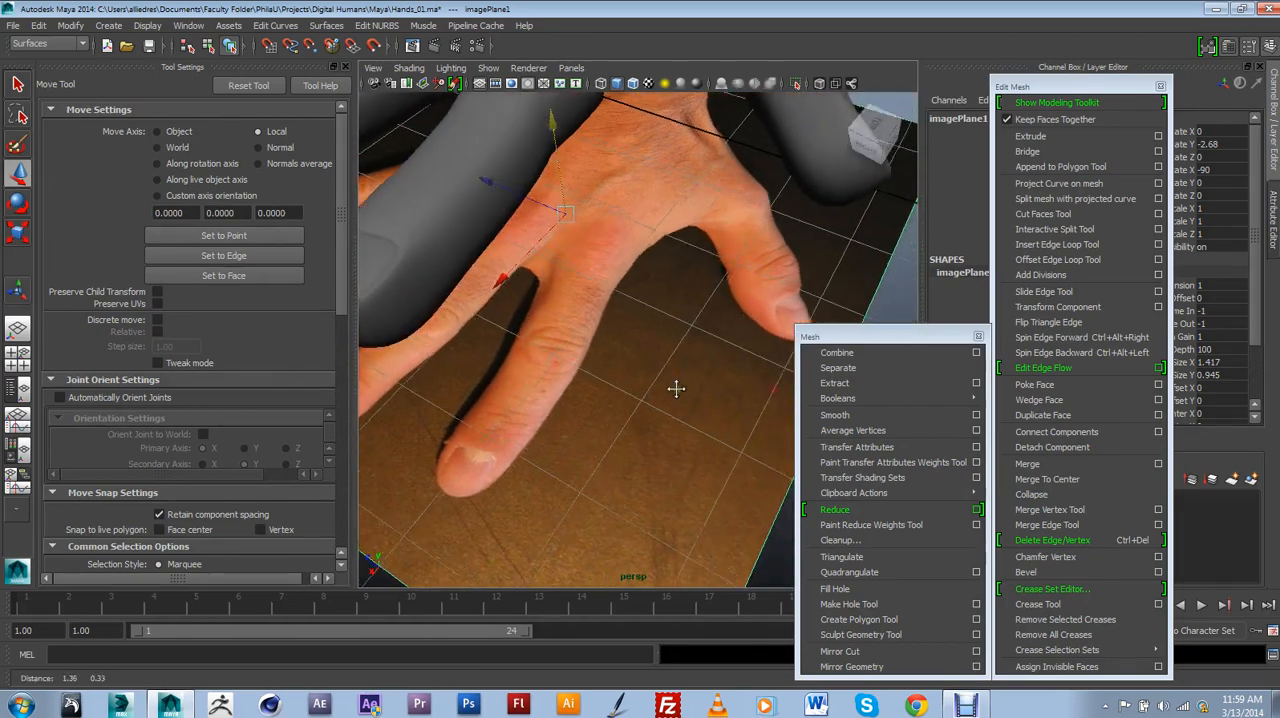
scroll(675, 364, down, 5)
scroll(675, 364, up, 5)
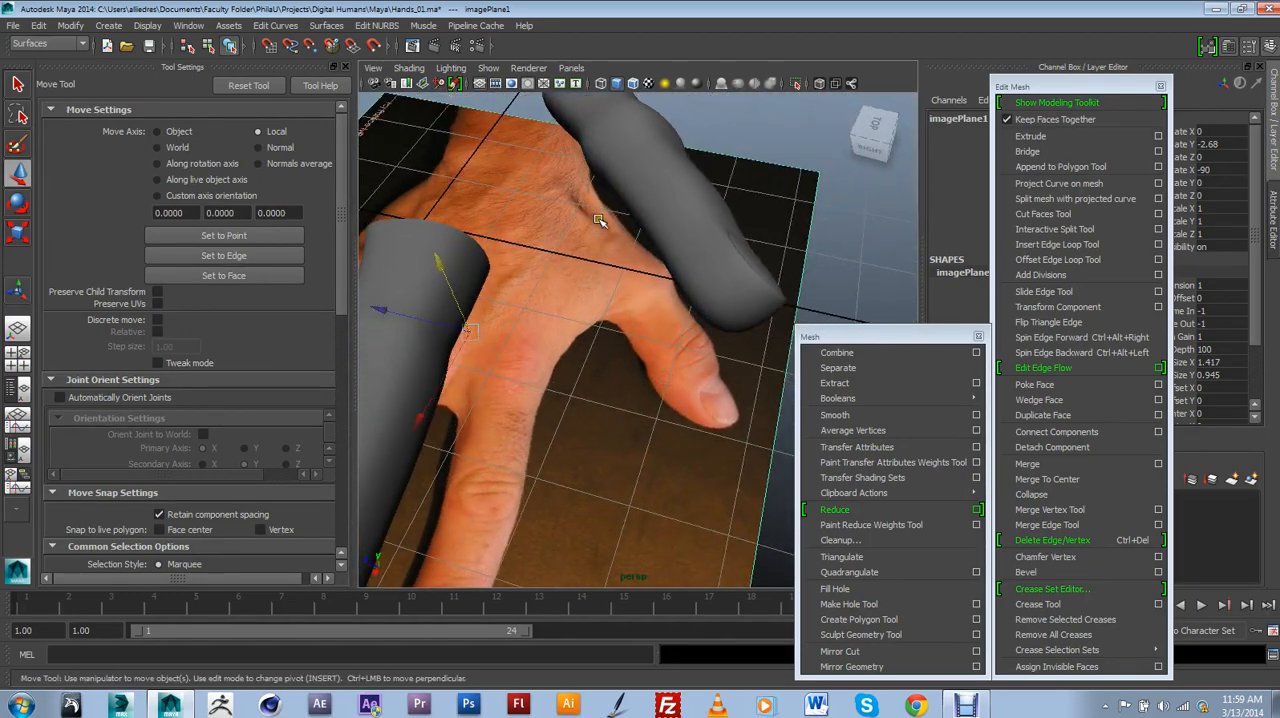
alt+drag(662, 367, 670, 336)
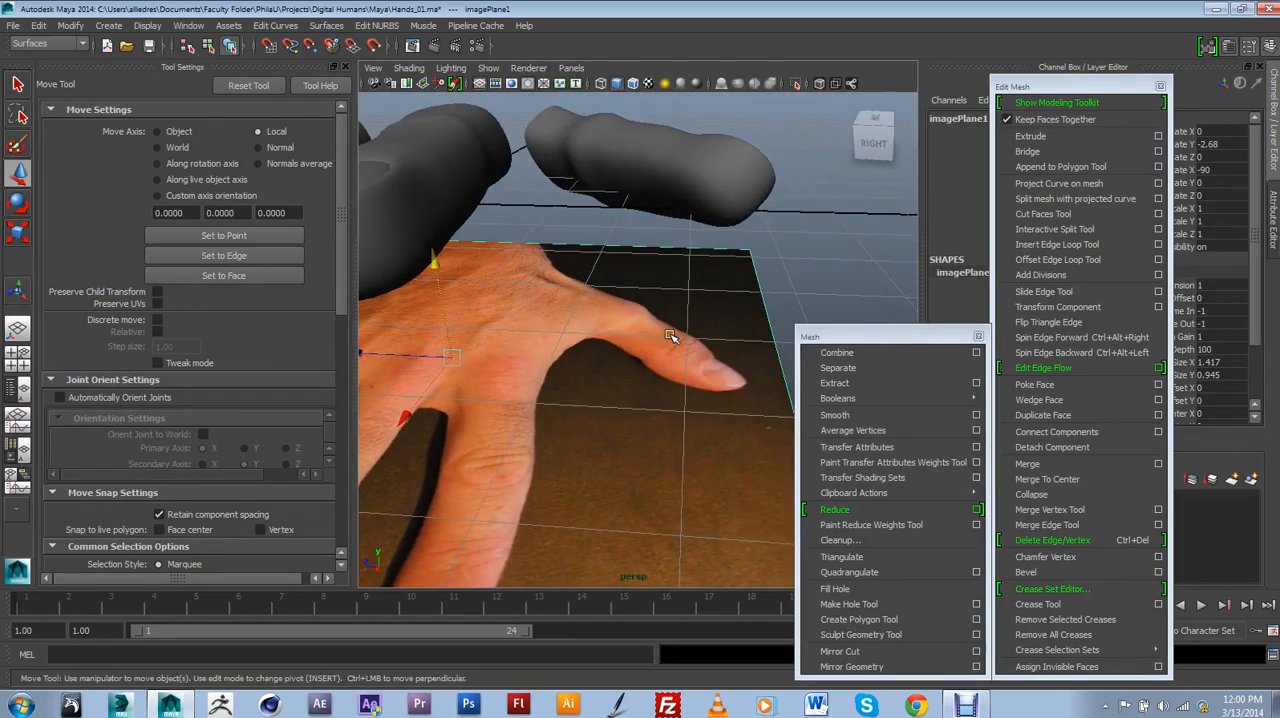
scroll(690, 315, down, 6)
alt+middle_drag(614, 352, 622, 368)
scroll(624, 373, up, 3)
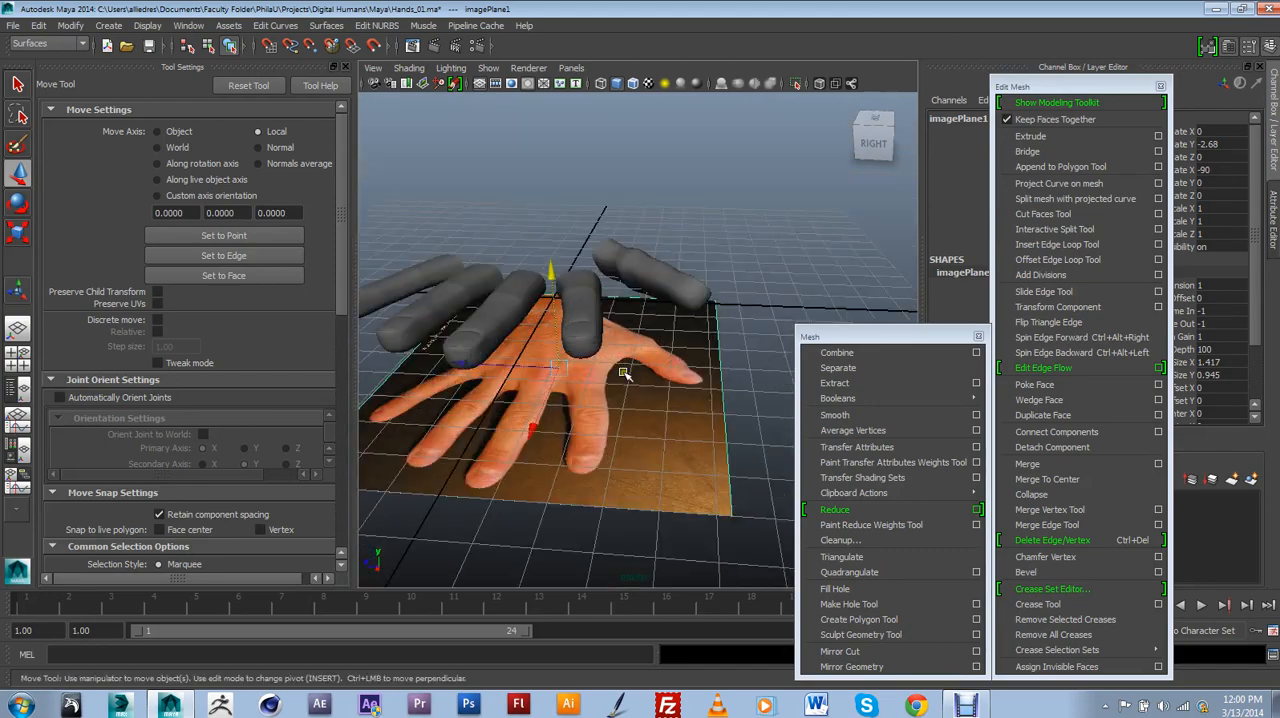
alt+drag(701, 318, 658, 373)
scroll(658, 373, up, 5)
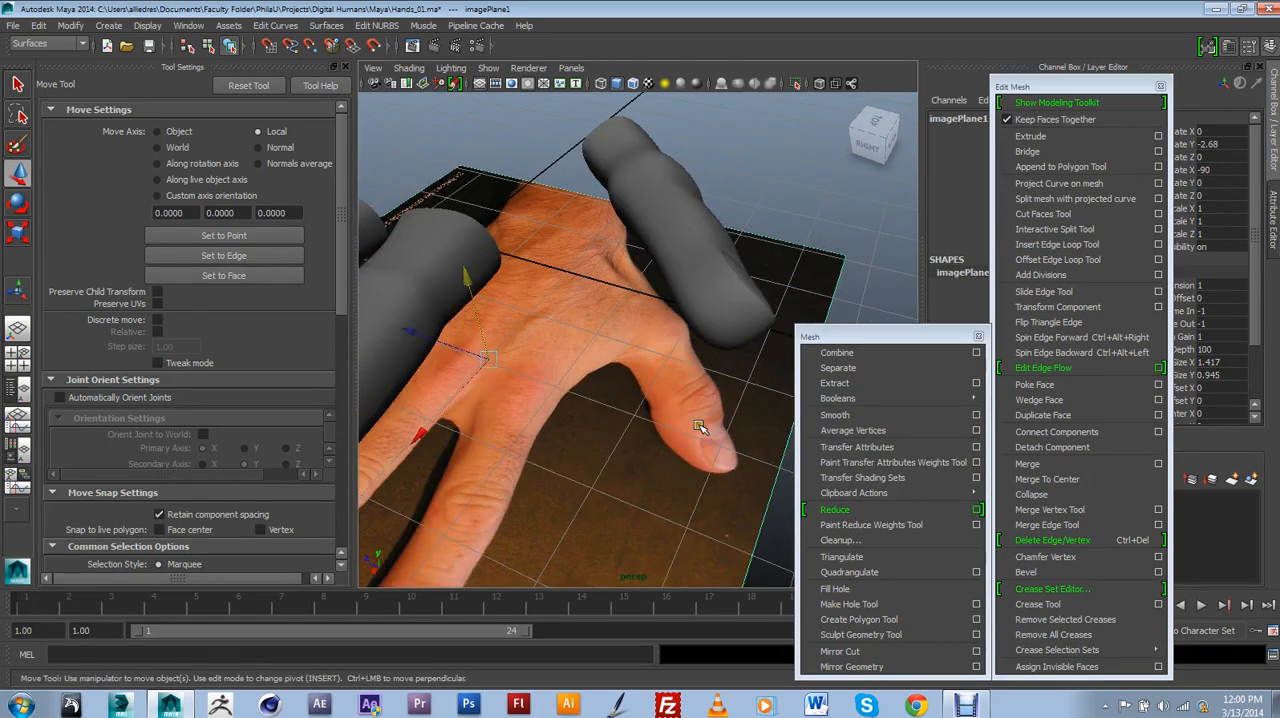
alt+drag(720, 430, 650, 305)
Open the scene Hands_02.ma without saving the changes to Hands_01.ma.
click(12, 25)
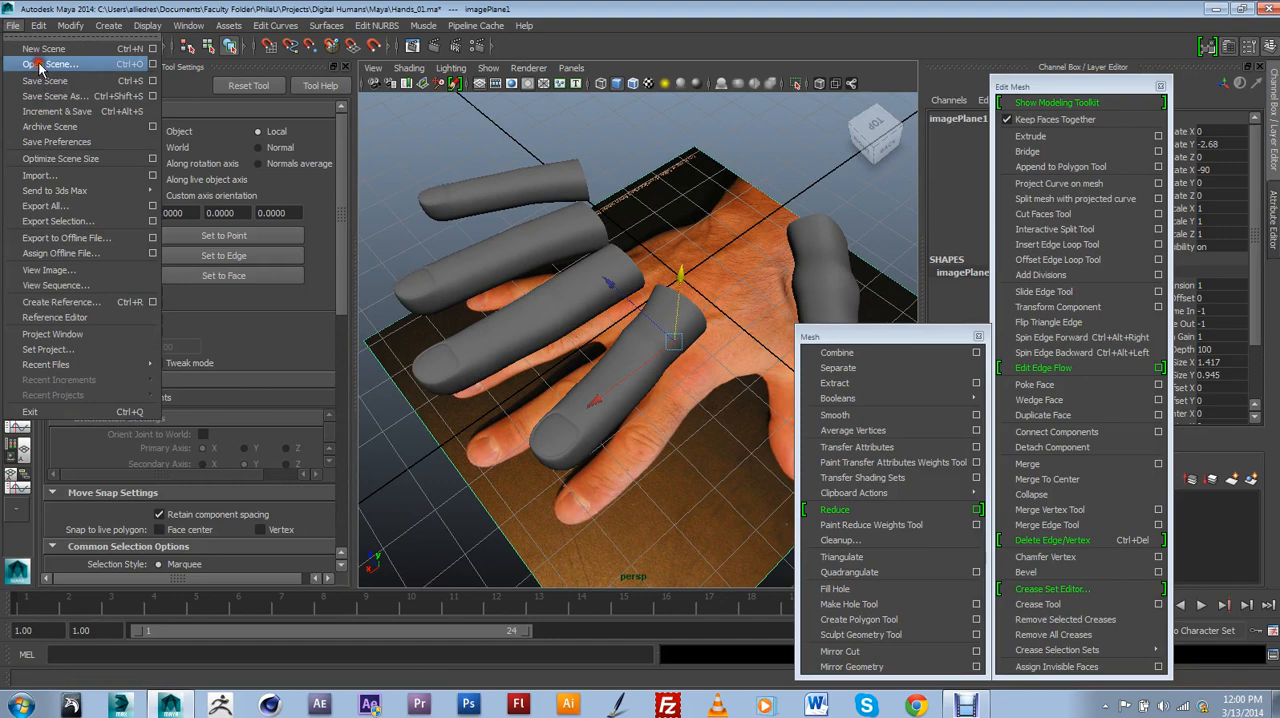
click(40, 64)
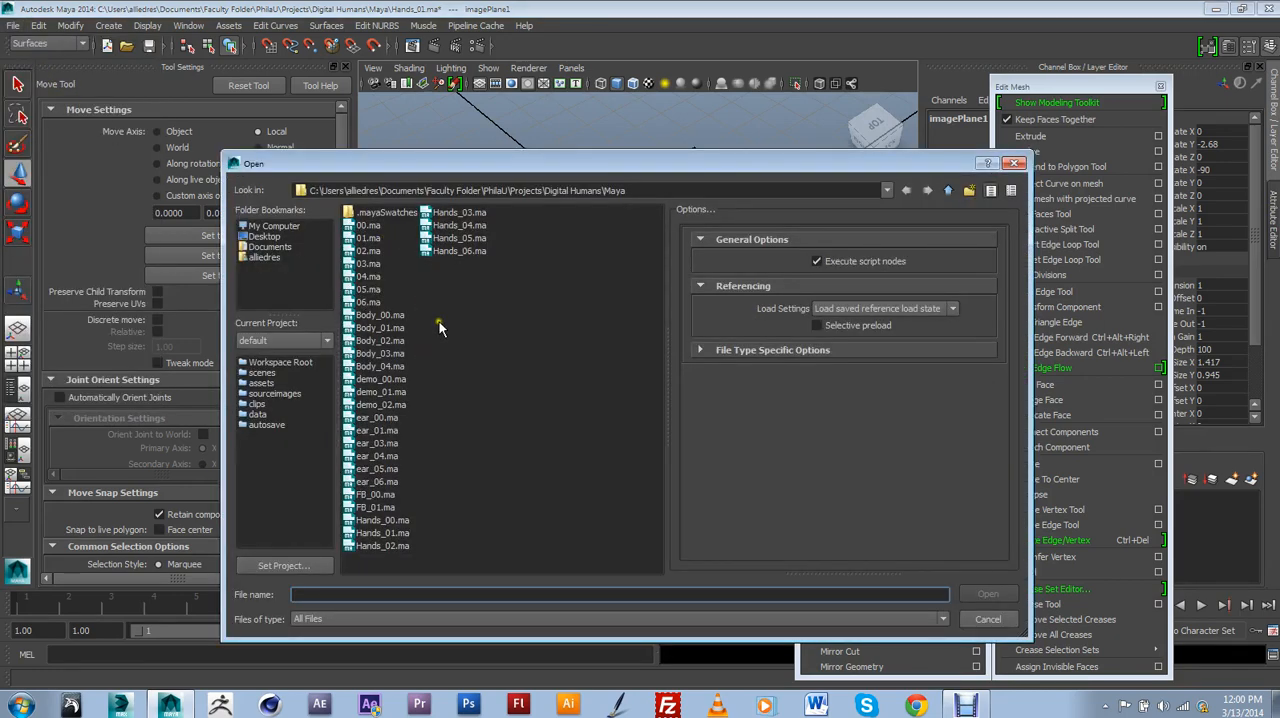
click(393, 545)
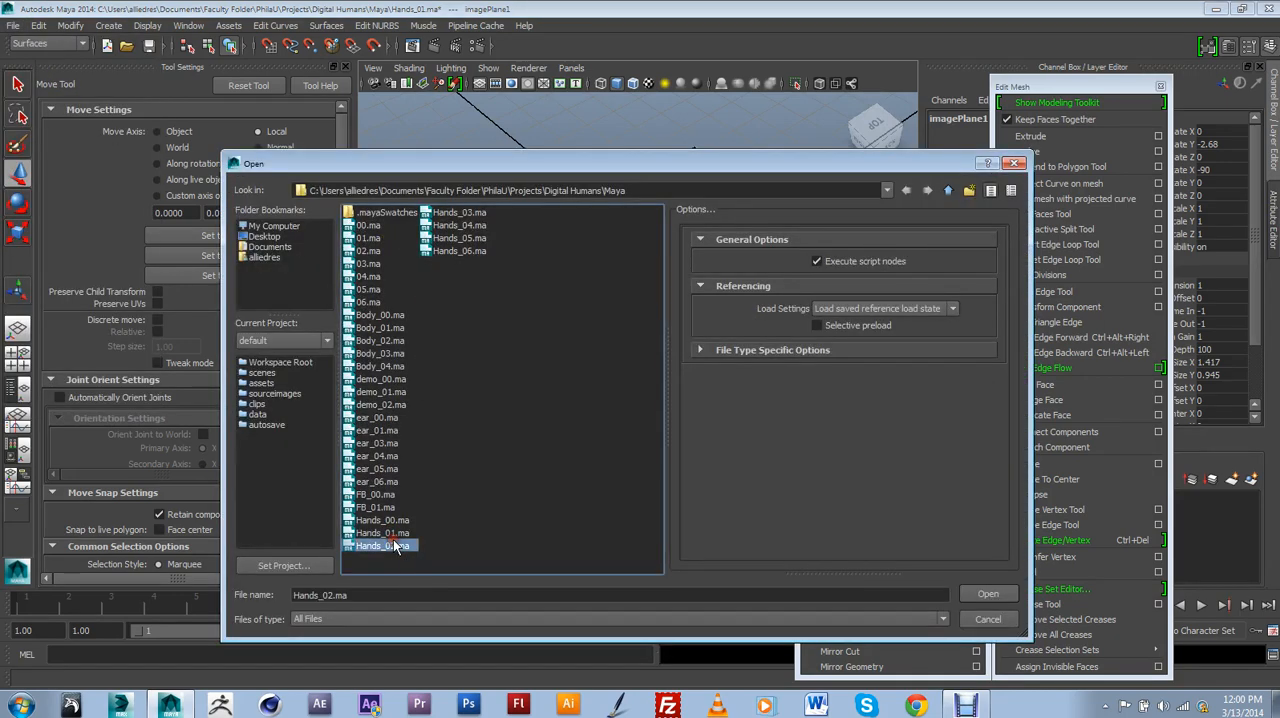
click(986, 594)
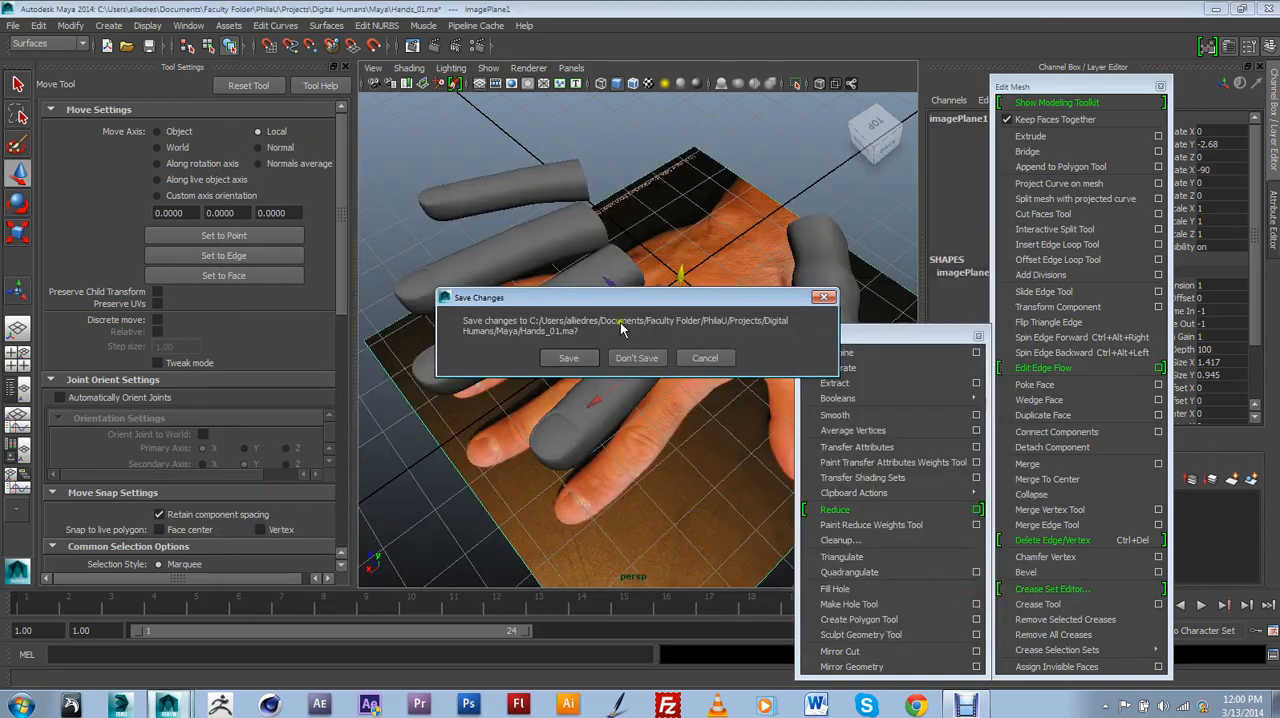
click(646, 358)
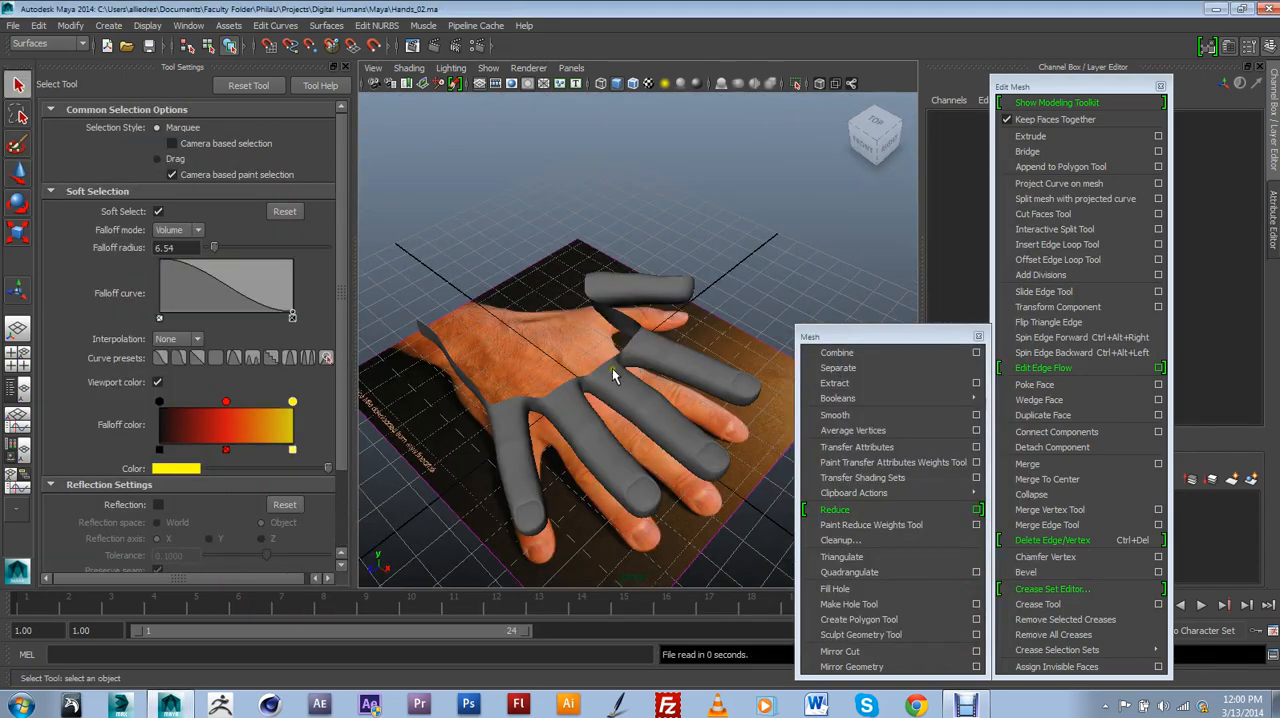
Select the connected hand mesh and turn off its smooth preview to show the polygon edges.
alt+drag(612, 368, 703, 320)
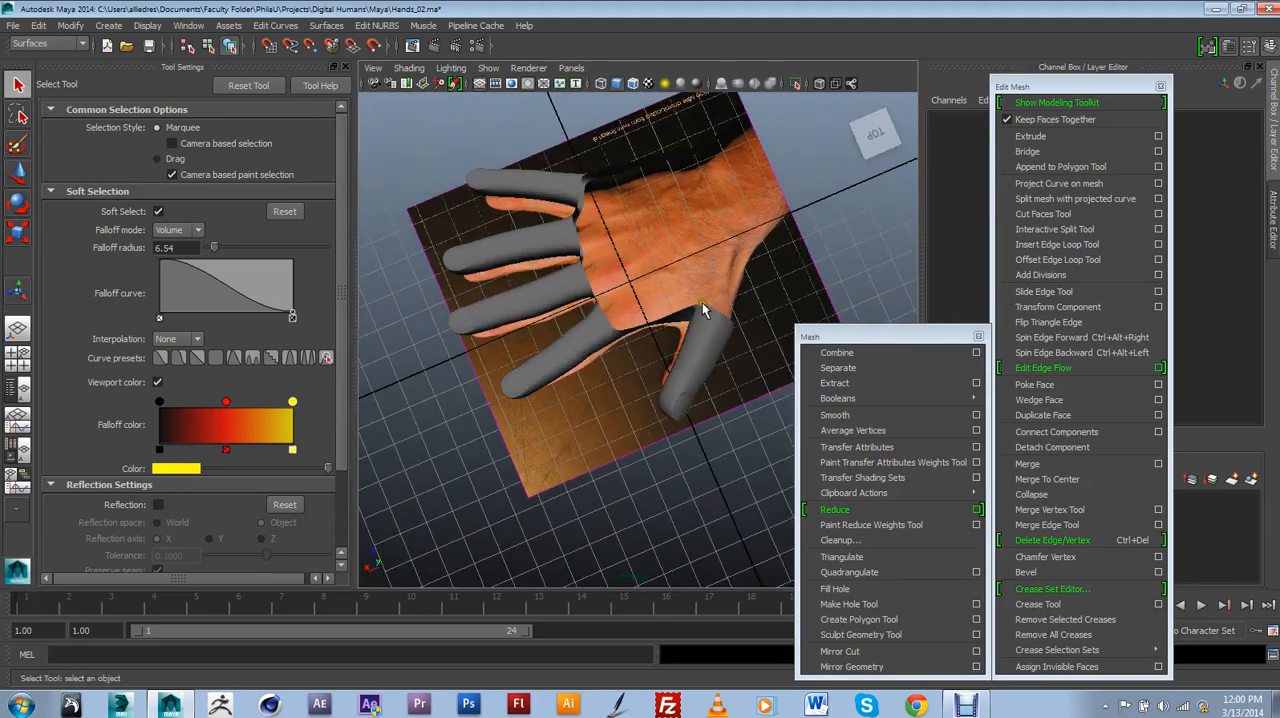
scroll(675, 383, up, 4)
alt+drag(611, 337, 577, 253)
click(500, 251)
key(1)
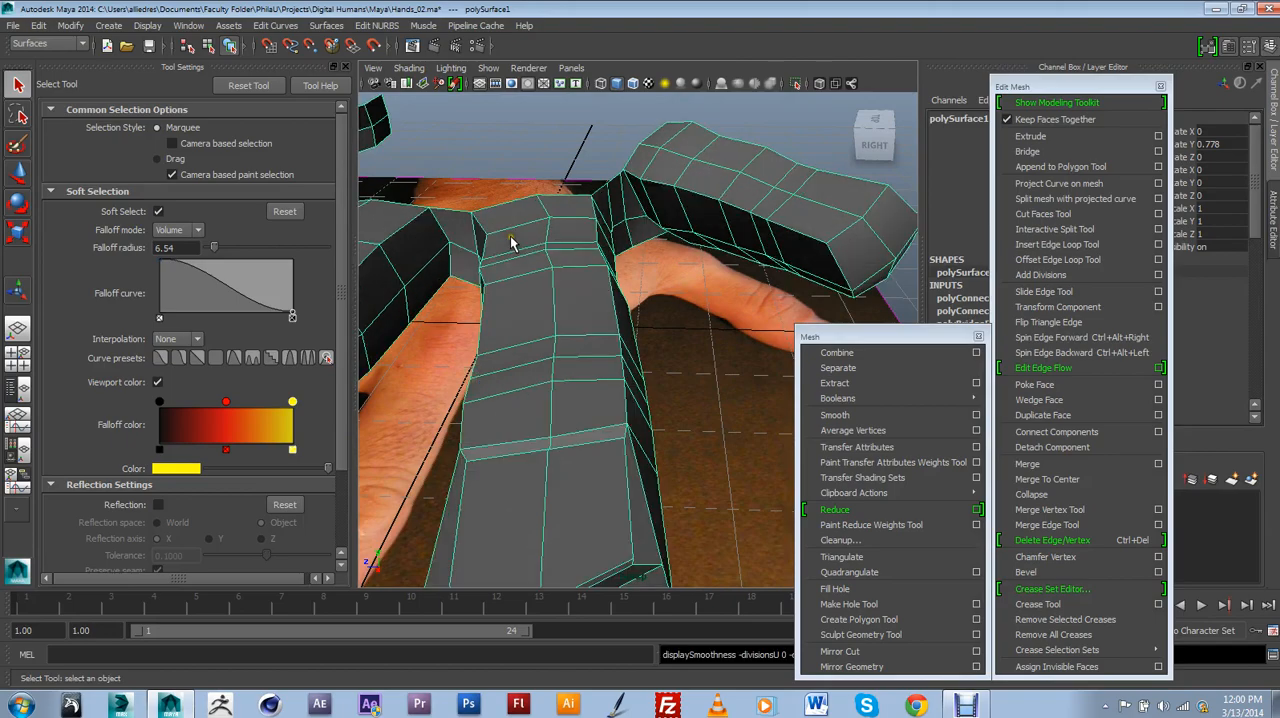
Examine the webbing geometry between the fingers and the open knuckle edges against the reference photo.
scroll(513, 238, down, 3)
alt+drag(500, 258, 578, 292)
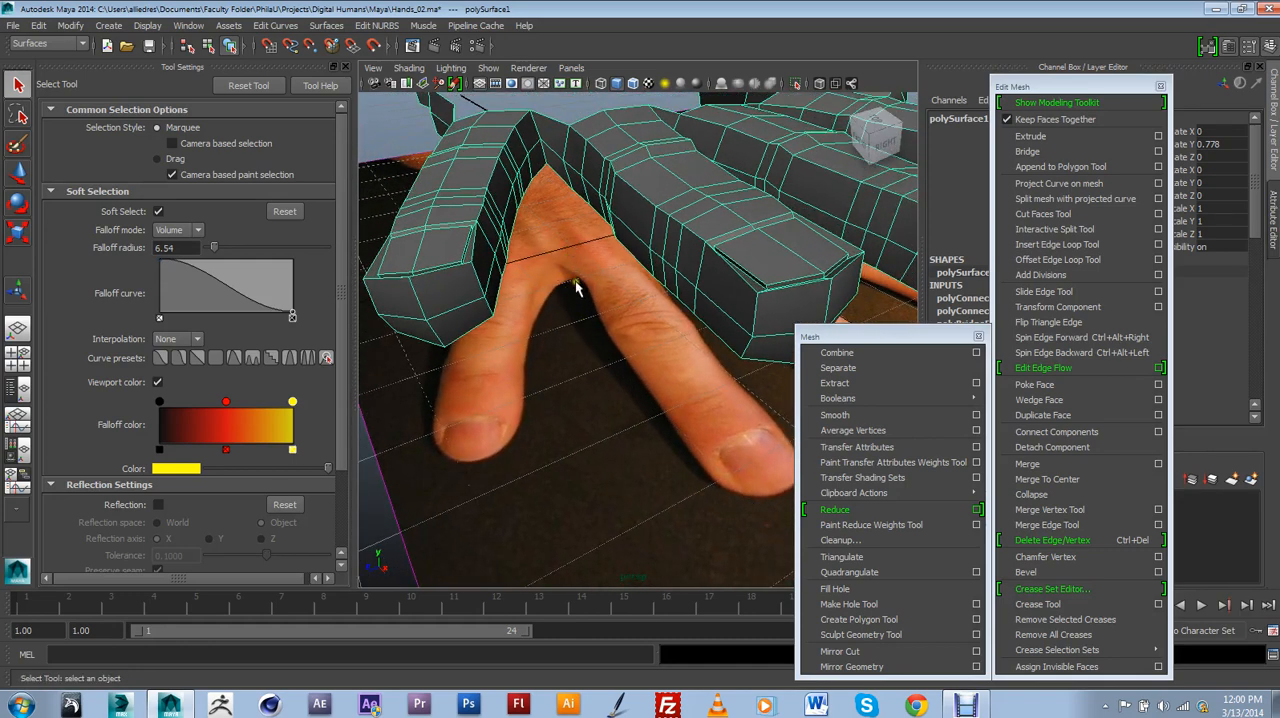
alt+drag(576, 288, 572, 340)
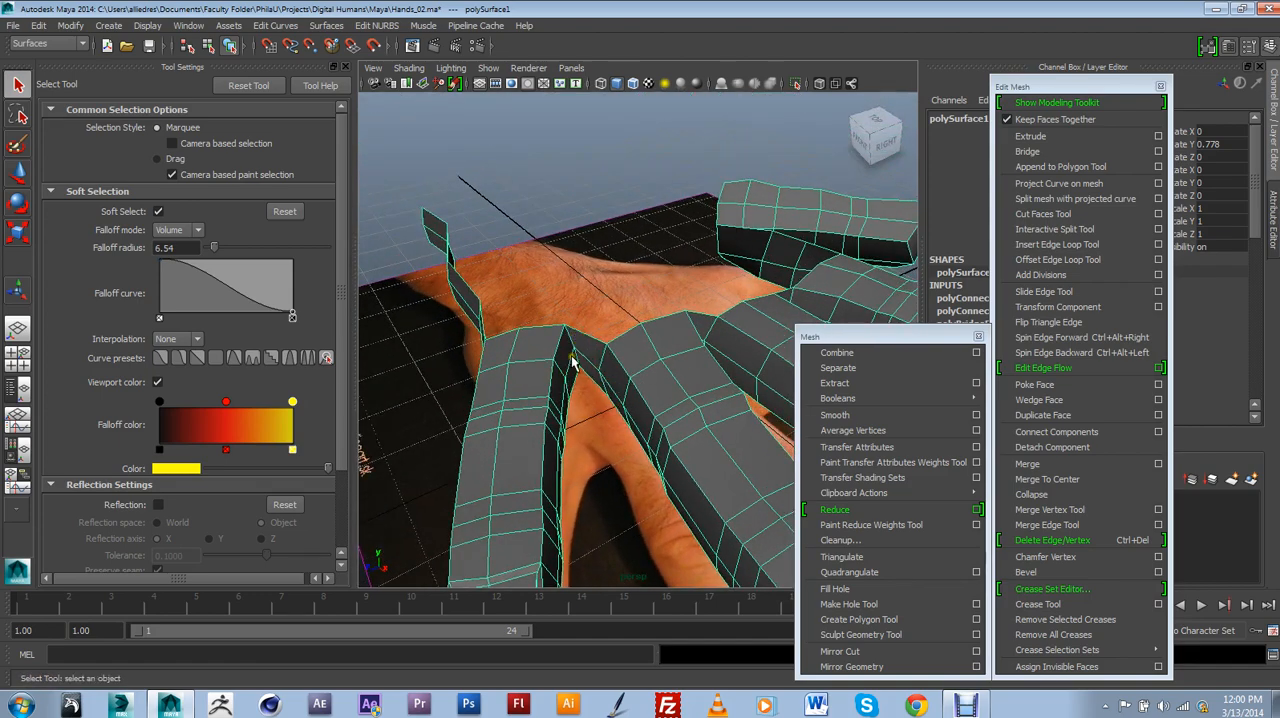
alt+drag(615, 335, 599, 428)
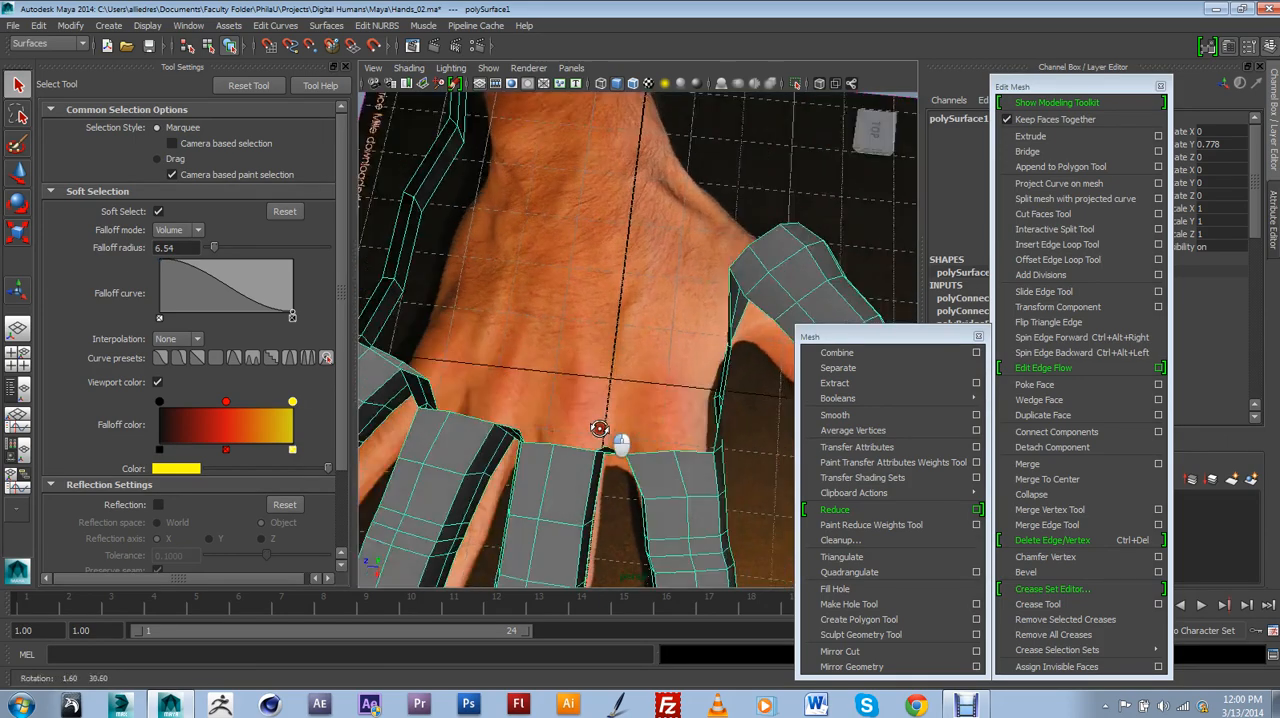
alt+drag(637, 497, 632, 347)
mouse_move(636, 296)
alt+mouse_down()
mouse_move(563, 322)
mouse_move(666, 277)
mouse_move(594, 320)
mouse_move(694, 294)
mouse_move(586, 231)
mouse_move(657, 283)
mouse_move(725, 238)
mouse_move(642, 267)
mouse_move(616, 332)
mouse_move(634, 272)
alt+mouse_up()
scroll(725, 238, down, 5)
scroll(573, 338, up, 5)
scroll(626, 325, down, 5)
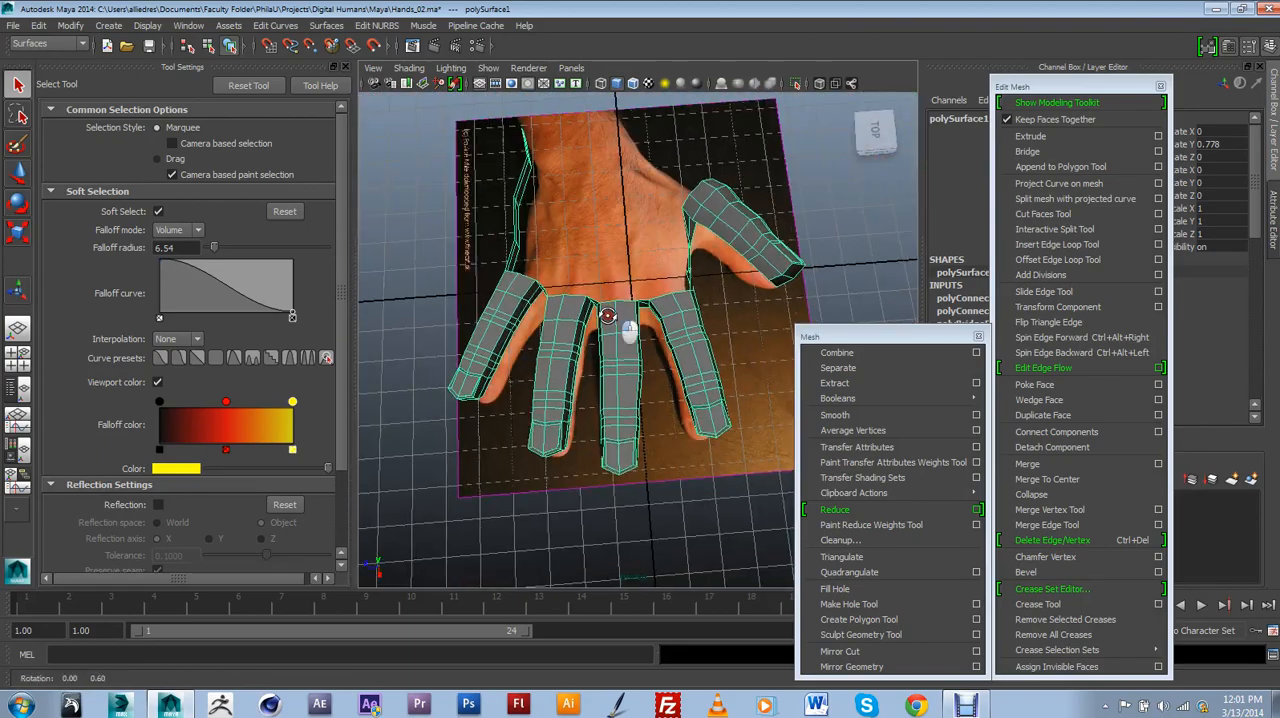
scroll(626, 325, up, 5)
Examine the polygon strip along the outer side of the palm and the connection towards the thumb.
alt+drag(626, 325, 590, 275)
alt+drag(657, 147, 535, 226)
scroll(706, 345, down, 5)
scroll(706, 345, up, 5)
alt+middle_drag(535, 226, 560, 271)
alt+drag(560, 271, 690, 335)
alt+middle_drag(690, 335, 748, 307)
alt+drag(748, 307, 755, 280)
alt+drag(524, 398, 745, 250)
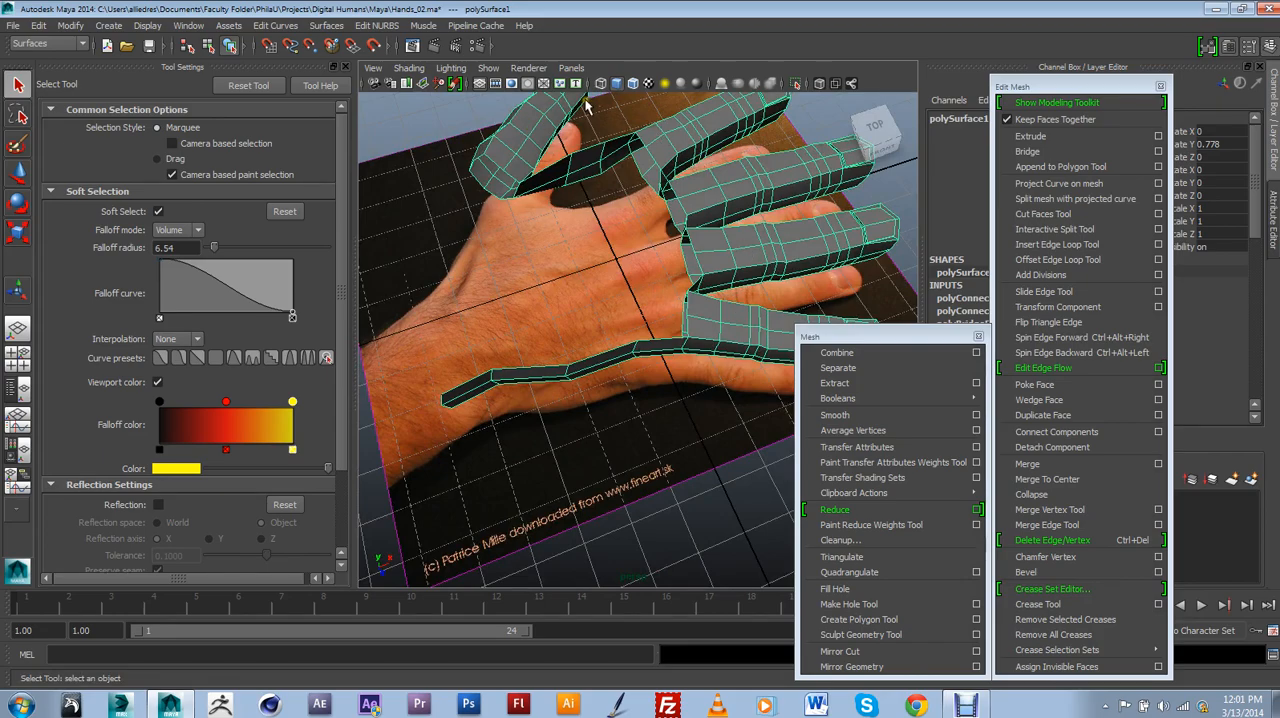
alt+drag(627, 124, 678, 198)
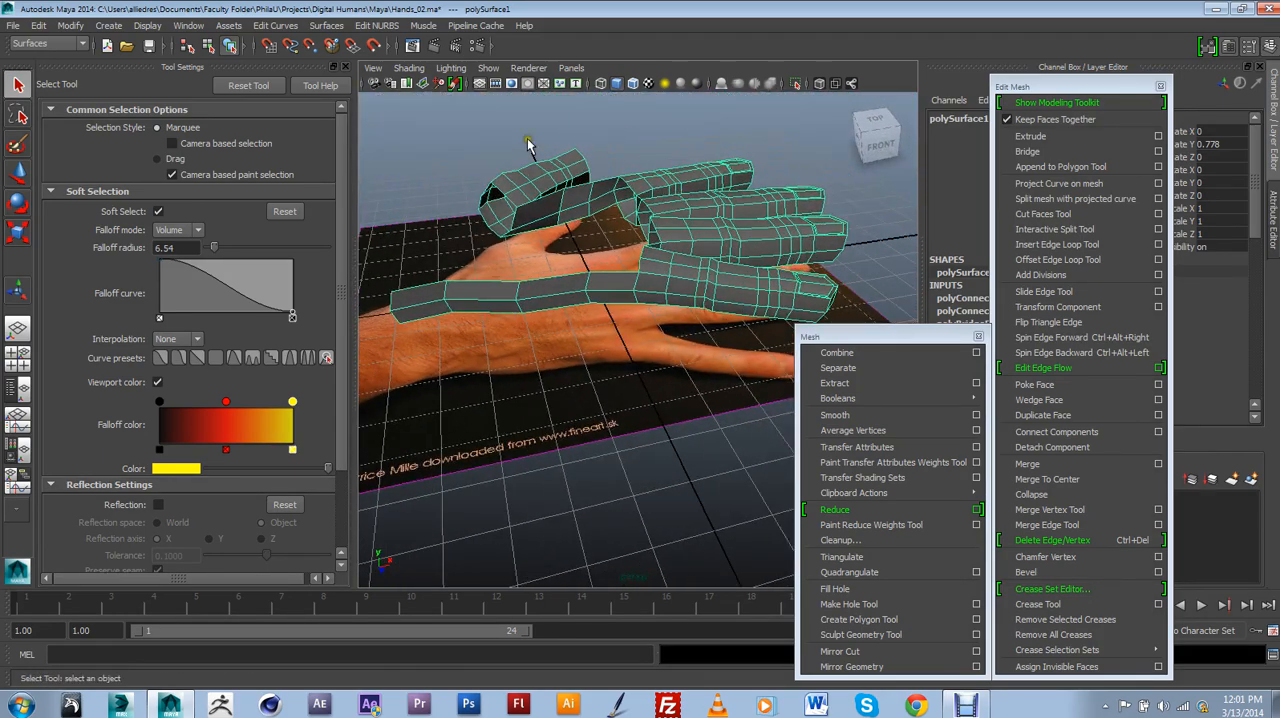
alt+drag(672, 257, 645, 225)
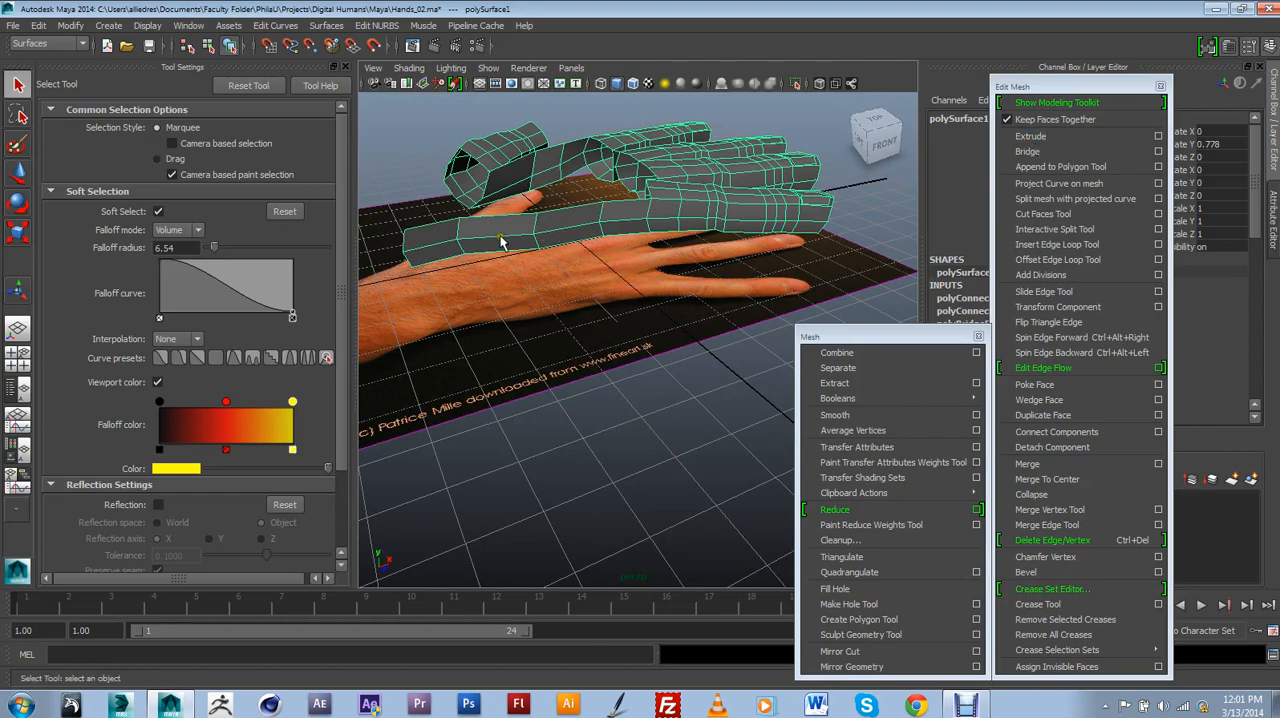
alt+drag(548, 235, 616, 330)
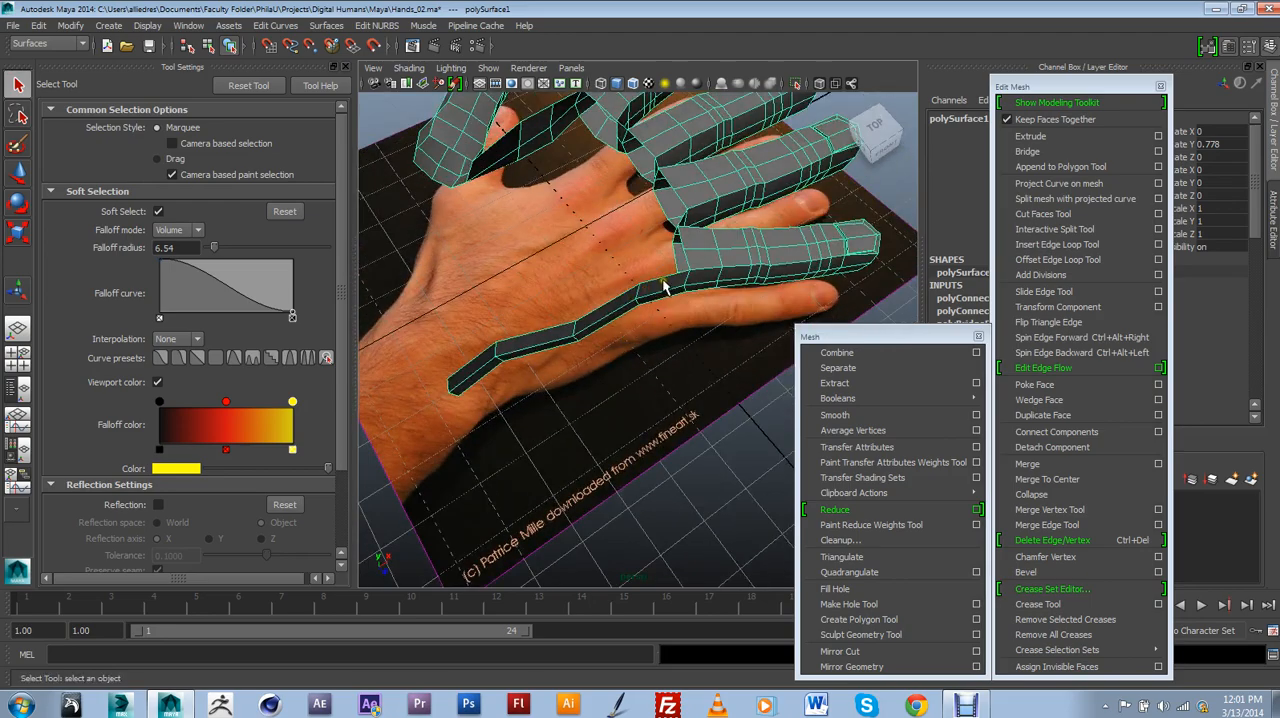
alt+drag(663, 287, 573, 338)
Open the scene Hands_03.ma without saving the changes to Hands_02.ma.
click(12, 25)
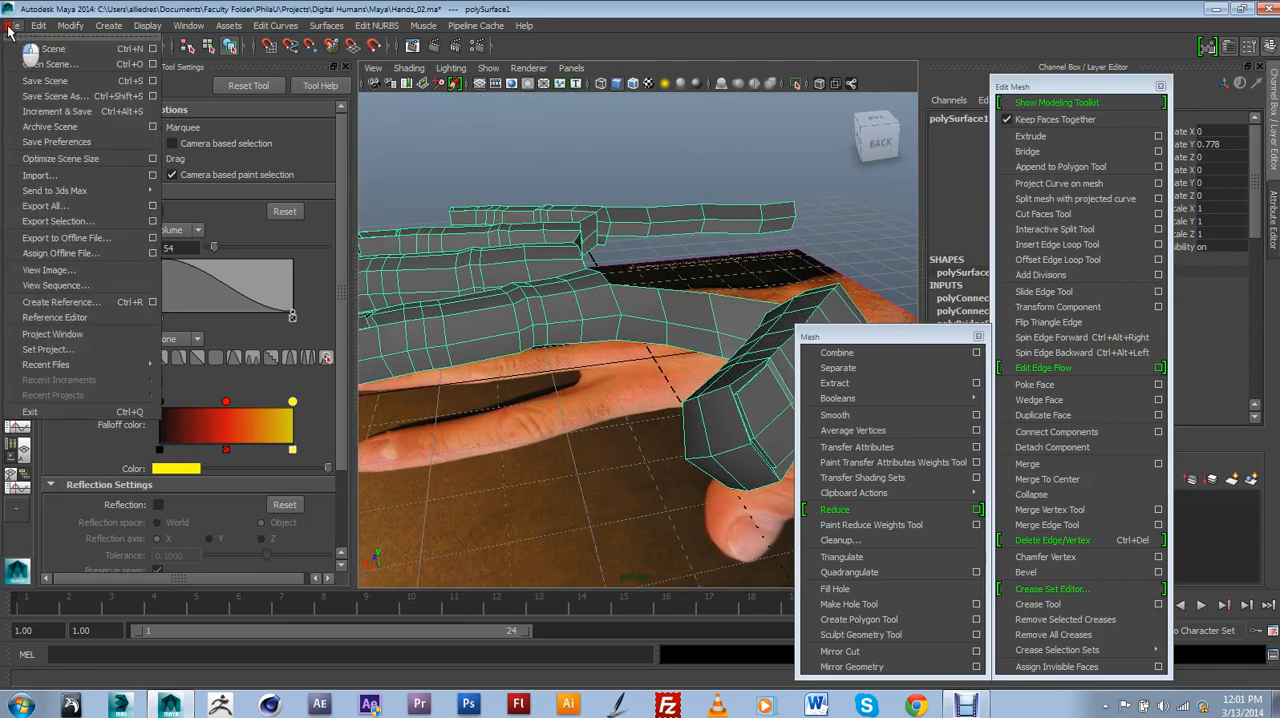
click(40, 64)
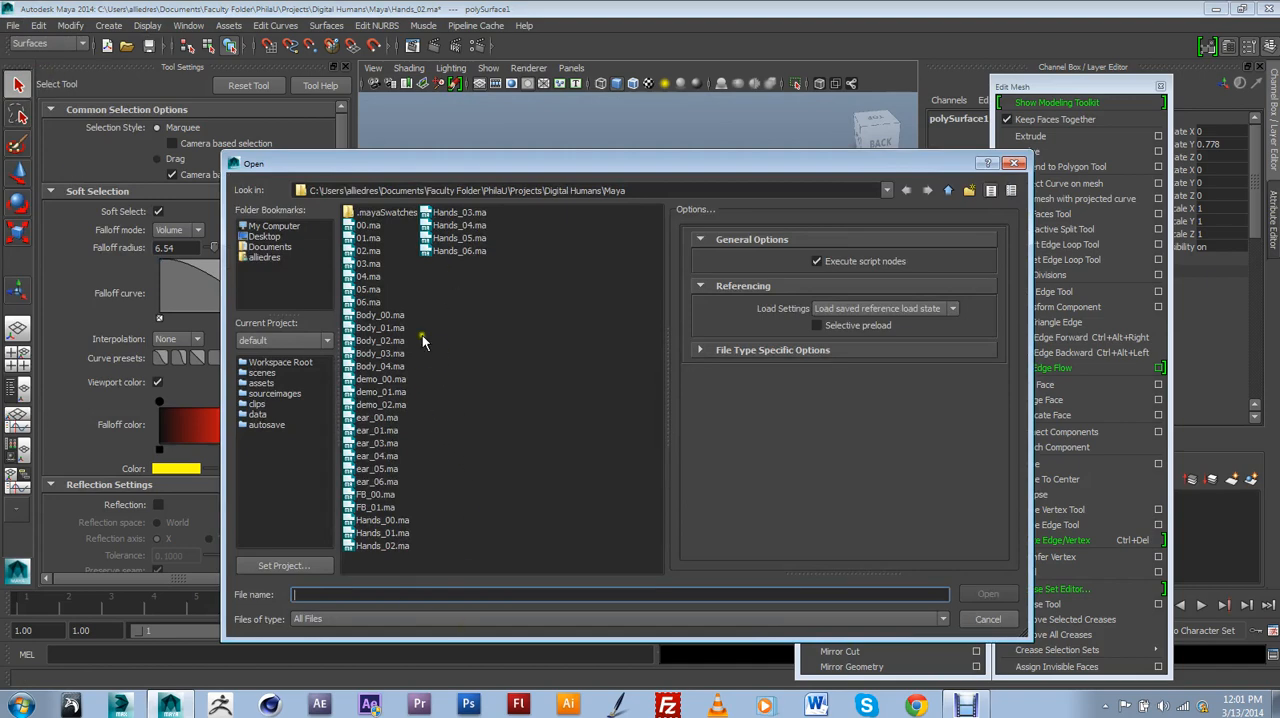
click(466, 213)
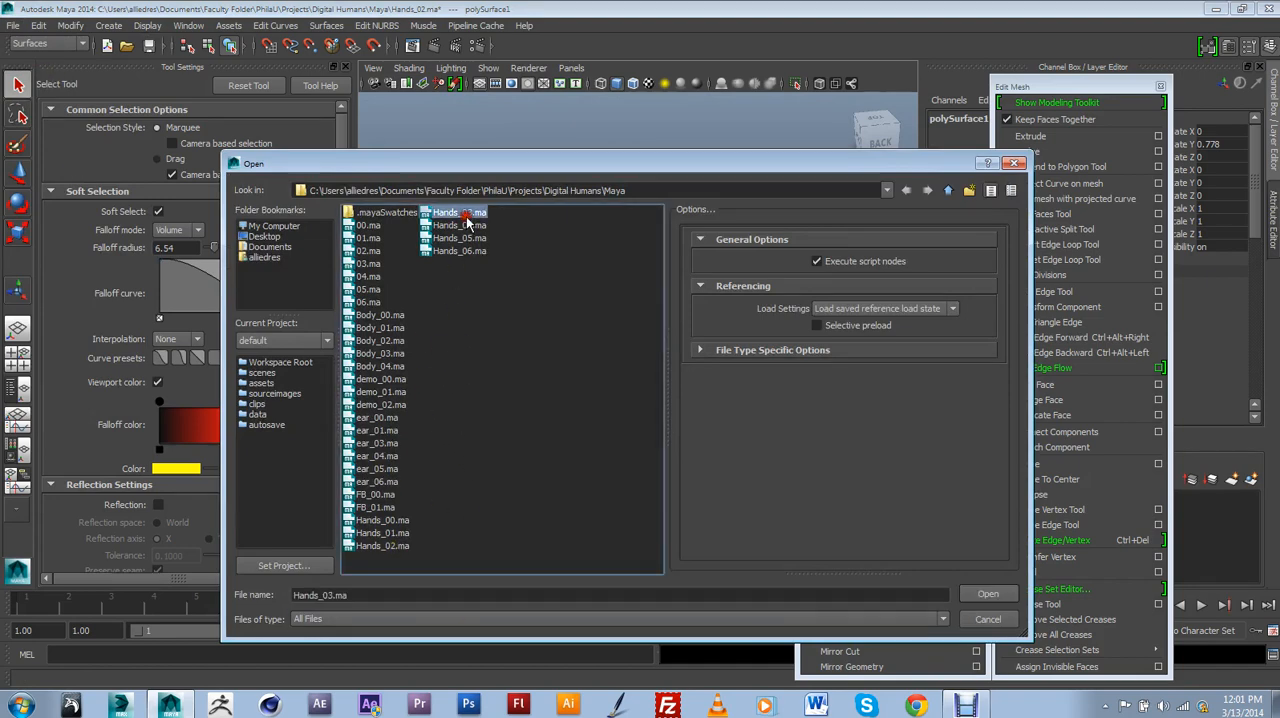
click(986, 594)
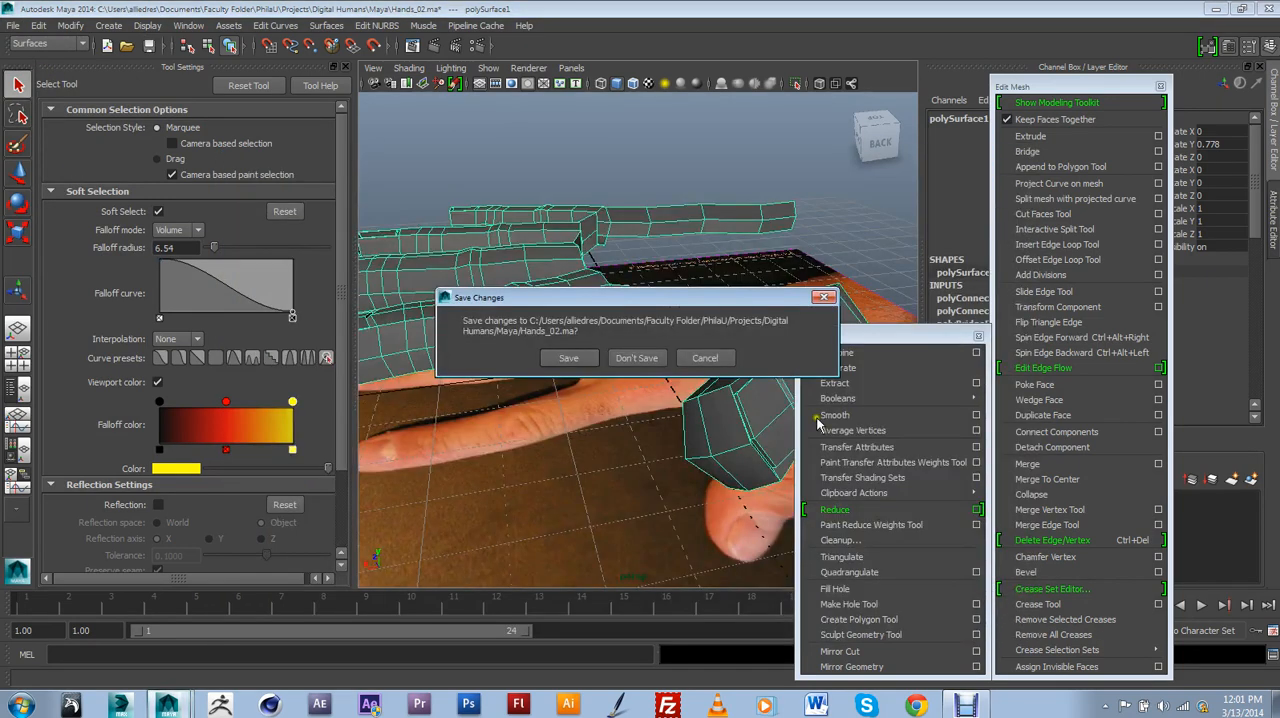
click(643, 361)
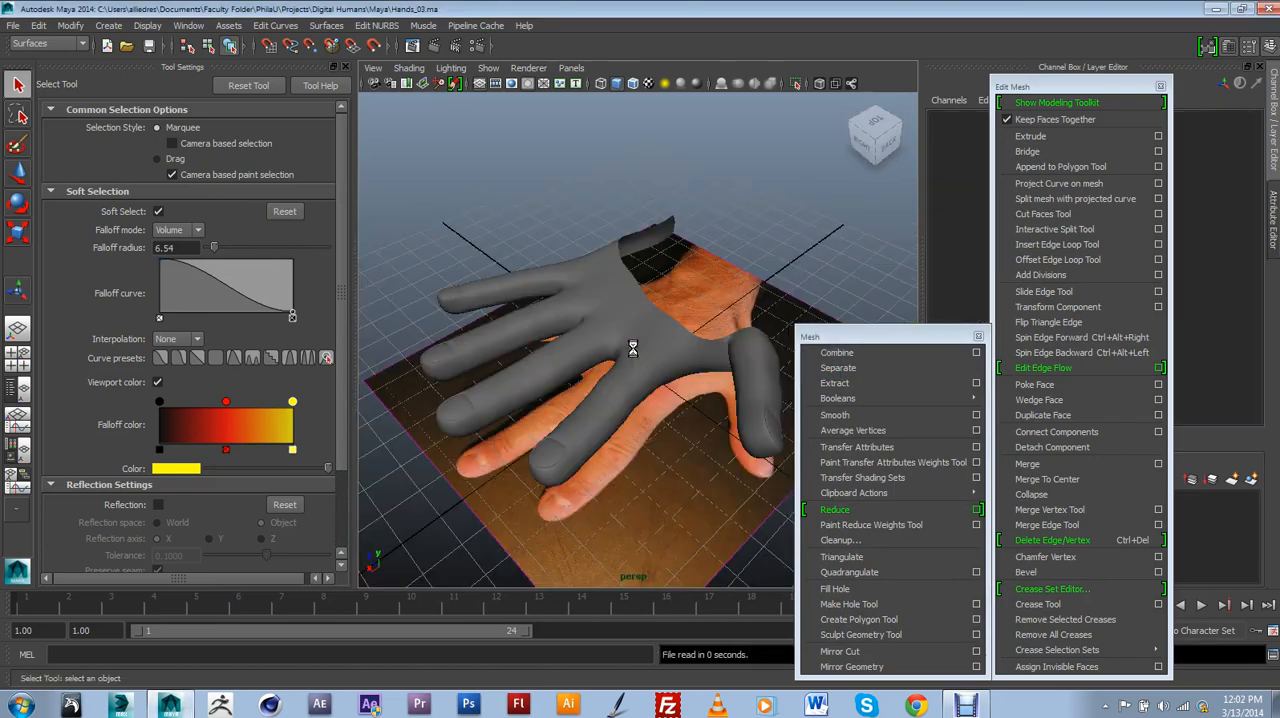
Select the connected hand mesh and turn off its smooth preview to inspect the polygons across the knuckles.
click(649, 336)
alt+drag(651, 338, 660, 358)
key(1)
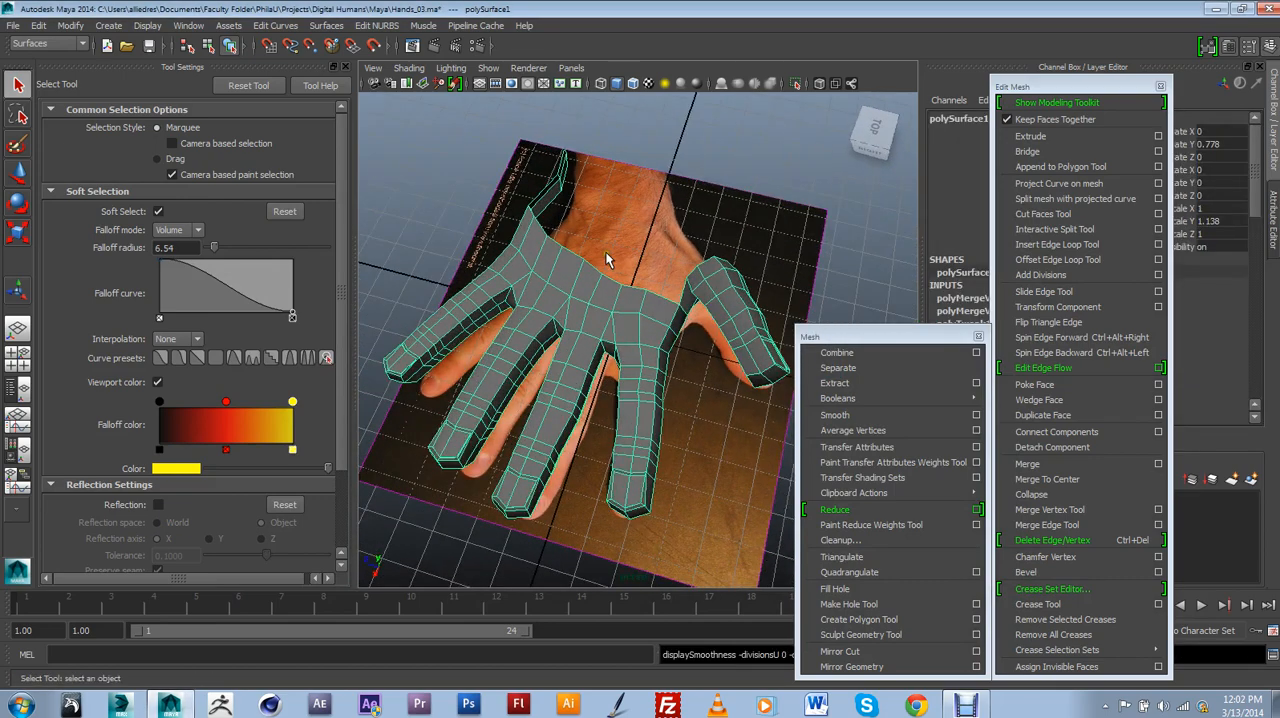
alt+drag(602, 270, 645, 350)
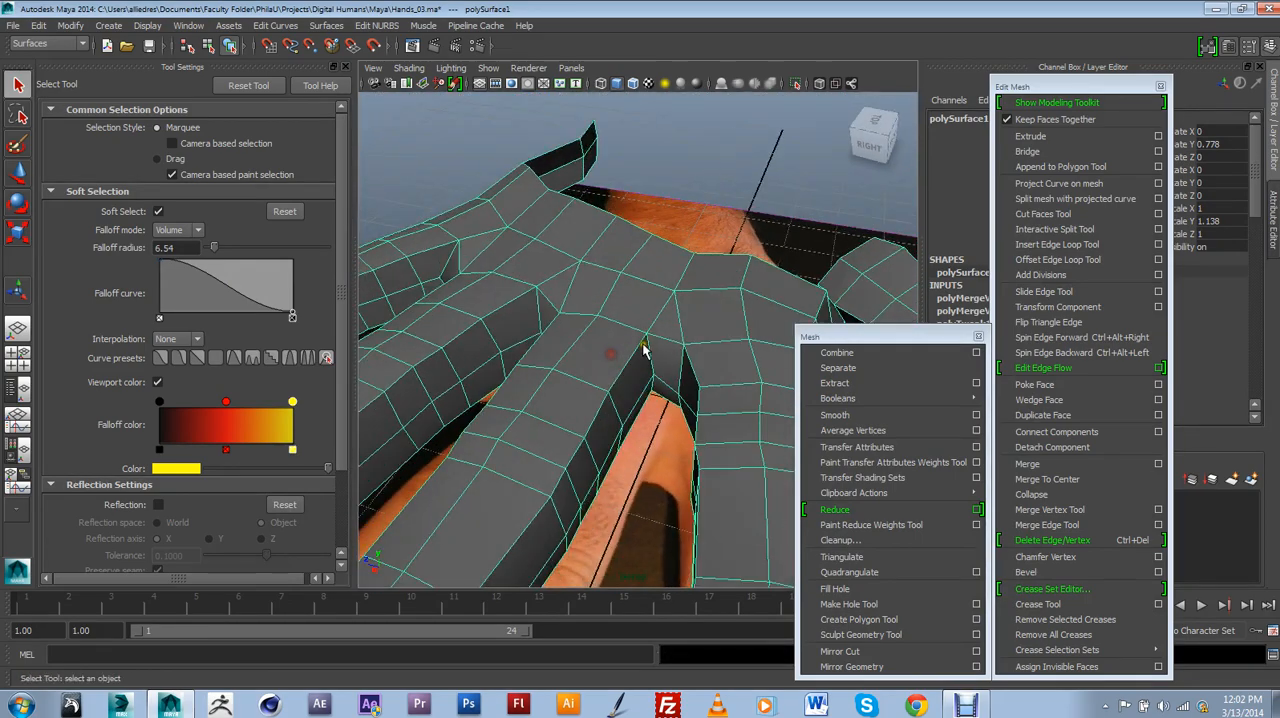
alt+drag(567, 263, 675, 270)
alt+drag(605, 333, 662, 283)
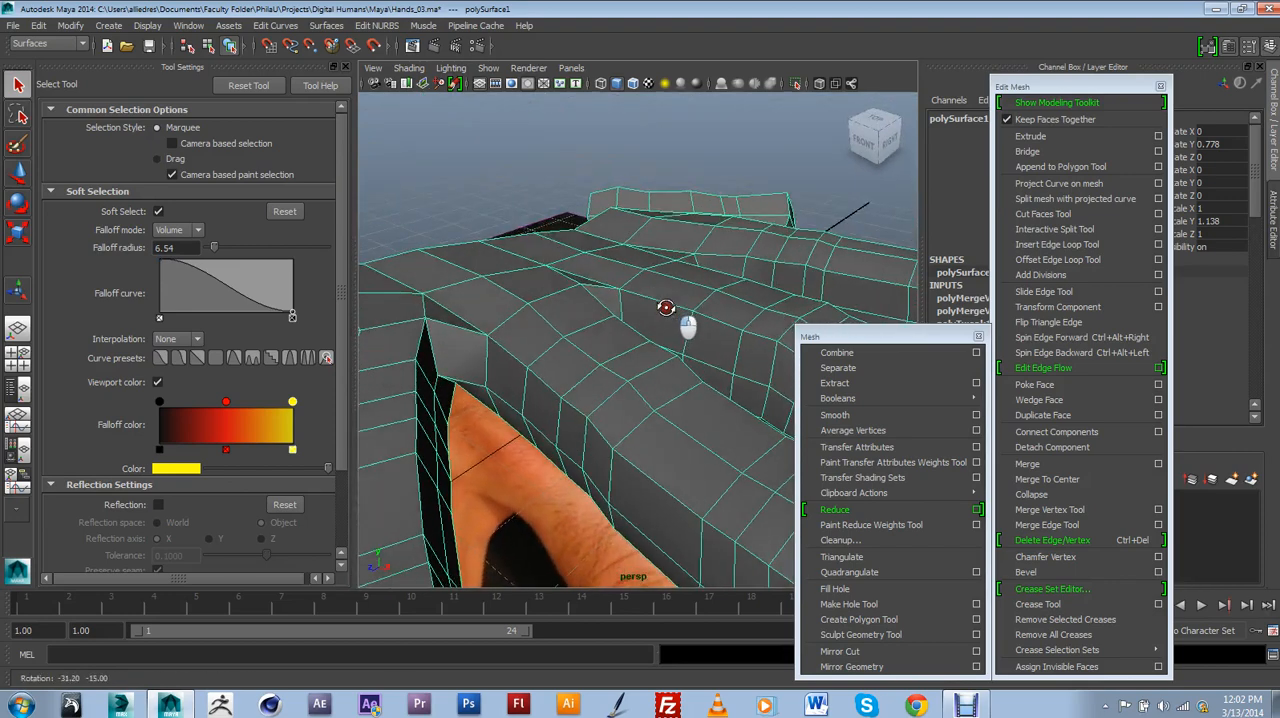
Compare the smoothed hand with its unsmoothed polygon cage around the knuckles and finger webbing.
key(3)
click(522, 185)
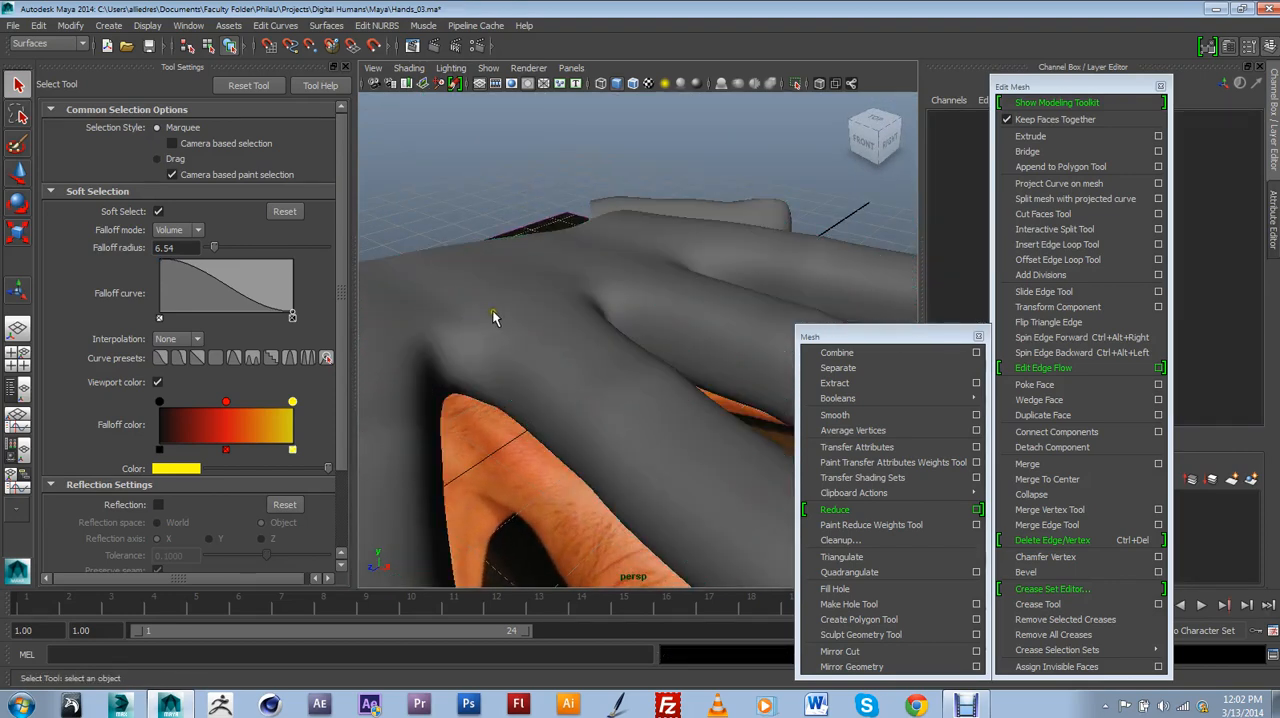
click(492, 310)
key(1)
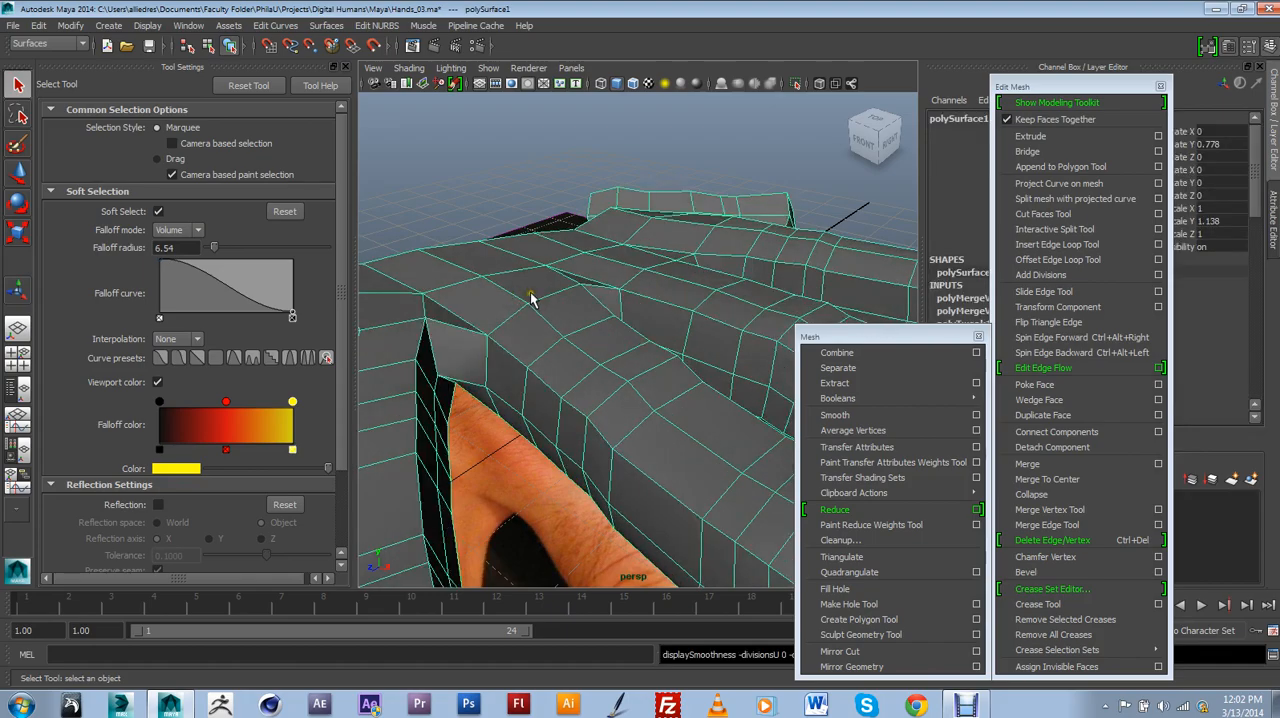
alt+drag(531, 298, 663, 345)
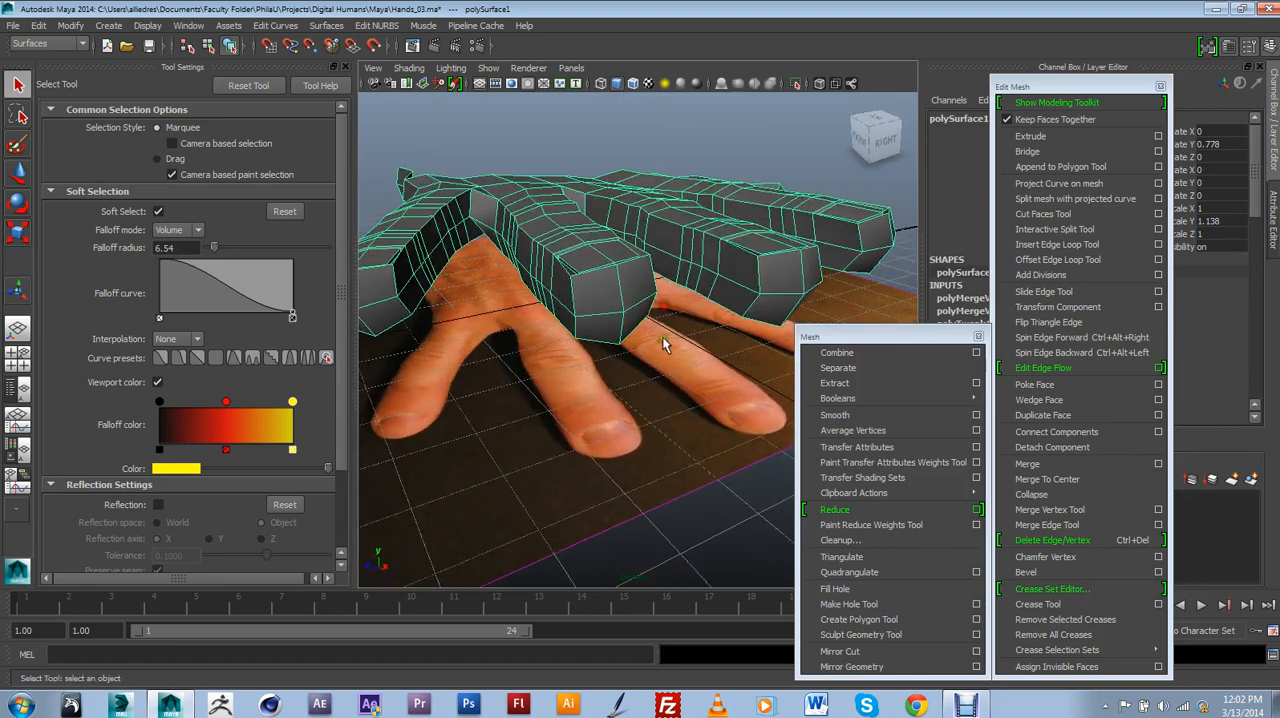
Raise the hand mesh above the reference photo to a Translate Y of about 5.521.
click(735, 403)
alt+drag(735, 403, 610, 390)
click(610, 390)
click(22, 166)
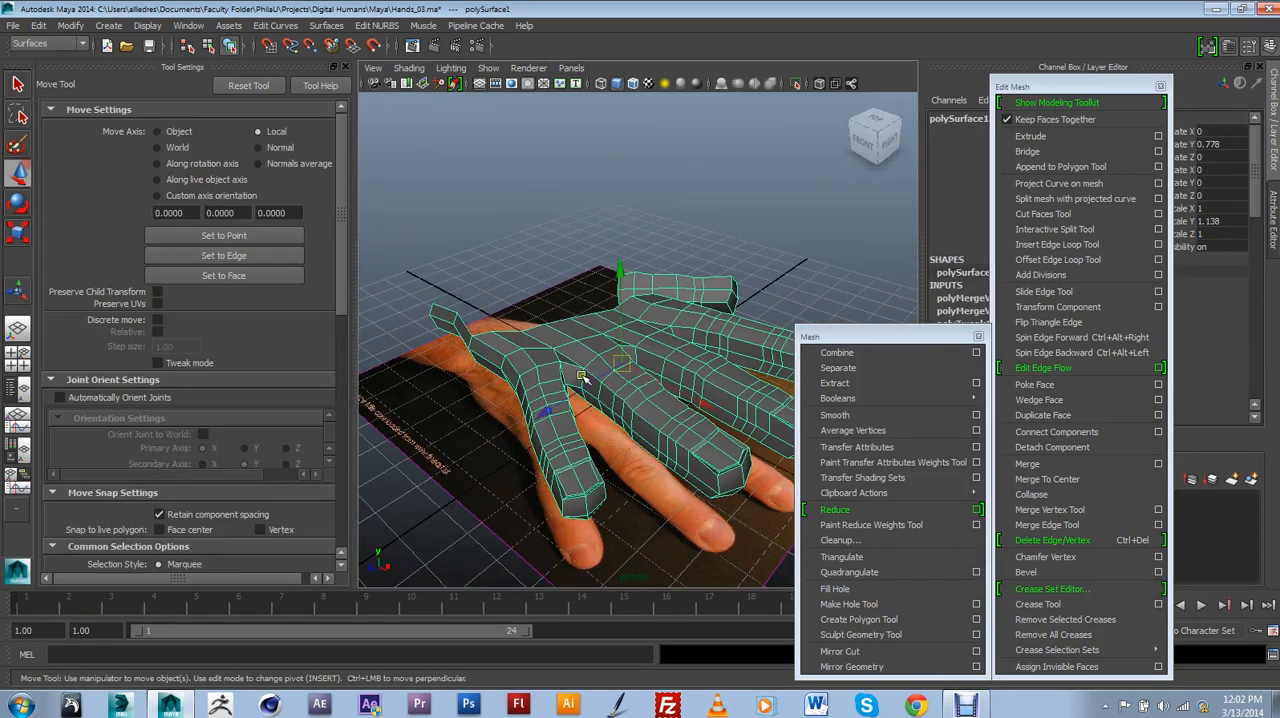
drag(620, 332, 580, 386)
alt+right_drag(580, 386, 663, 360)
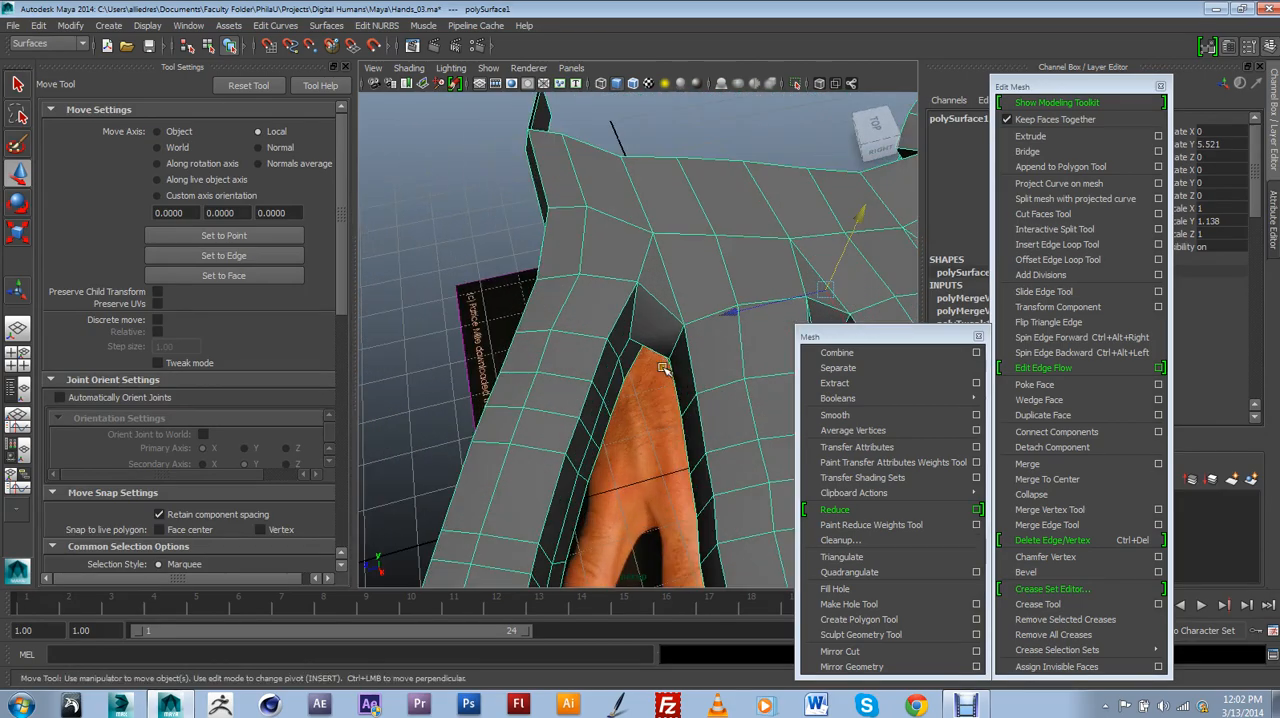
Examine the edge flow over the knuckles and the gaps between the fingers of the raised hand.
alt+middle_drag(663, 360, 553, 367)
alt+middle_drag(668, 400, 523, 339)
alt+middle_drag(600, 329, 621, 384)
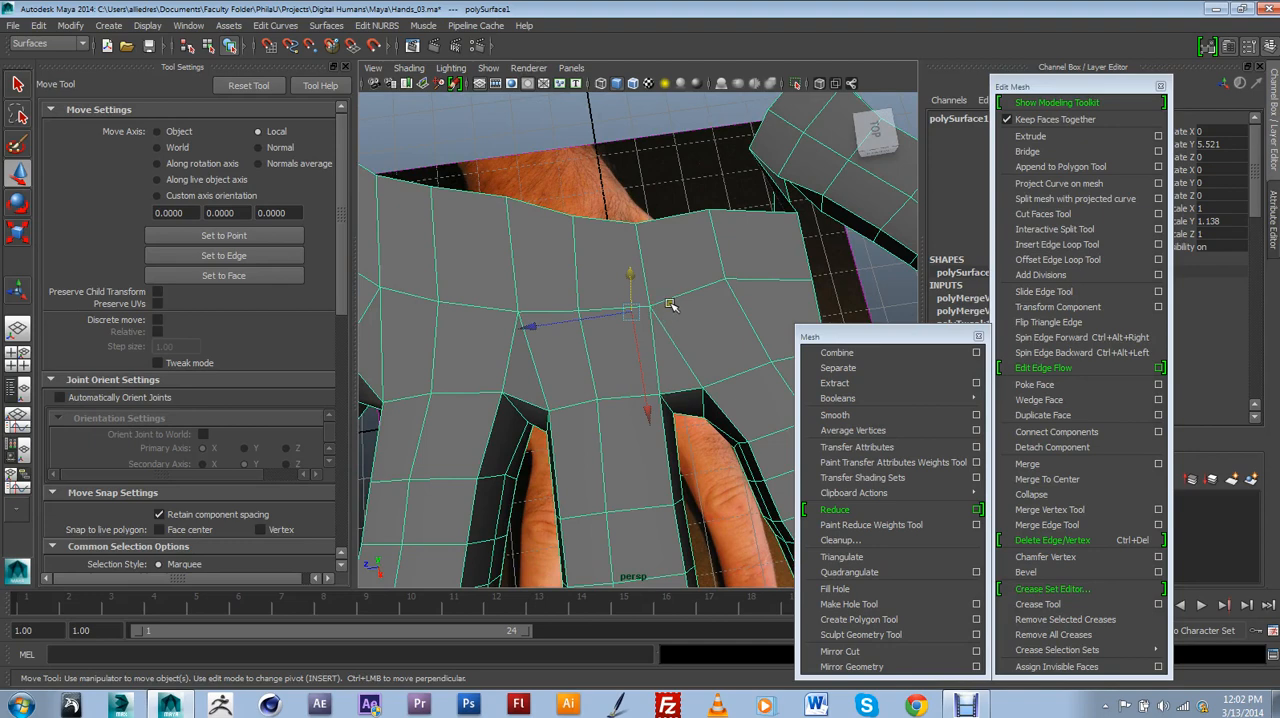
alt+drag(660, 331, 690, 296)
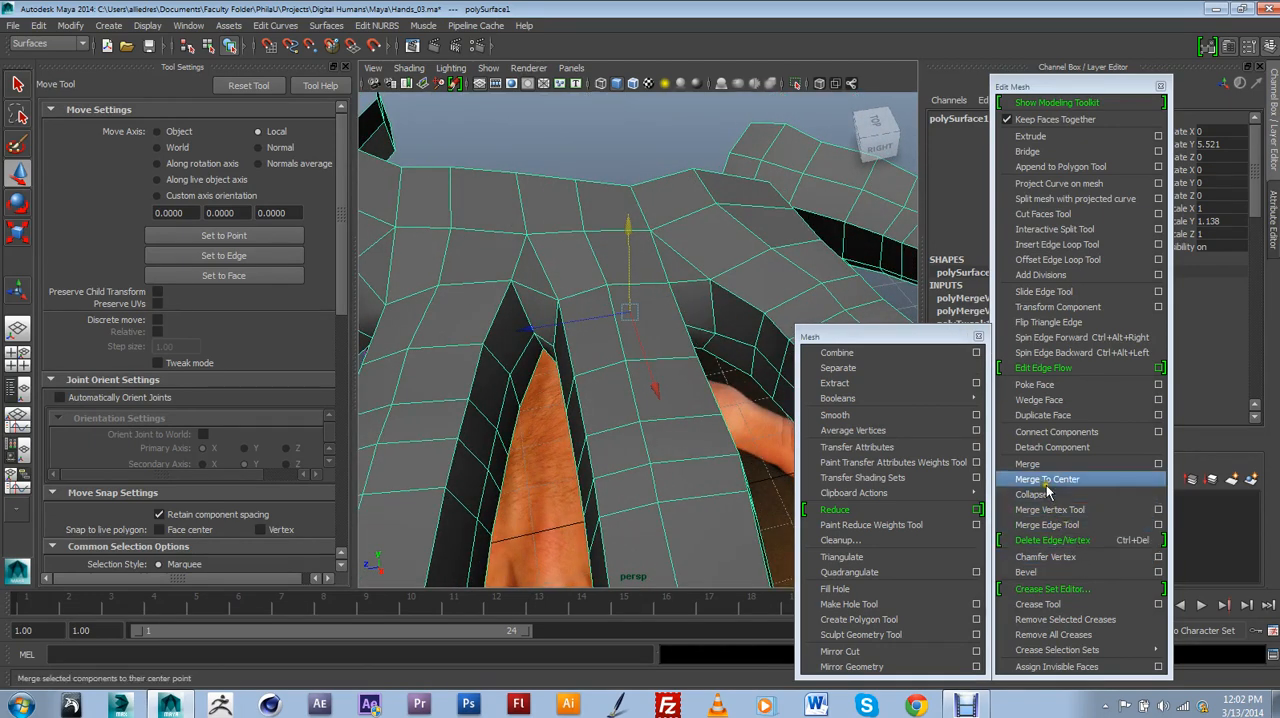
alt+drag(621, 233, 600, 281)
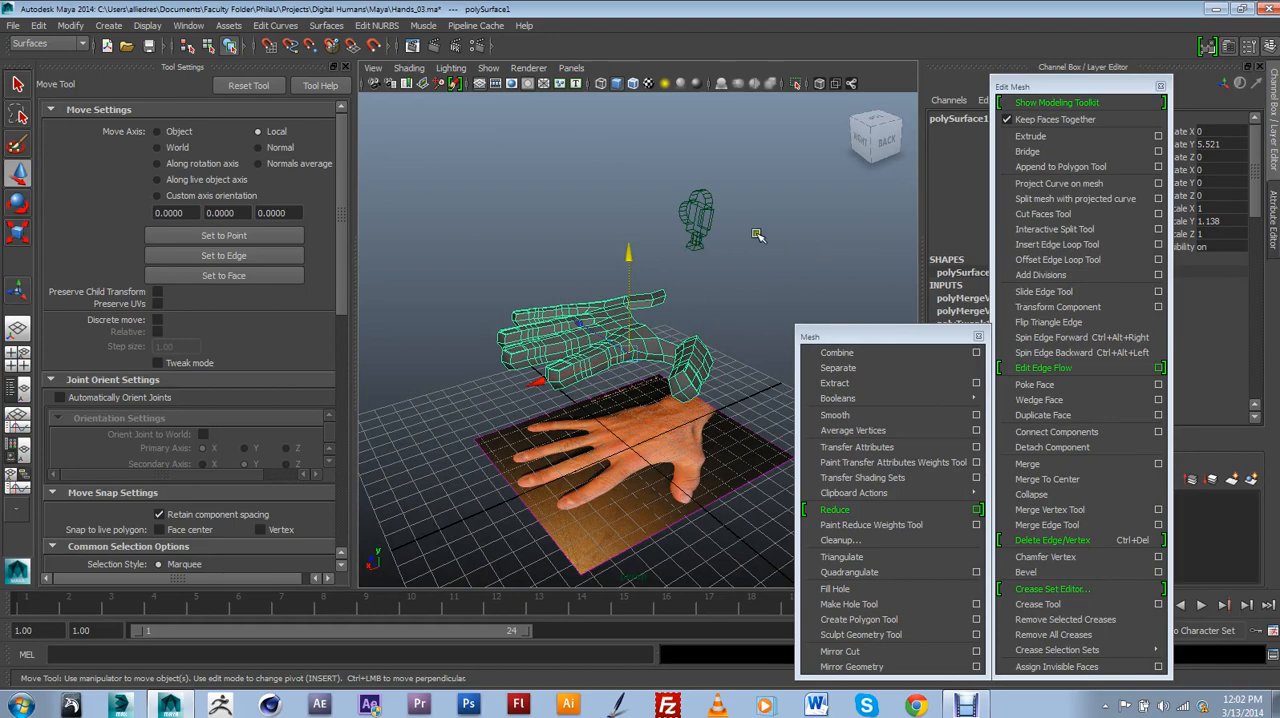
Examine the underside of the hand, the thumb connection and the open edge at the back of the knuckles.
alt+drag(708, 233, 748, 248)
scroll(630, 296, up, 6)
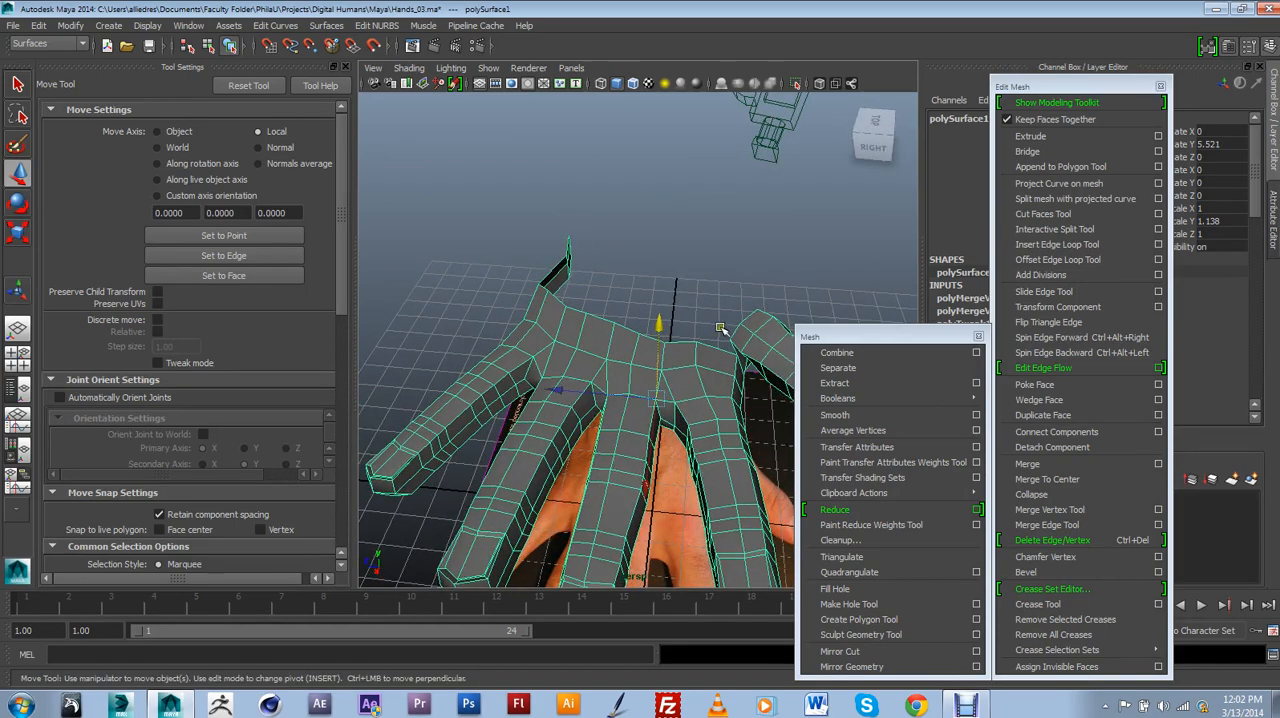
alt+drag(720, 328, 684, 306)
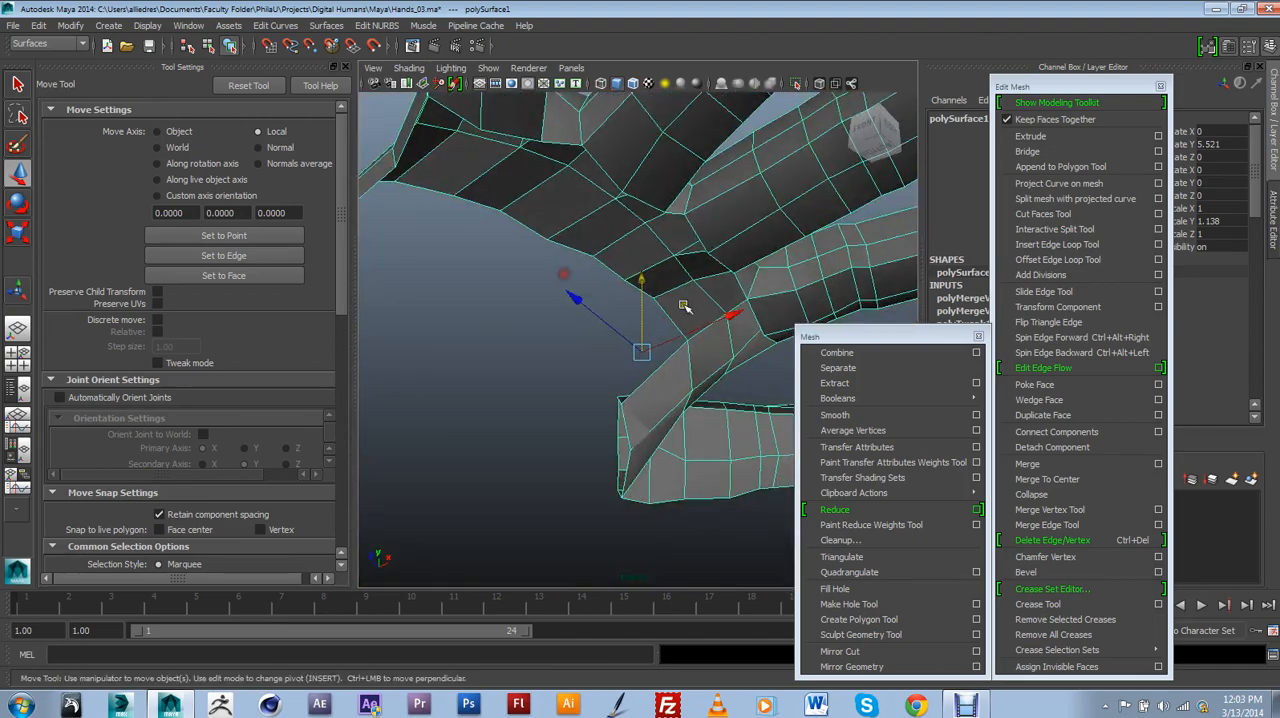
alt+drag(636, 226, 691, 351)
scroll(613, 353, down, 3)
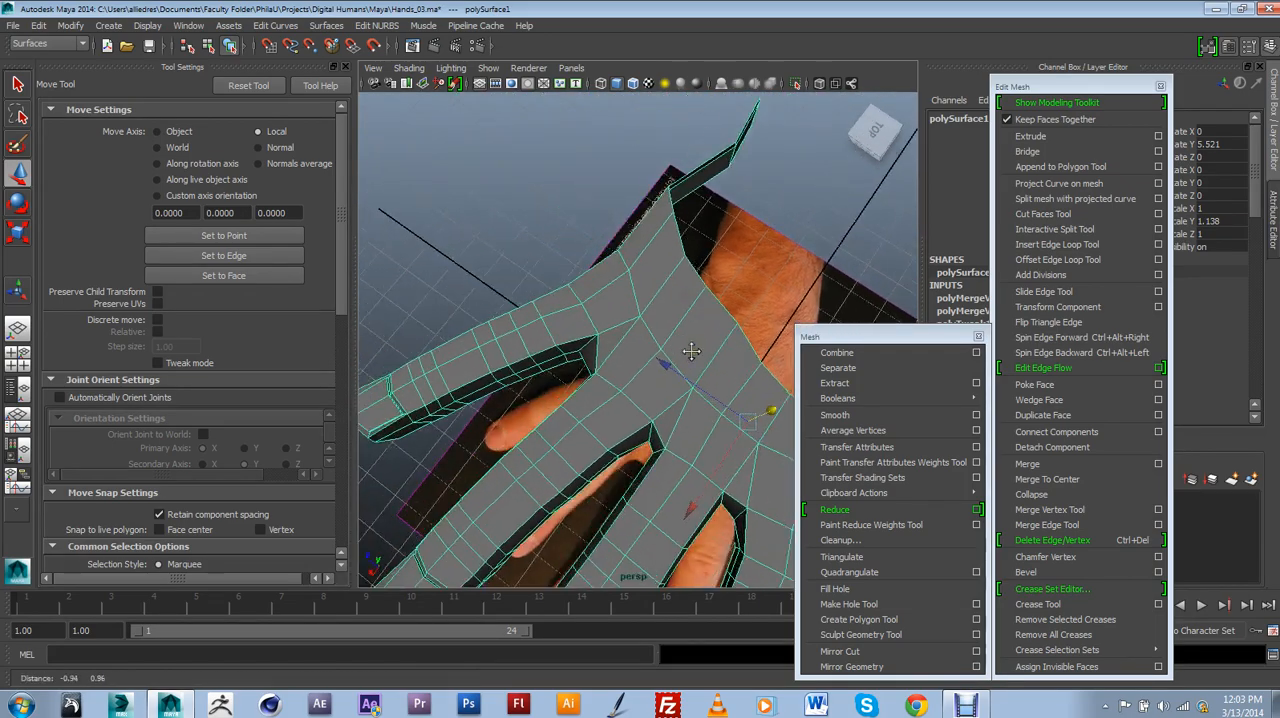
alt+middle_drag(691, 351, 662, 322)
scroll(656, 320, up, 3)
alt+drag(654, 322, 681, 358)
Put the hand mesh into vertex editing and show its open back edge against the photo in the top view.
click(510, 309)
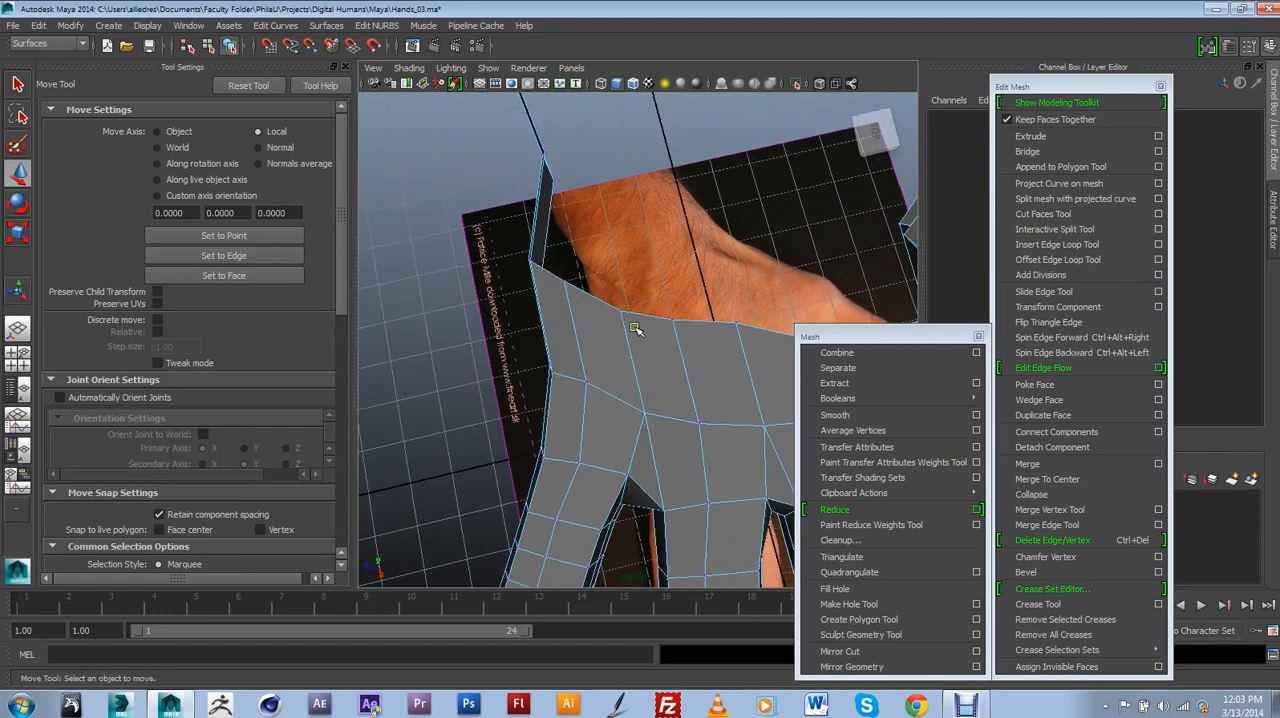
alt+drag(642, 397, 592, 360)
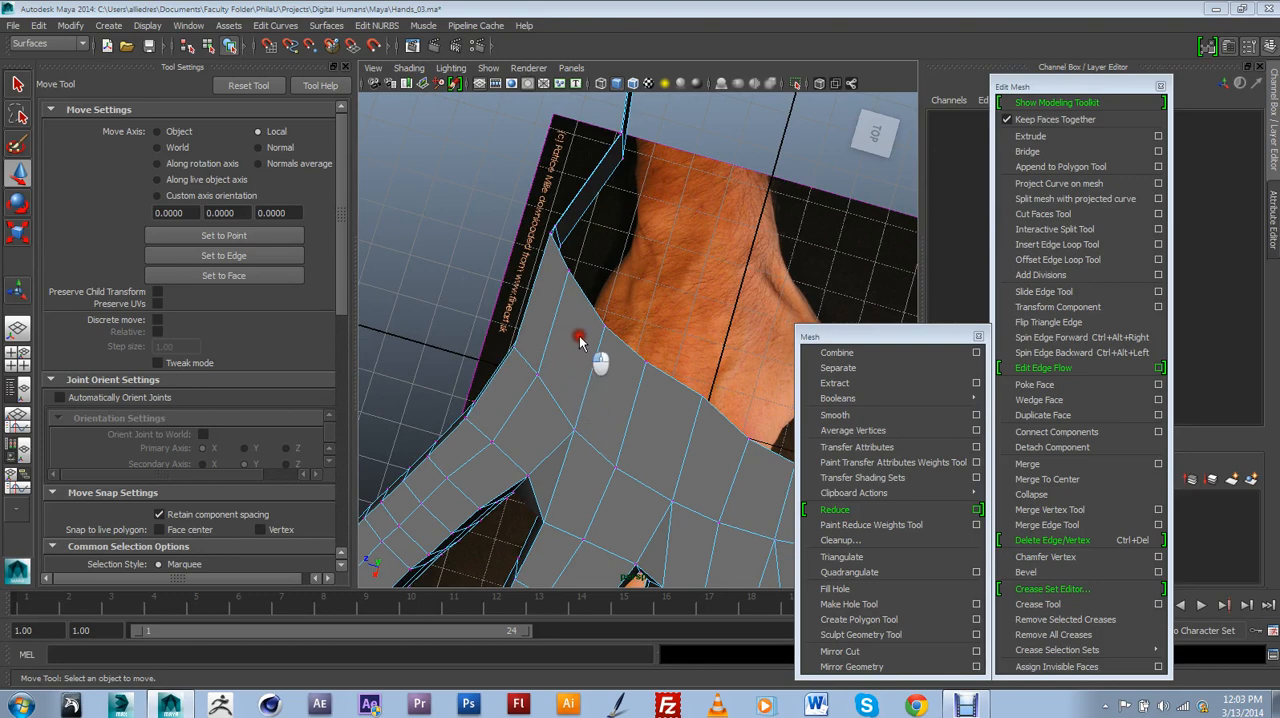
drag(553, 357, 571, 357)
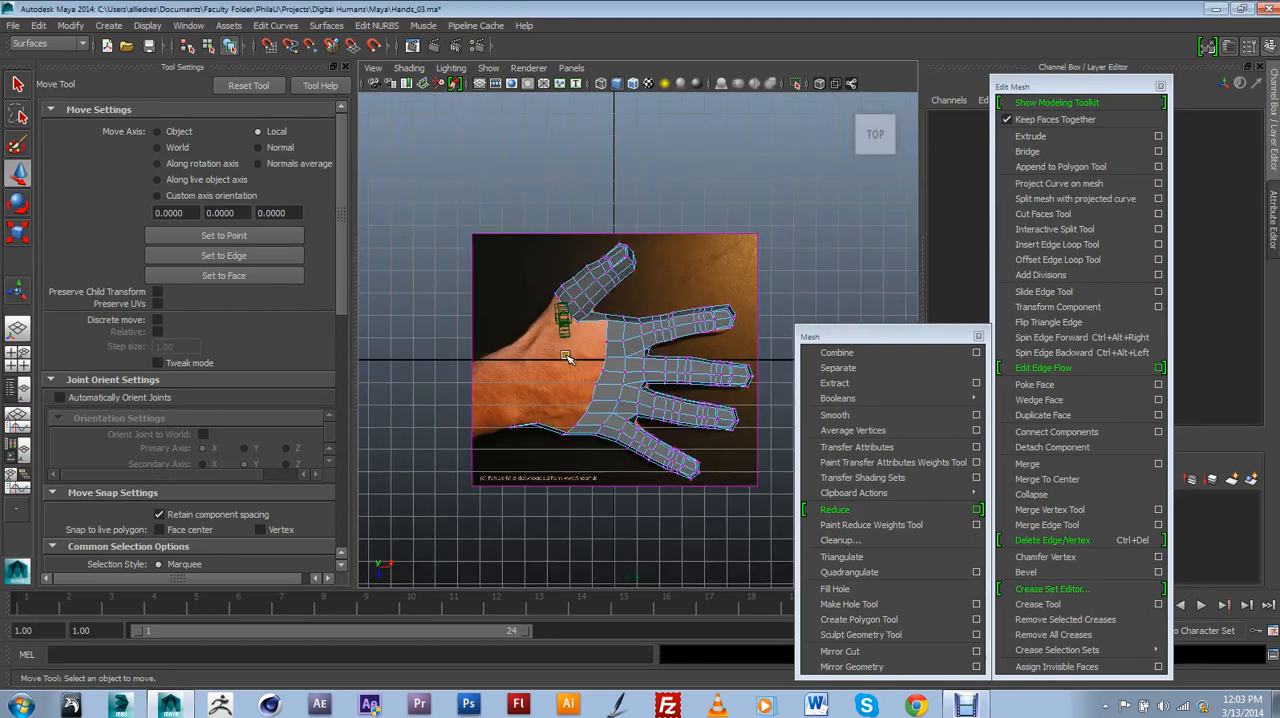
scroll(574, 360, up, 8)
alt+middle_drag(572, 355, 630, 283)
scroll(630, 283, down, 5)
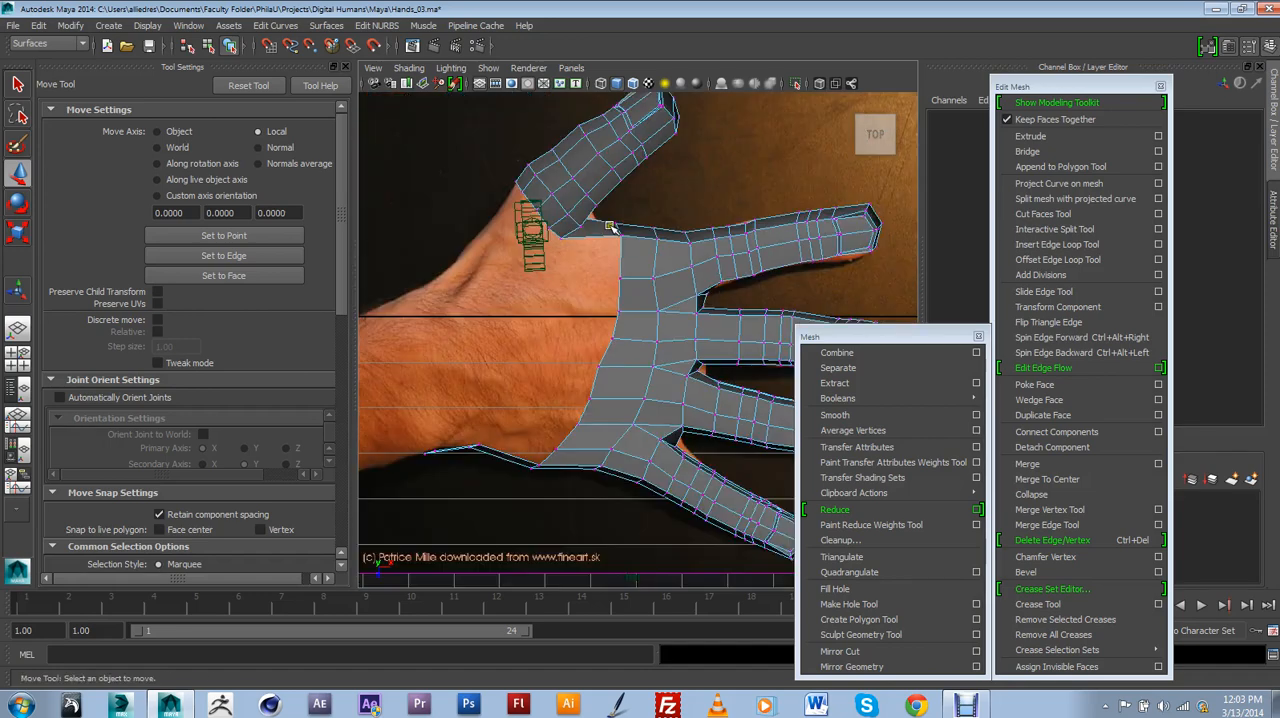
scroll(626, 306, up, 5)
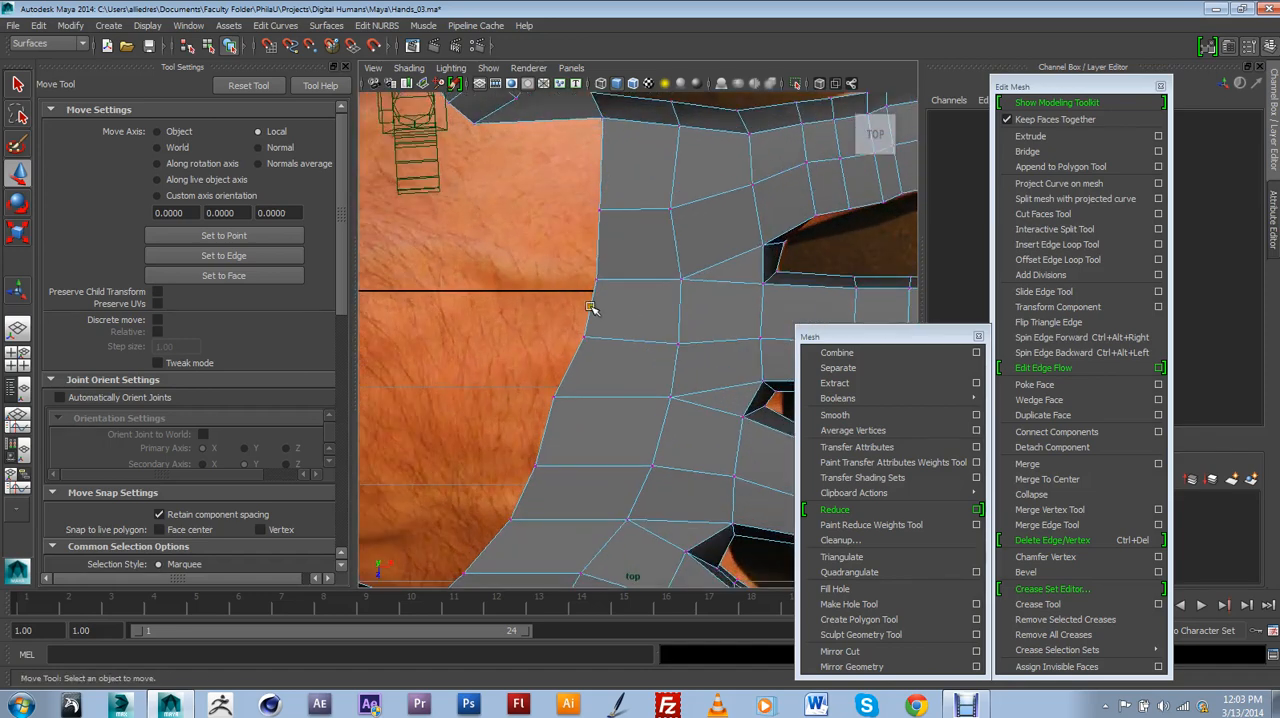
Select the open-edge vertex behind the index finger and turn off Soft Select for the Move tool.
alt+middle_drag(583, 180, 577, 206)
click(597, 239)
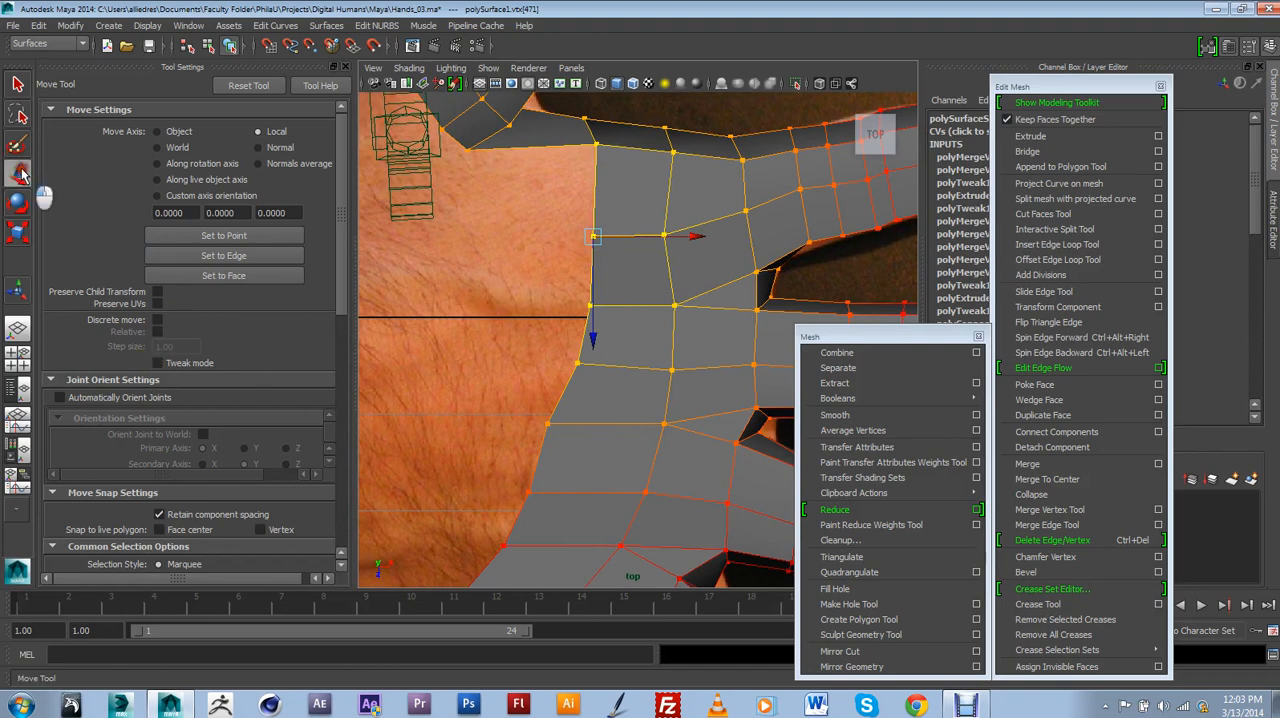
drag(341, 265, 323, 421)
click(160, 287)
alt+middle_drag(569, 284, 493, 343)
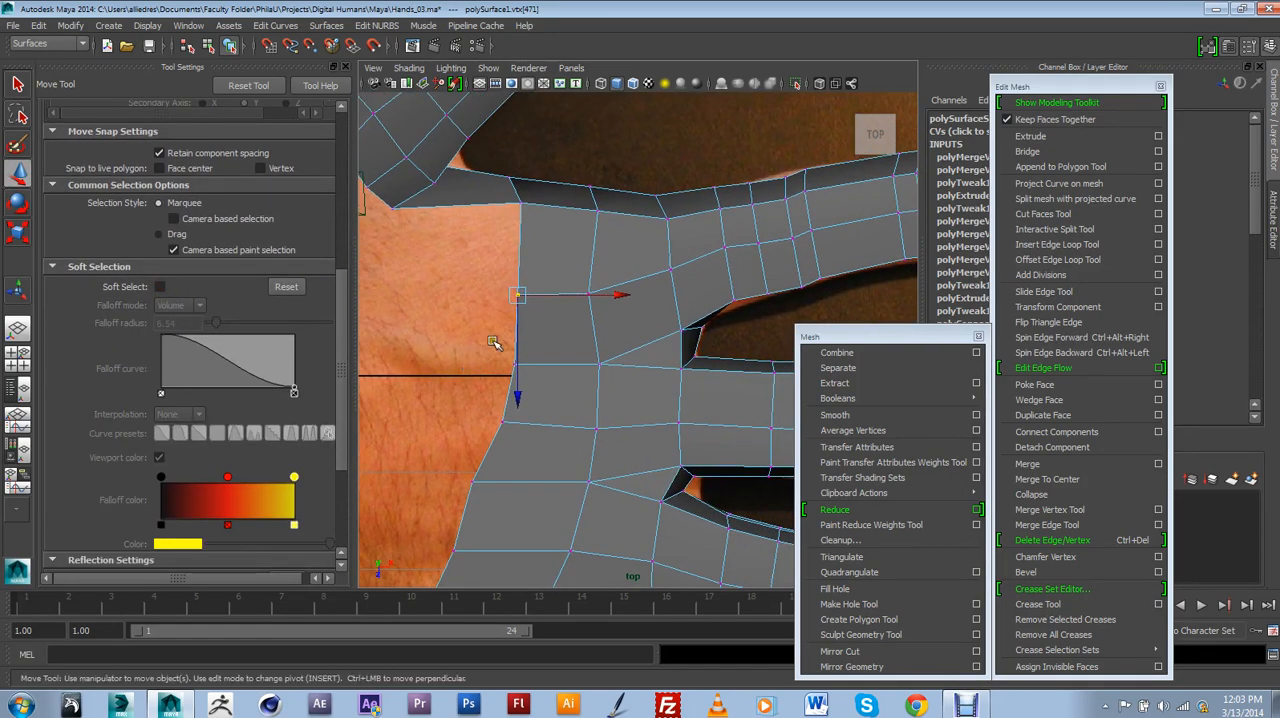
Move the vertices behind the index and middle fingers to form a notch in the open back edge.
drag(521, 299, 550, 298)
drag(498, 352, 567, 385)
drag(520, 364, 550, 367)
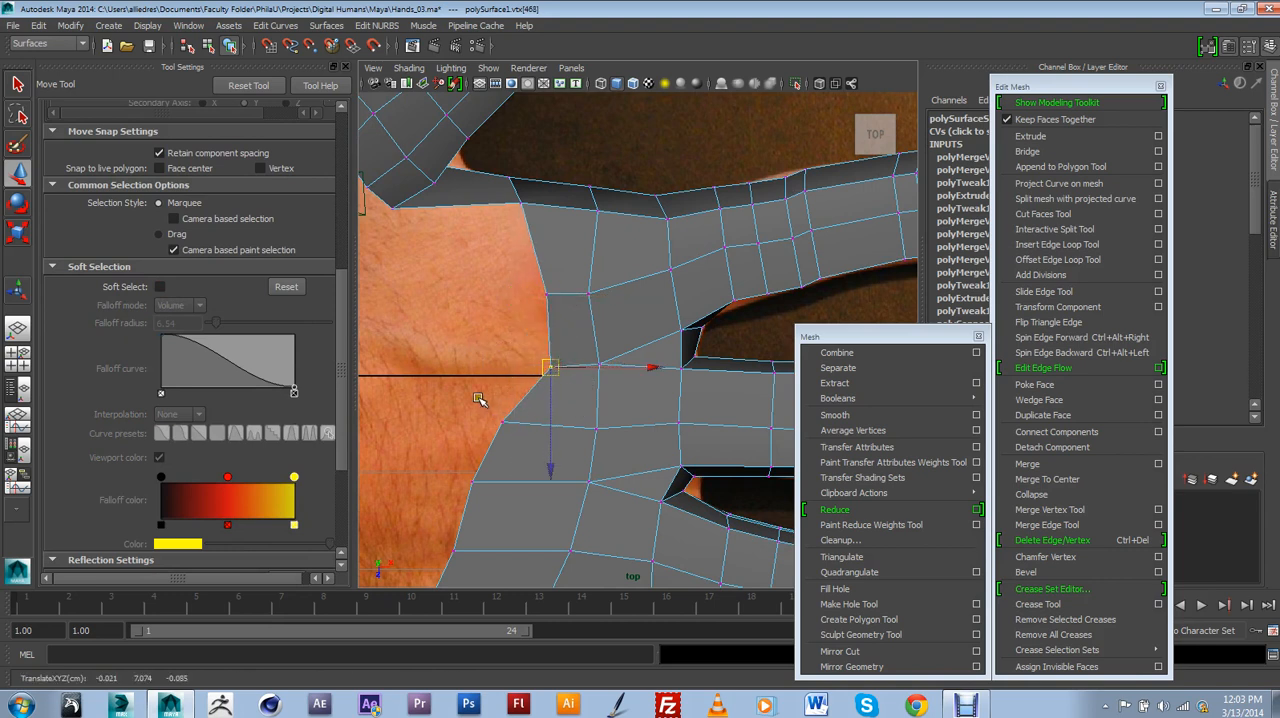
mouse_move(480, 399)
mouse_down()
mouse_move(526, 460)
mouse_move(496, 399)
mouse_up()
drag(561, 263, 503, 220)
click(543, 265)
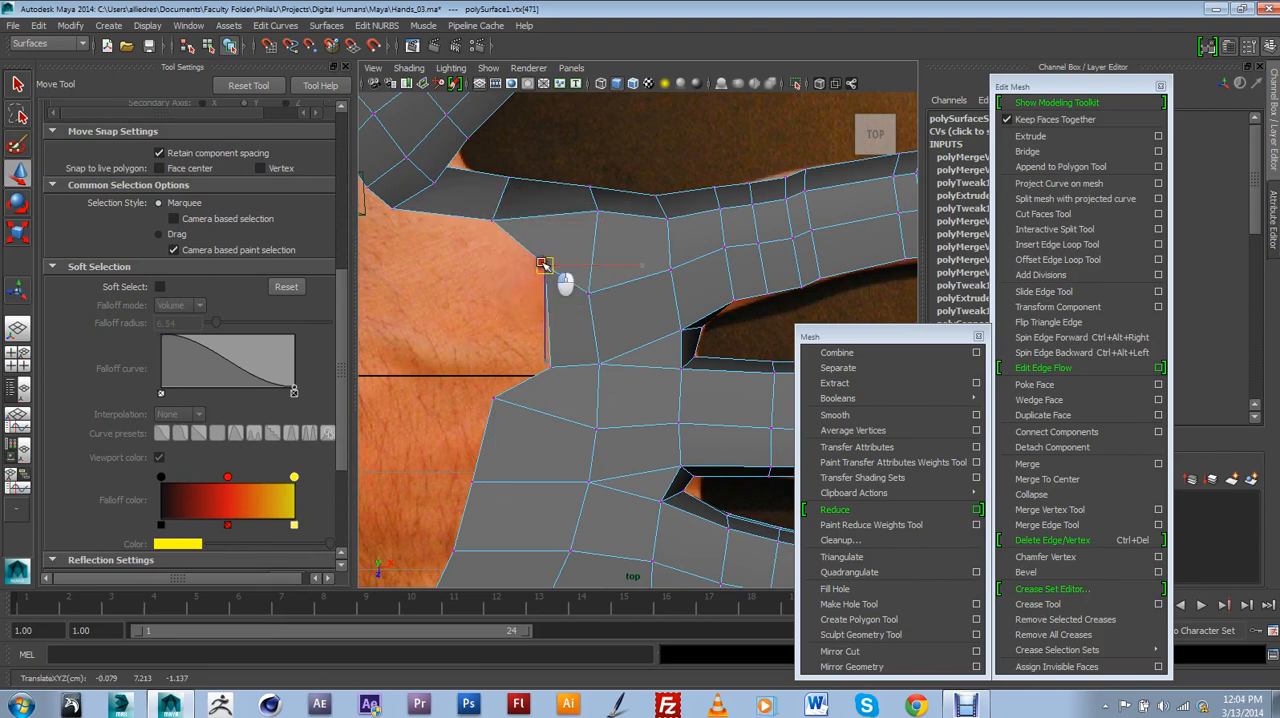
drag(543, 265, 595, 283)
click(588, 293)
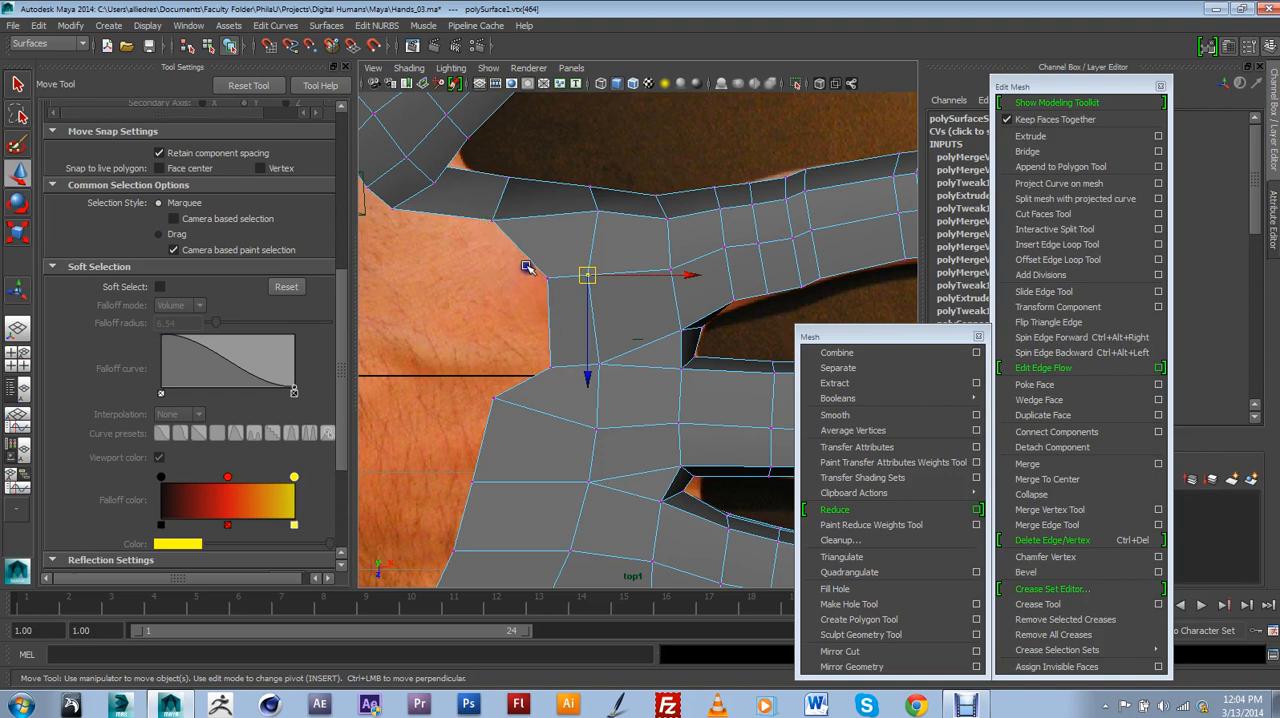
Extrude the slanted edge on the index-finger side of the notch and merge its vertices to fill the notch.
right_drag(545, 214, 540, 210)
drag(536, 233, 501, 300)
click(1031, 136)
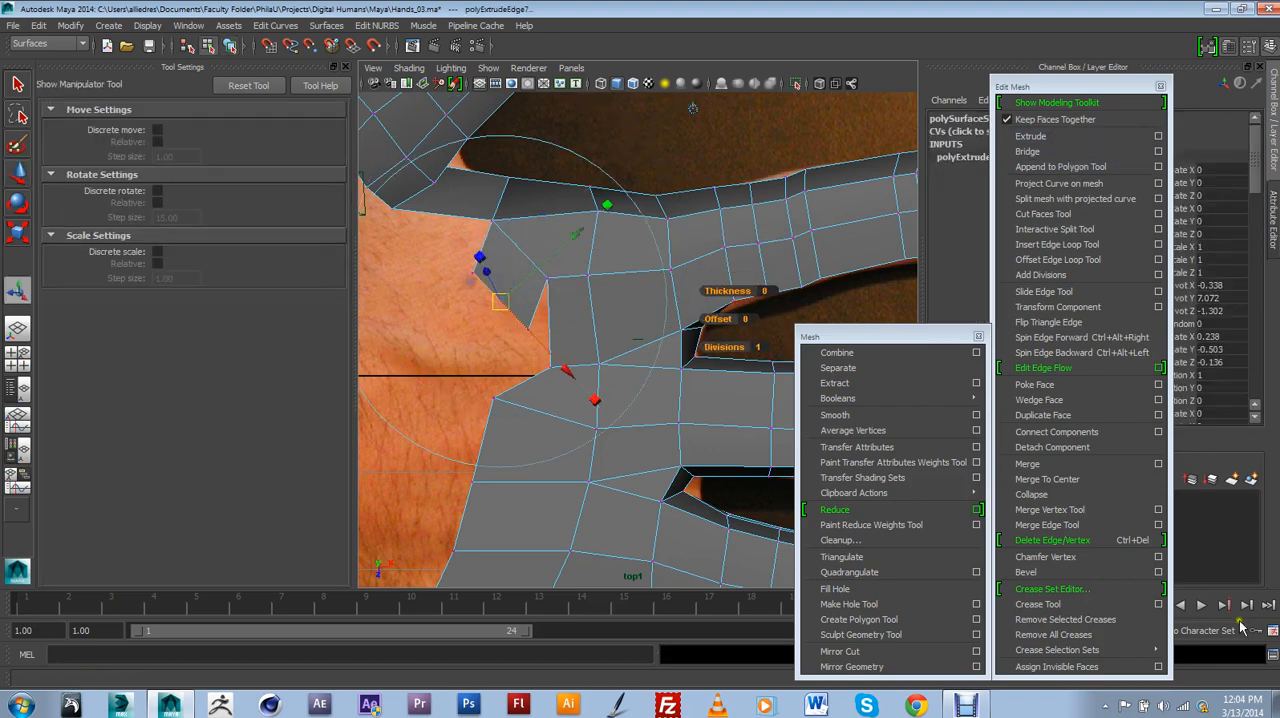
click(1050, 510)
drag(528, 334, 494, 396)
scroll(522, 380, down, 5)
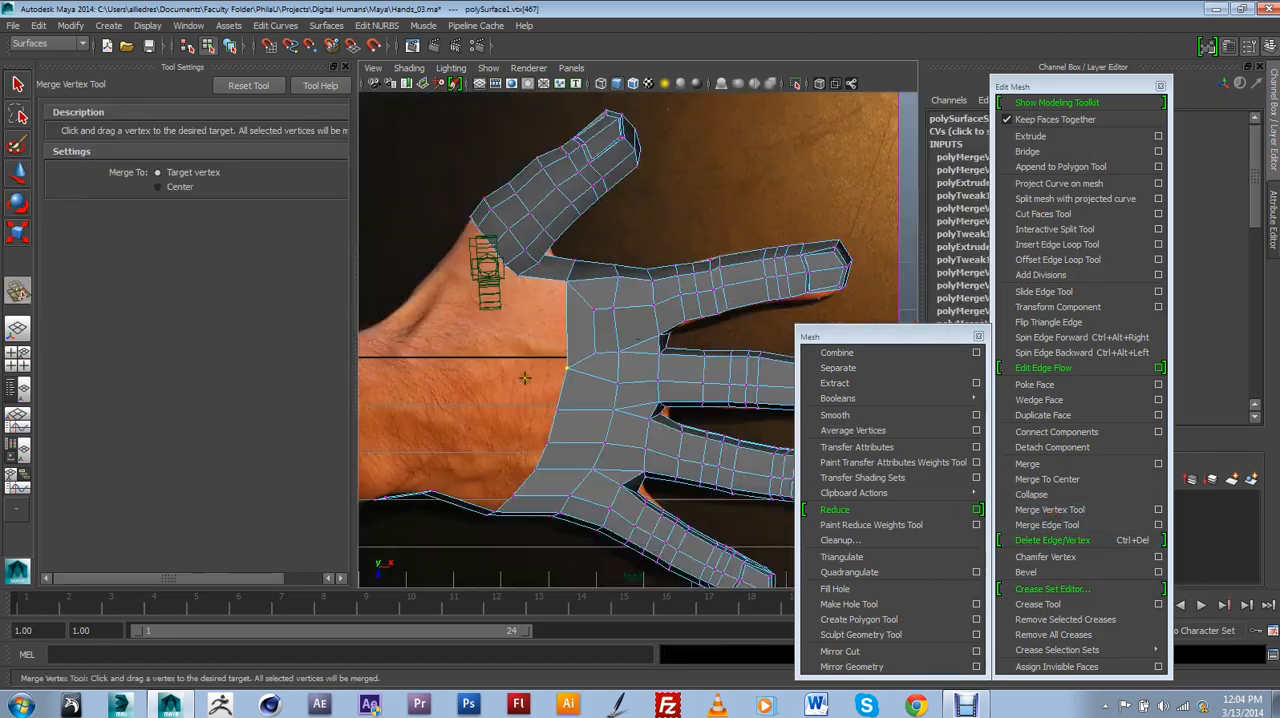
scroll(564, 404, up, 3)
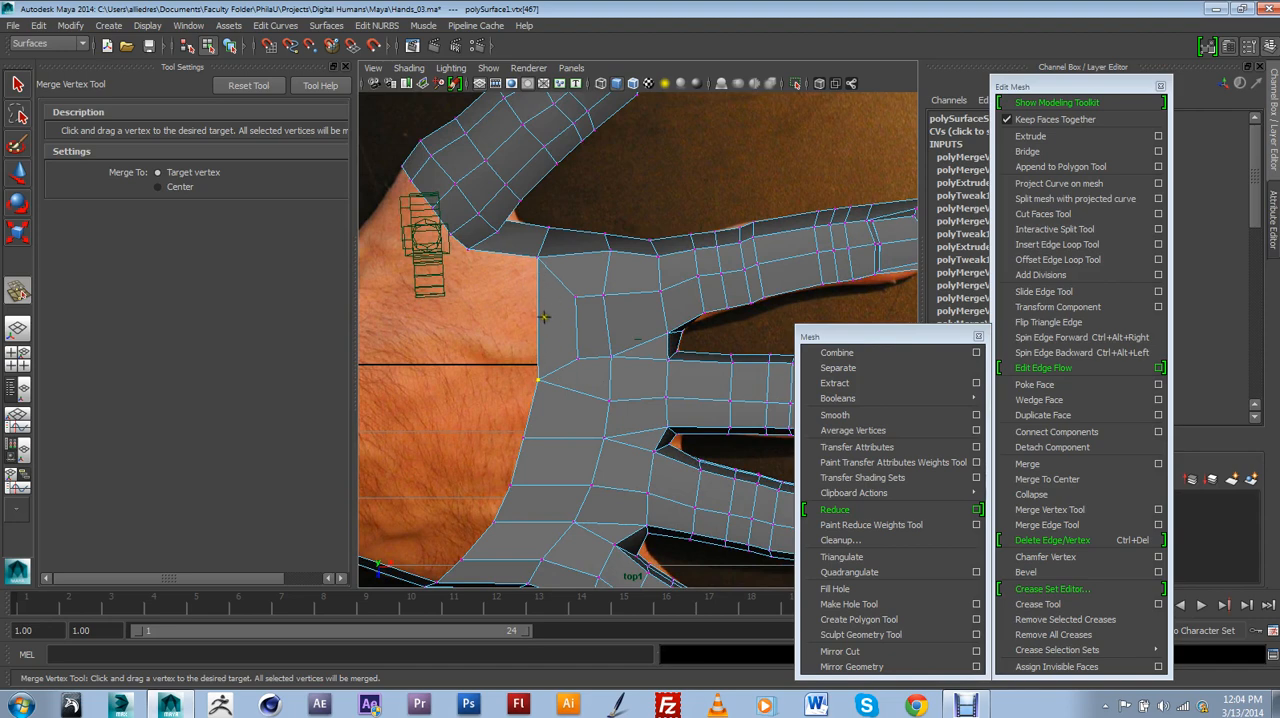
Move the open-edge vertices behind the middle, ring and little fingers to form a second notch in the back edge.
alt+middle_drag(597, 456, 548, 273)
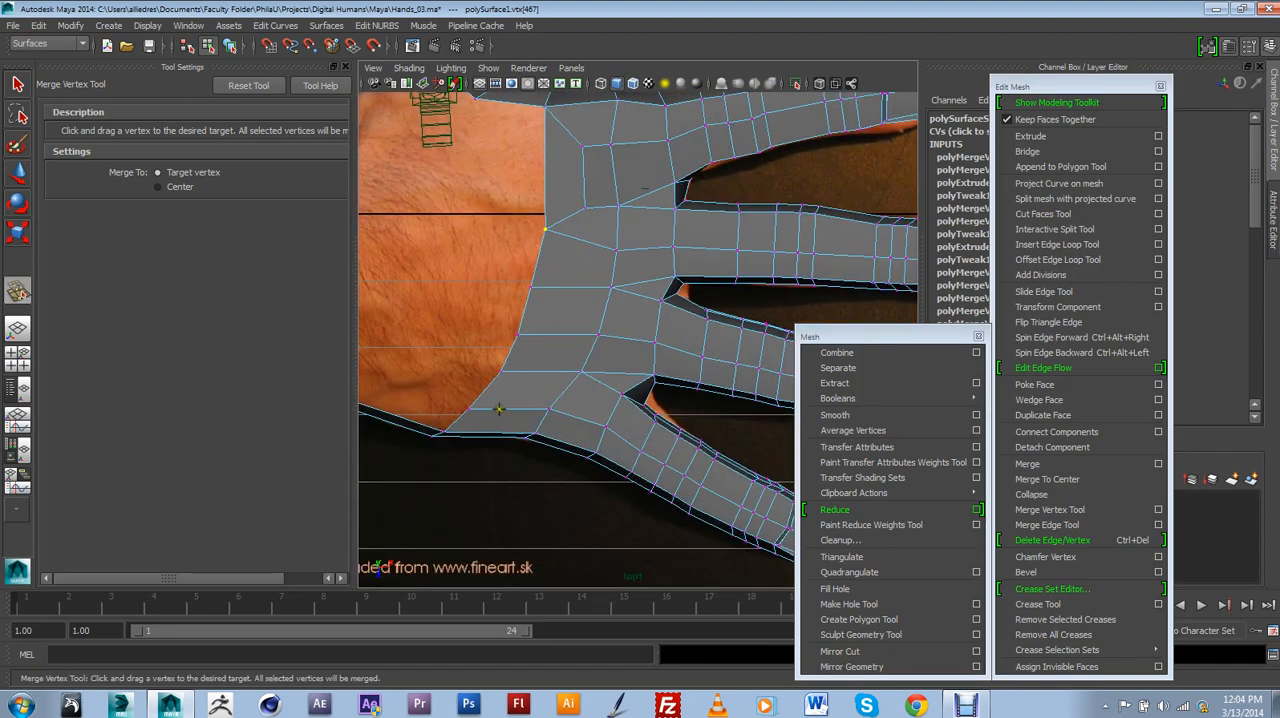
click(18, 174)
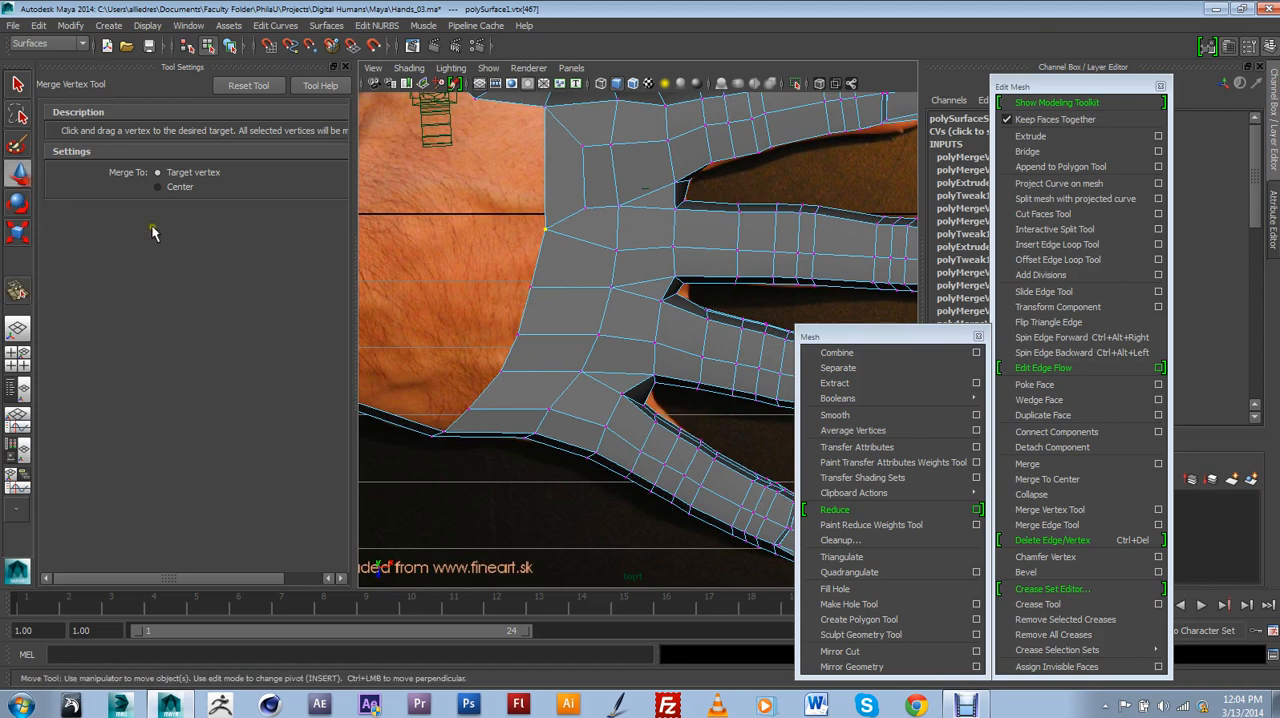
alt+middle_drag(479, 313, 495, 312)
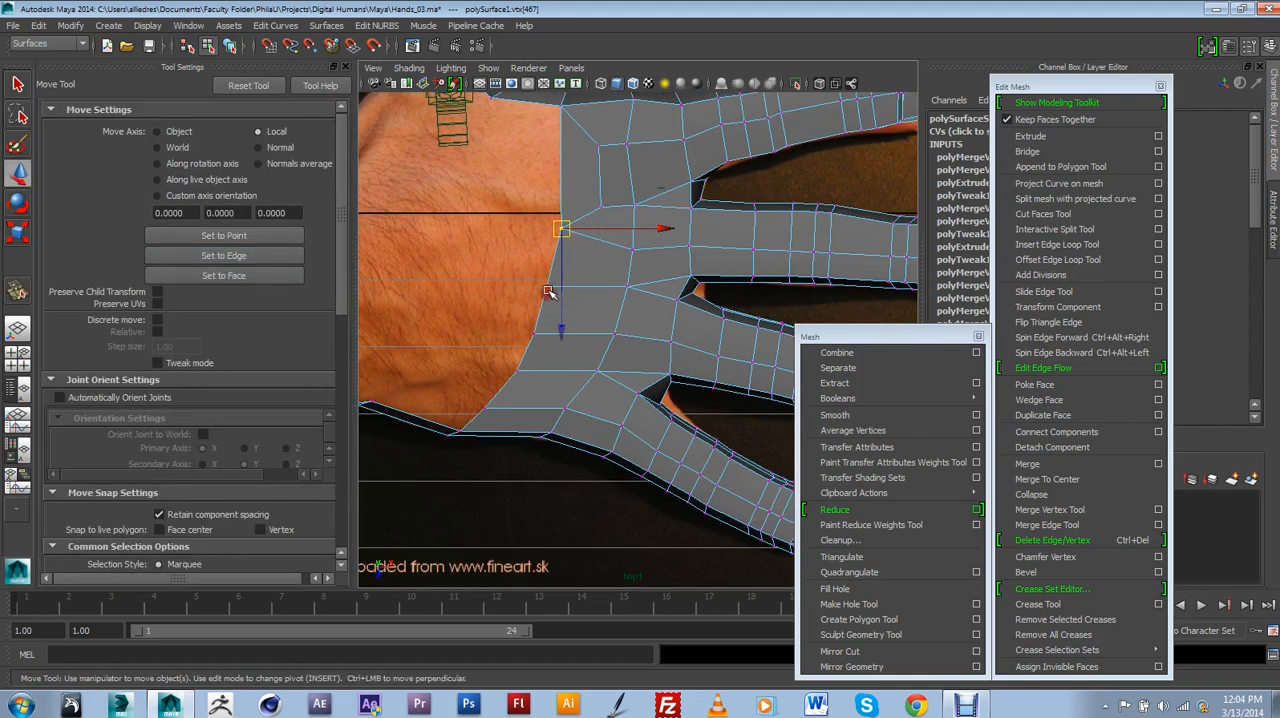
click(548, 289)
drag(549, 287, 583, 289)
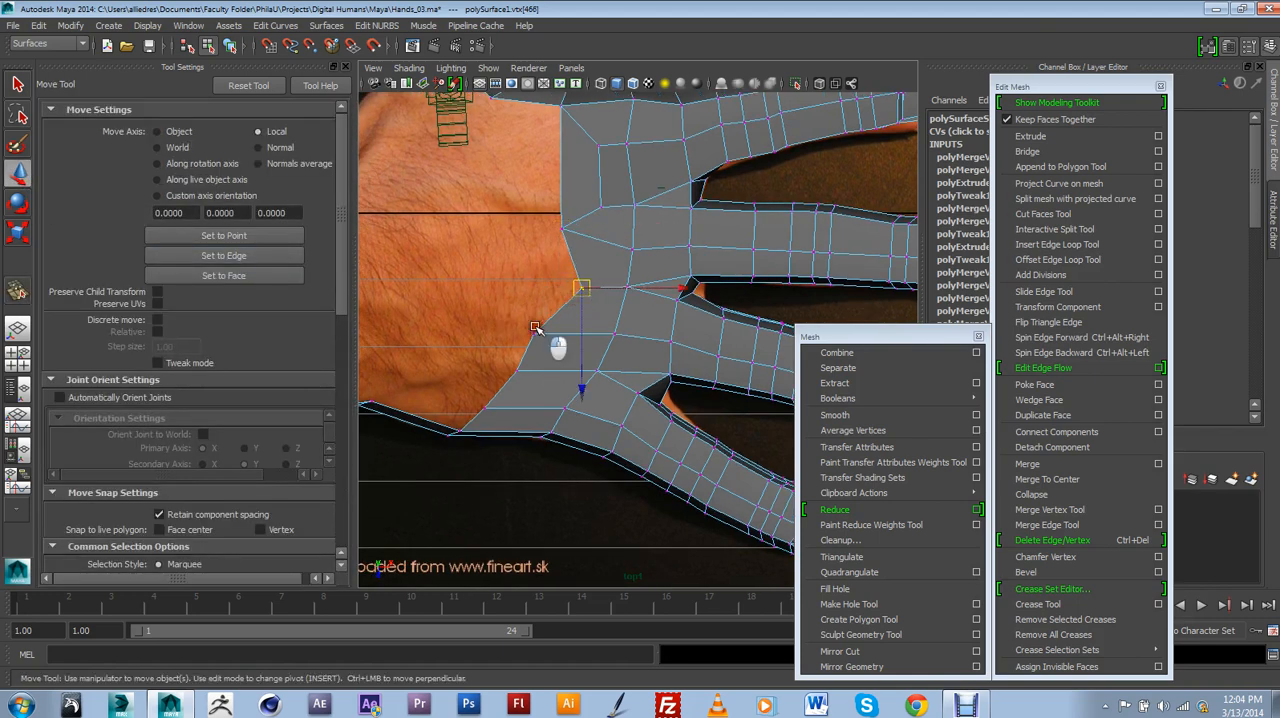
click(536, 336)
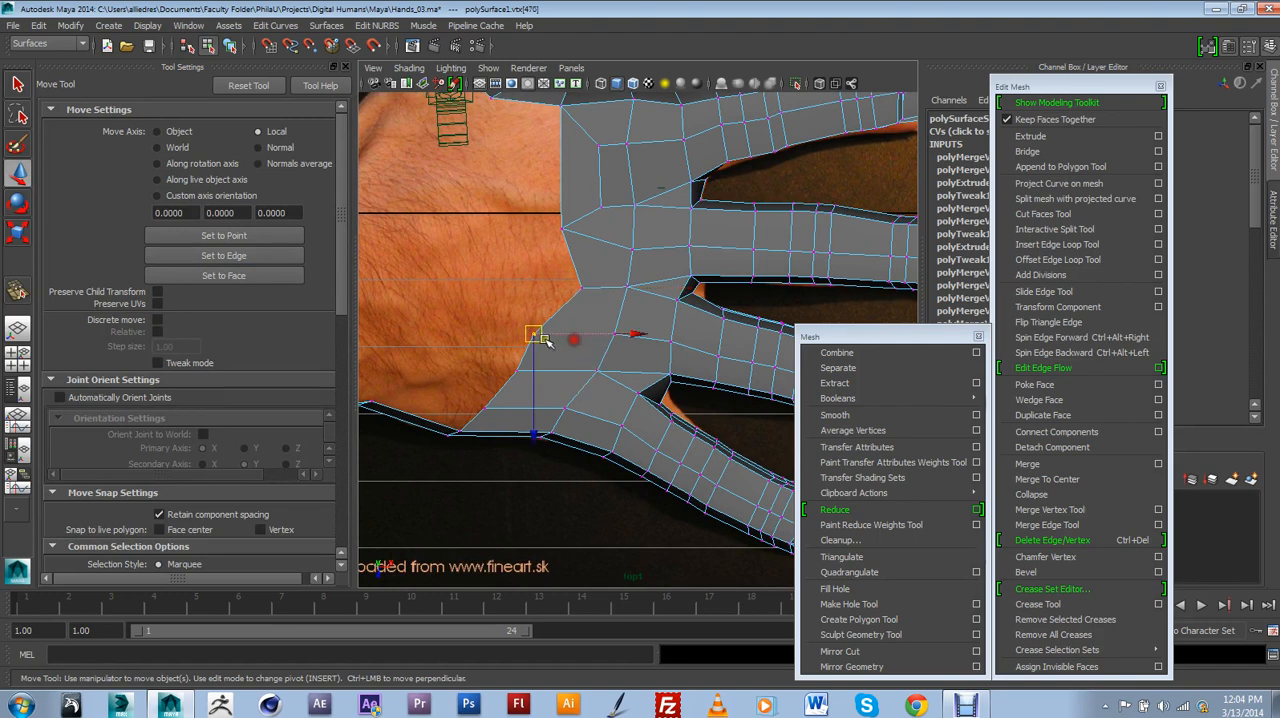
drag(538, 336, 570, 336)
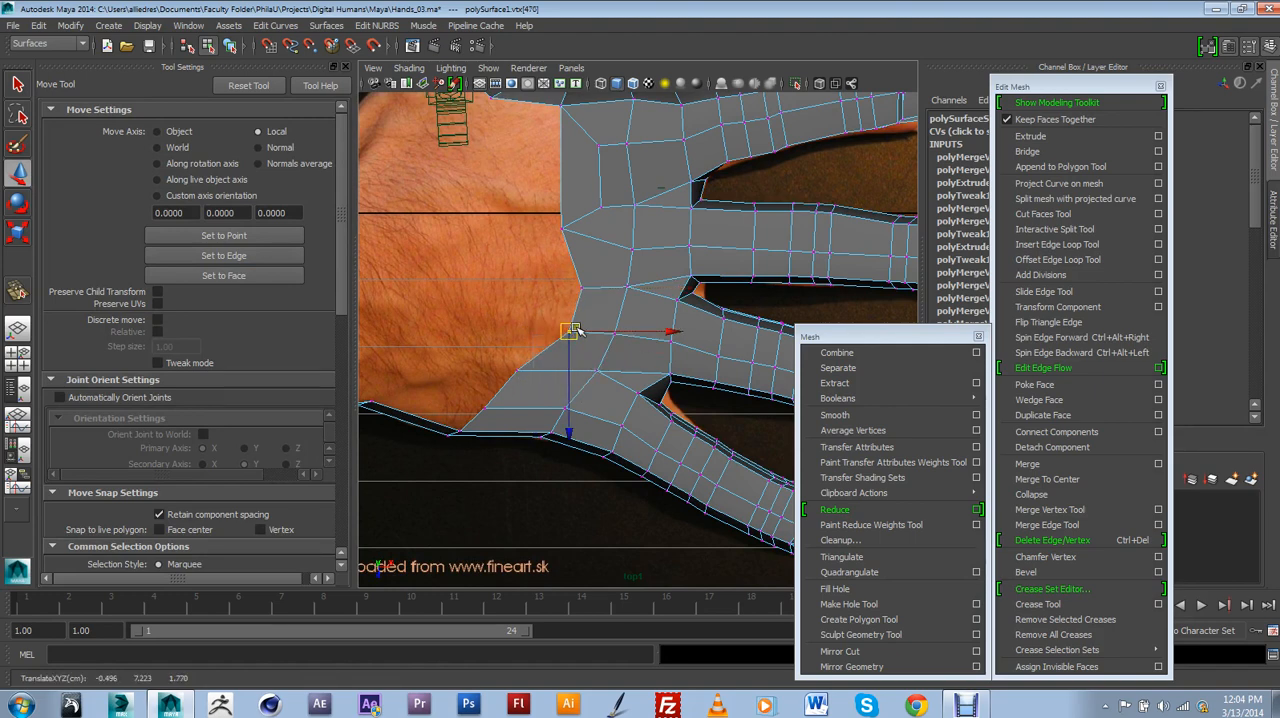
click(567, 246)
drag(570, 246, 558, 250)
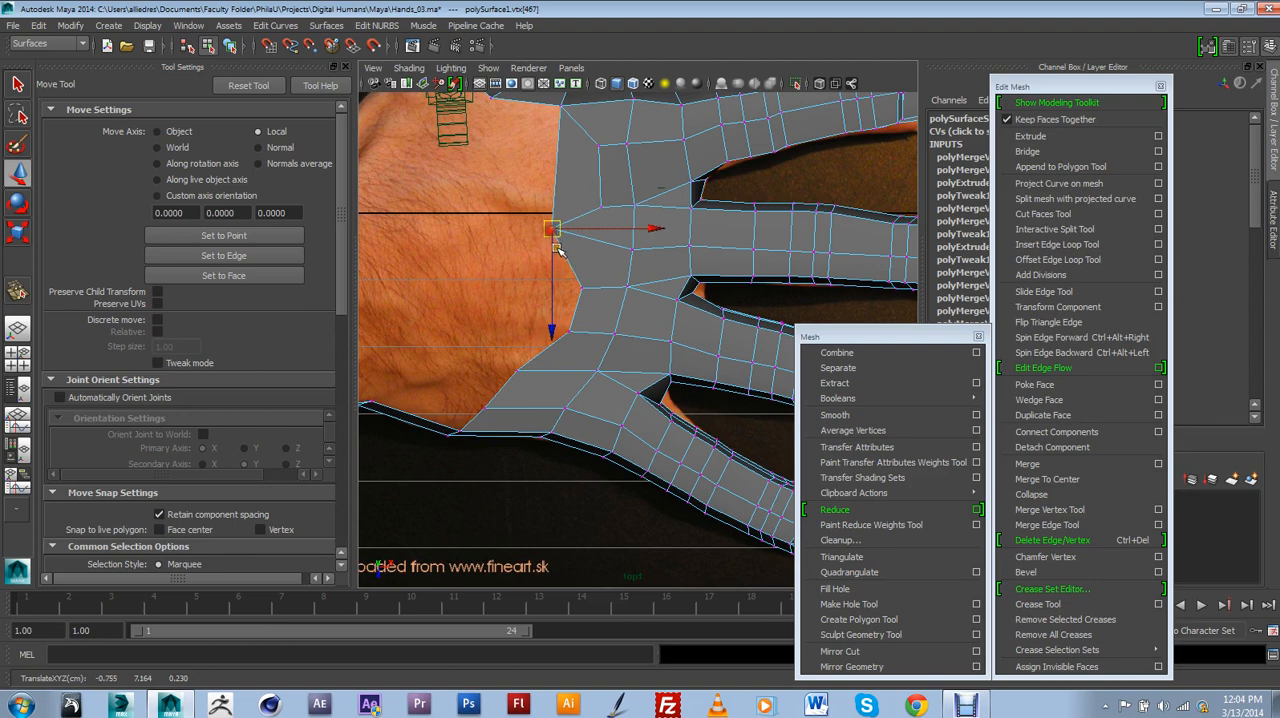
click(519, 370)
mouse_move(520, 371)
mouse_down()
mouse_move(522, 350)
mouse_move(516, 367)
mouse_up()
mouse_move(594, 363)
alt+middle_down()
mouse_move(577, 403)
mouse_move(604, 388)
mouse_move(604, 357)
alt+middle_up()
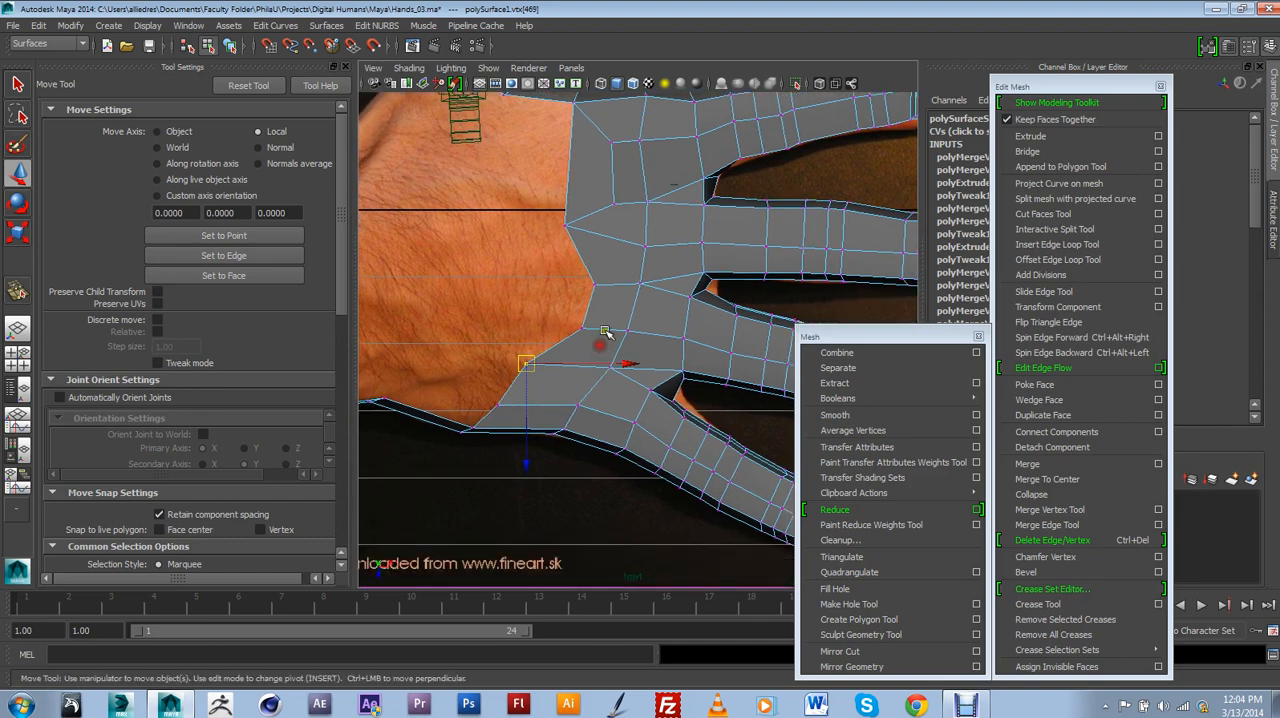
Extrude the slanted edge on the middle-finger side of the second notch and merge its vertices to fill the notch.
scroll(604, 336, up, 2)
alt+middle_drag(597, 313, 600, 352)
click(567, 273)
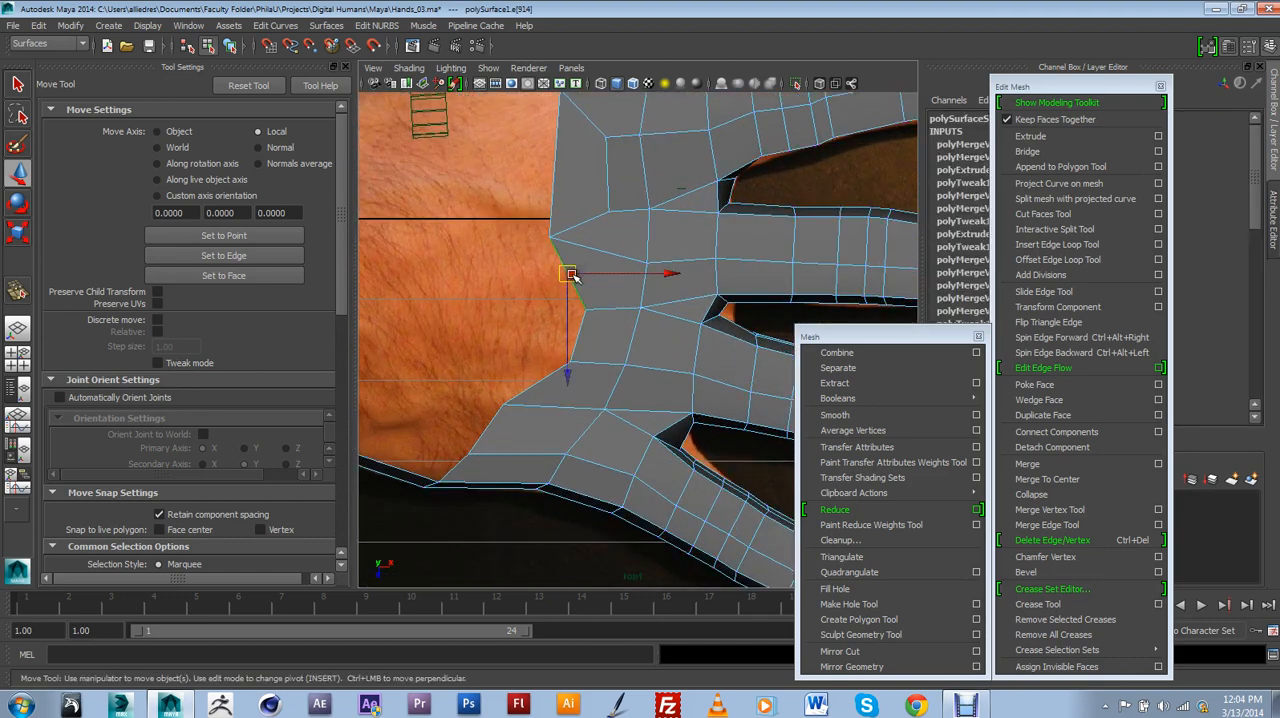
click(1048, 140)
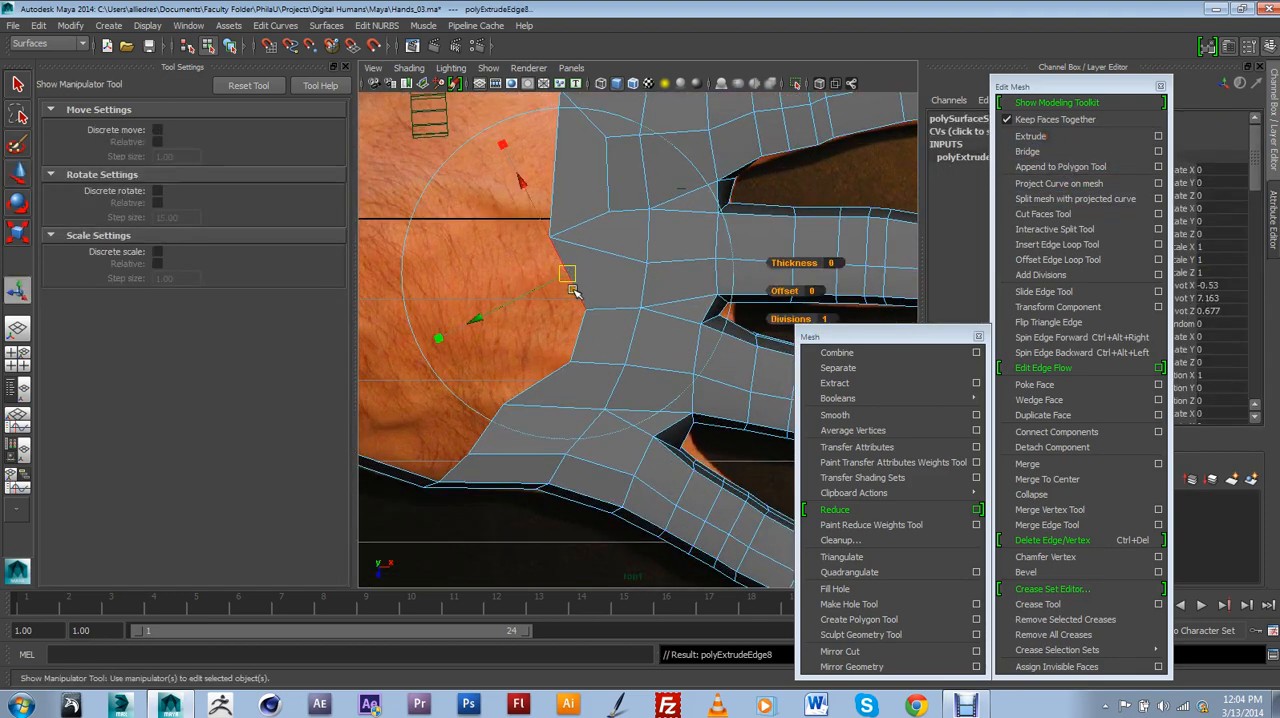
drag(538, 294, 552, 369)
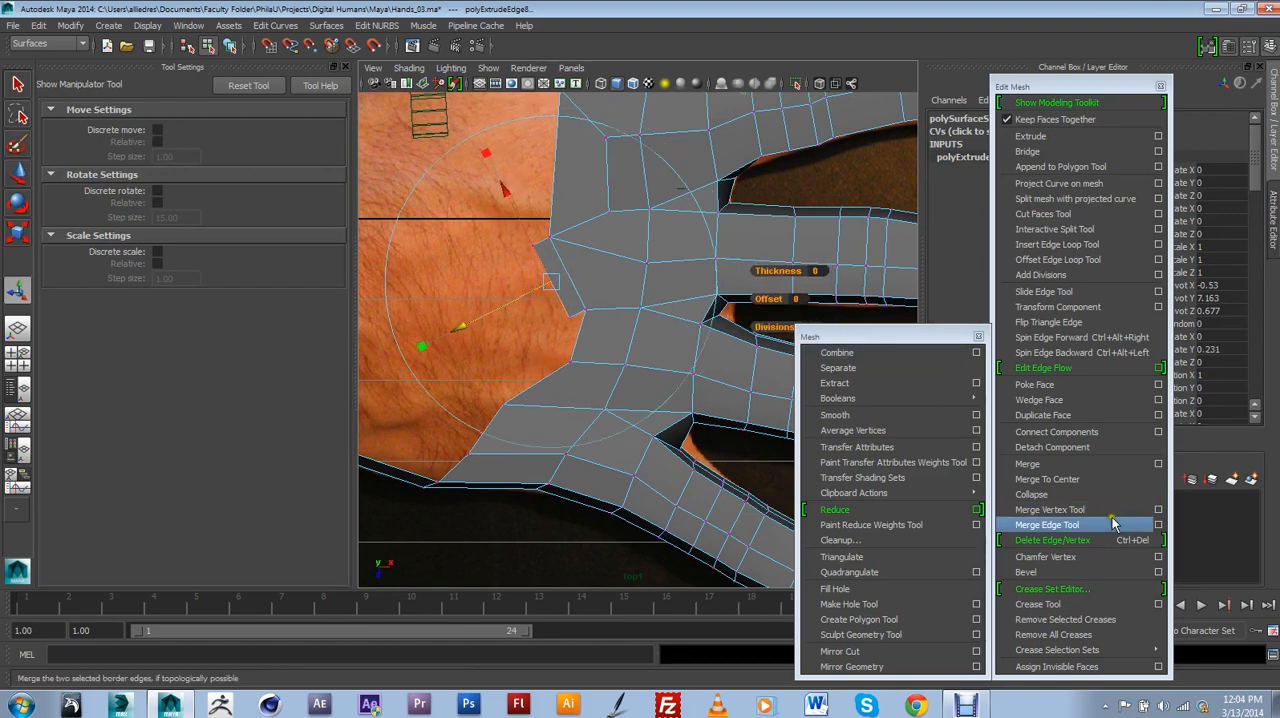
click(1049, 509)
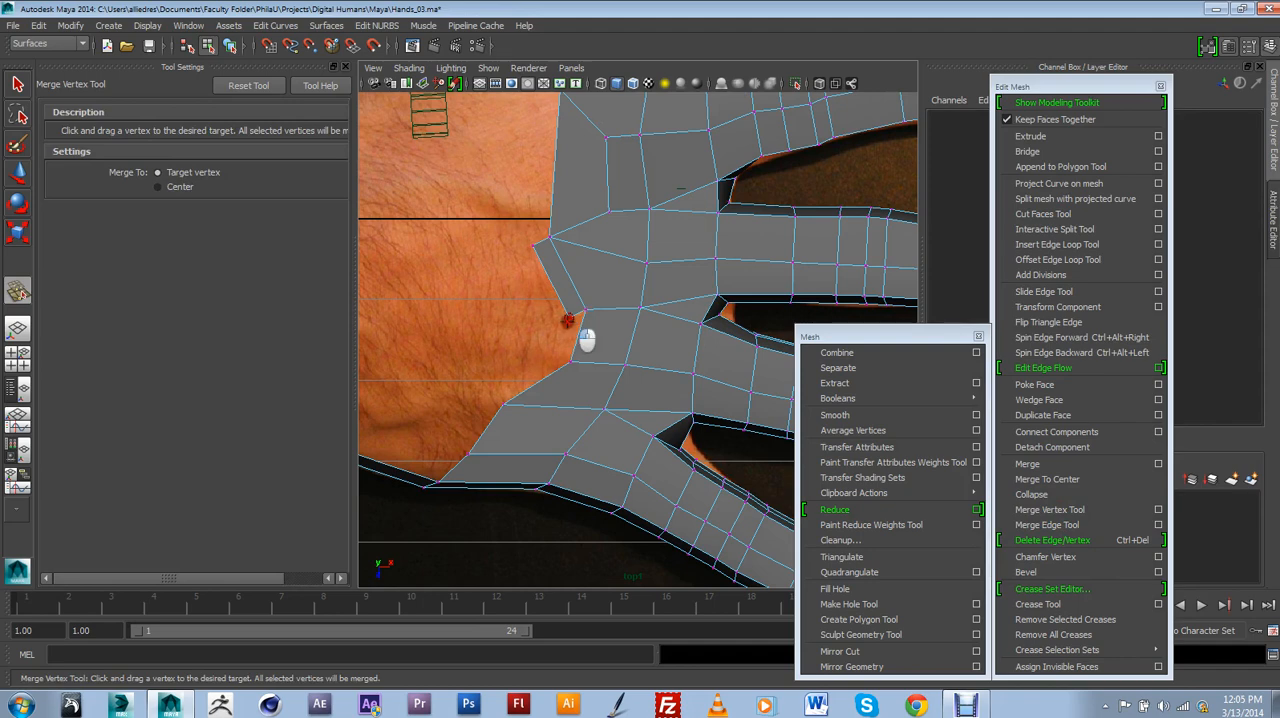
drag(587, 341, 570, 362)
drag(535, 248, 501, 397)
scroll(501, 397, down, 4)
alt+click(611, 407)
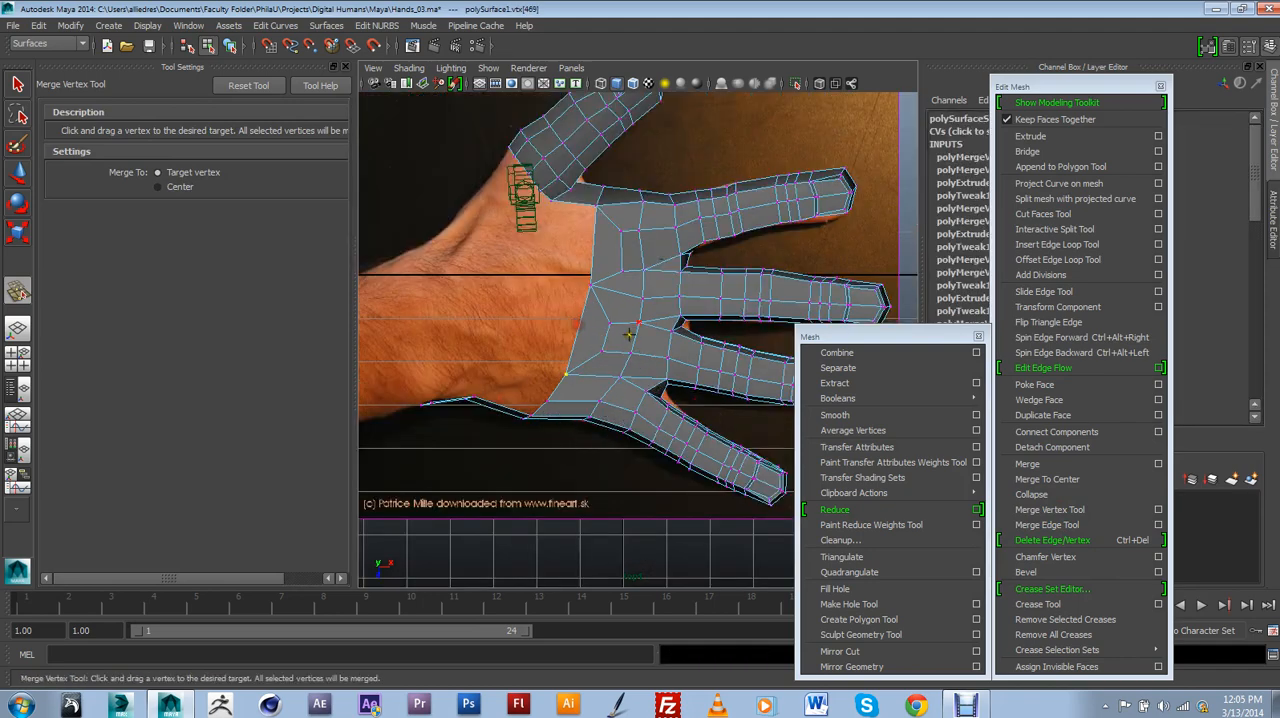
scroll(640, 358, down, 5)
key(w)
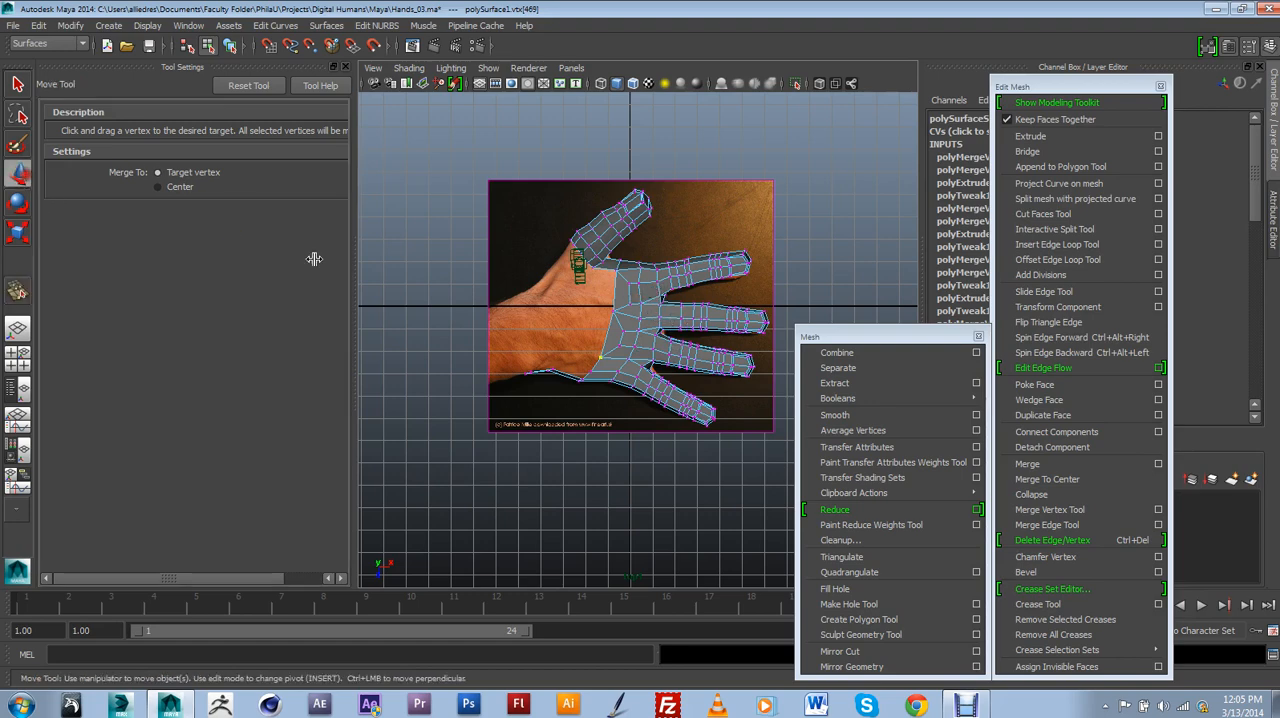
Return the hand mesh to object selection and examine the filled back edge from several angles in the perspective view.
scroll(563, 342, up, 4)
right_drag(633, 295, 667, 273)
click(666, 275)
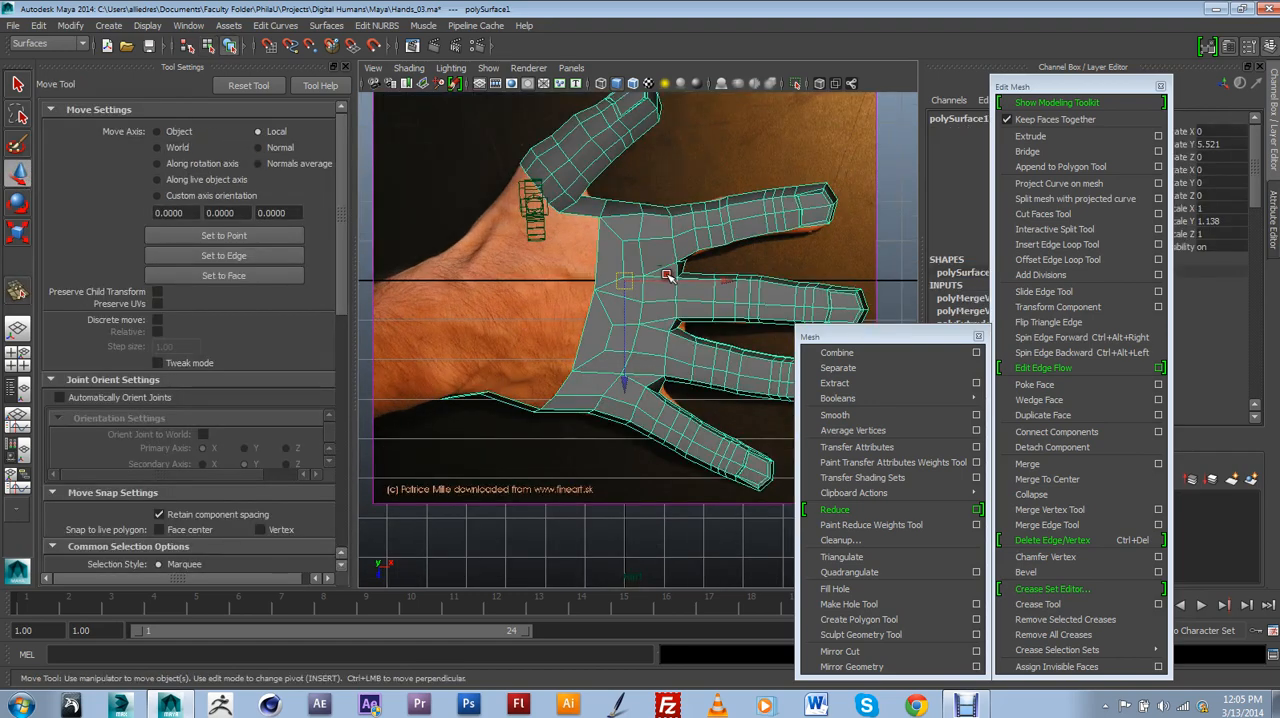
key(space)
key(space)
alt+drag(661, 254, 637, 369)
alt+middle_drag(637, 369, 642, 329)
alt+drag(673, 356, 588, 339)
alt+drag(570, 230, 479, 312)
mouse_move(585, 381)
alt+mouse_down()
mouse_move(640, 374)
mouse_move(651, 397)
mouse_move(567, 373)
mouse_move(592, 428)
mouse_move(642, 384)
mouse_move(664, 389)
mouse_move(652, 470)
mouse_move(648, 446)
mouse_move(586, 377)
mouse_move(586, 334)
mouse_move(598, 388)
alt+mouse_up()
Open the scene Hands_04.ma.
click(13, 25)
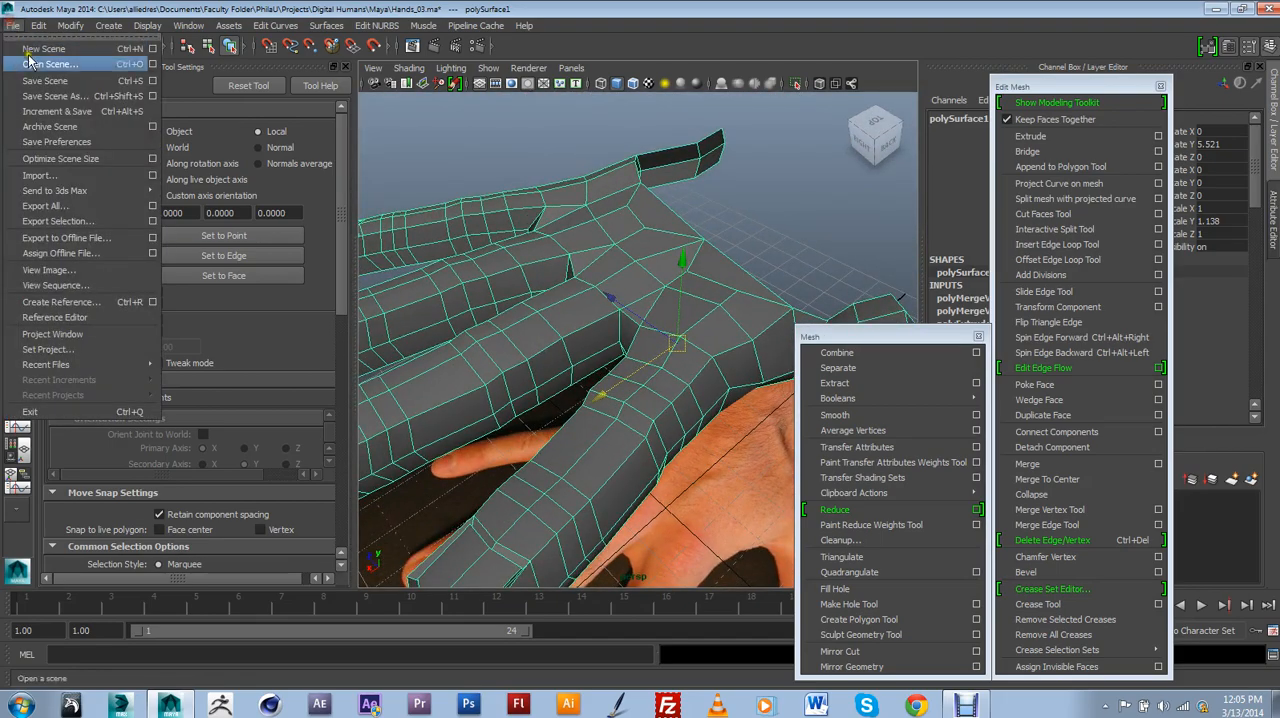
click(47, 65)
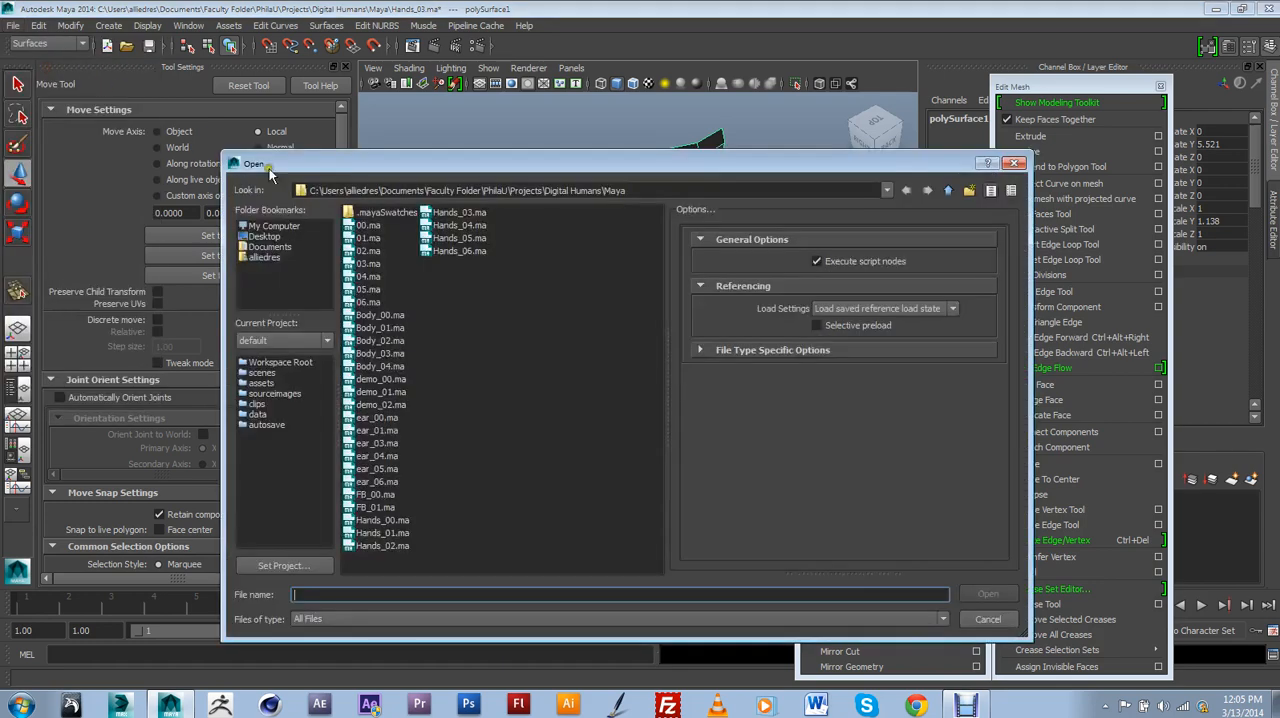
click(459, 226)
click(968, 593)
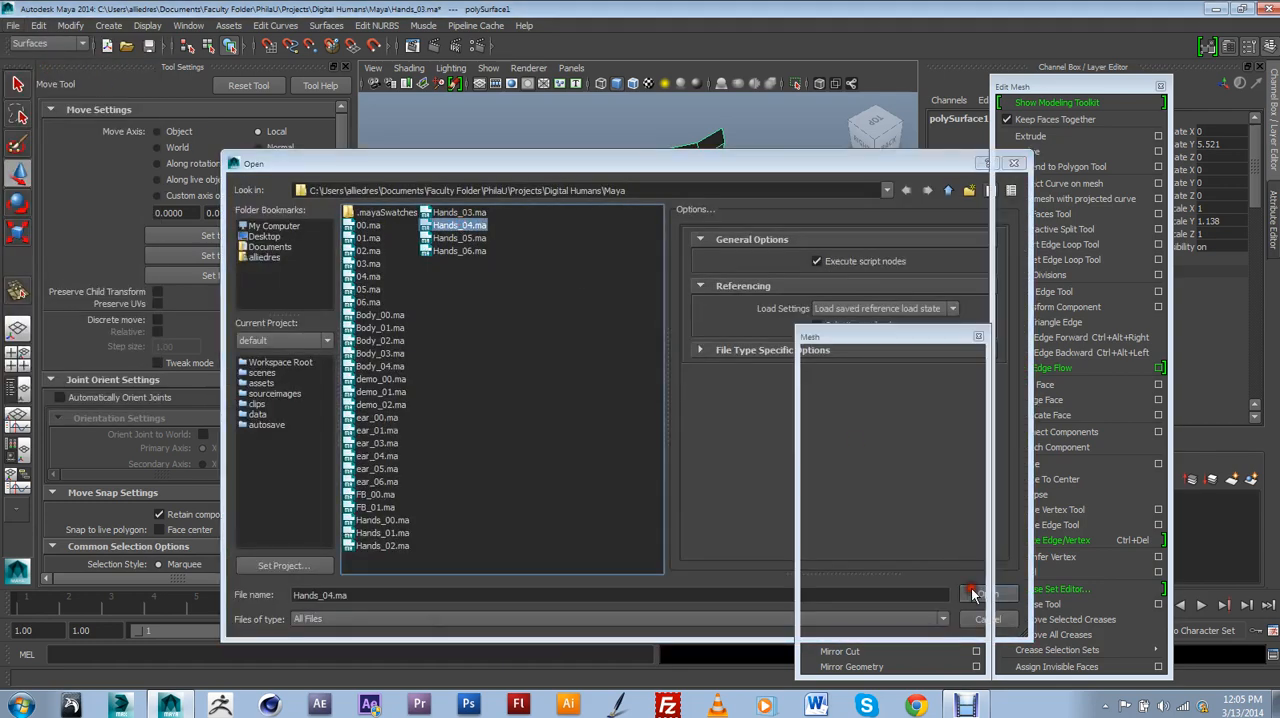
click(619, 362)
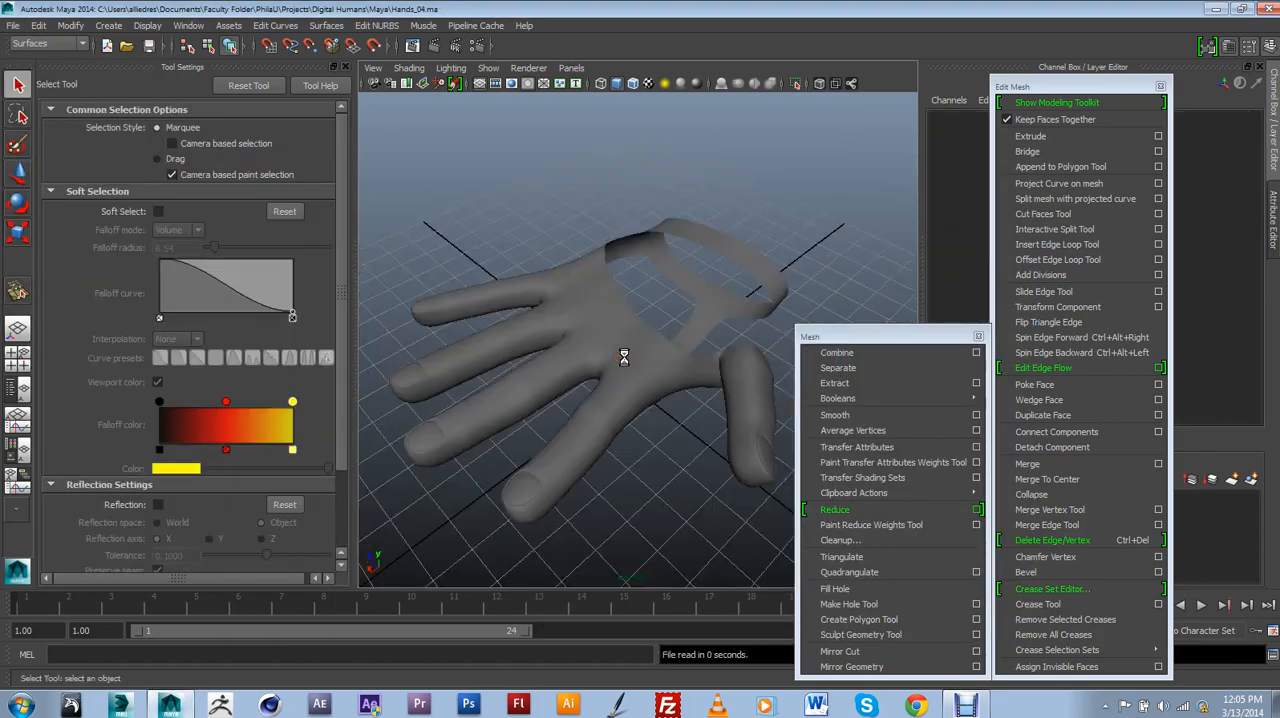
Select the hand mesh and turn off its smooth preview to show the low-polygon faces.
alt+drag(623, 354, 634, 427)
click(688, 392)
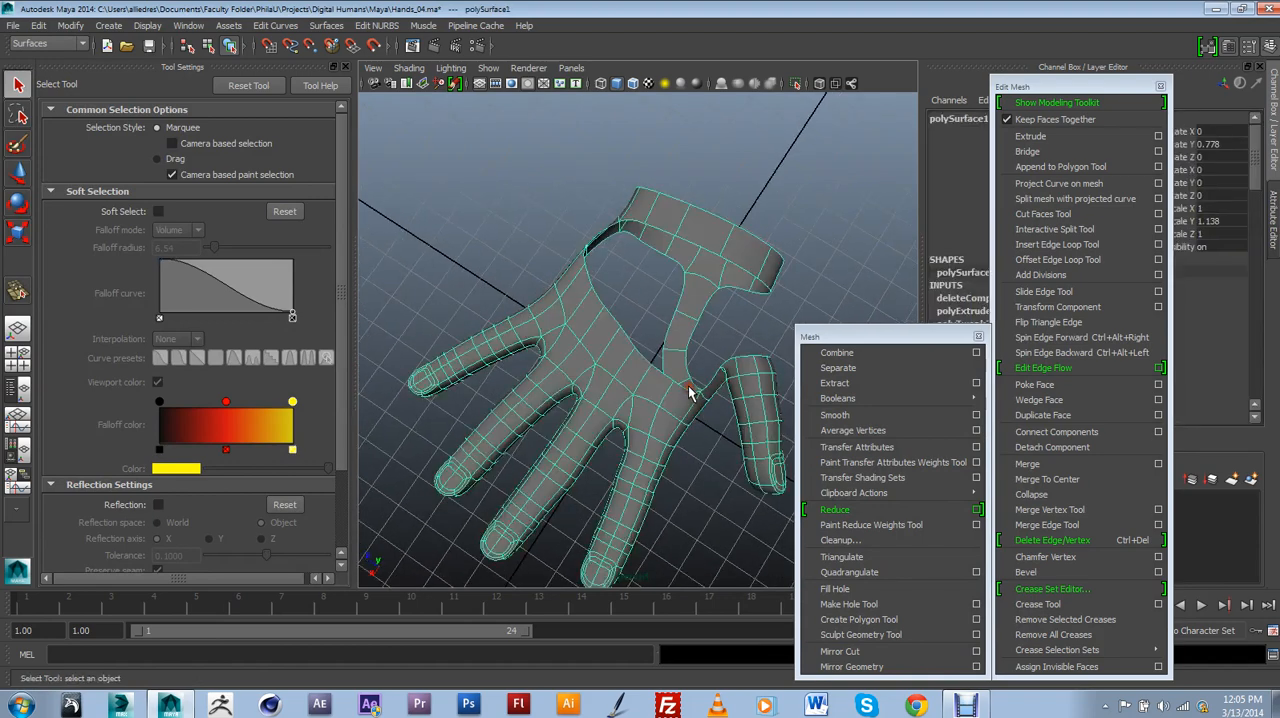
key(1)
scroll(671, 411, up, 3)
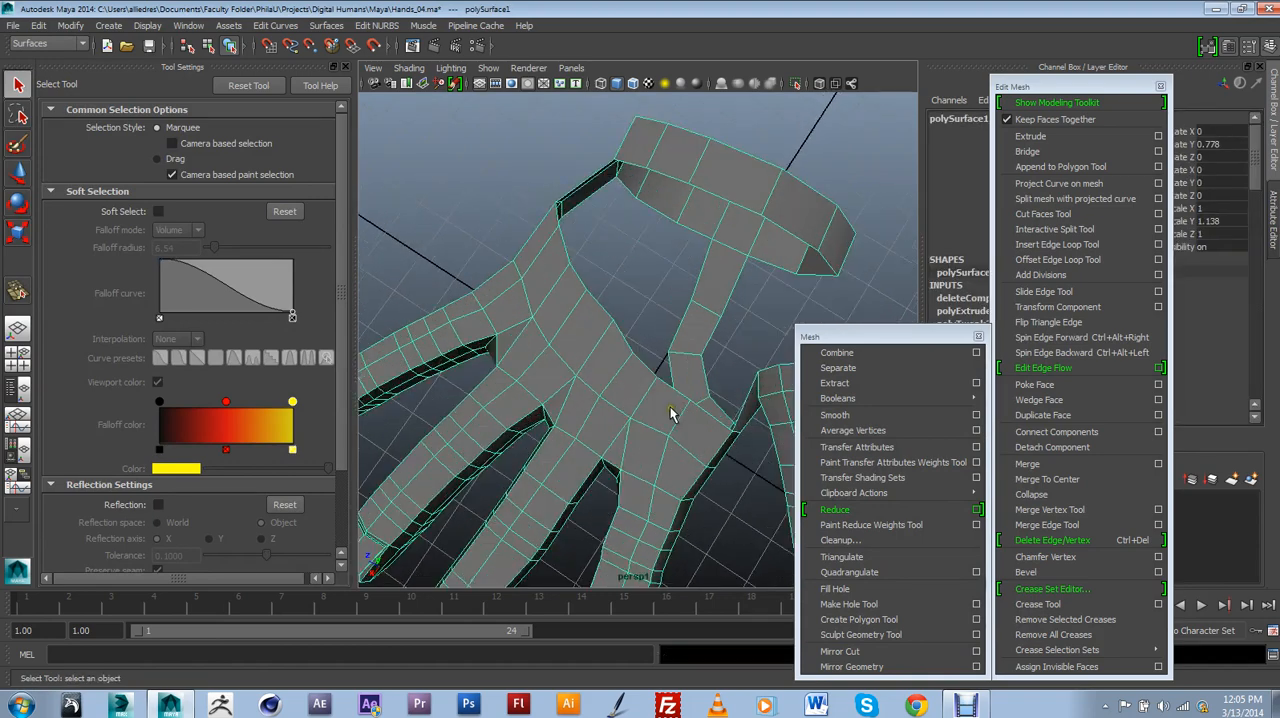
Examine how the side and palm strips connect the knuckles to the wrist band, and the gap beside the thumb.
alt+drag(671, 411, 686, 452)
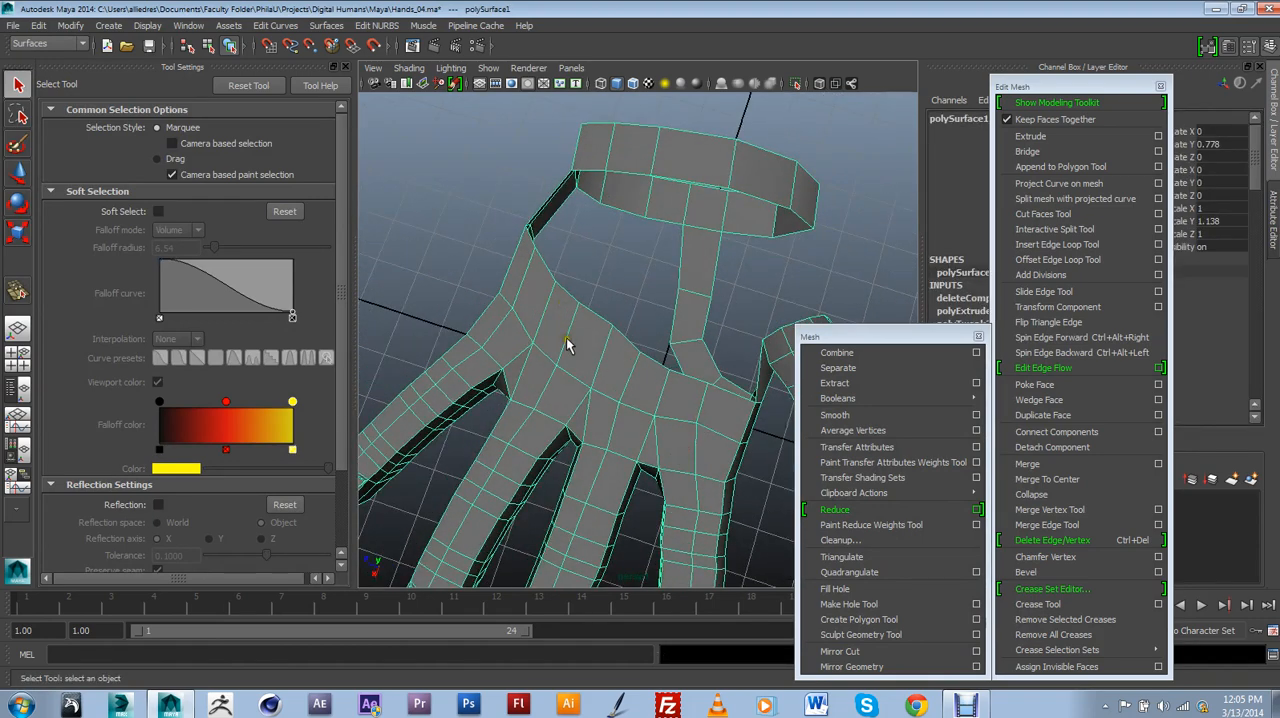
alt+drag(666, 377, 553, 245)
alt+drag(704, 436, 645, 373)
alt+drag(503, 342, 600, 392)
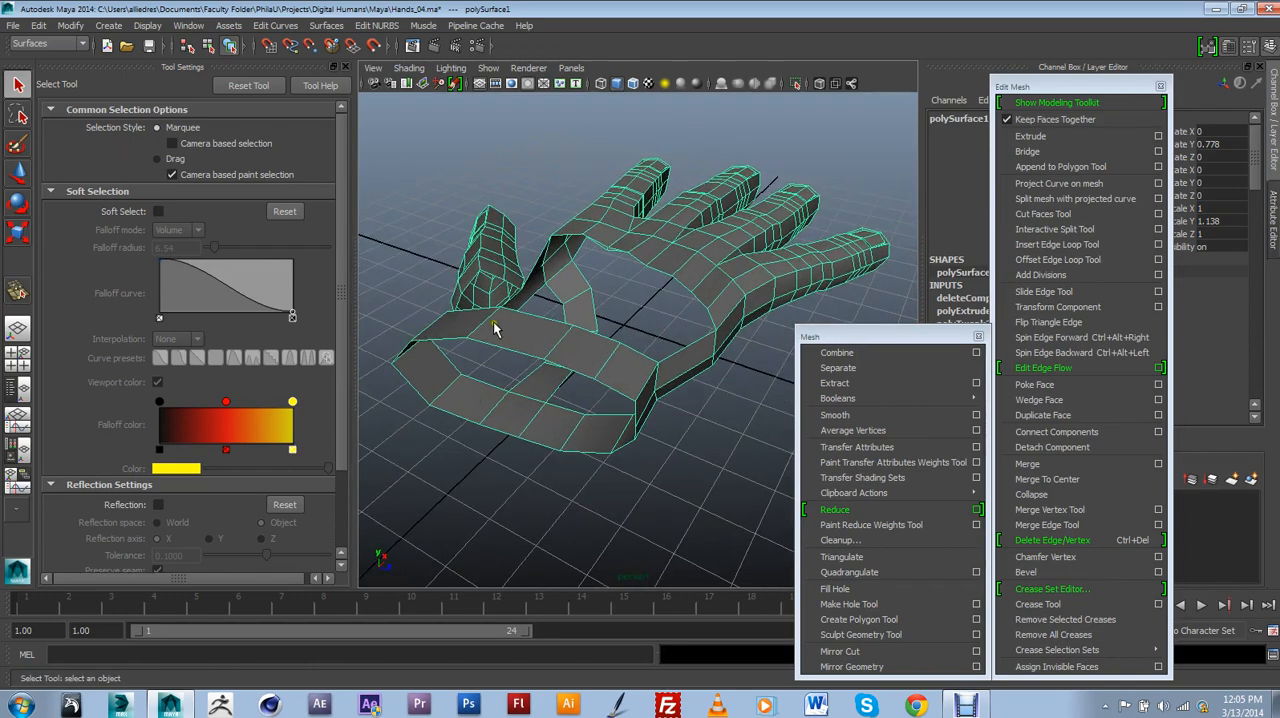
alt+drag(530, 374, 490, 330)
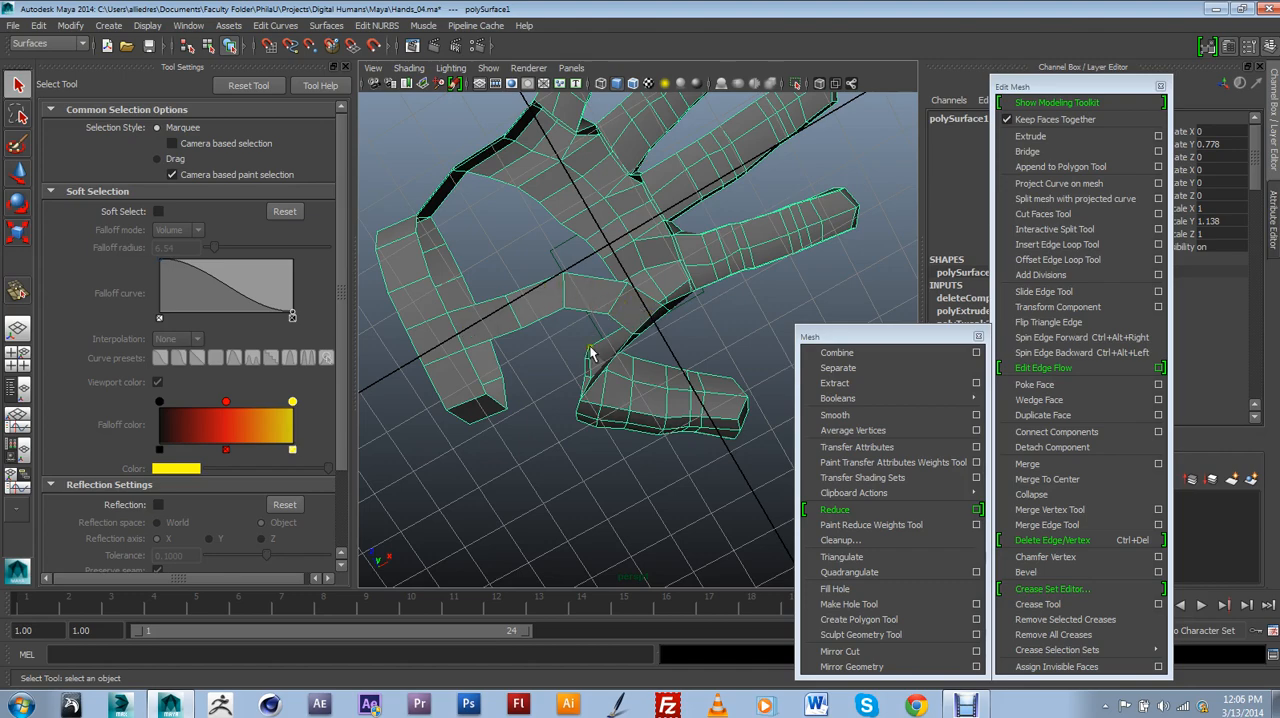
alt+drag(590, 370, 580, 330)
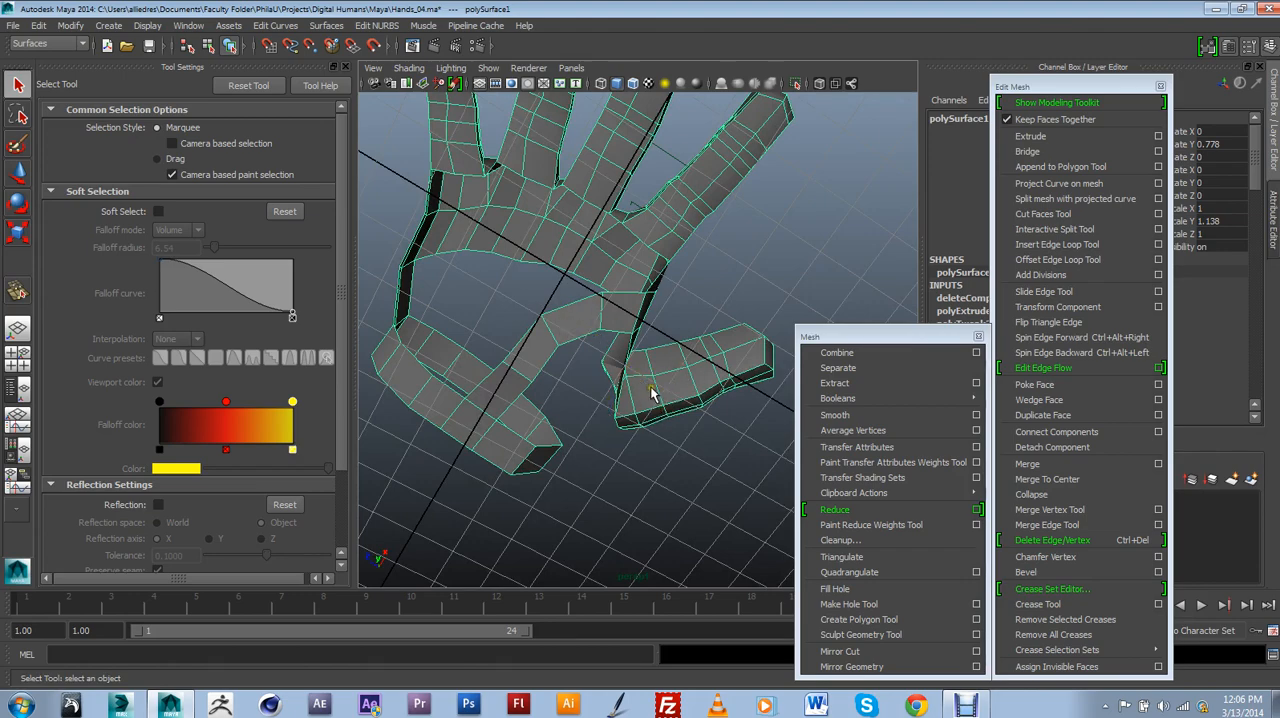
alt+drag(579, 352, 491, 360)
alt+drag(537, 291, 512, 309)
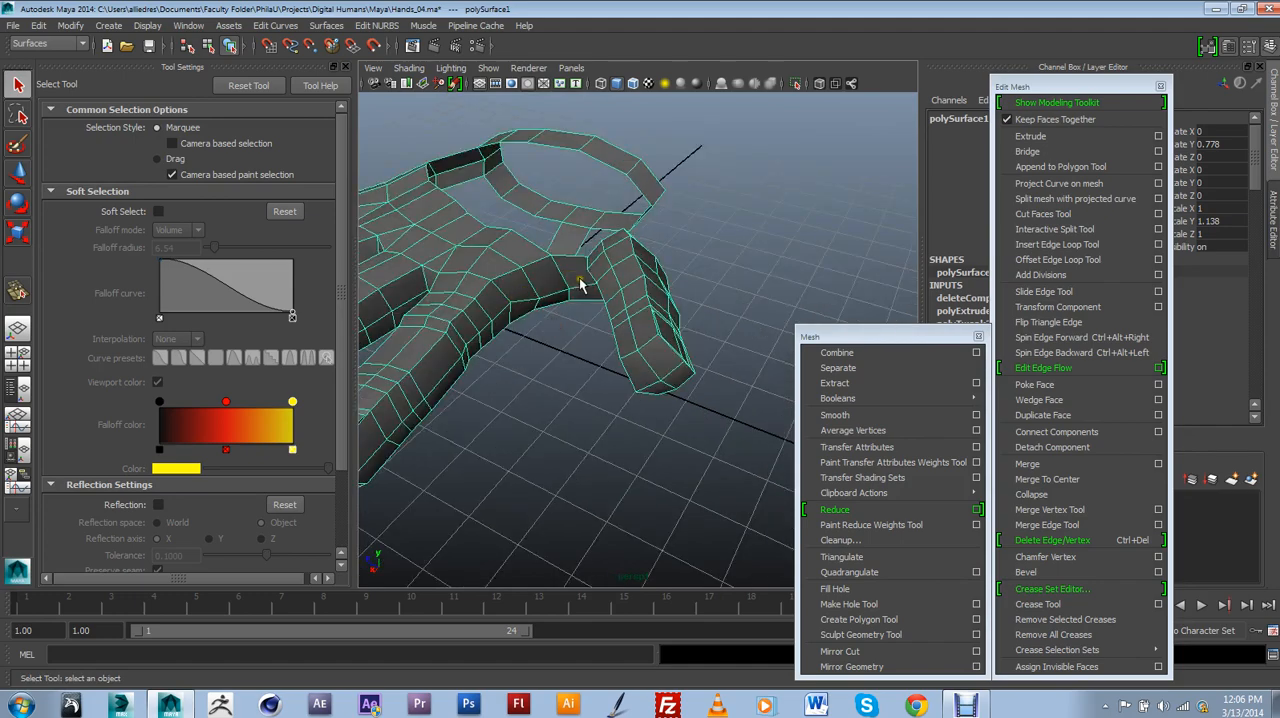
alt+drag(585, 283, 512, 342)
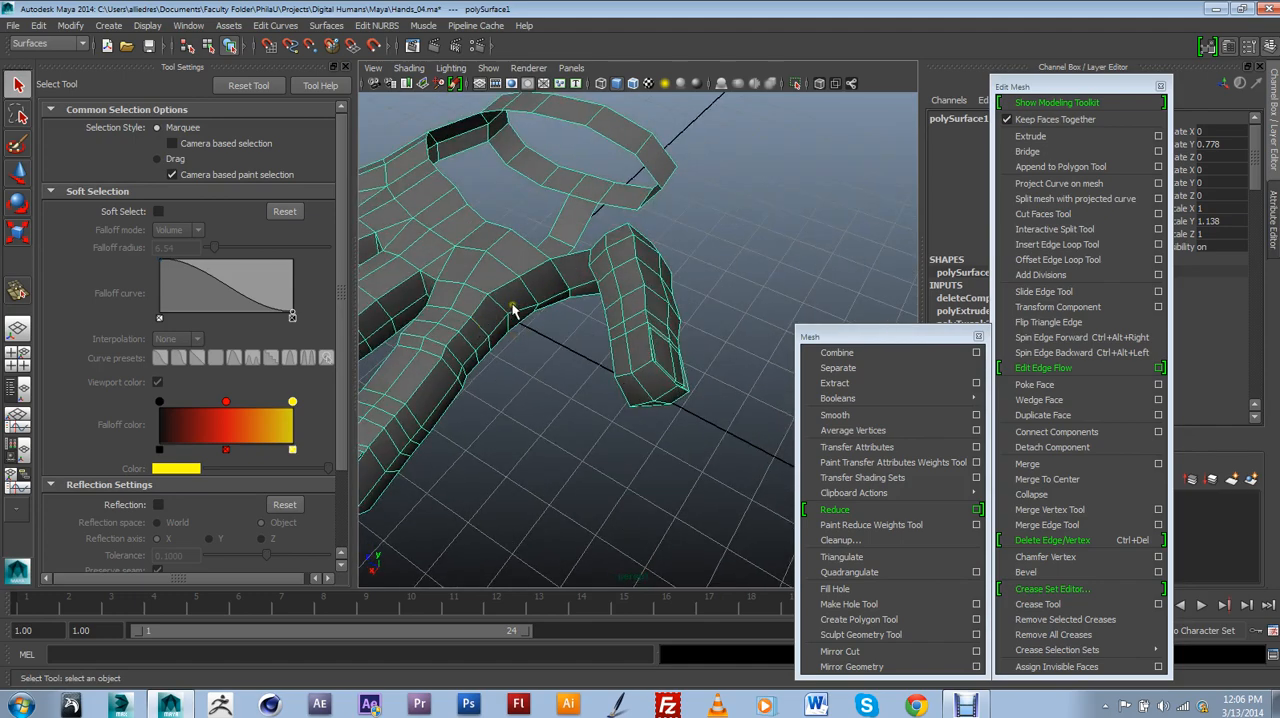
mouse_move(592, 298)
alt+mouse_down()
mouse_move(574, 366)
mouse_move(654, 271)
mouse_move(603, 268)
mouse_move(563, 383)
mouse_move(486, 320)
mouse_move(607, 405)
mouse_move(608, 302)
mouse_move(591, 296)
alt+mouse_up()
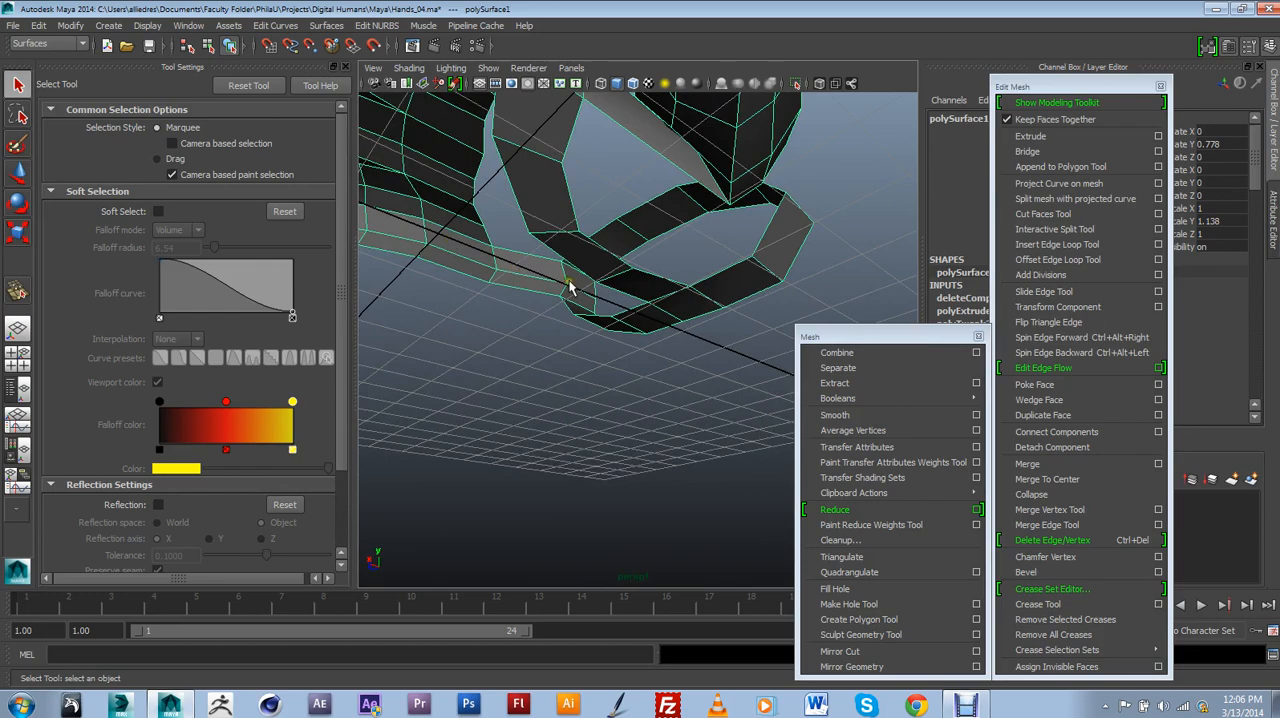
alt+drag(471, 246, 511, 270)
alt+drag(500, 320, 469, 308)
Examine the wrist band's face loop and the palm strip joining it to the hand from behind, above and below.
alt+drag(573, 323, 573, 368)
alt+drag(680, 316, 590, 366)
alt+drag(673, 376, 750, 304)
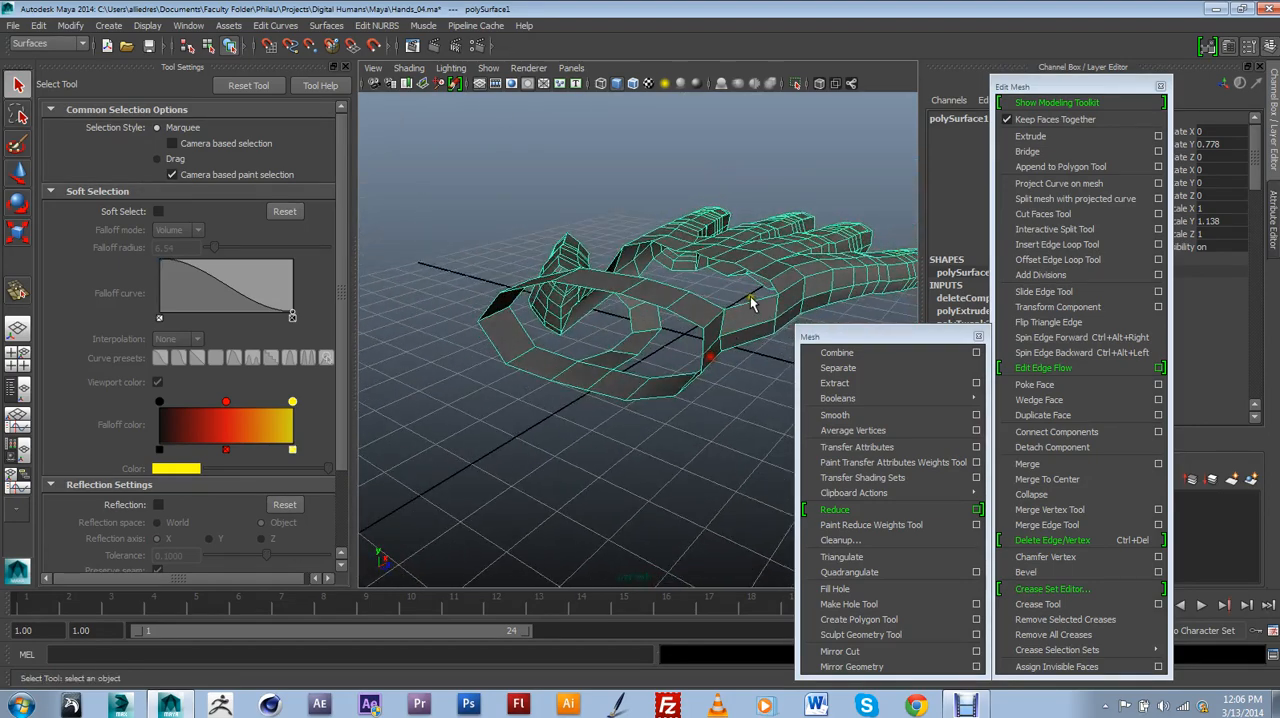
alt+drag(686, 361, 738, 322)
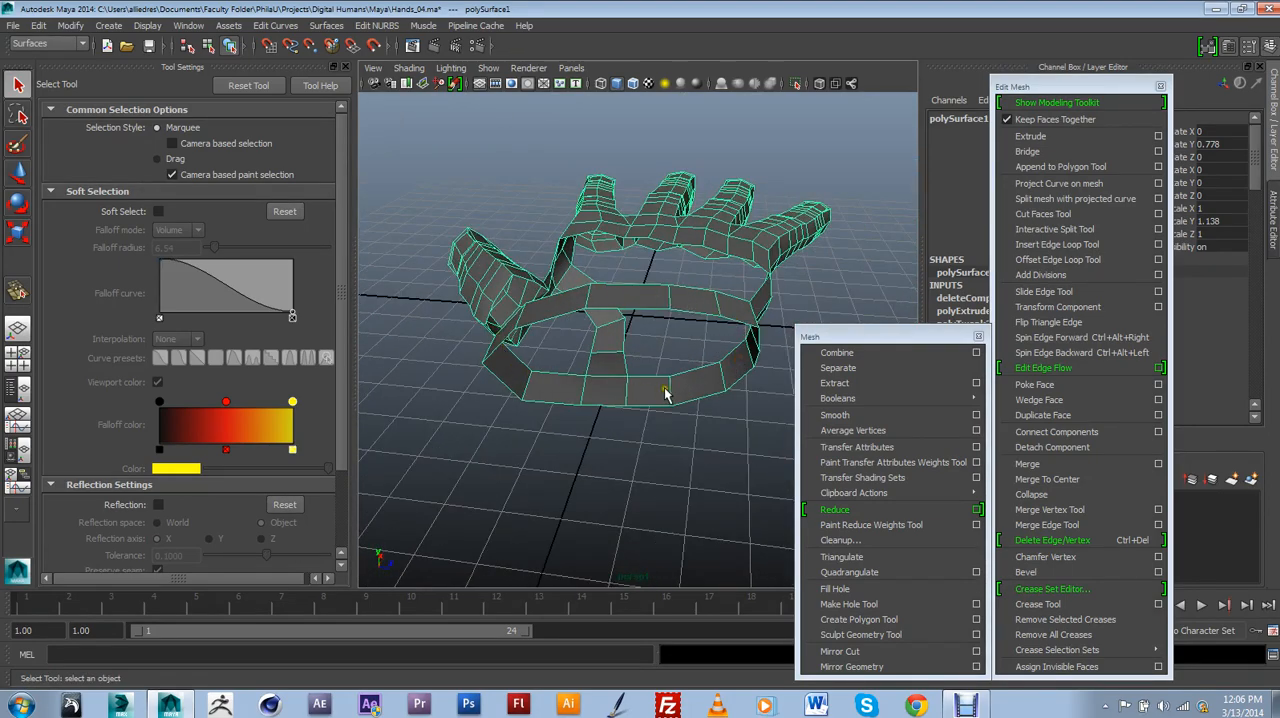
alt+drag(665, 393, 688, 352)
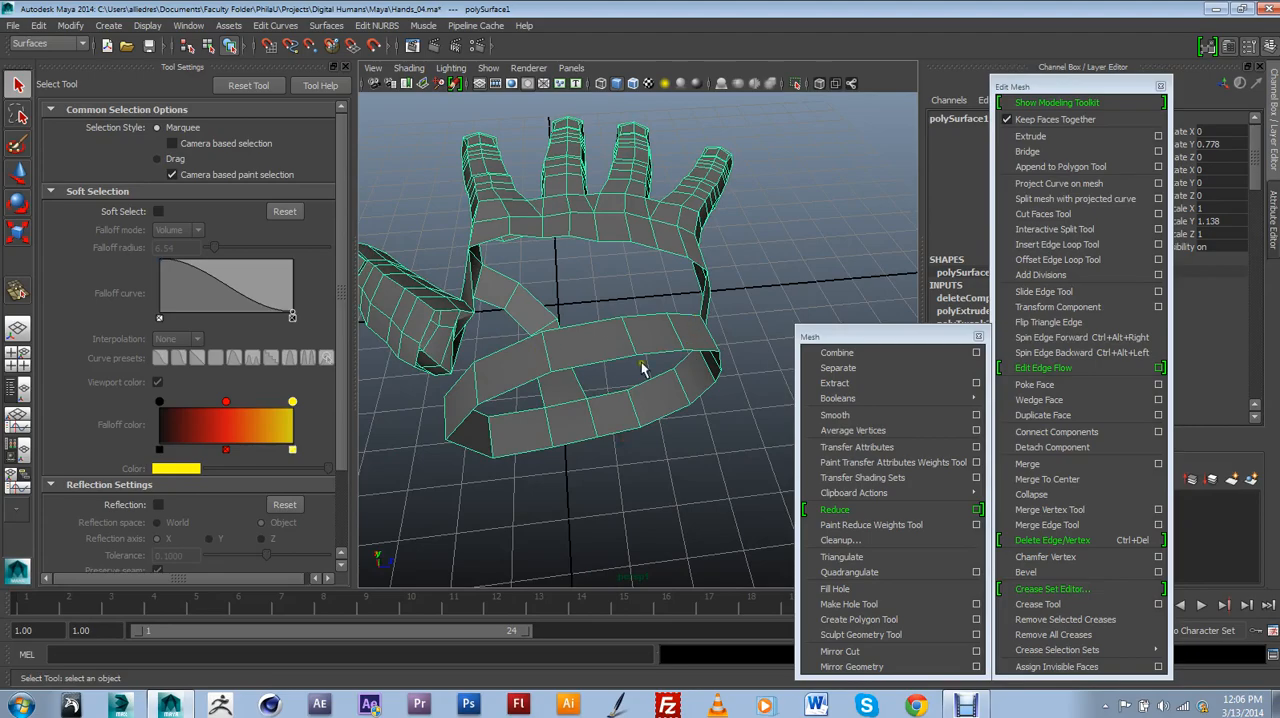
alt+drag(599, 385, 654, 432)
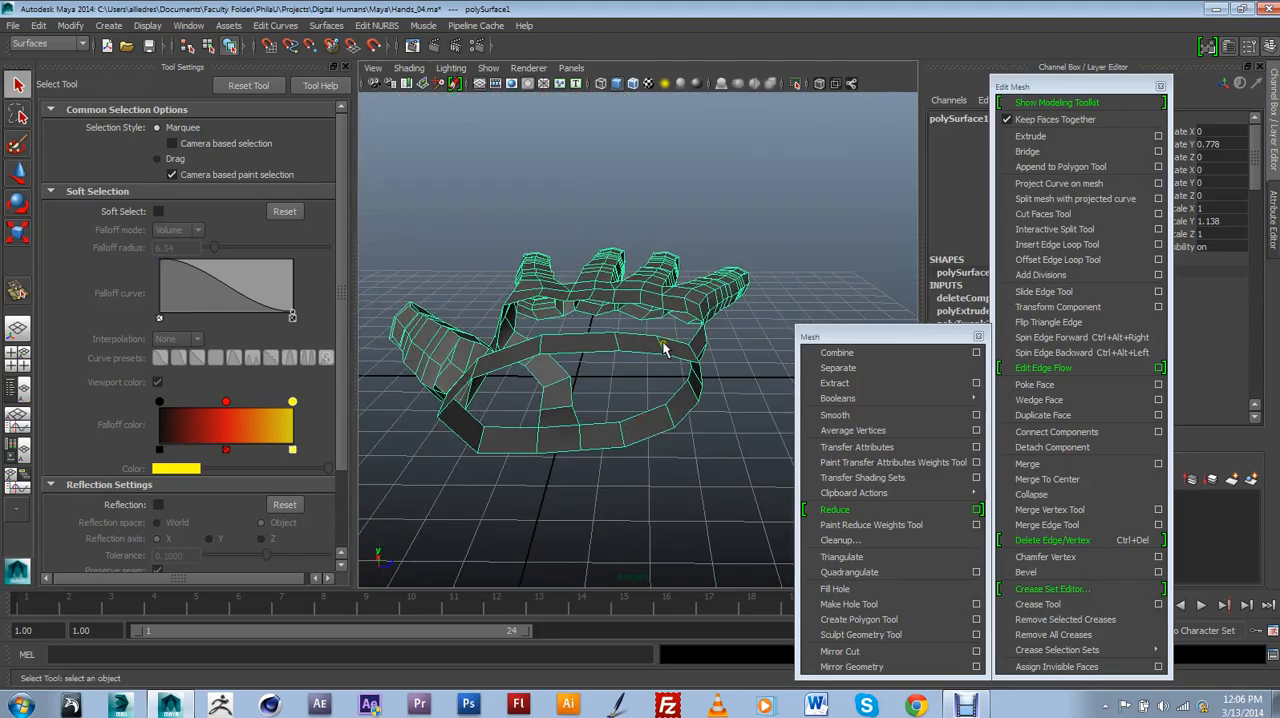
alt+drag(688, 370, 652, 390)
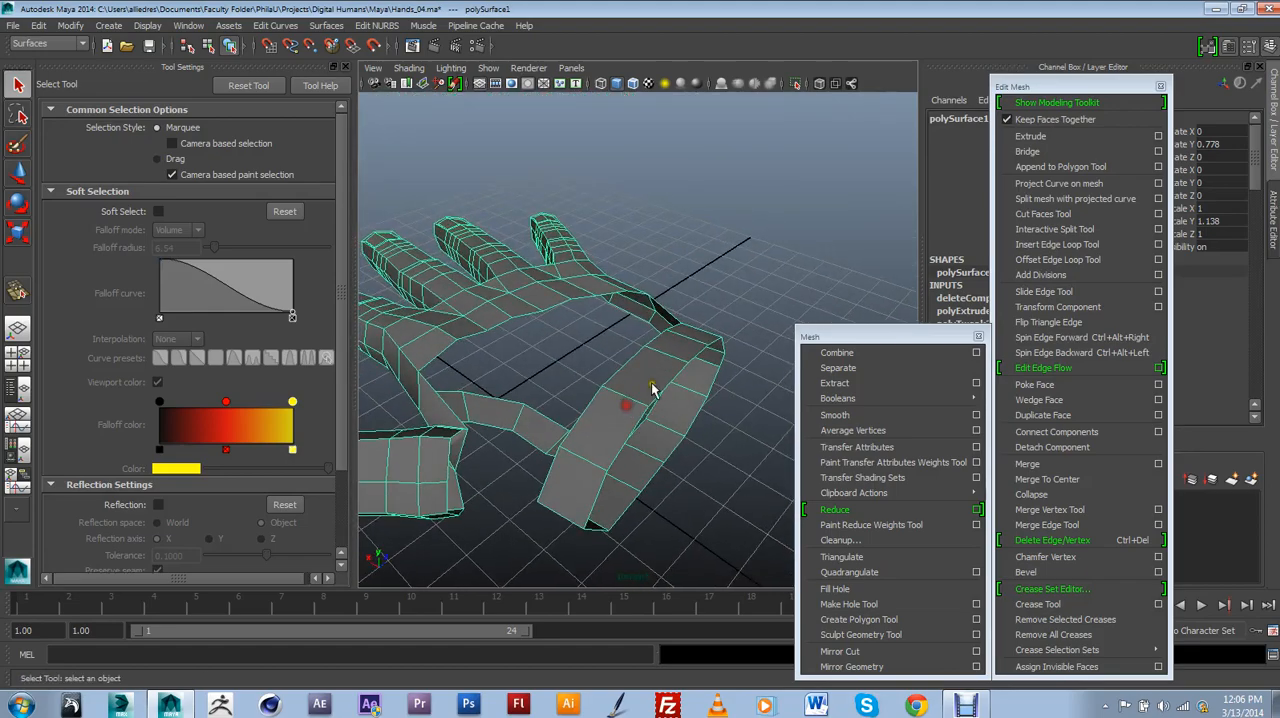
alt+drag(662, 459, 738, 263)
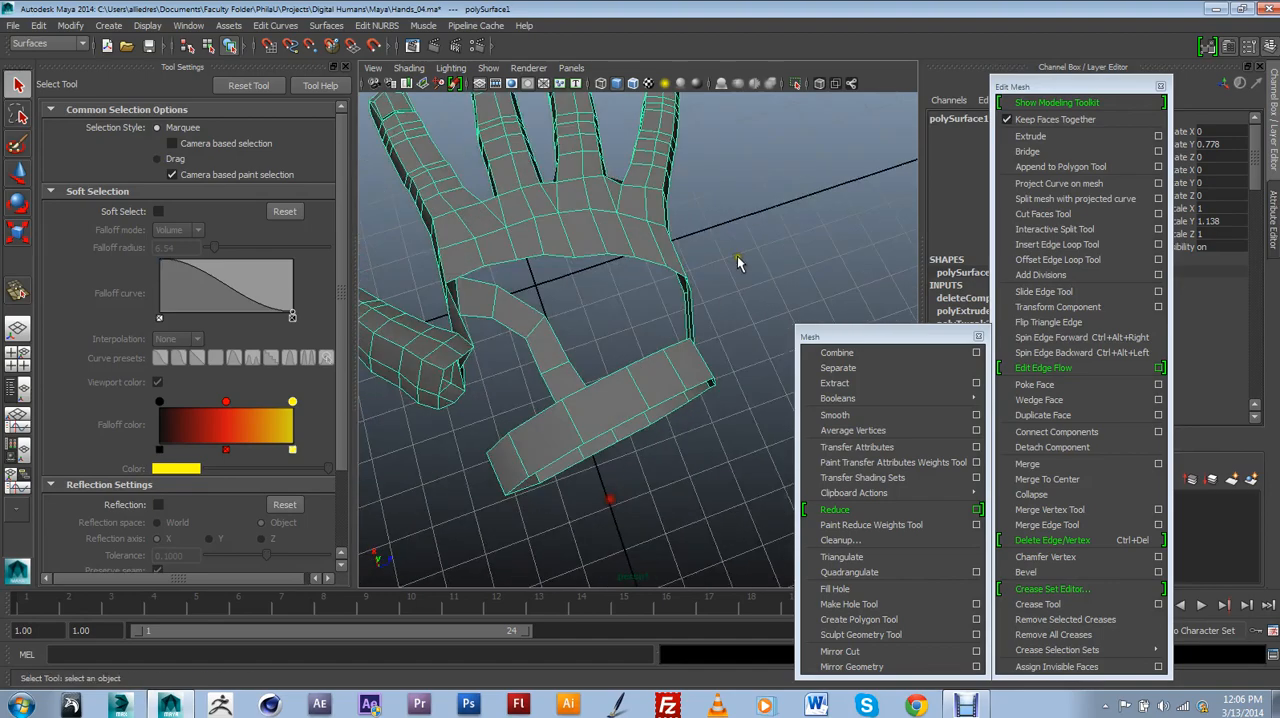
alt+drag(700, 383, 788, 410)
alt+drag(676, 381, 555, 337)
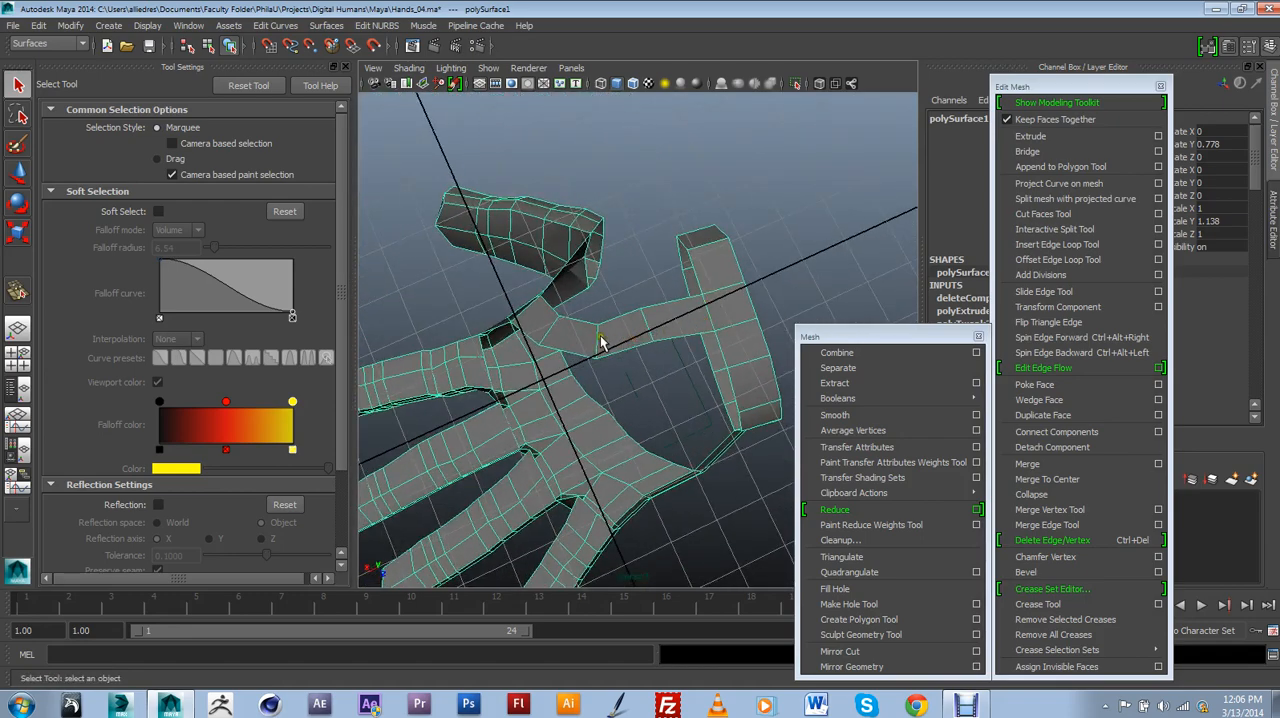
Open the scene Hands_05.ma without saving the changes to Hands_04.ma.
alt+drag(594, 378, 639, 322)
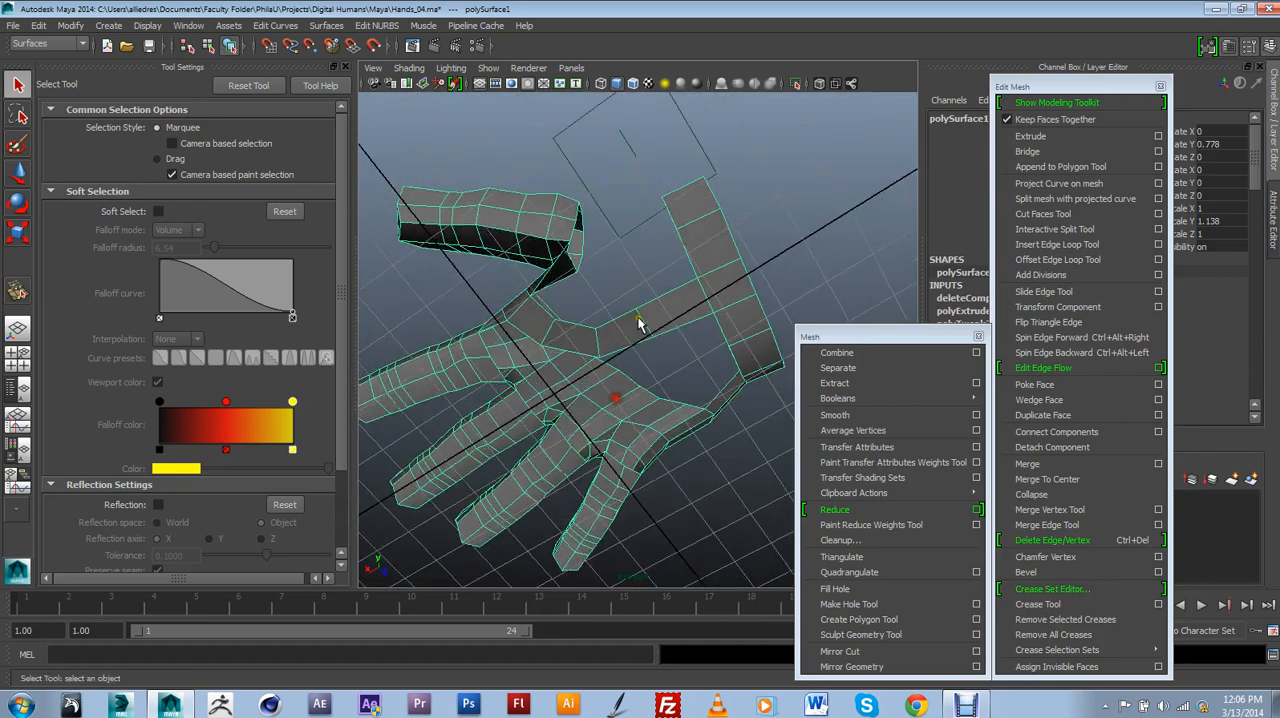
click(14, 25)
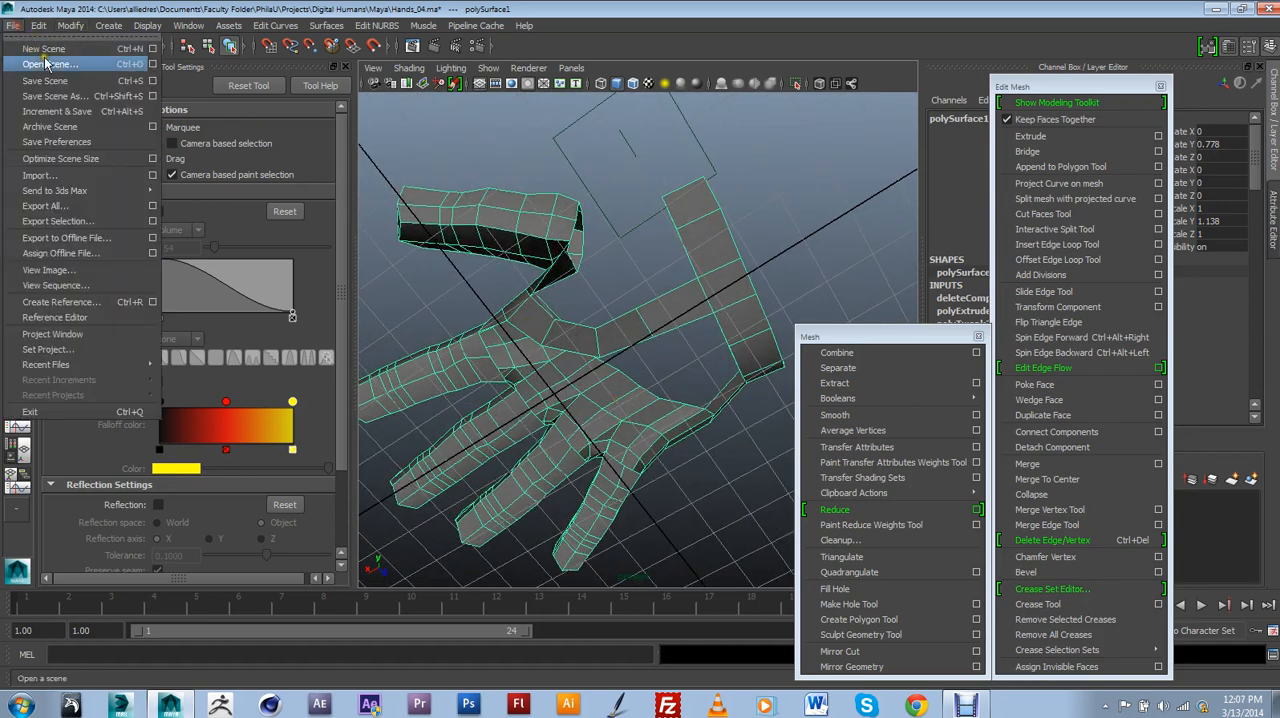
click(47, 64)
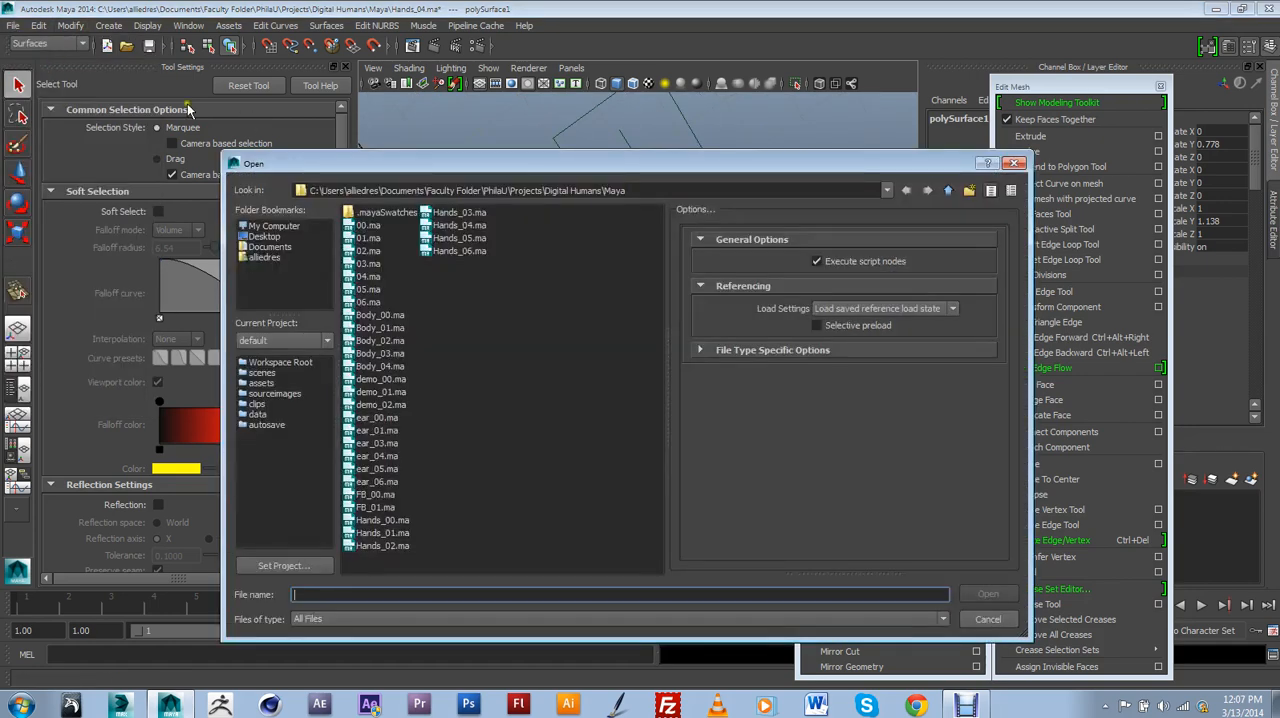
click(470, 238)
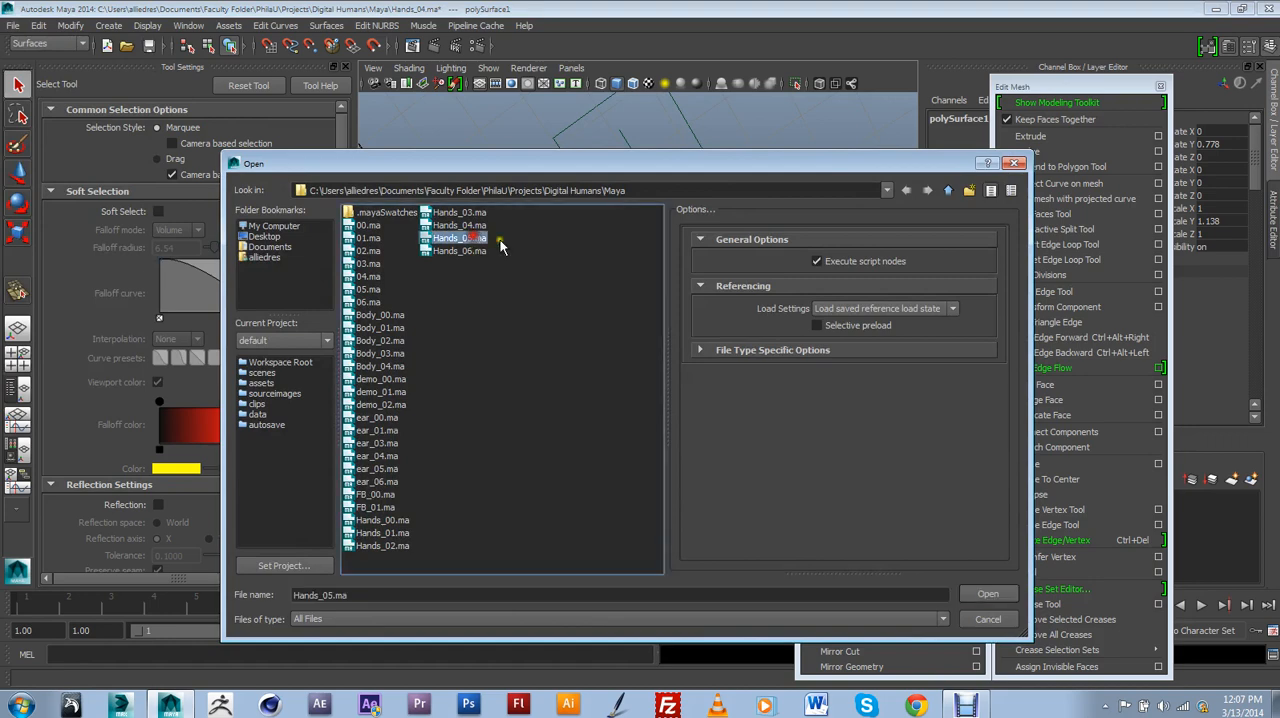
click(982, 596)
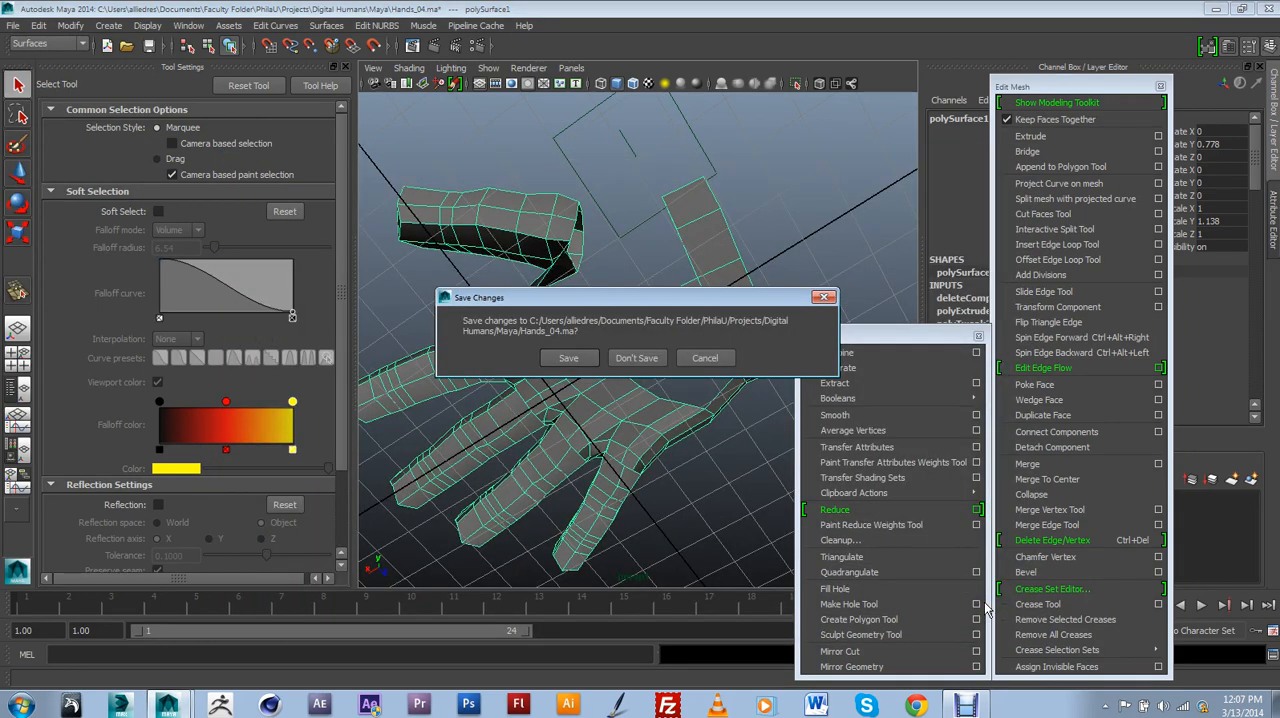
click(629, 362)
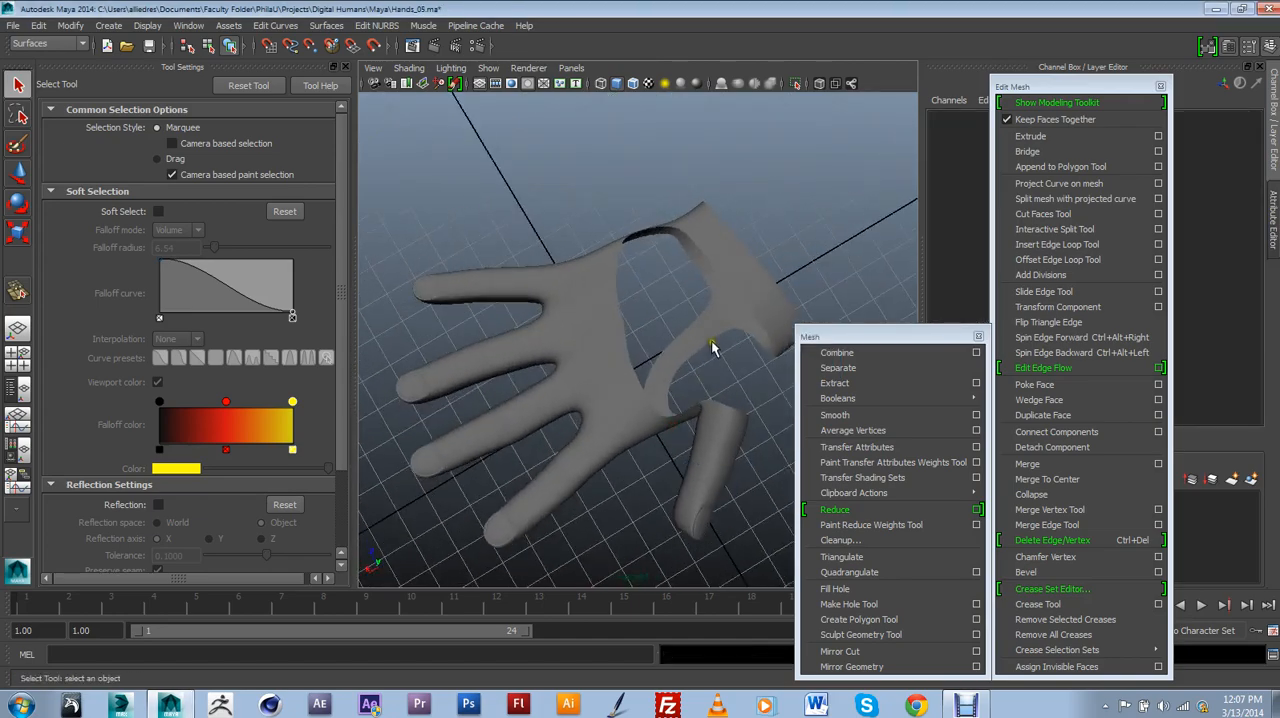
Select the hand mesh and examine how the strips near the separate thumb join the hand to the wrist band.
click(712, 346)
alt+drag(712, 346, 650, 332)
scroll(688, 226, up, 4)
Open the scene Hands_06.ma without saving the changes to Hands_05.ma.
click(12, 28)
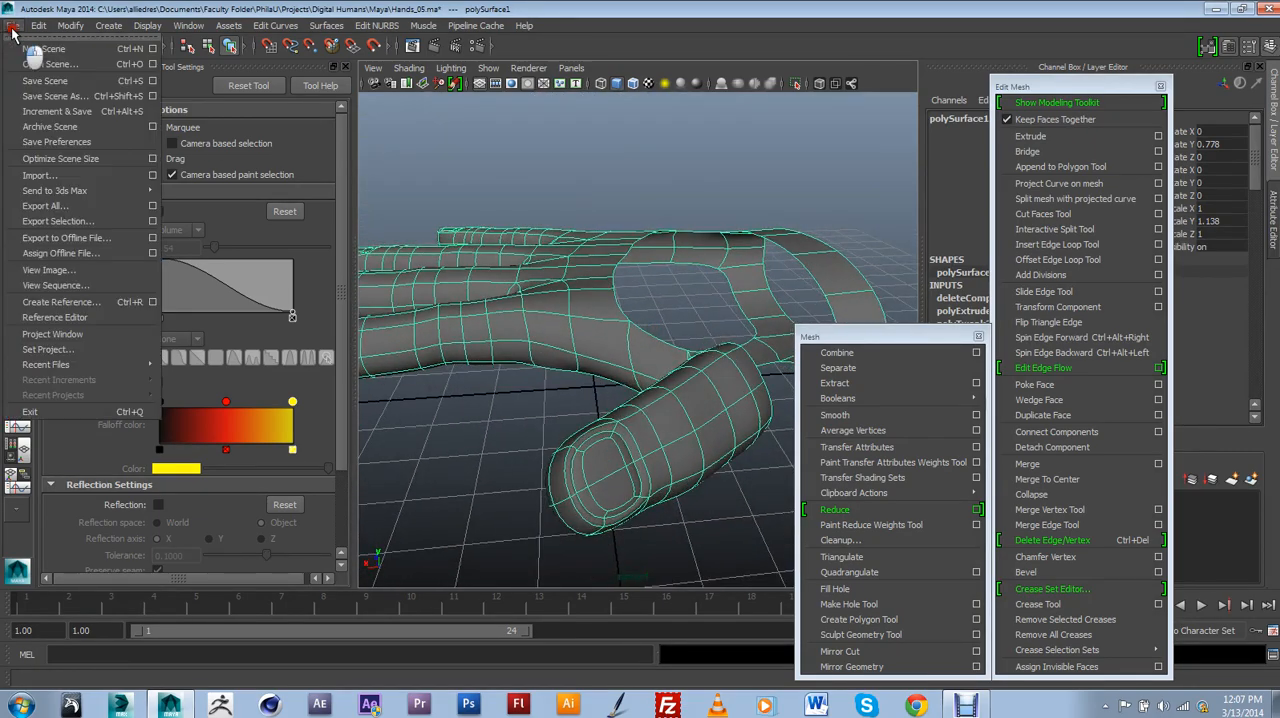
click(60, 64)
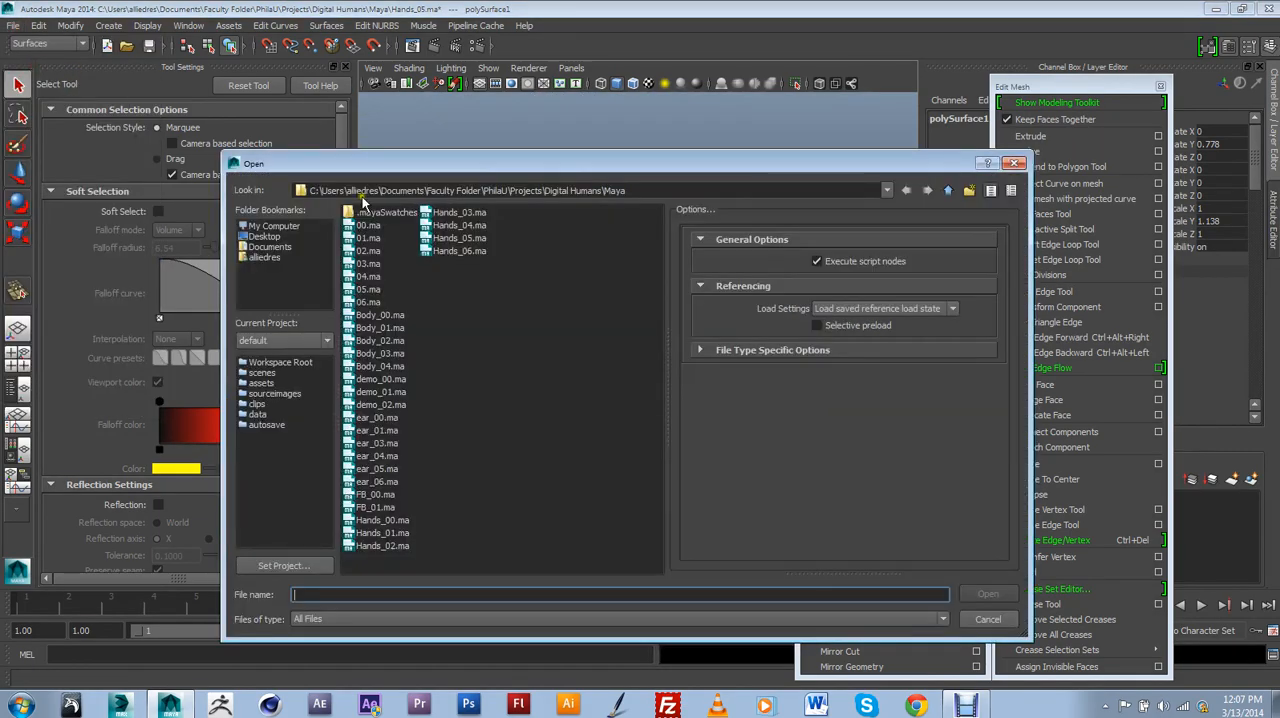
click(470, 250)
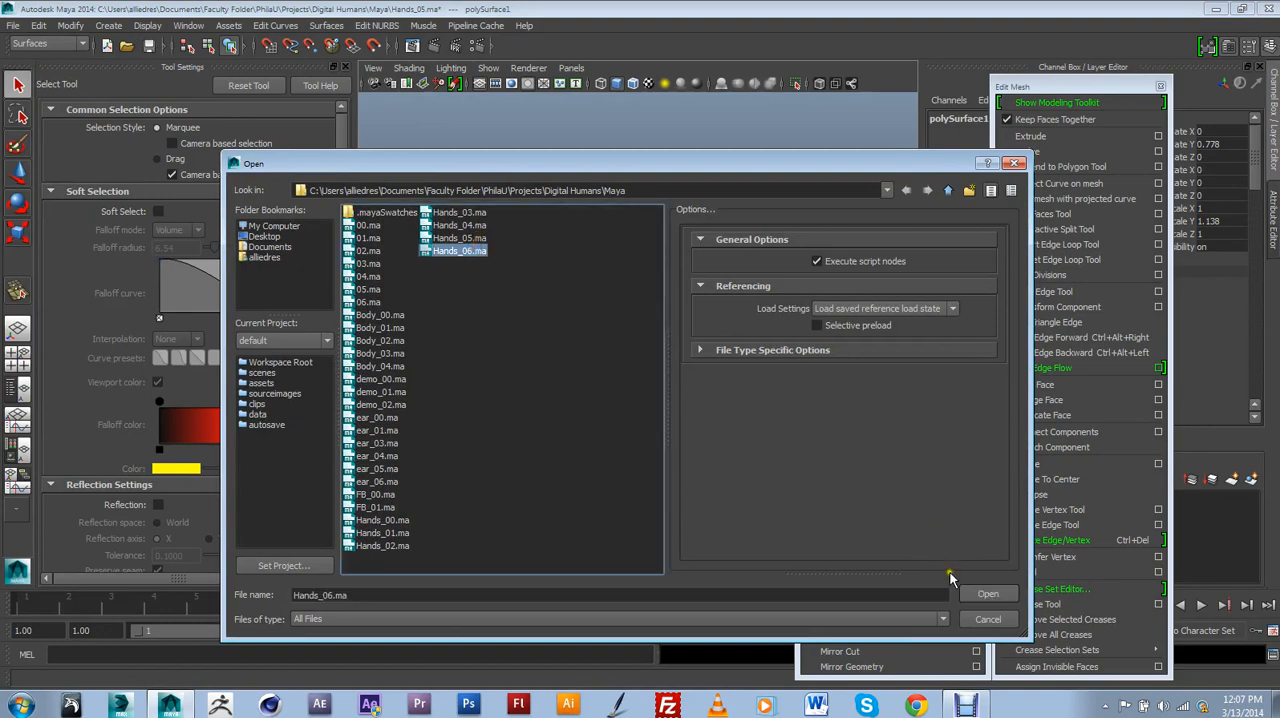
click(985, 594)
click(644, 358)
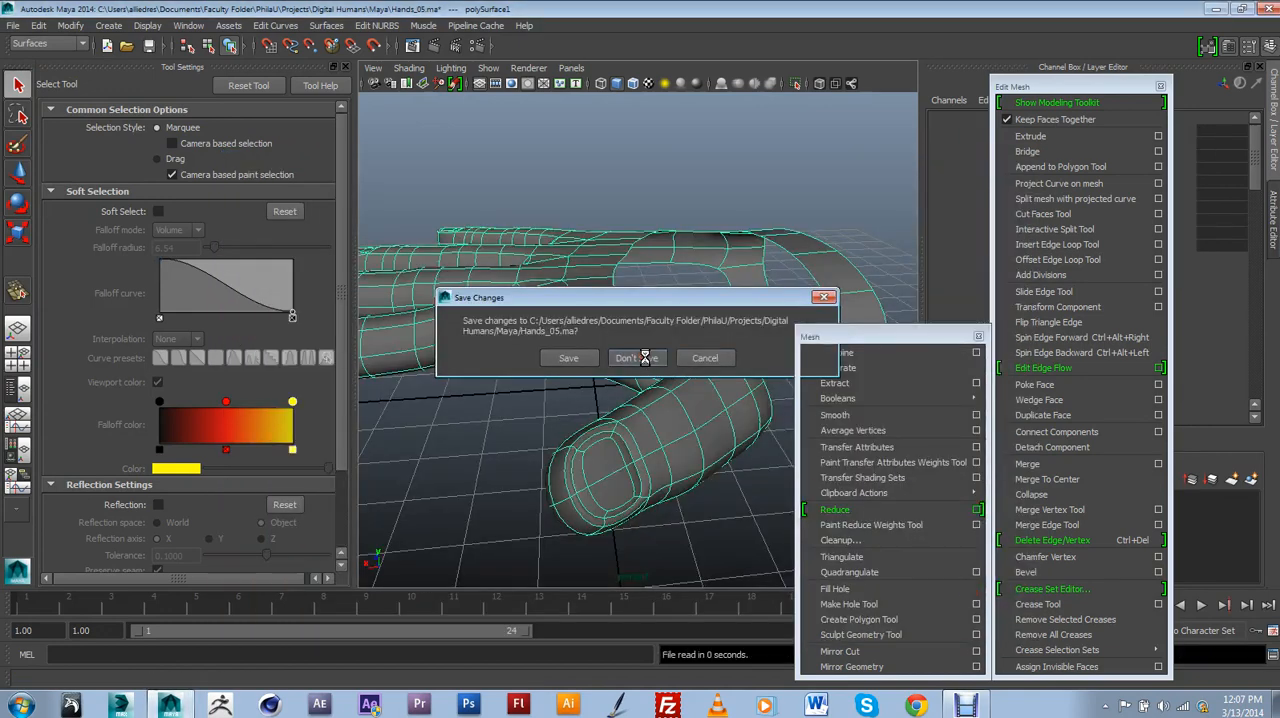
Select the completed hand mesh and turn off its smooth preview to show the low-polygon faces.
click(648, 366)
scroll(667, 372, up, 5)
scroll(667, 370, down, 5)
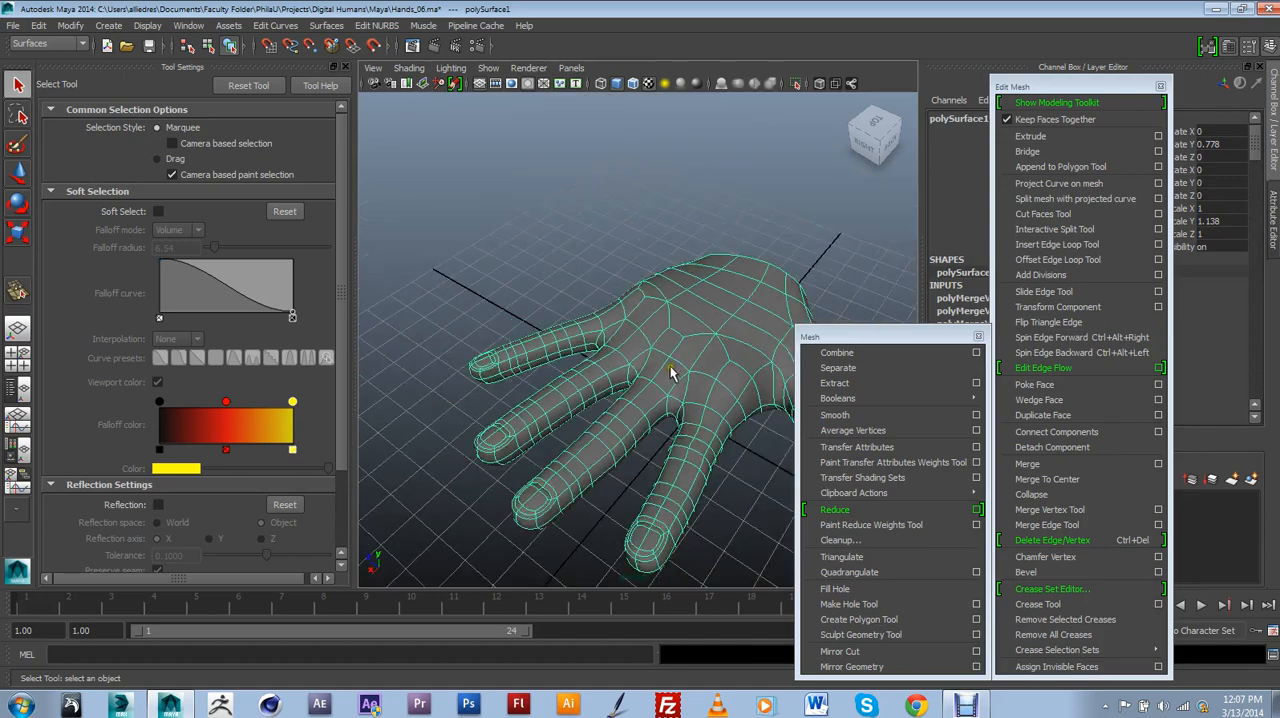
key(1)
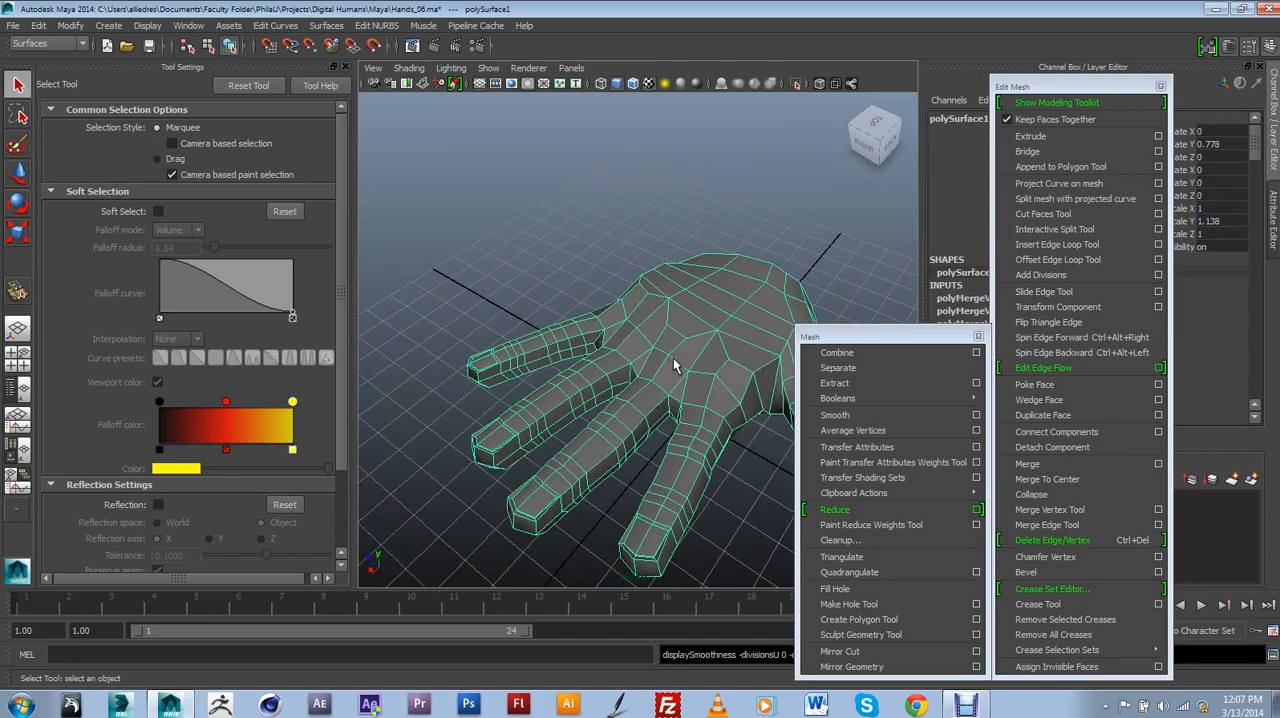
Examine the face loops filling the back of the hand, from the knuckles to the wrist and across to the thumb.
alt+drag(718, 382, 668, 386)
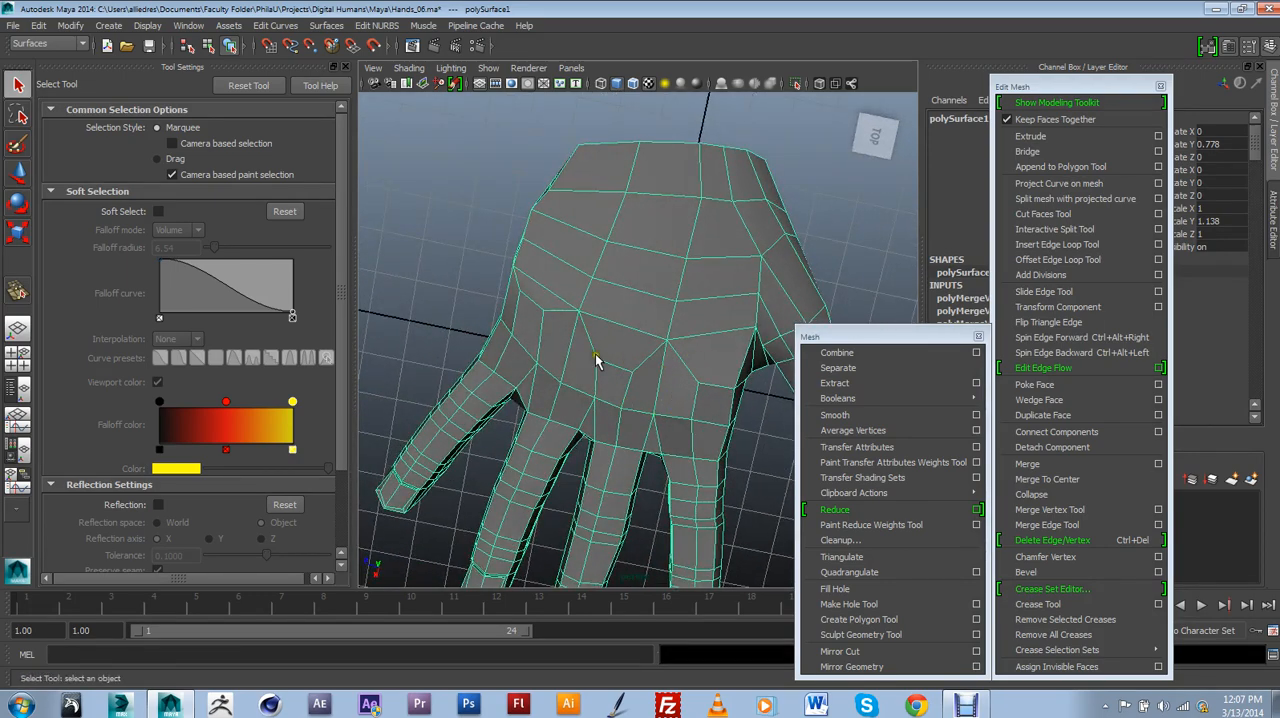
click(646, 335)
mouse_move(692, 170)
alt+mouse_down()
mouse_move(694, 289)
mouse_move(677, 354)
mouse_move(688, 457)
alt+mouse_up()
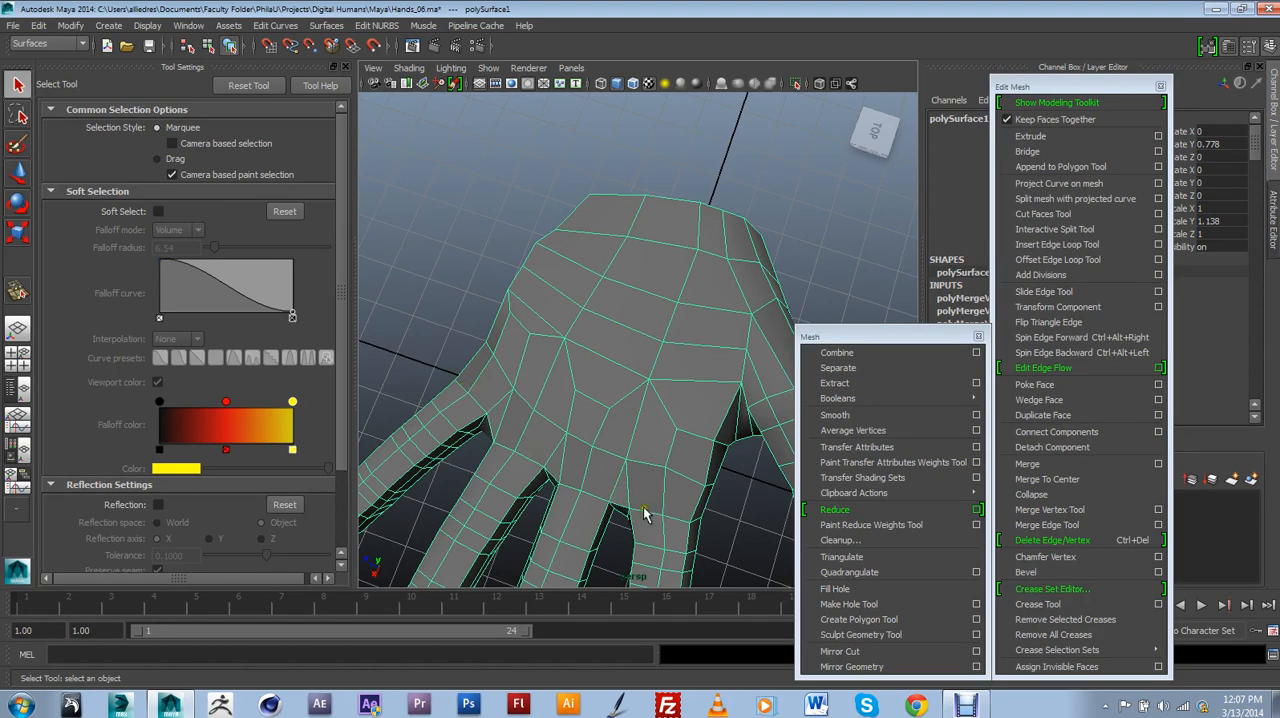
alt+drag(648, 473, 670, 458)
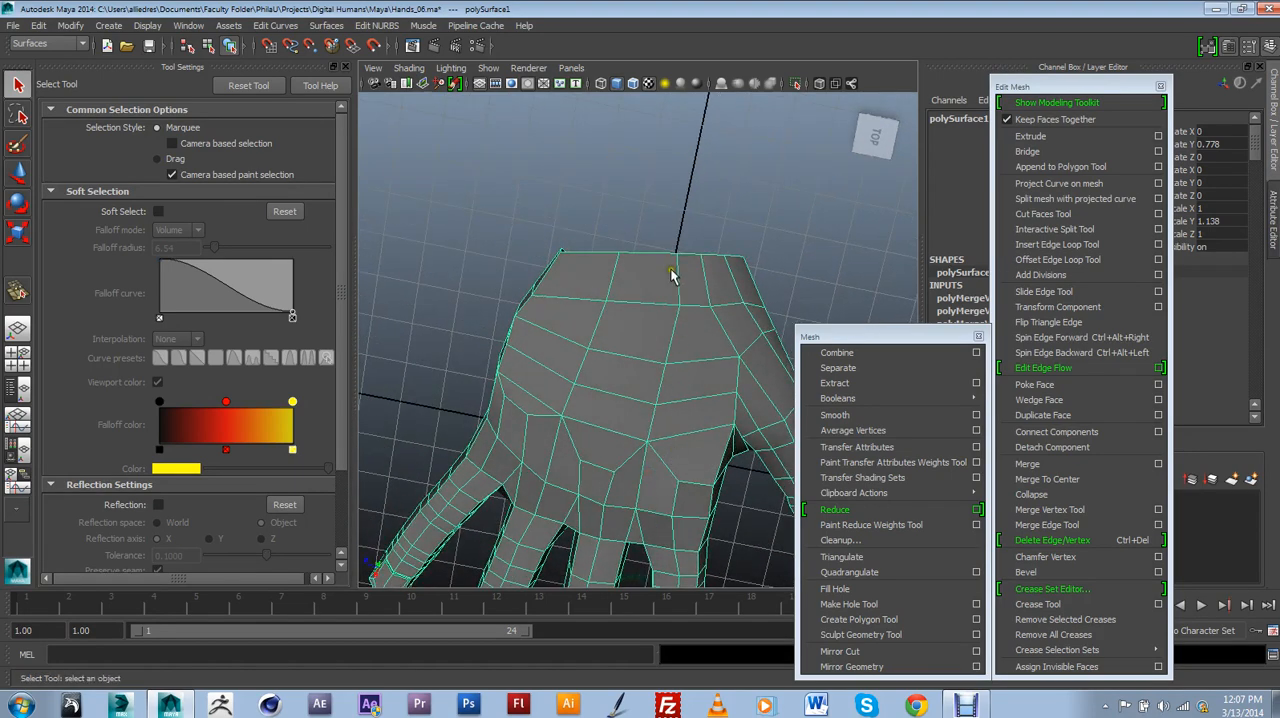
alt+drag(671, 276, 660, 311)
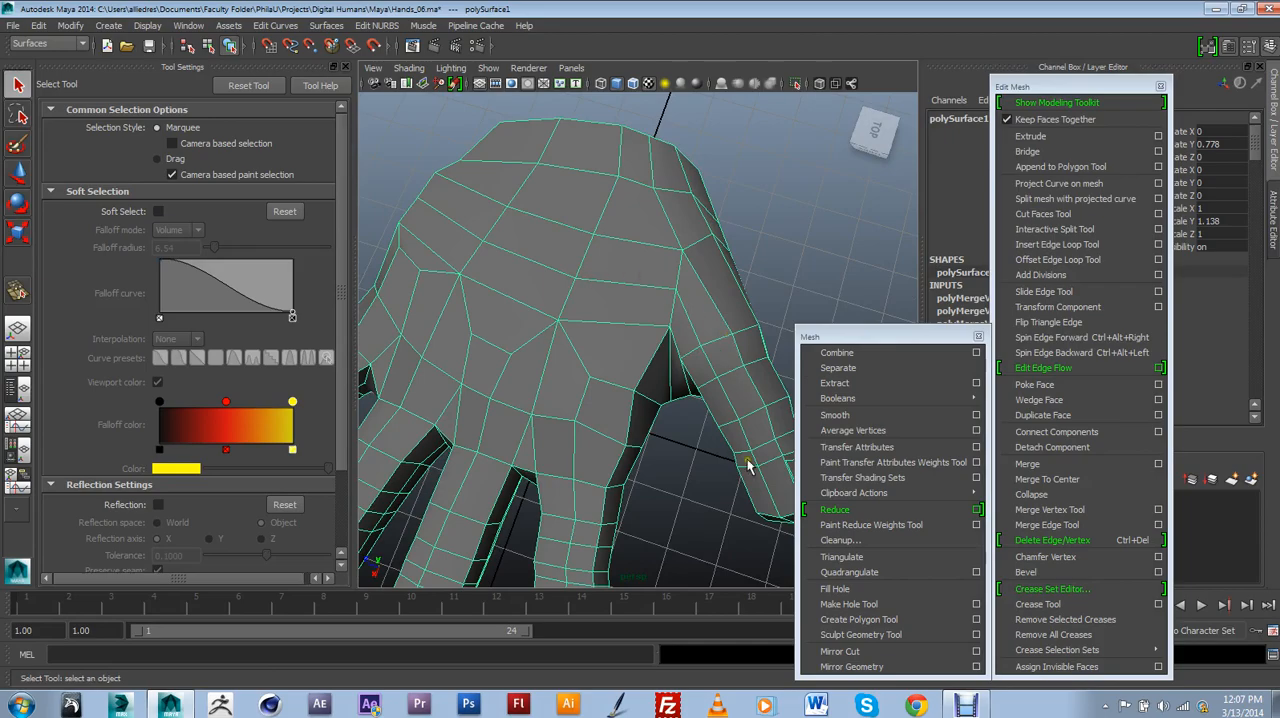
alt+drag(573, 272, 724, 284)
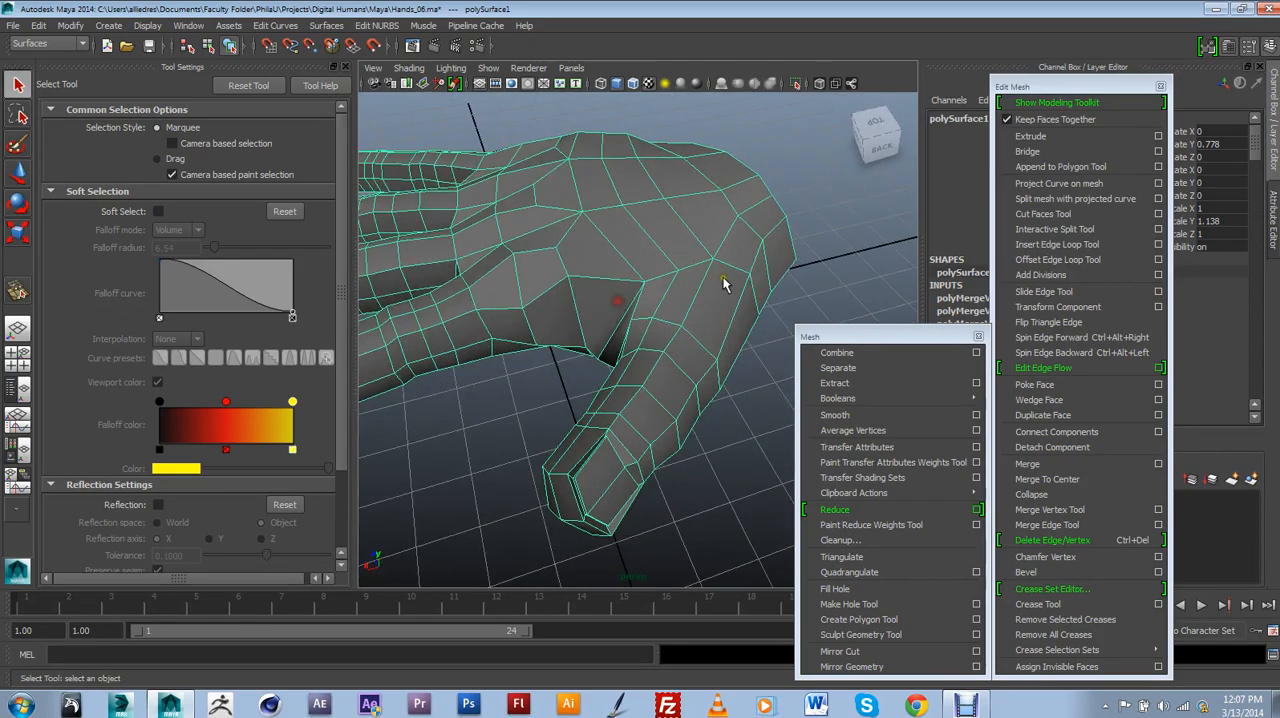
Examine the palm's edge flow from the finger bases to the thumb and the wrist, from below and close up.
alt+drag(686, 333, 667, 192)
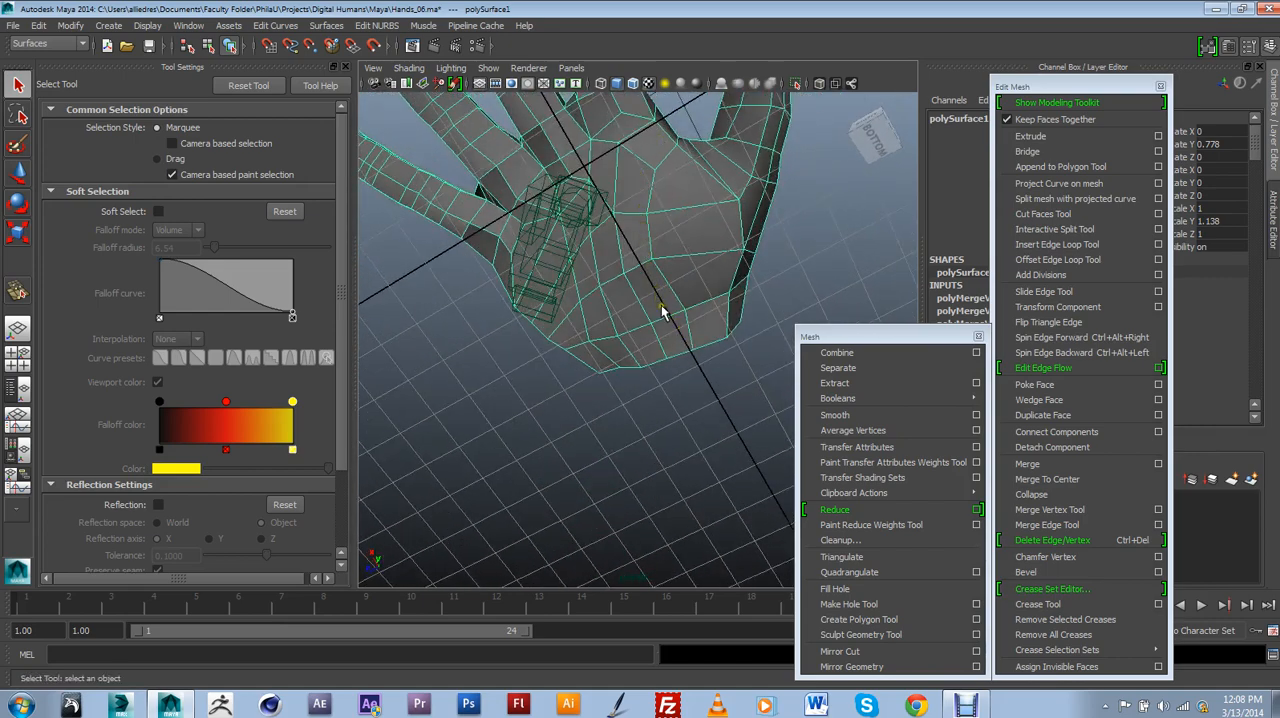
alt+drag(654, 190, 686, 257)
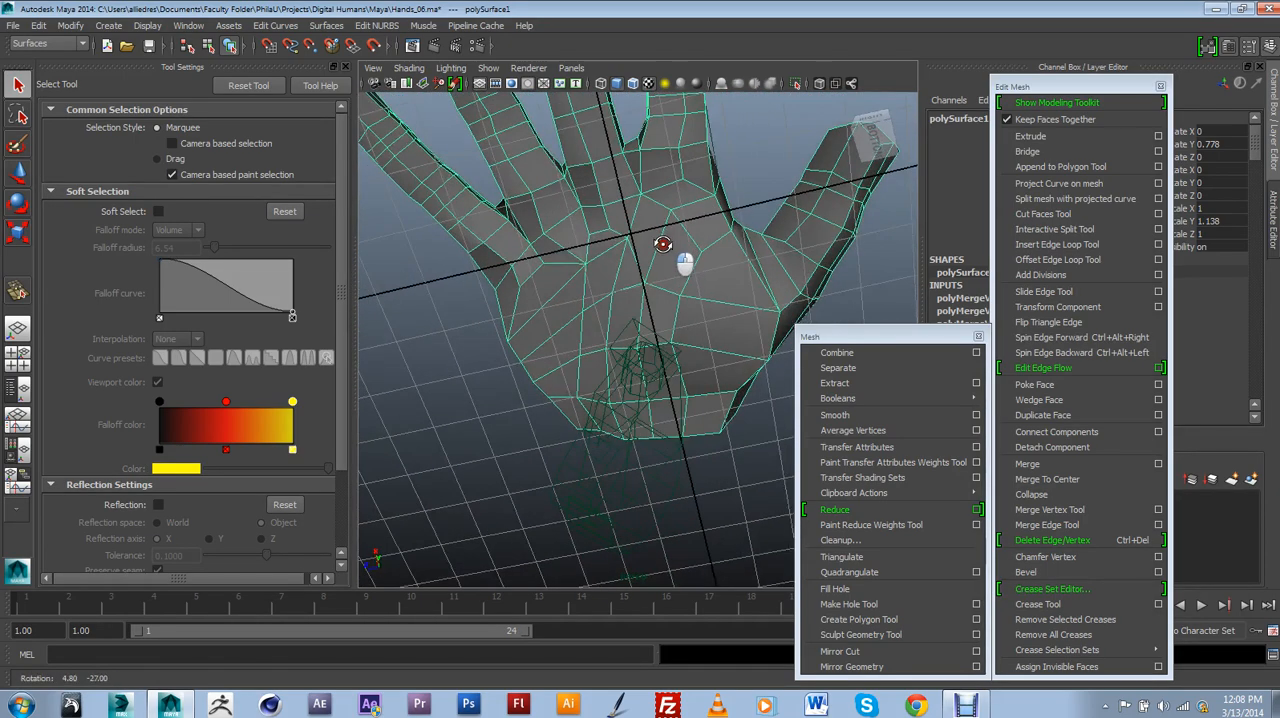
alt+drag(545, 257, 560, 174)
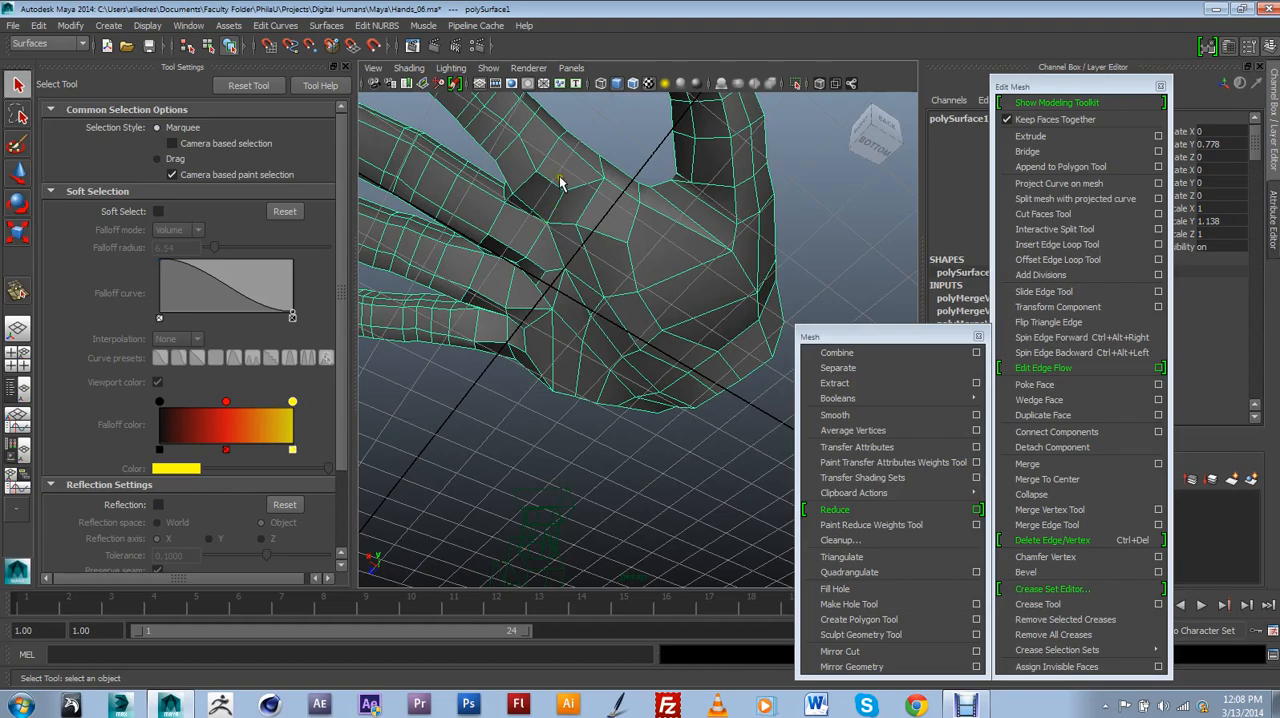
alt+drag(549, 286, 569, 329)
alt+drag(531, 229, 519, 254)
alt+middle_drag(475, 288, 513, 260)
alt+drag(512, 260, 594, 294)
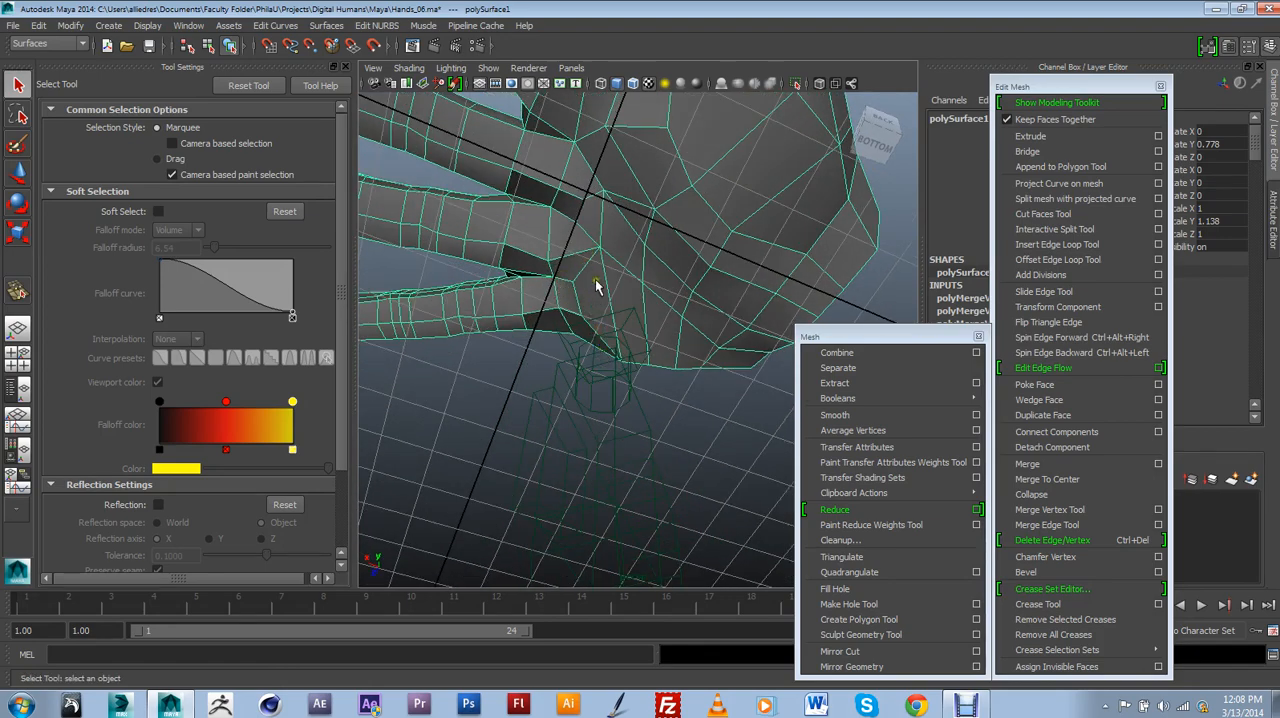
alt+drag(590, 206, 590, 276)
alt+drag(610, 230, 629, 194)
alt+drag(705, 236, 702, 257)
alt+middle_drag(702, 257, 686, 335)
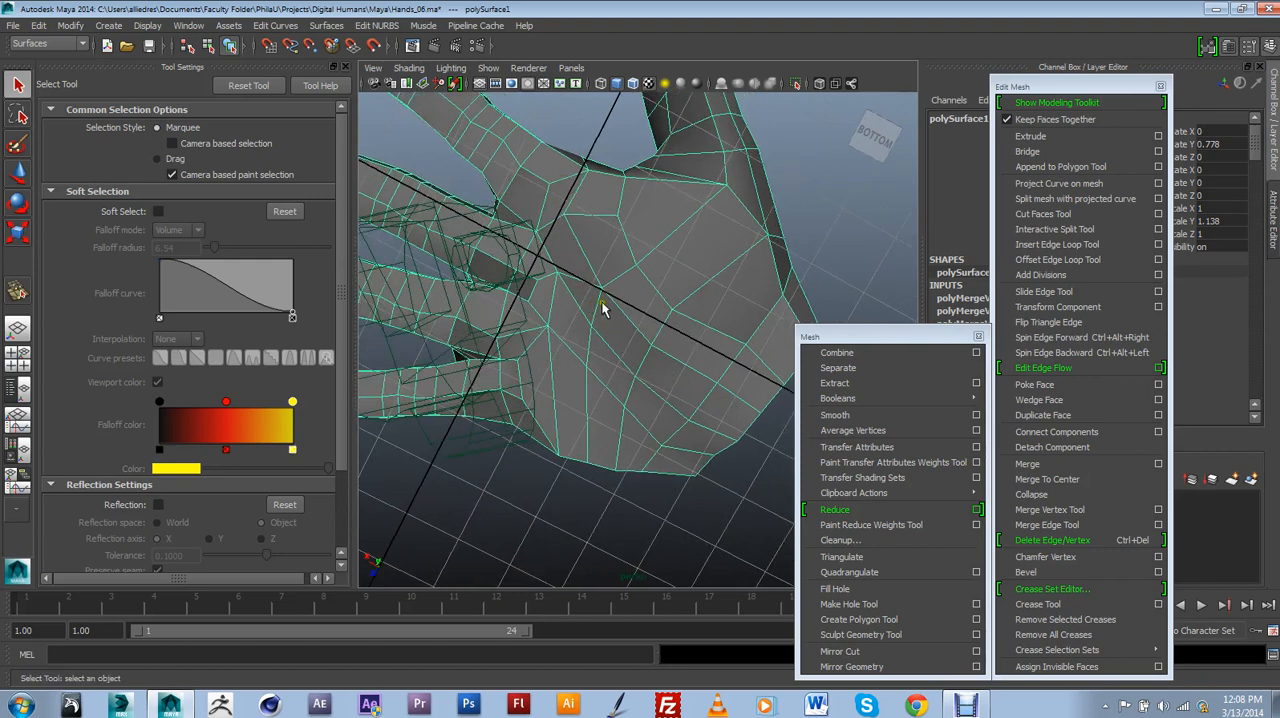
scroll(688, 360, down, 3)
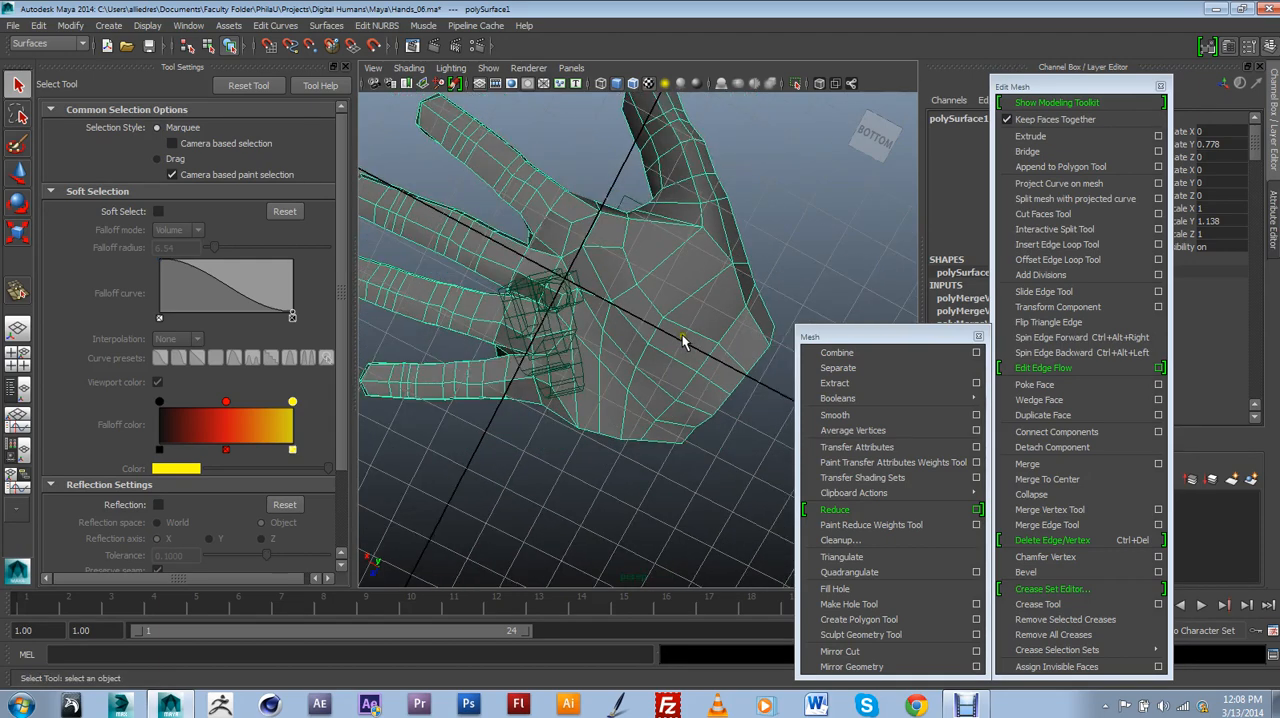
Compare the palm's smooth preview with its low-polygon faces and examine the topology around the palm's centre.
key(3)
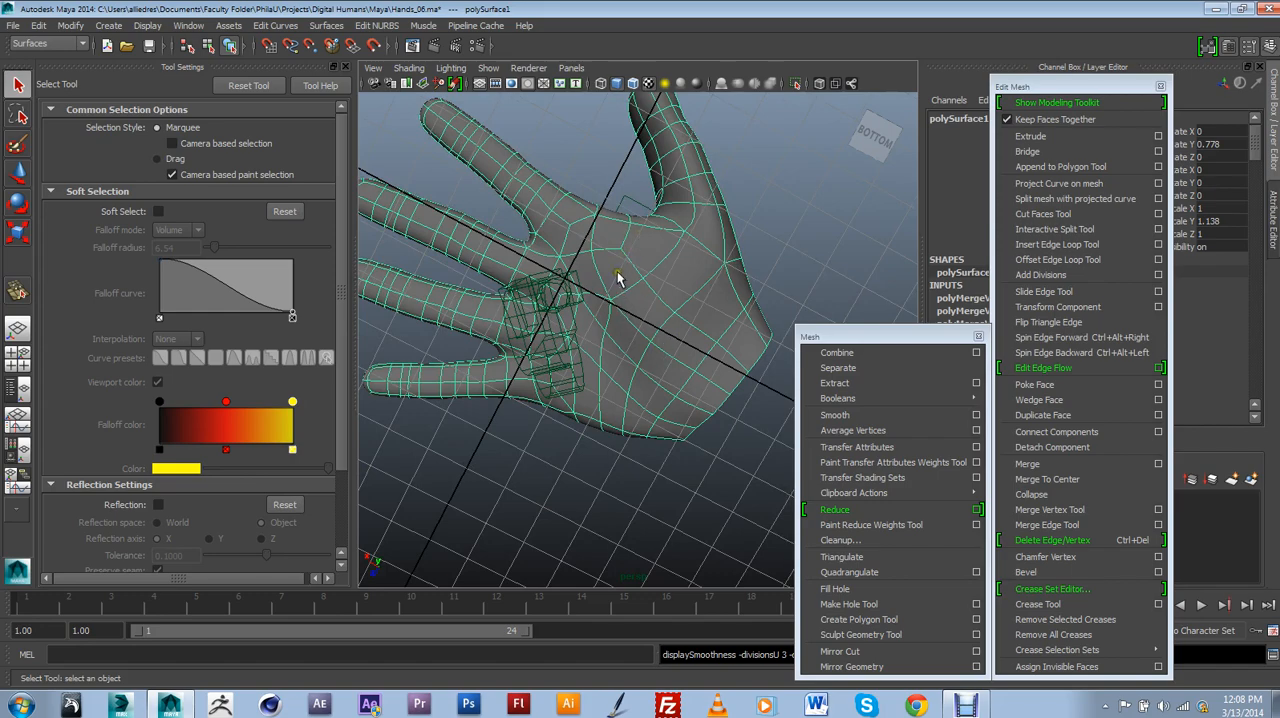
key(1)
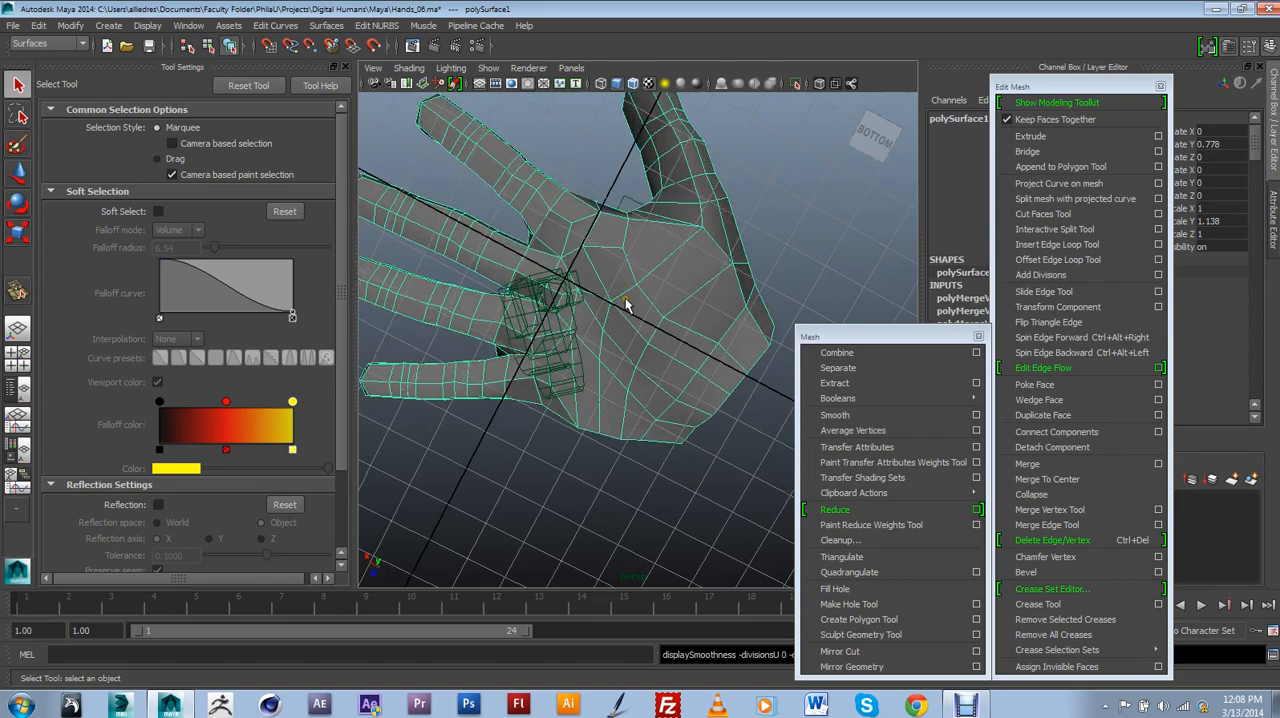
alt+drag(626, 305, 706, 291)
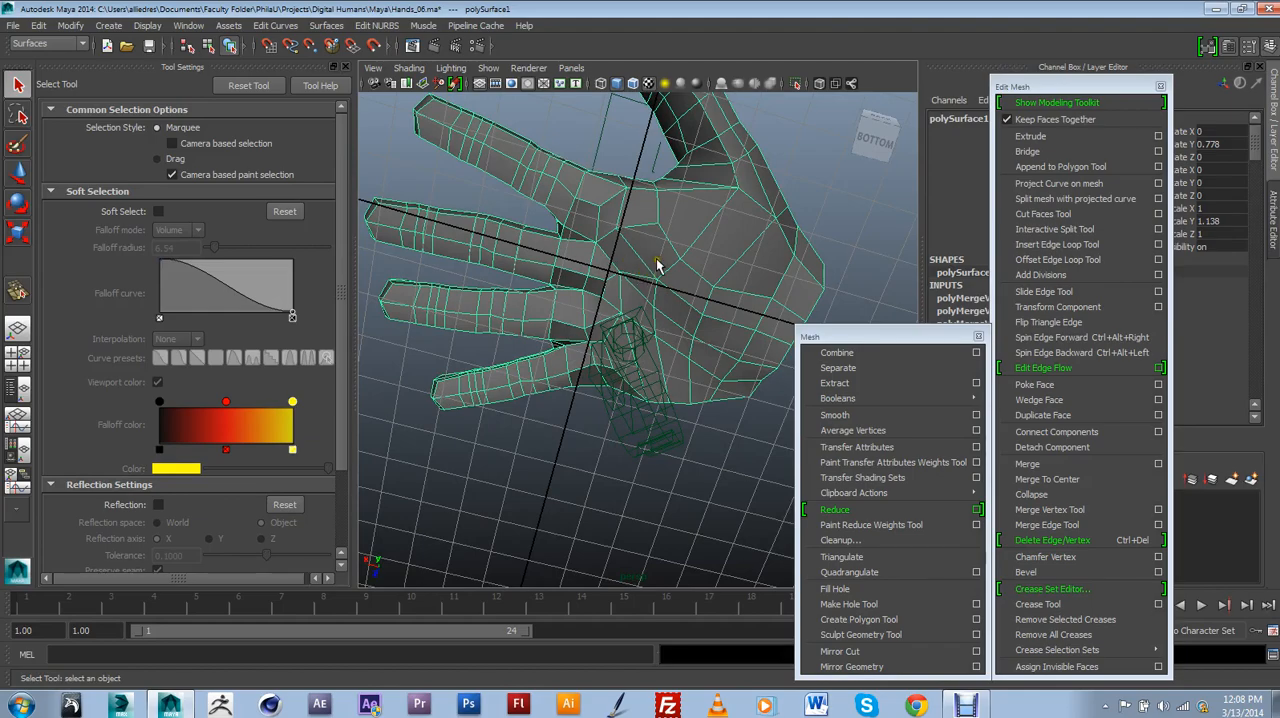
mouse_move(656, 265)
alt+mouse_down()
mouse_move(737, 280)
mouse_move(703, 290)
mouse_move(713, 340)
mouse_move(667, 287)
alt+mouse_up()
alt+drag(573, 282, 736, 360)
Deselect the hand and examine its finished smoothed form from above and from the thumb side.
click(764, 310)
scroll(738, 360, up, 7)
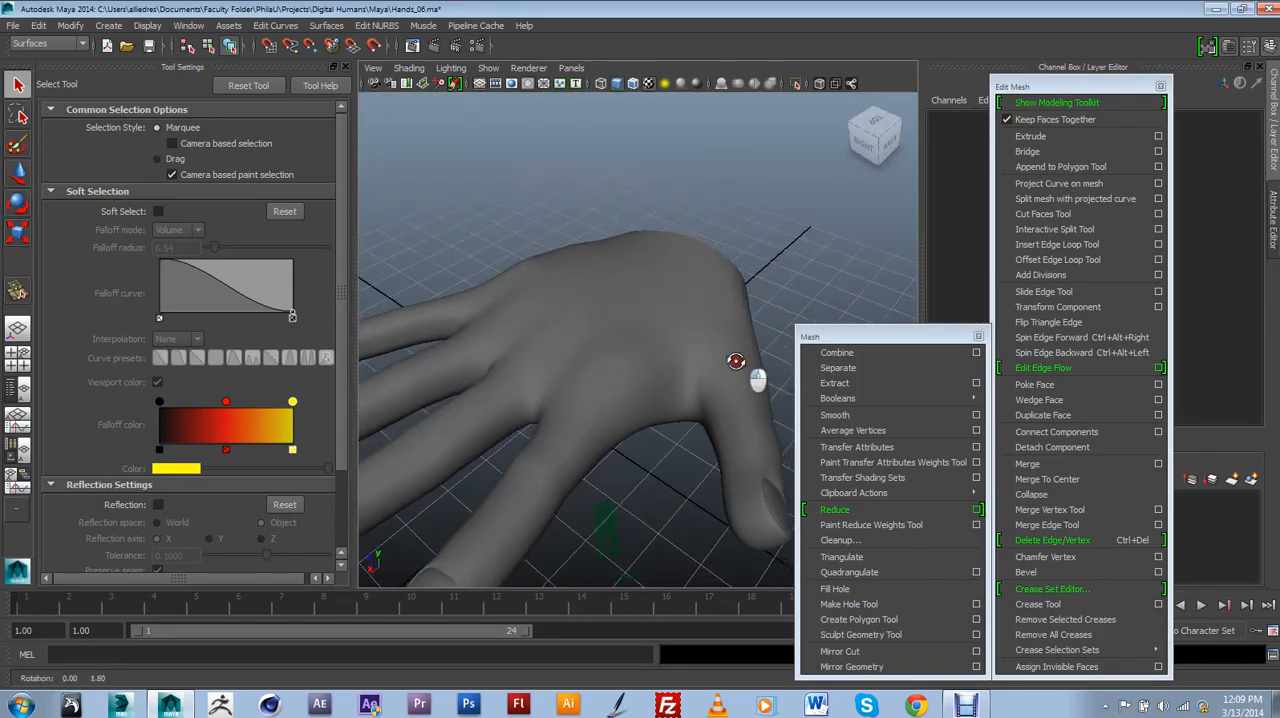
scroll(740, 358, down, 9)
scroll(735, 355, up, 8)
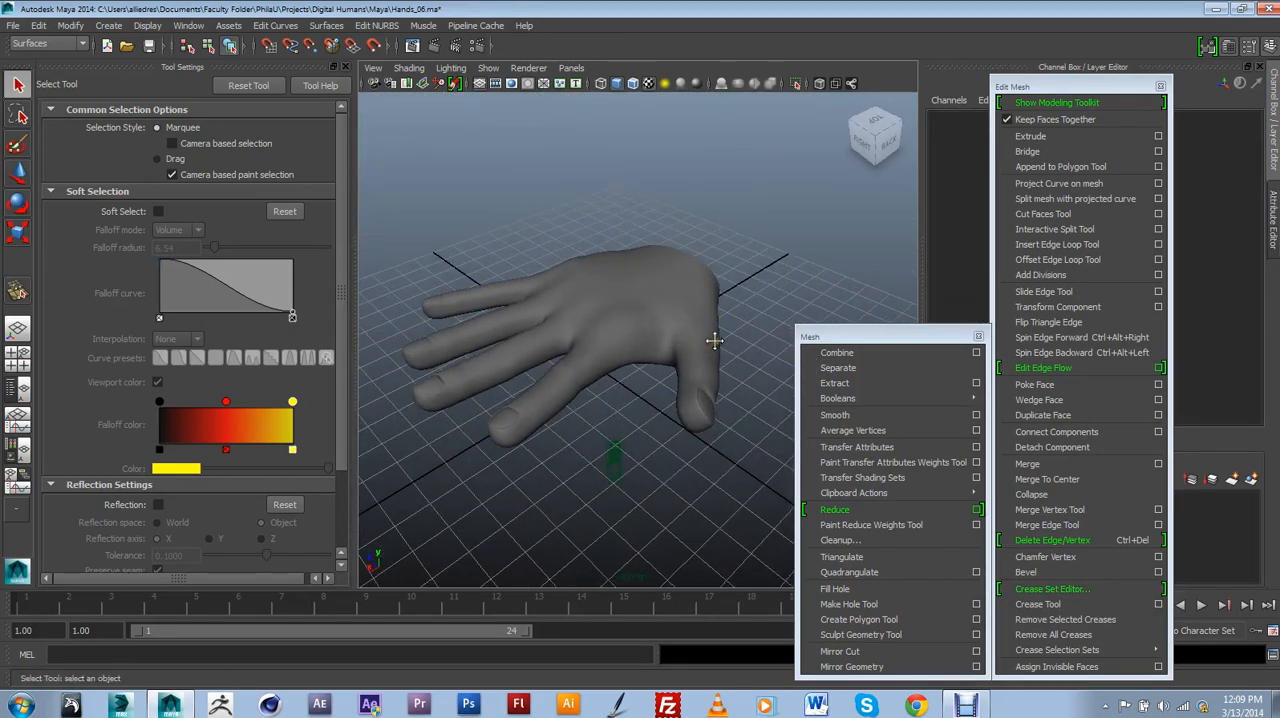
alt+drag(716, 347, 616, 330)
scroll(716, 357, down, 7)
scroll(656, 357, up, 4)
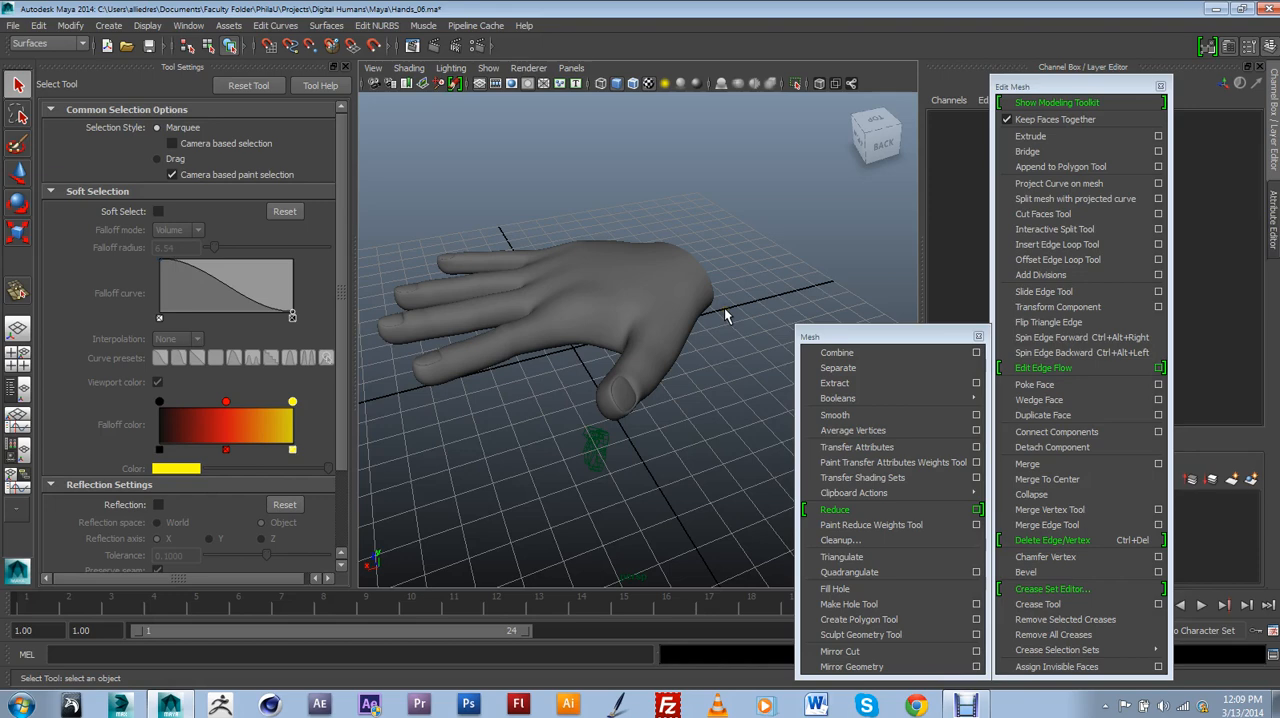
mouse_move(726, 316)
alt+mouse_down()
mouse_move(709, 320)
mouse_move(718, 340)
alt+mouse_up()
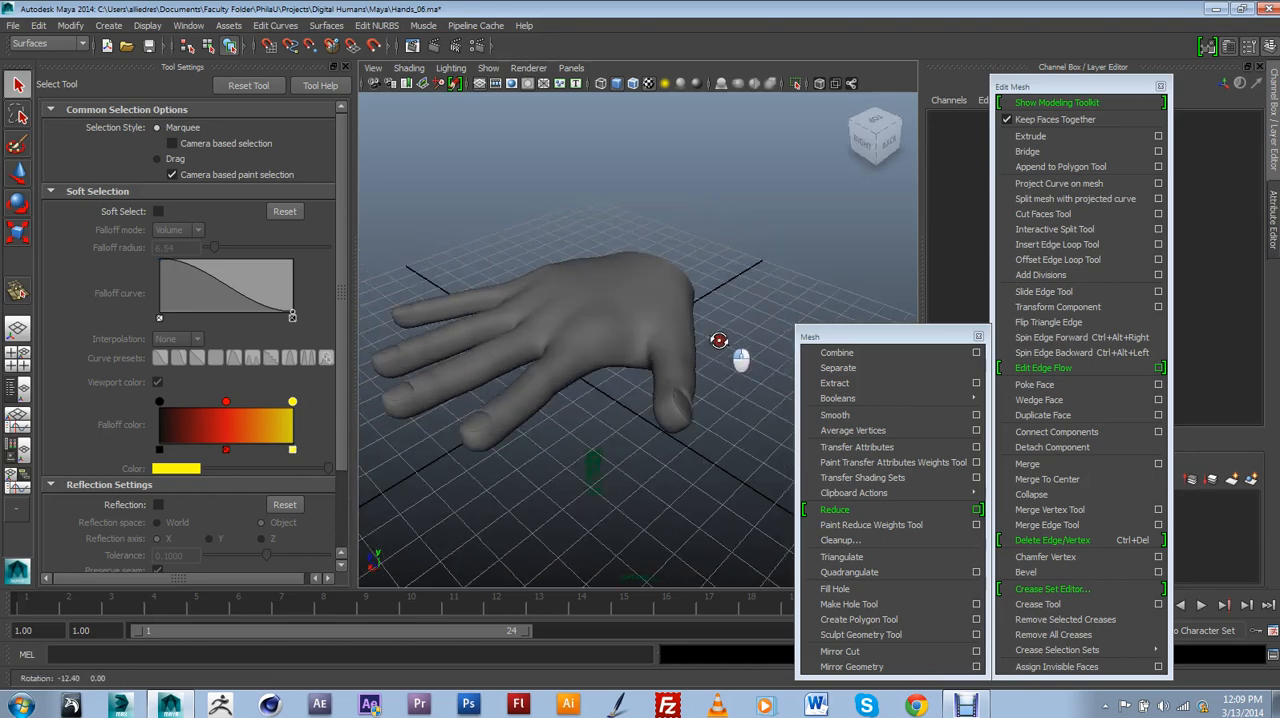
click(970, 706)
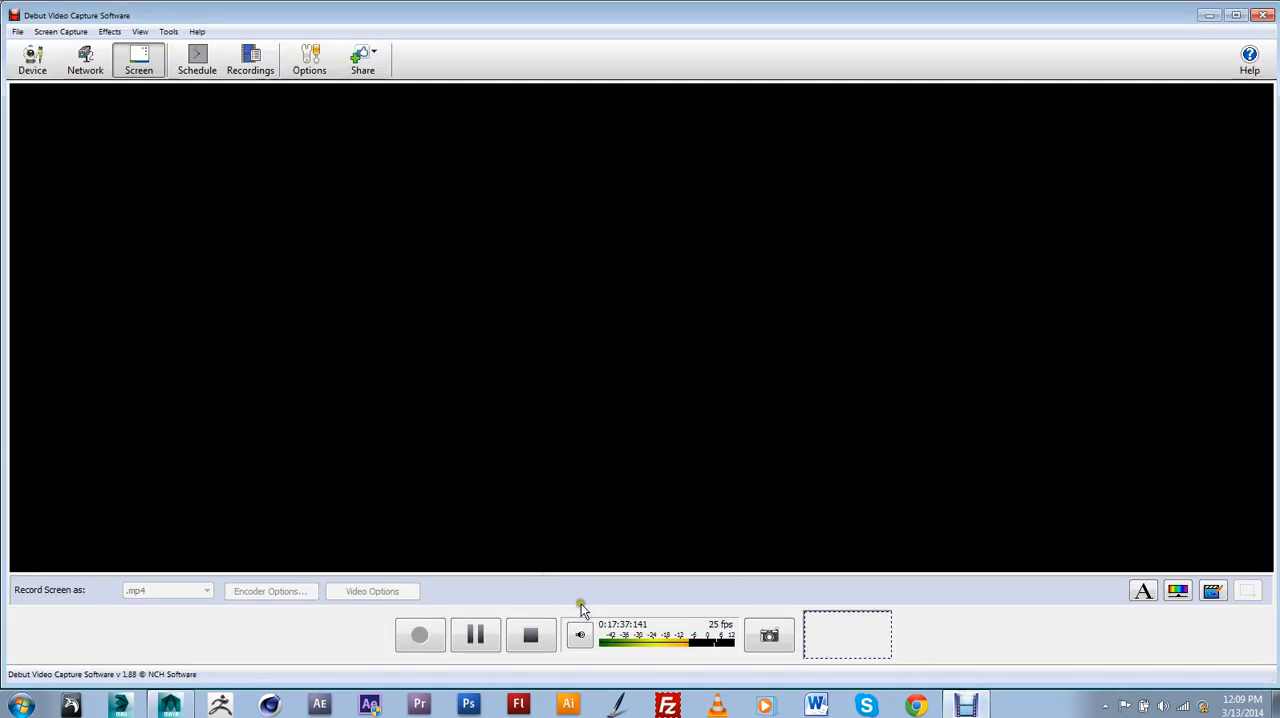